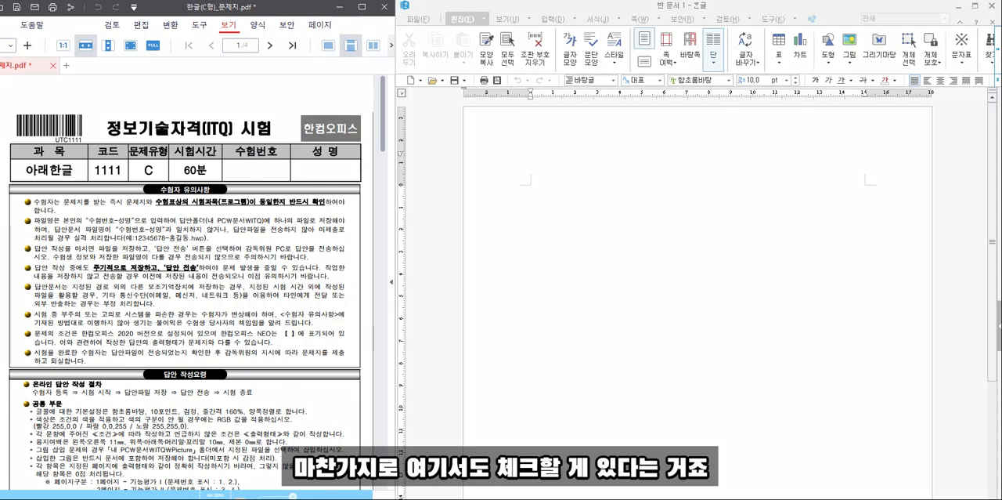
- Read the exam sheet's notices on file naming, answer folder, periodic saving and the Hancom Office version
mouse_move(74, 214)
mouse_down()
mouse_move(117, 229)
mouse_move(268, 228)
mouse_up()
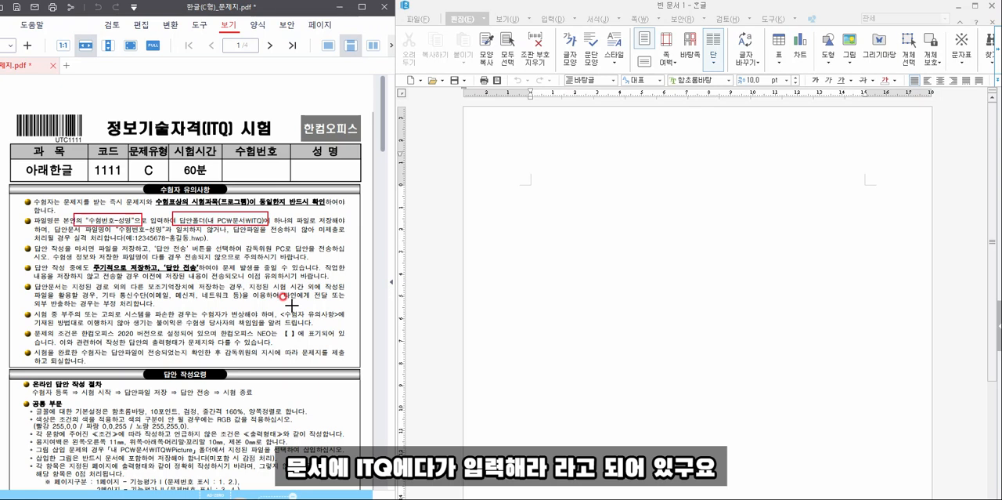
drag(115, 223, 214, 245)
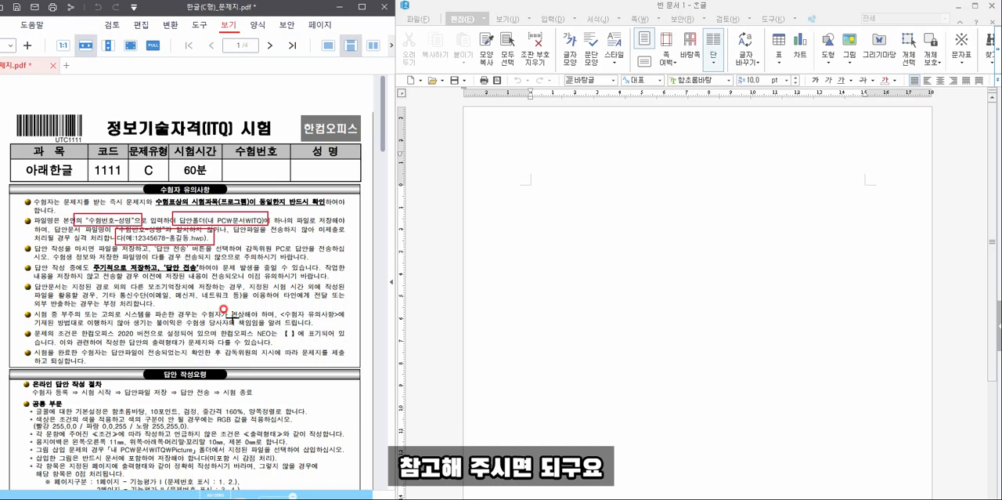
drag(81, 259, 206, 279)
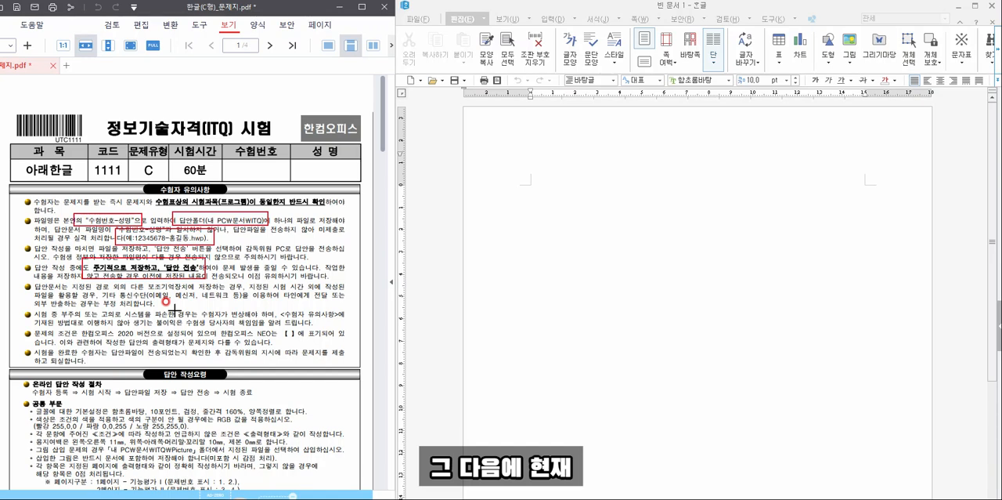
drag(213, 320, 314, 338)
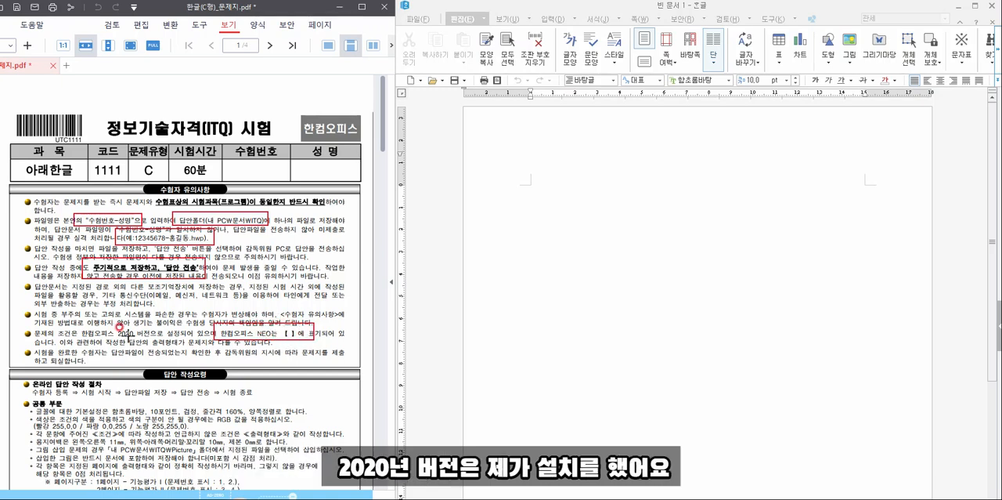
mouse_move(67, 326)
mouse_down()
mouse_move(144, 354)
mouse_move(160, 341)
mouse_up()
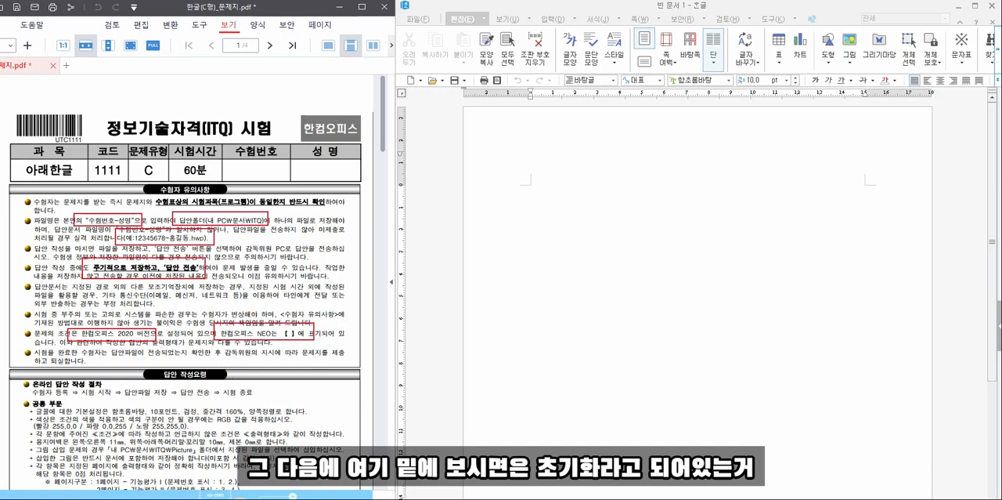
- Read the exam sheet's answer-writing rules on default text formatting, paper margins and page division
scroll(90, 390, down, 3)
scroll(90, 387, down, 3)
scroll(91, 380, down, 3)
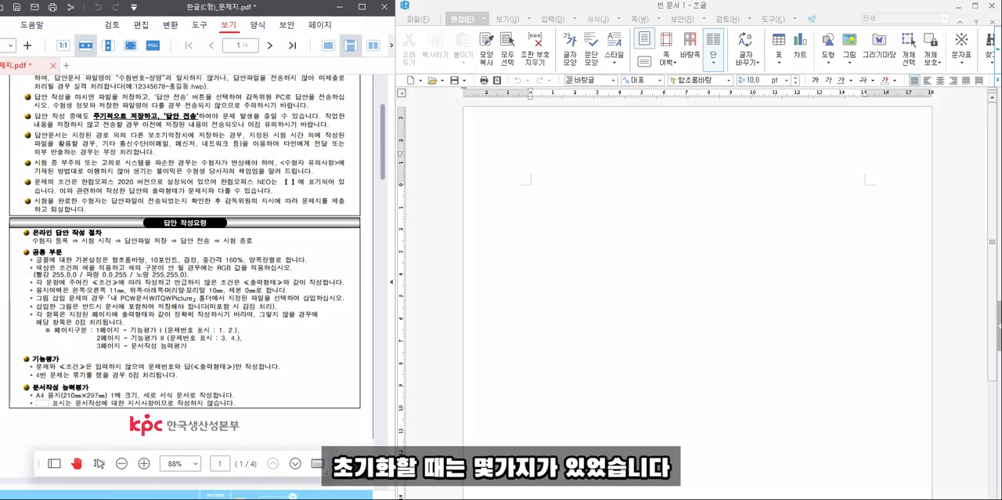
drag(102, 247, 314, 266)
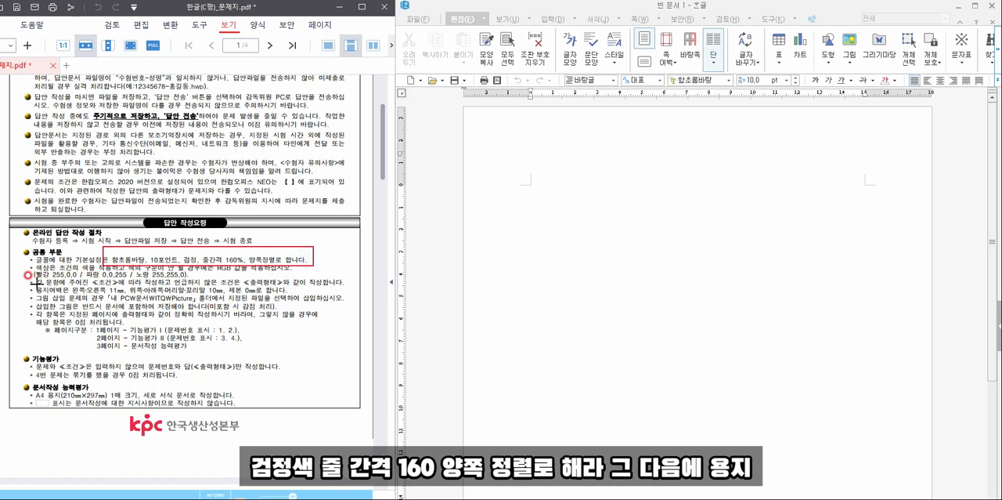
drag(27, 285, 291, 295)
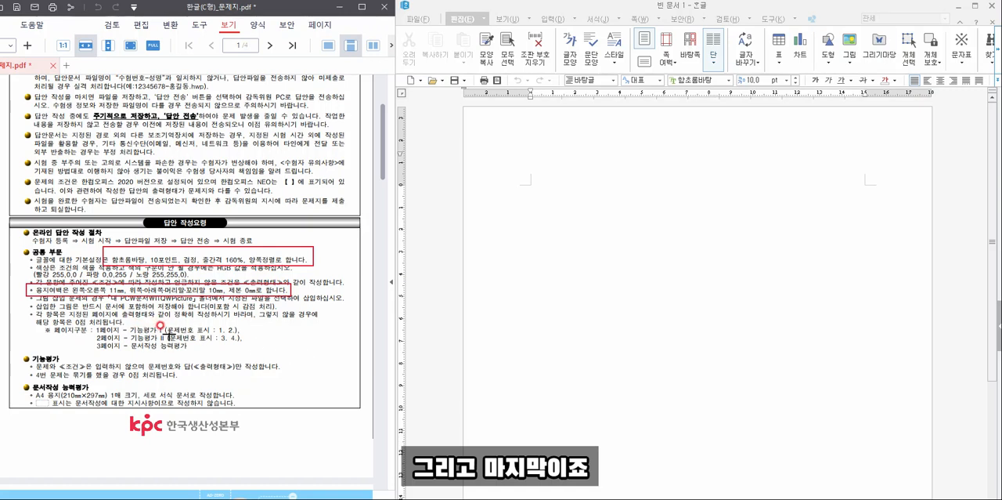
drag(29, 327, 271, 353)
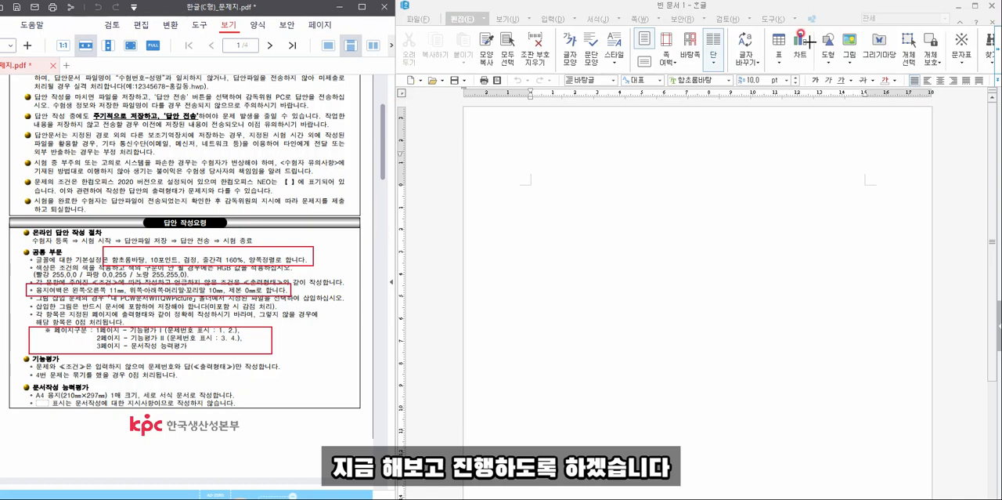
key(Escape)
- Check the blank document's default font, text colour, alignment and line spacing against the exam rules
click(605, 180)
click(670, 81)
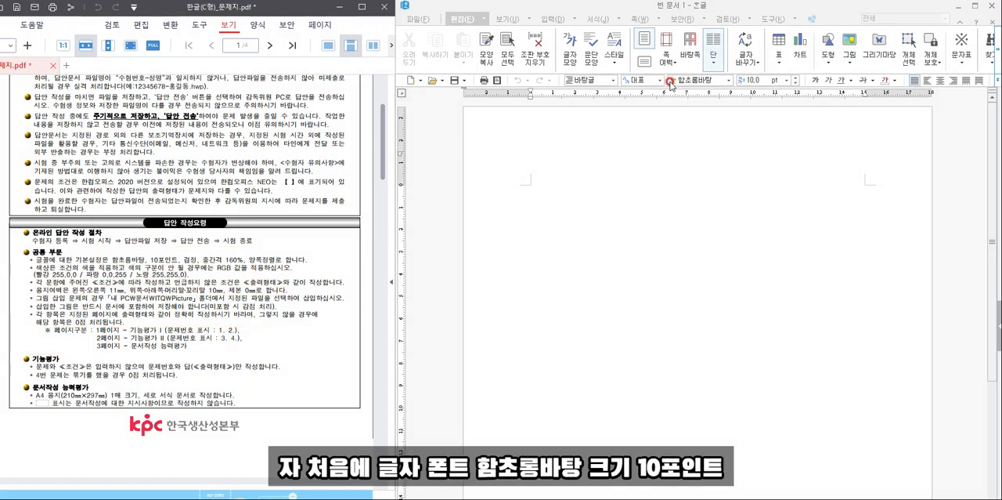
click(895, 80)
click(888, 114)
click(914, 81)
click(997, 80)
click(972, 97)
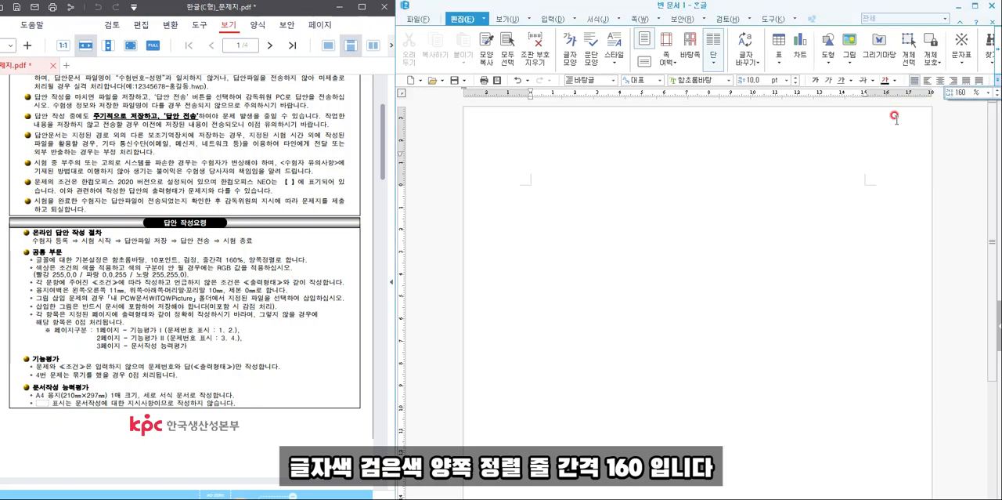
click(667, 168)
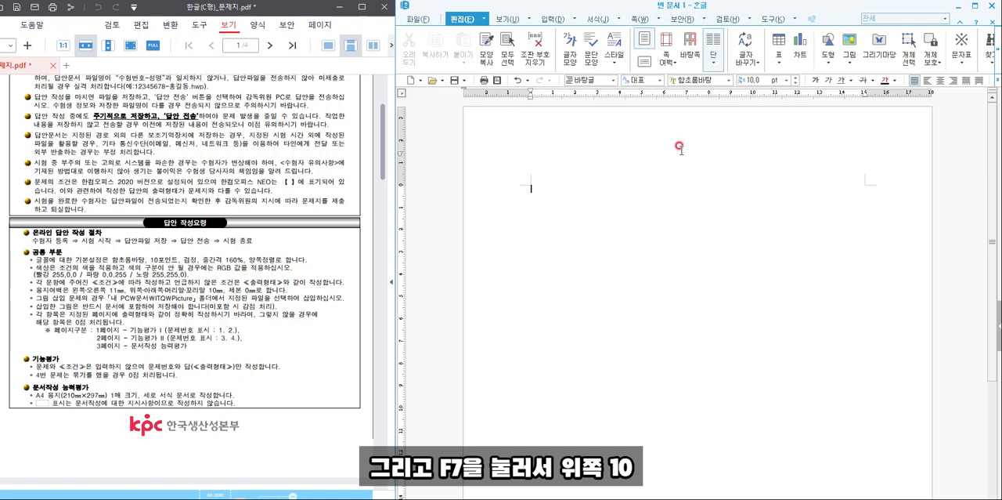
- In the page setup, set the left and right margins to 11 mm
key(F7)
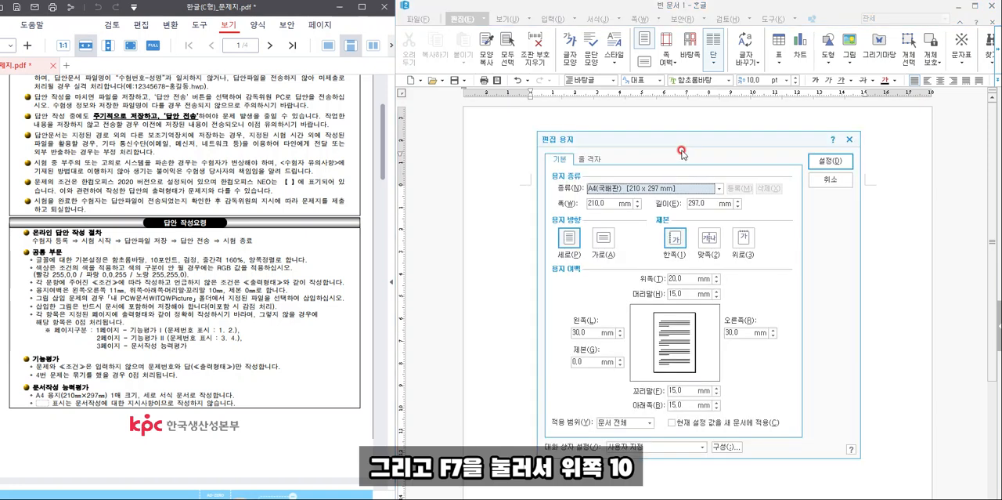
click(640, 280)
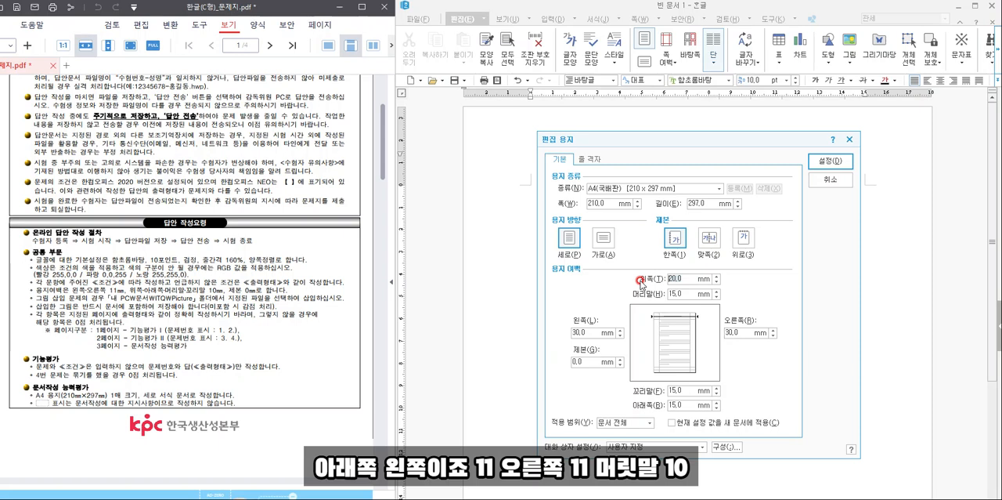
key(Tab)
key(Tab)
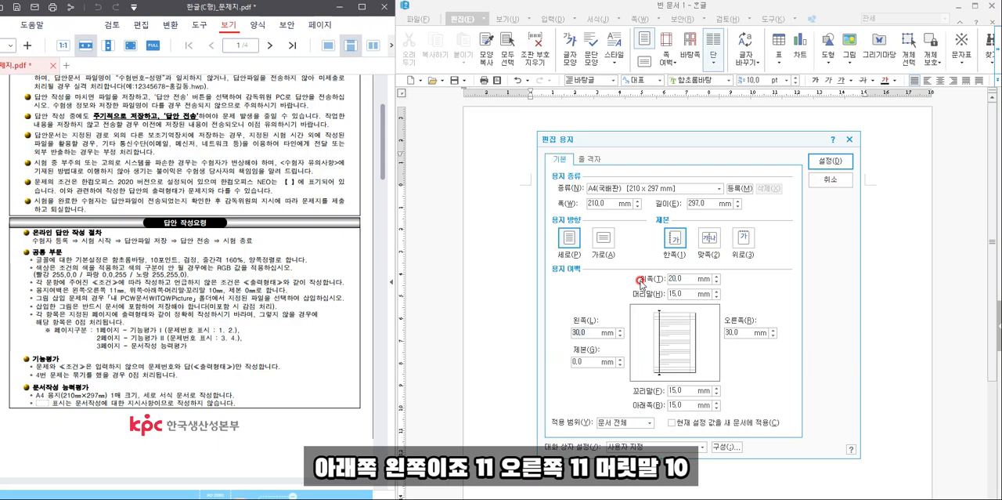
text(11)
key(Tab)
text(11)
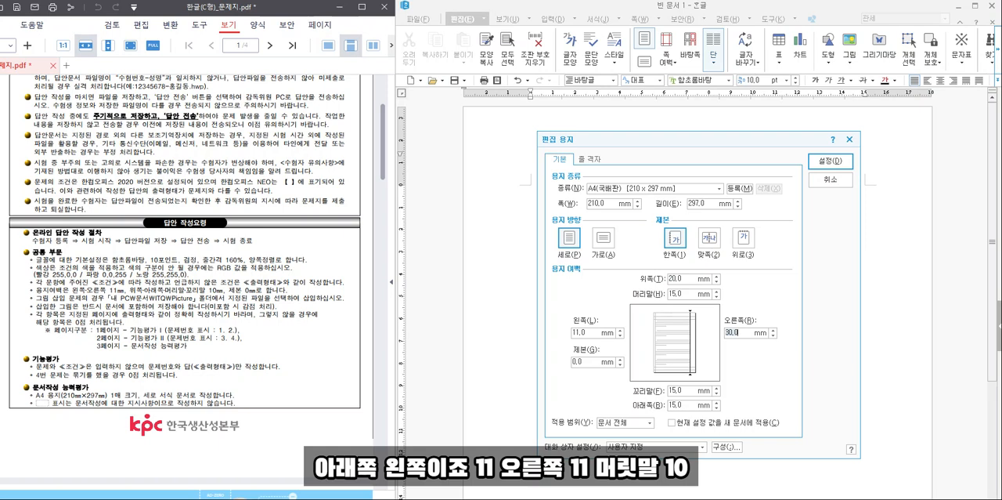
- Set the header and footer margins to 10 mm
key(Tab)
text(10)
key(Tab)
text(10)
key(Tab)
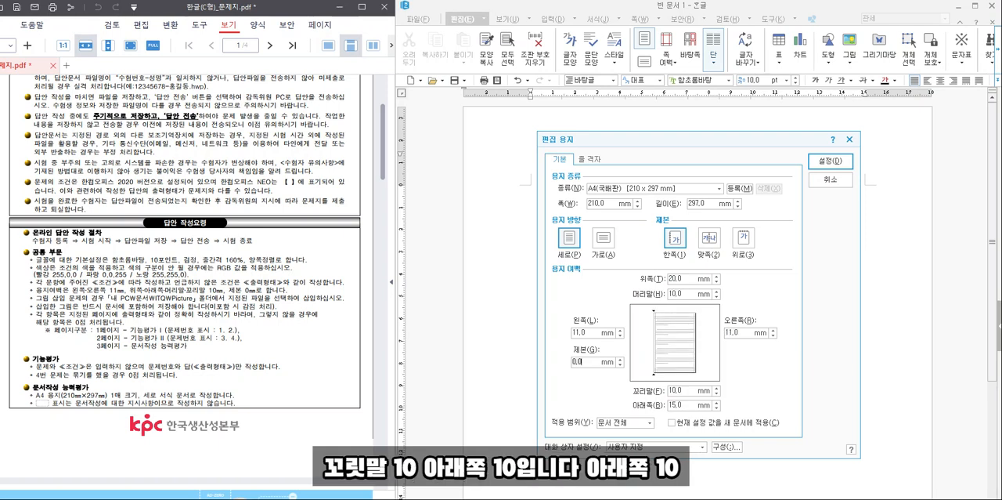
- Set the bottom and top margins to 10 mm and apply the page setup
key(Tab)
key(Tab)
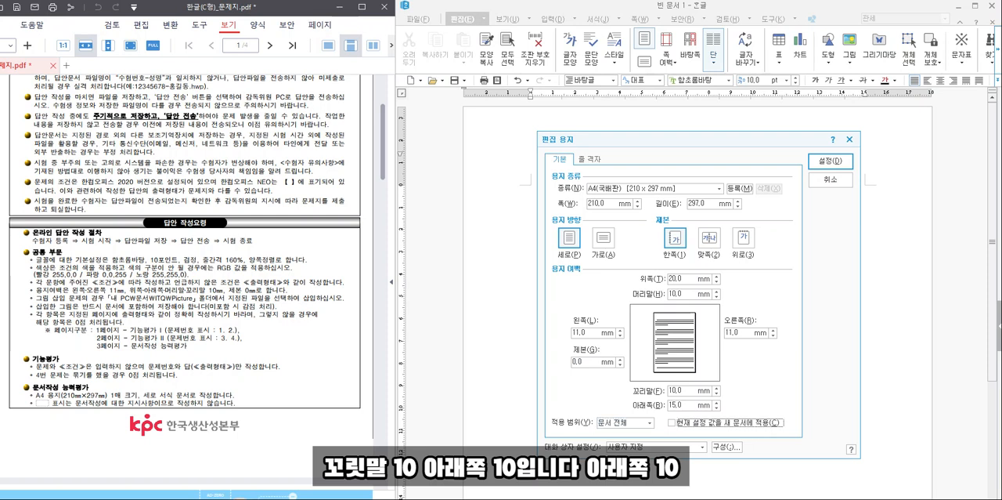
drag(679, 406, 658, 405)
text(19)
key(BackSpace)
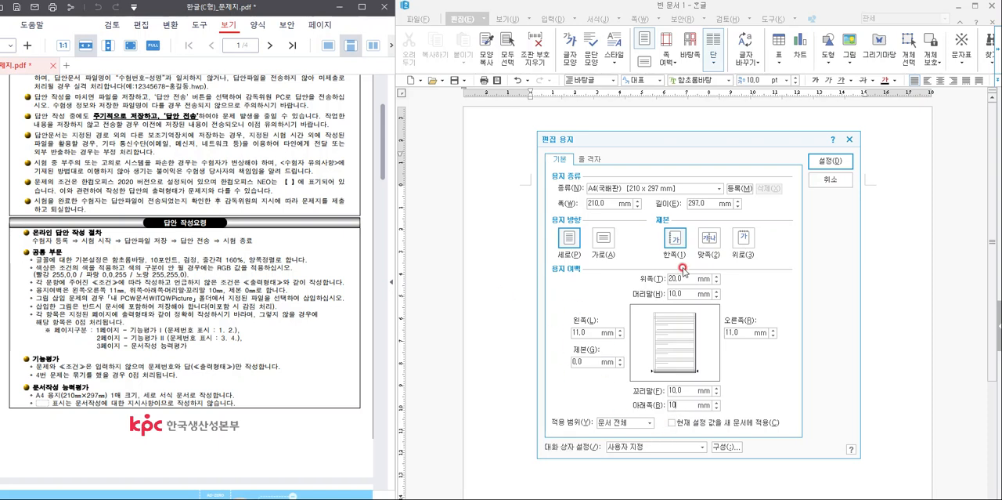
drag(678, 279, 628, 276)
text(10)
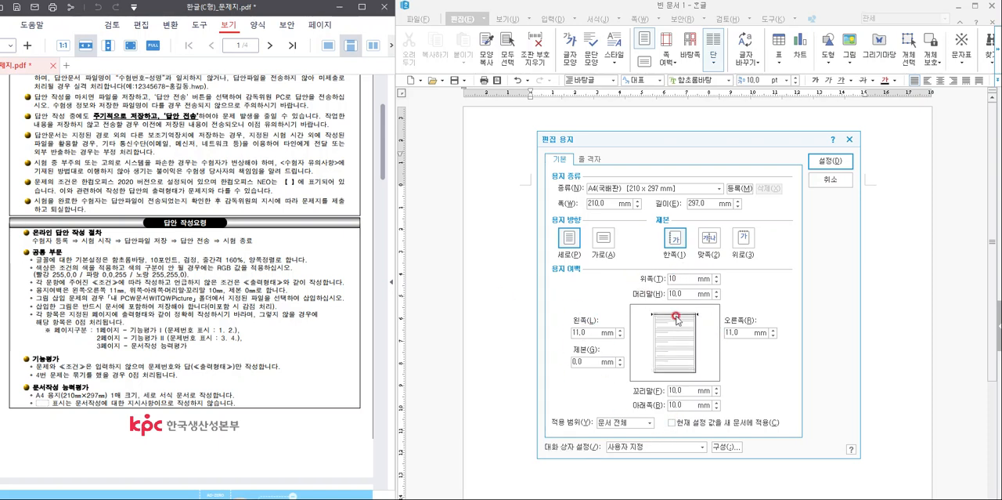
click(831, 161)
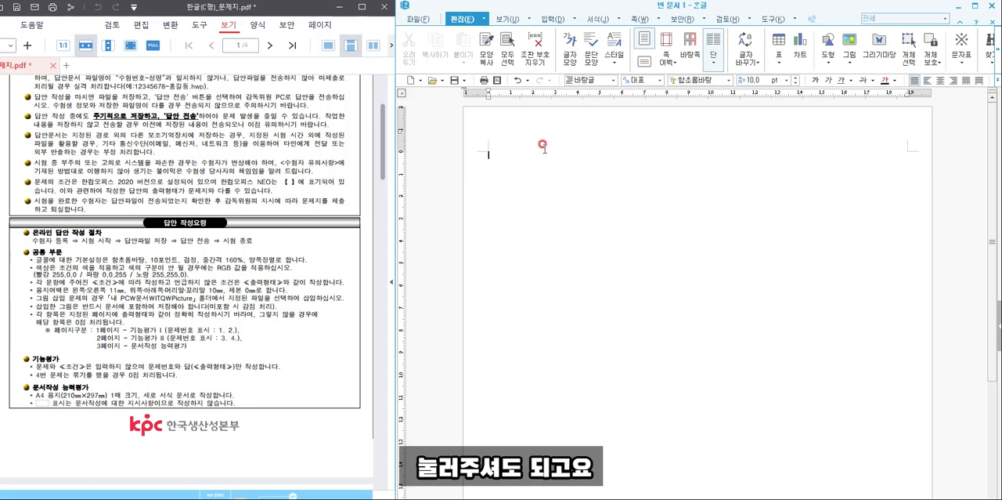
- Insert two section breaks in the blank document and look over the resulting pages
click(635, 19)
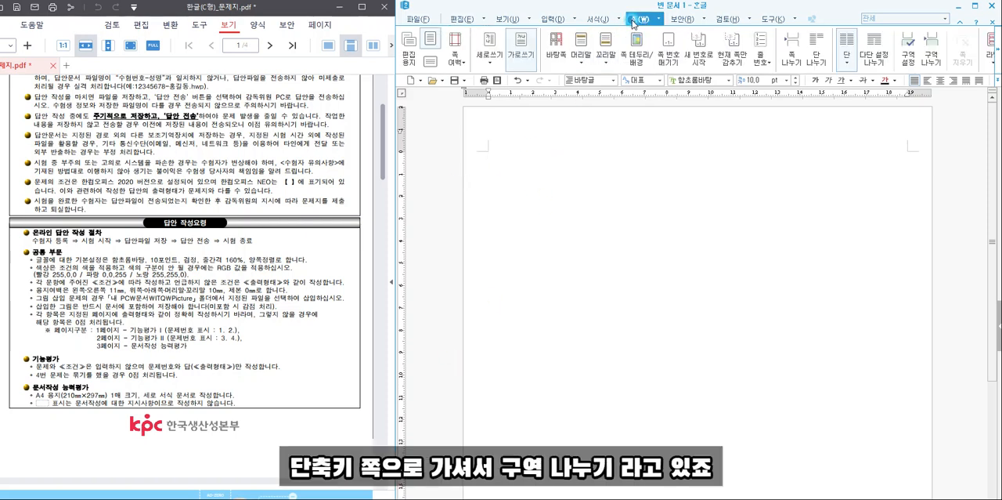
click(937, 52)
click(938, 52)
click(688, 201)
scroll(695, 227, down, 5)
scroll(666, 278, down, 5)
scroll(645, 310, up, 14)
scroll(647, 306, up, 10)
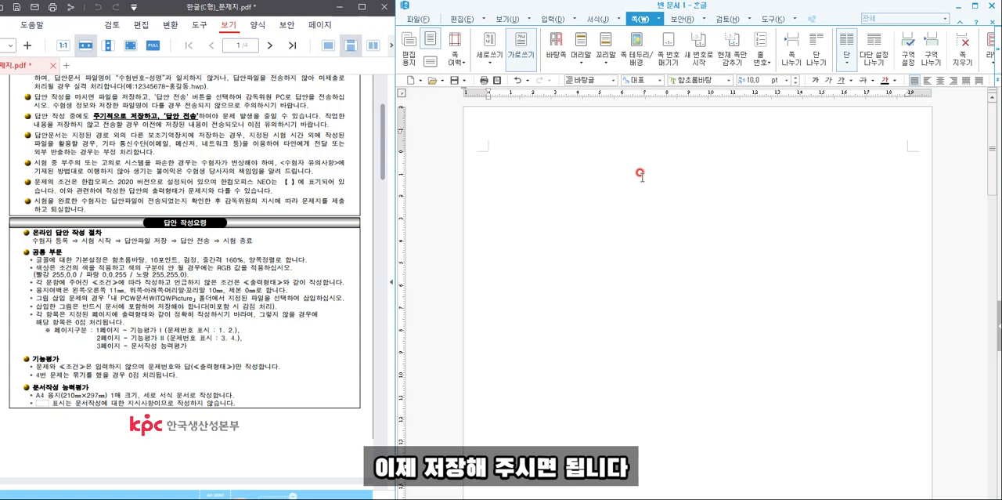
- Bring the exam's first function-test page into view and enter the question number "1." on its own line on page one
scroll(251, 289, down, 5)
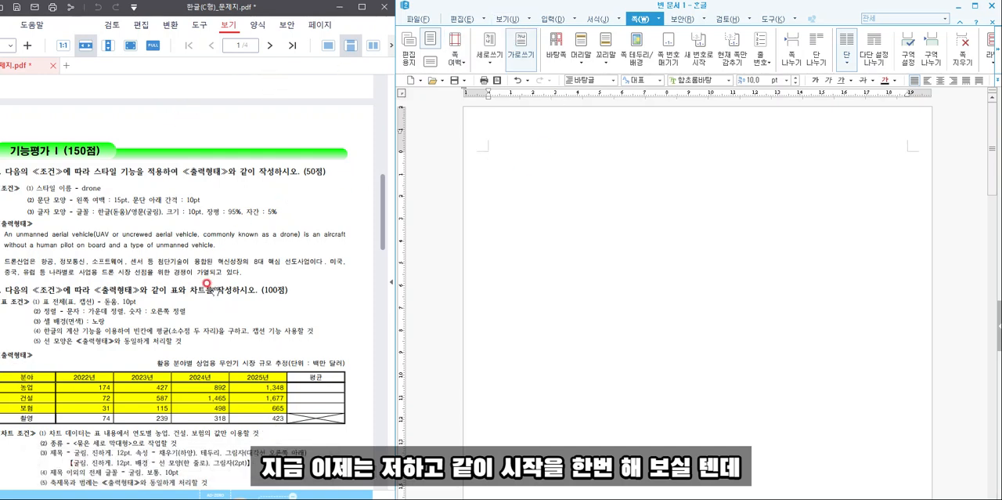
drag(298, 10, 316, 9)
click(499, 227)
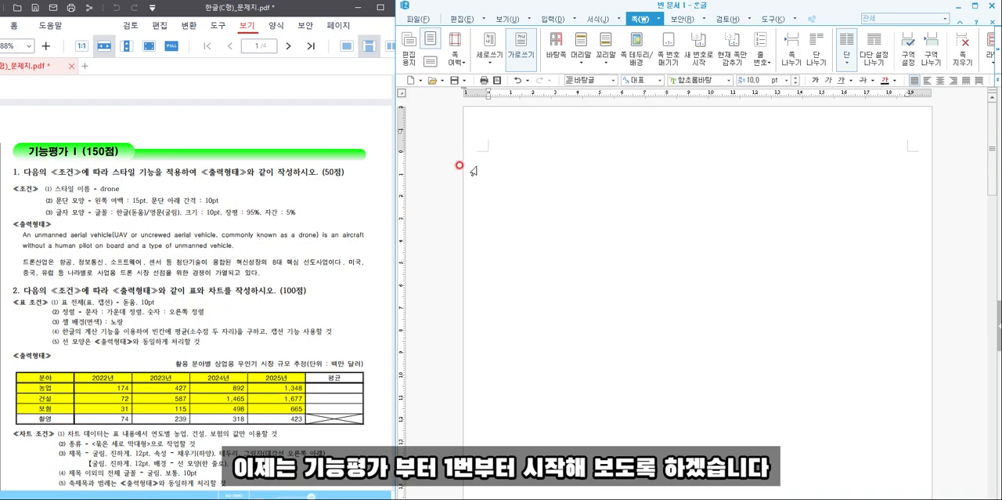
text(1.)
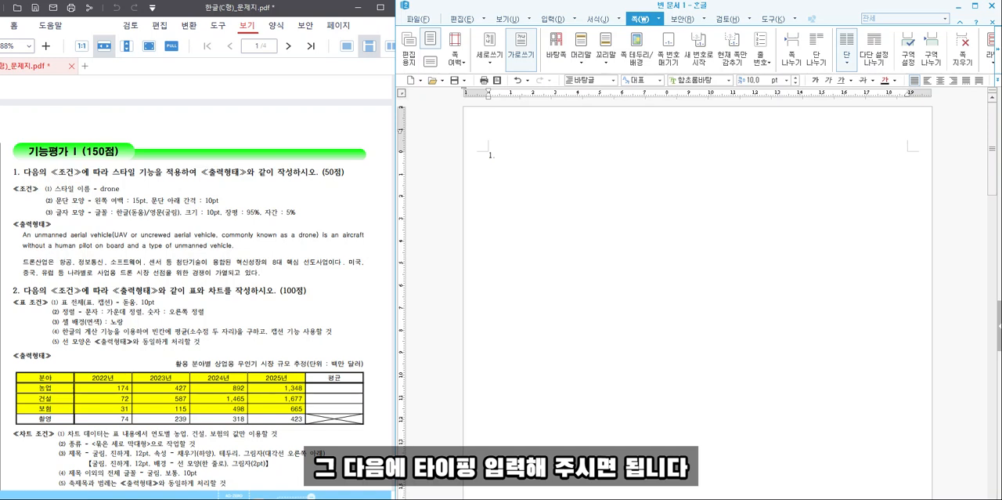
key(Return)
- Start the English paragraph below the question number with "An unmanned aerial vehicle"
text(a)
key(BackSpace)
text(A)
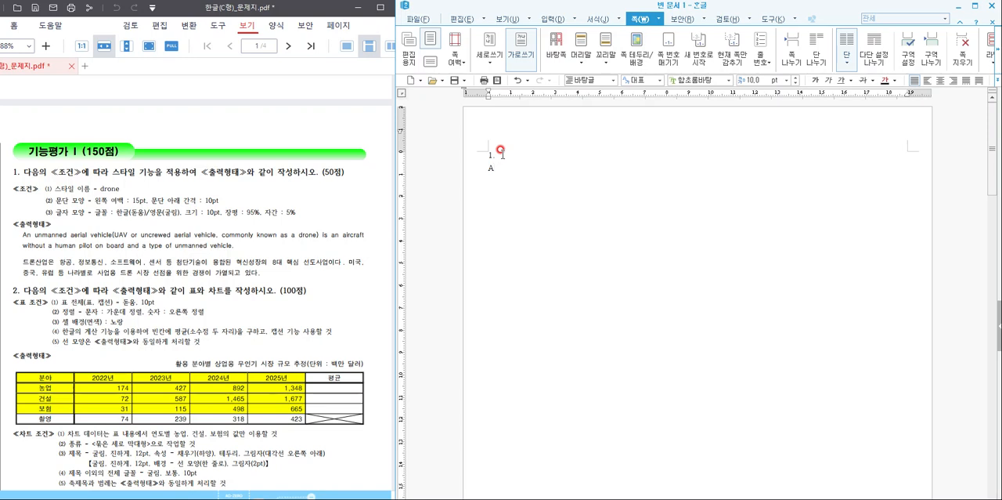
text(n unmannded aerial)
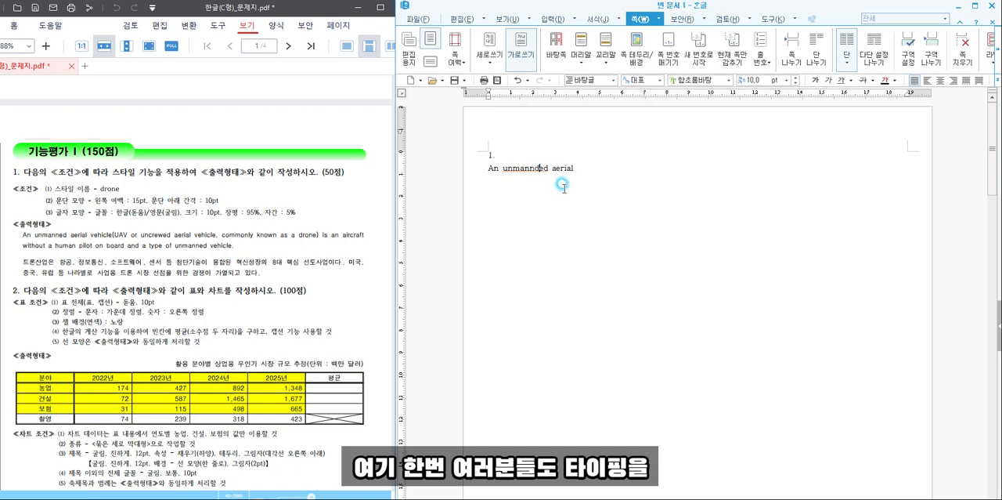
key(BackSpace)
click(583, 168)
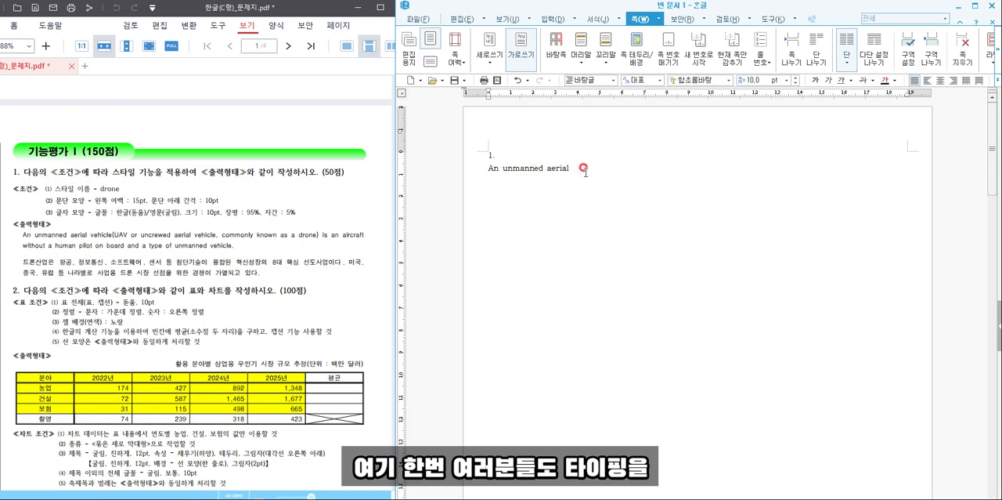
text(vehicle)
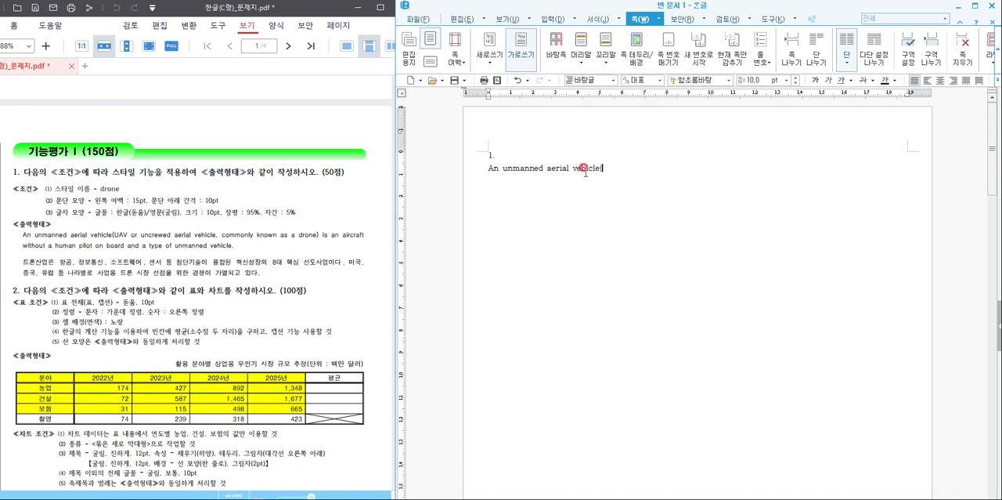
text((UAV or uncrewed aerial v)
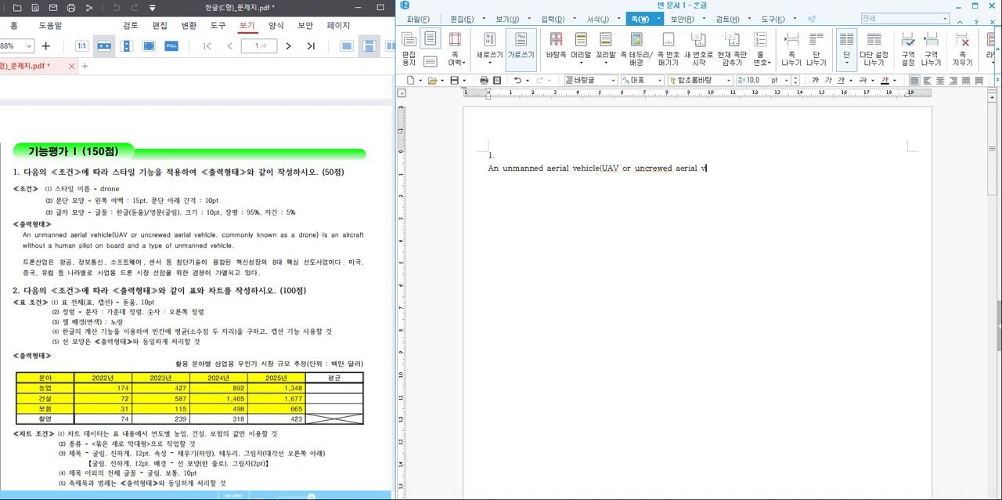
text(ehicle)
- Continue the English paragraph with "(UAV or uncrewed aerial vehicle,"
text(,)
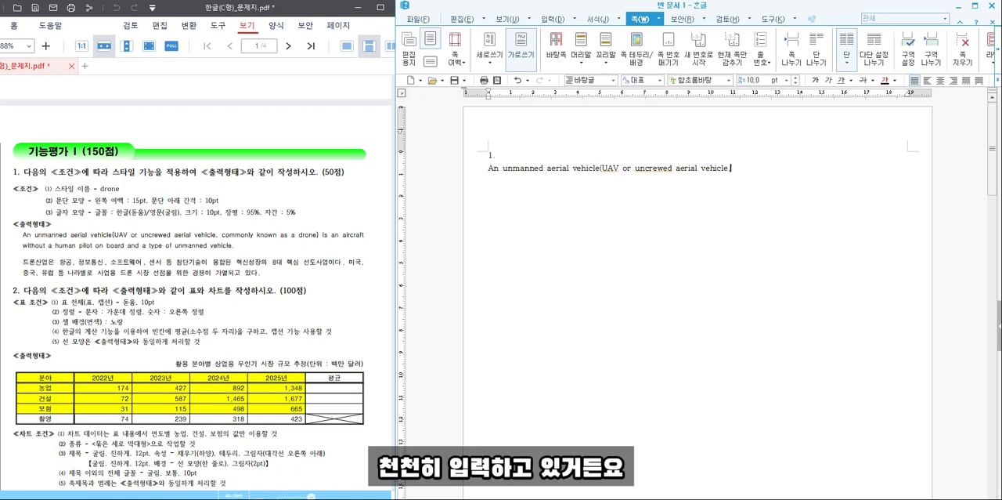
text( commonly k)
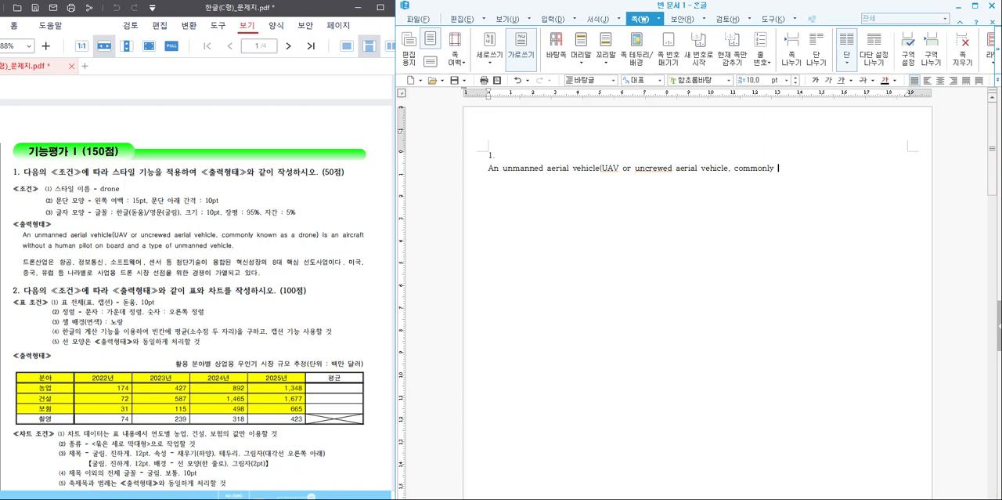
text(nown as a drone)
- Continue the English paragraph with "commonly known as a drone"
click(584, 168)
- Continue the English paragraph with ") is an aircraft" and correct the spelling of "aircraft"
text() is an)
text( ari)
text(ir)
text(craft)
text(.)
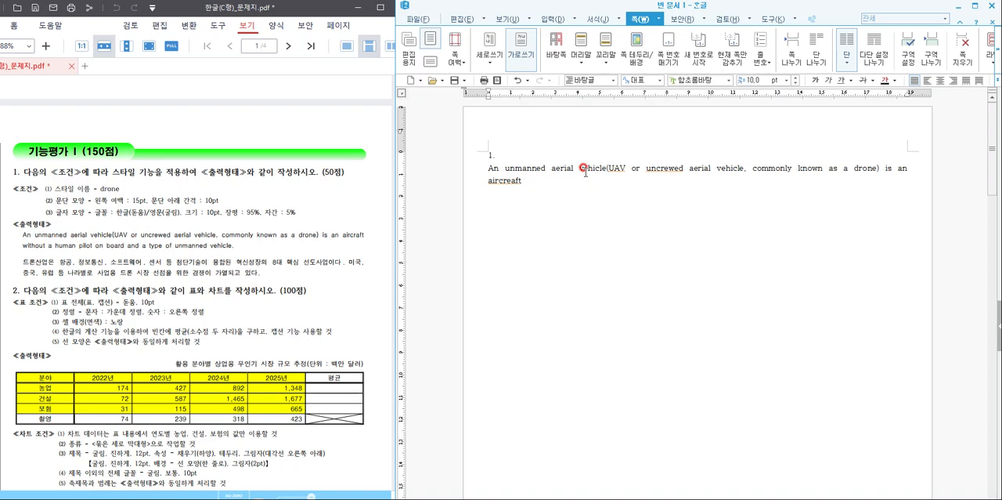
click(512, 180)
key(BackSpace)
- Continue the English paragraph after "aircraft" with "without a human pilot"
click(610, 179)
text(without a humal)
key(BackSpace)
text(n pilot)
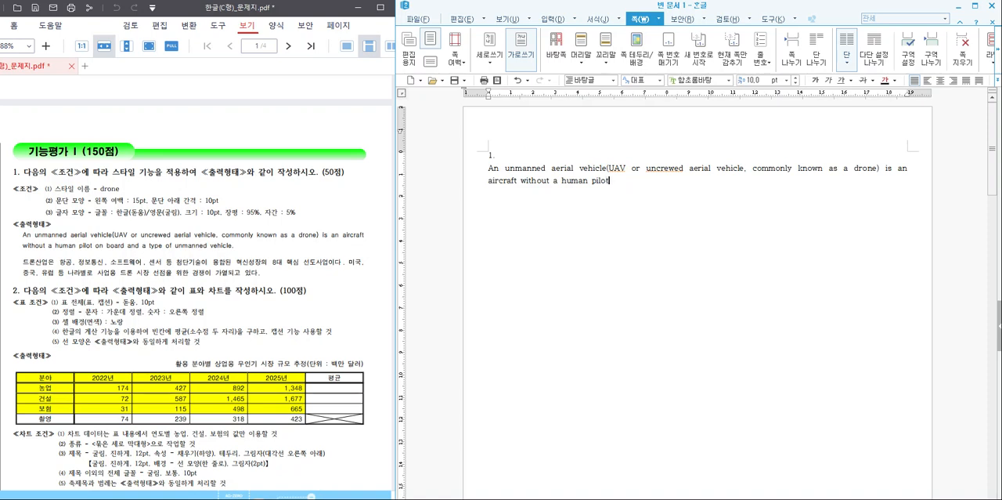
text( on borard ad)
- Finish the English paragraph with "on borard and a type of unmanned vehicle." and start a new line
key(BackSpace)
text(nd a type of unmanned)
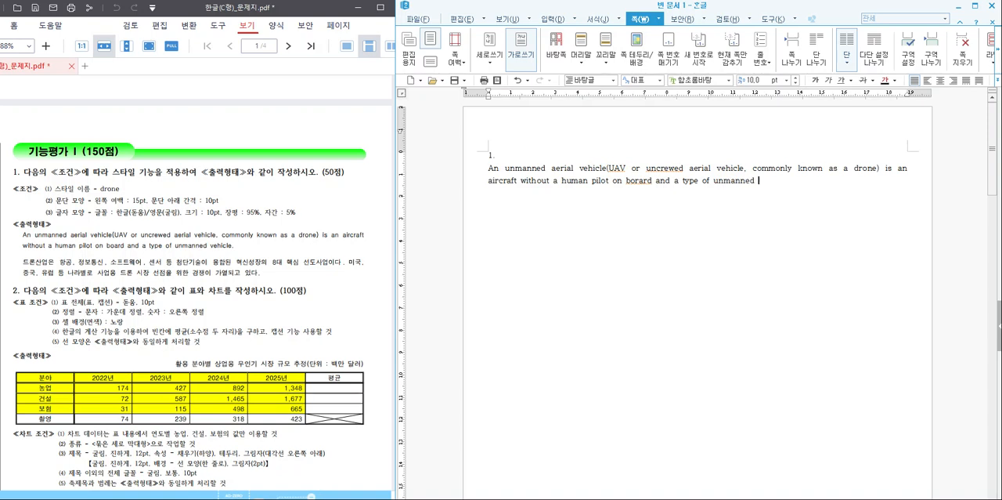
text( vehicle.)
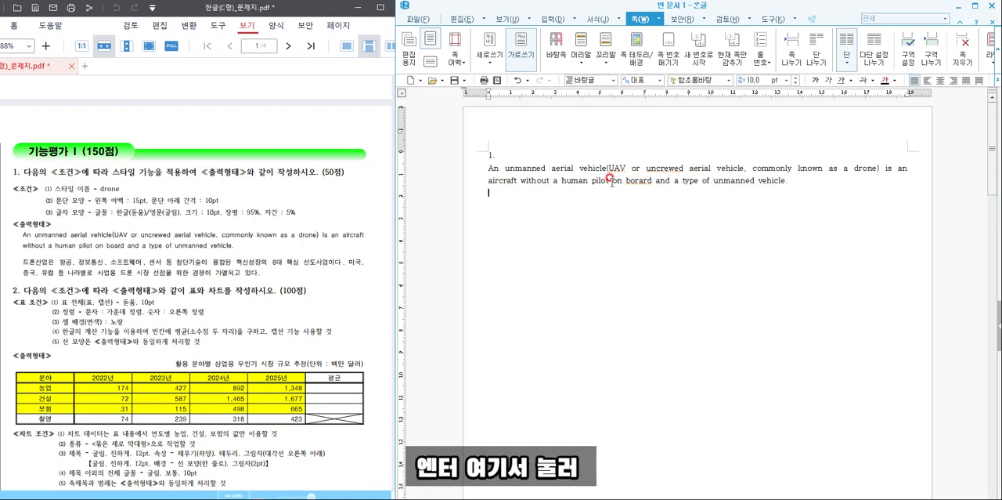
- Start the Korean paragraph below the English one with "드론산업은 항공, 정보통신, 소프트웨어,"
text(드론스)
text(업은 항공,)
text( 정보통시)
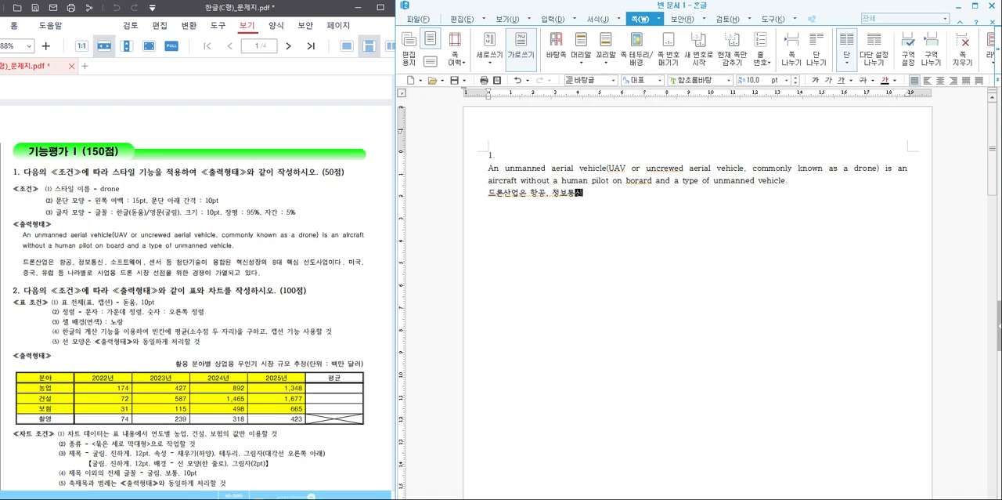
text(ㄴ, ㅅ)
text(ㅗ프트웨어)
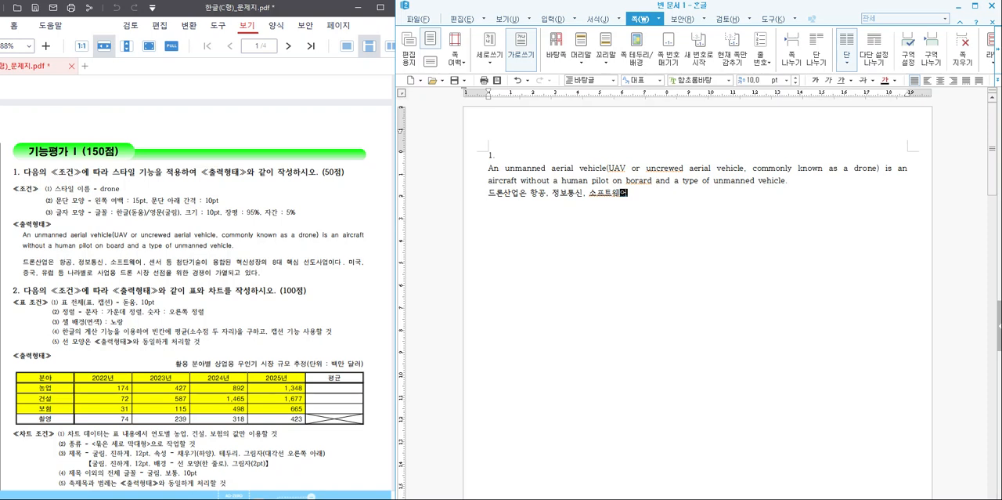
text( 센ㅅ)
text( 등 첨단기술)
text(이 융합된 )
text(혁신성장으)
text(의 8대 )
text(핵심 선도산업)
text(니다. 미)
- Continue the Korean paragraph with "핵심 선도산업이다. 미국,"
key(BackSpace)
key(BackSpace)
key(BackSpace)
key(BackSpace)
key(BackSpace)
key(BackSpace)
text(이다. 미국, )
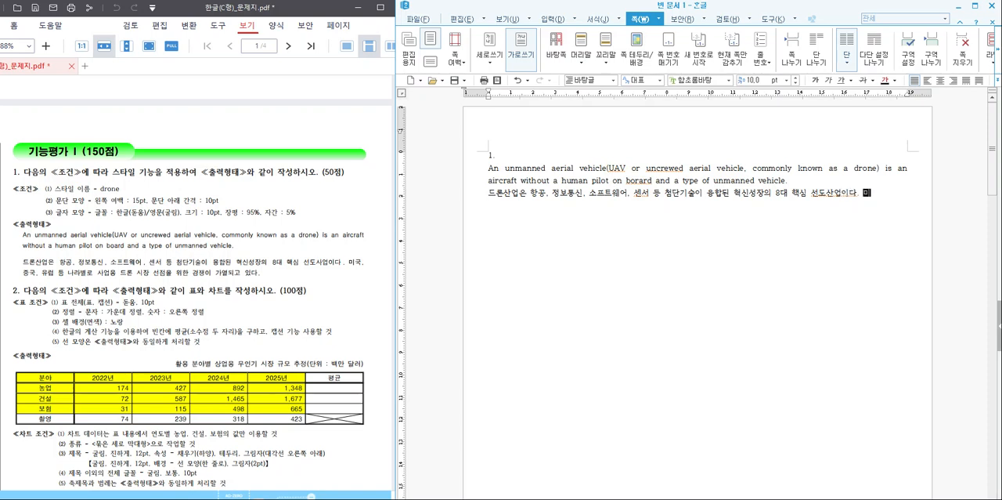
text(중국, 유럽 등 )
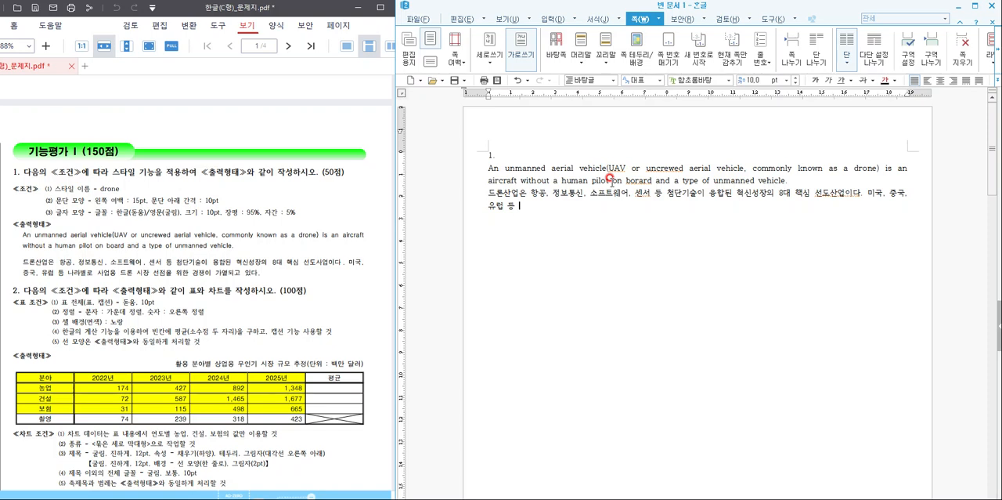
text(나라별로 사업용 드)
text(론 시장 선정을 )
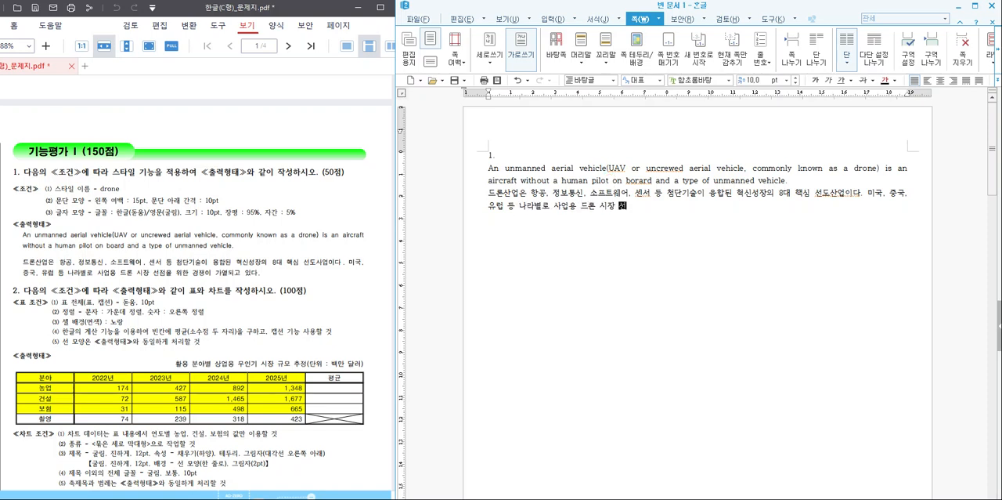
text(위한 경쟁)
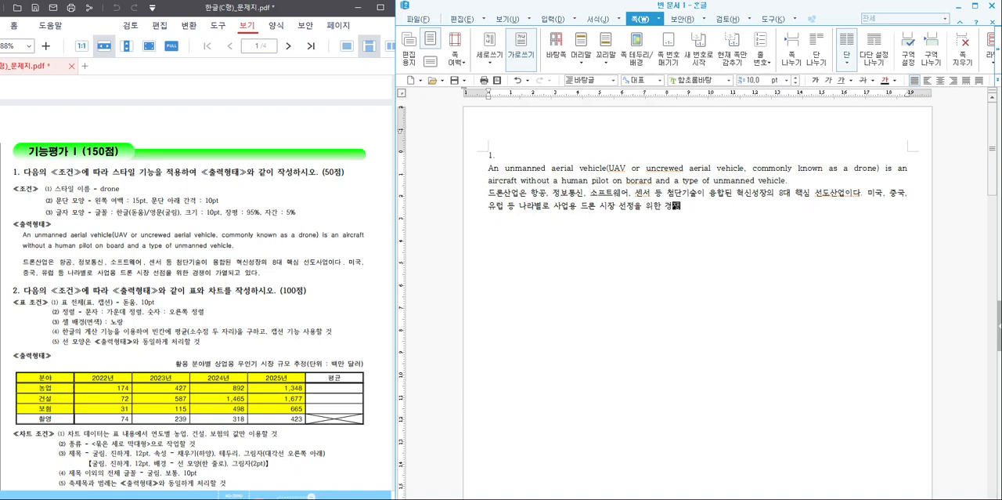
text(이 가열ㄷ되고 있다.)
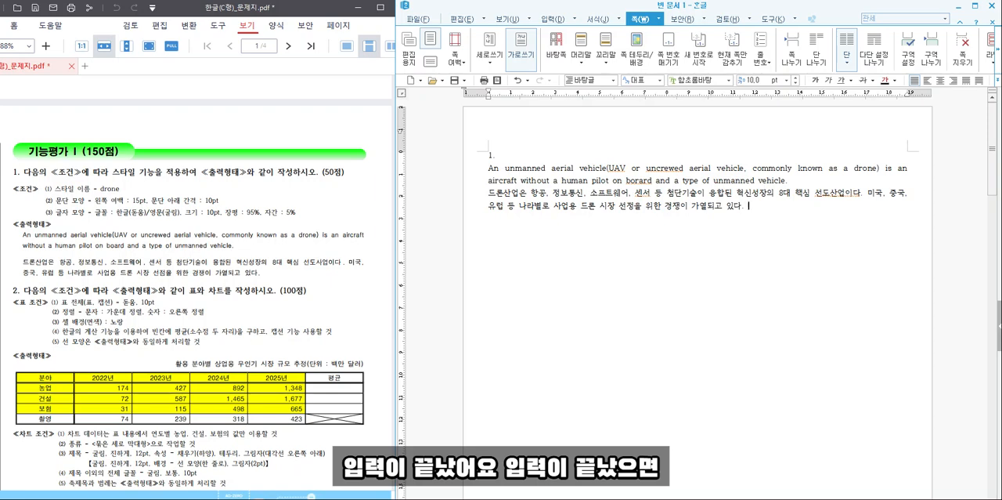
- Select the English and Korean paragraphs and begin adding a new style named "drone"
drag(749, 206, 472, 166)
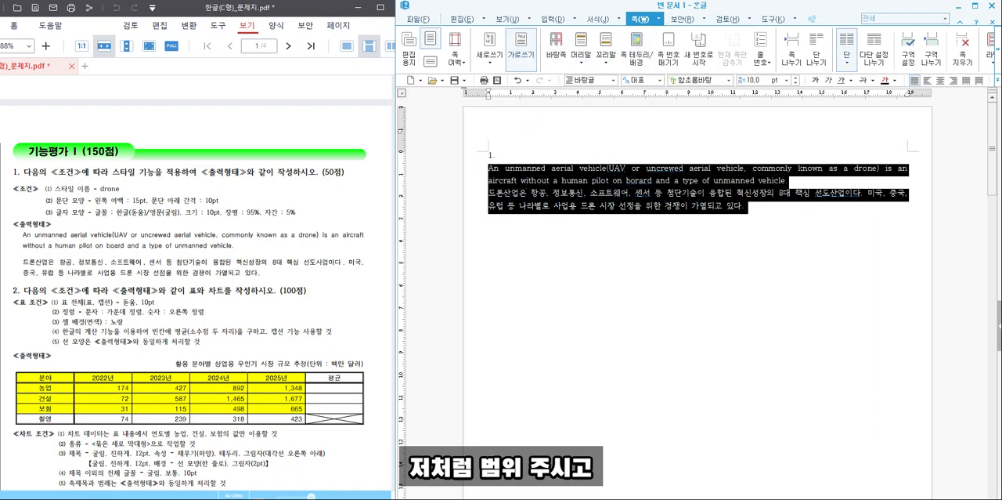
right_click(628, 175)
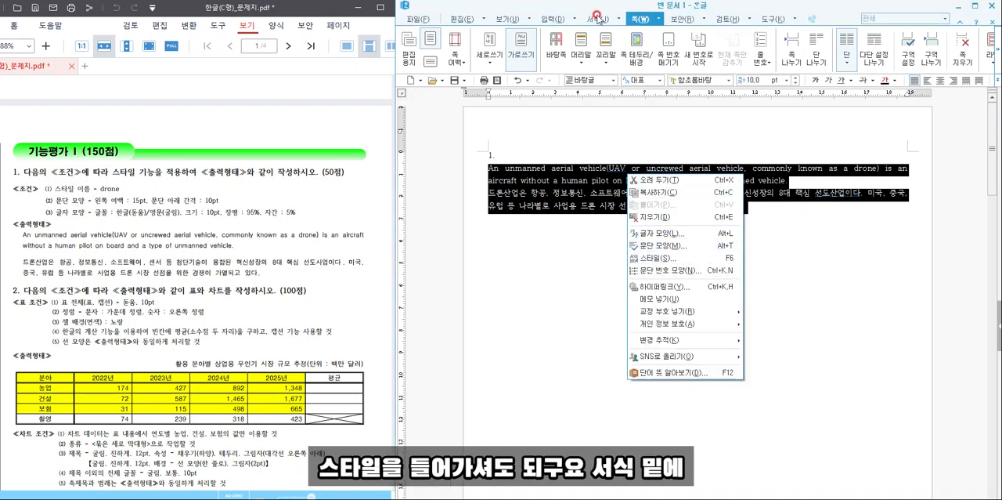
click(599, 19)
click(600, 22)
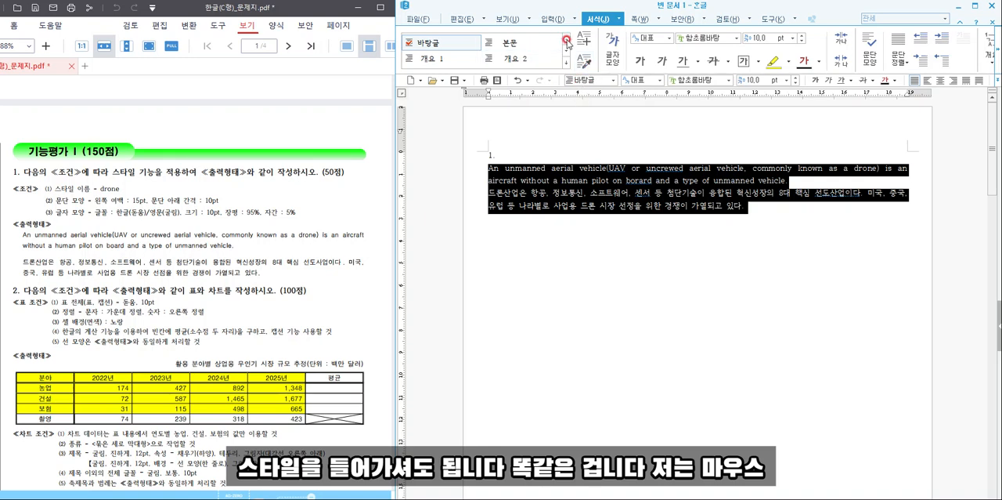
right_click(579, 195)
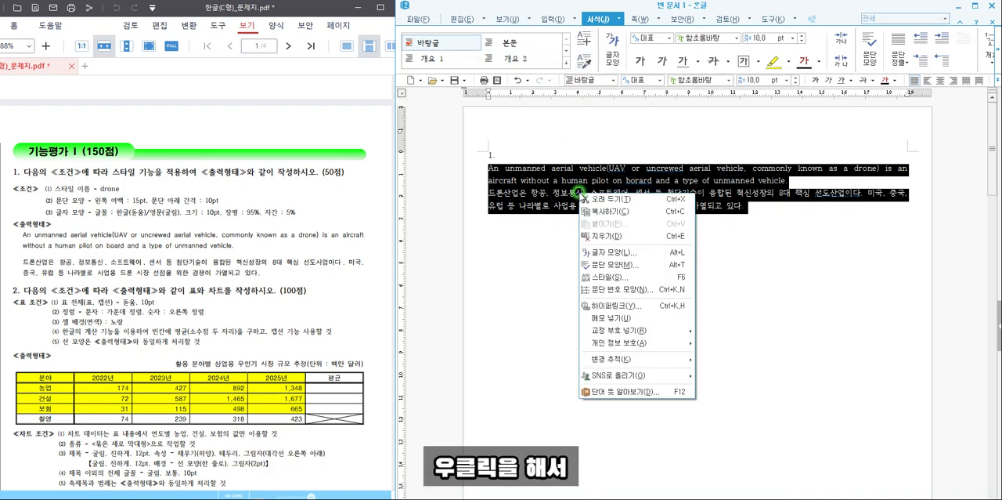
click(635, 289)
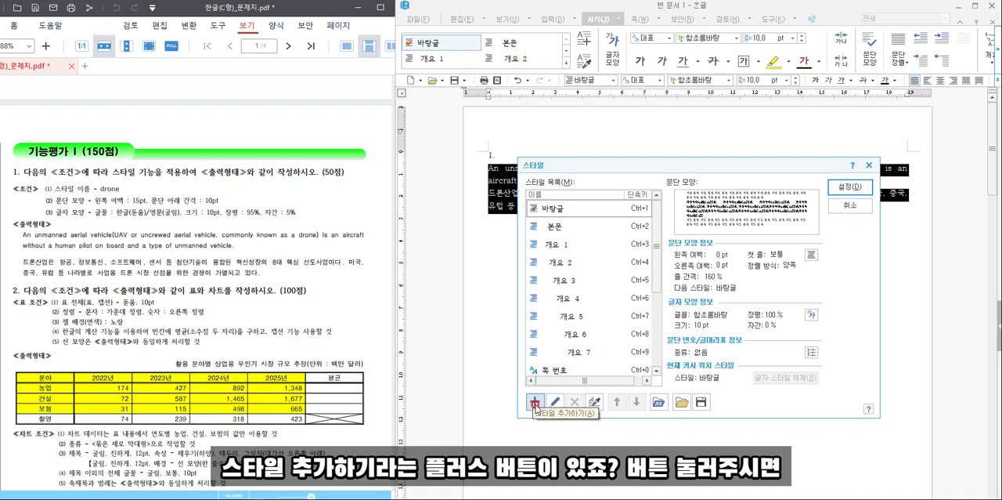
click(535, 402)
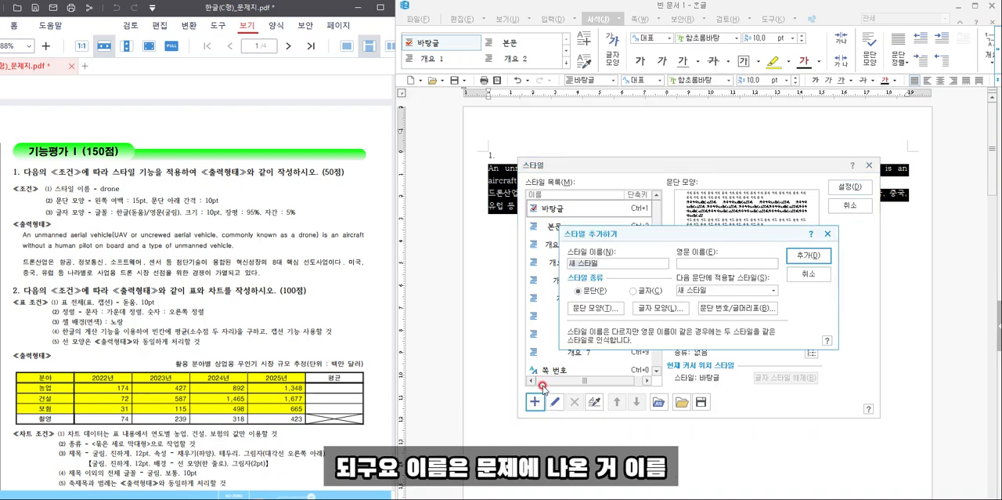
click(615, 308)
text(ㅇ)
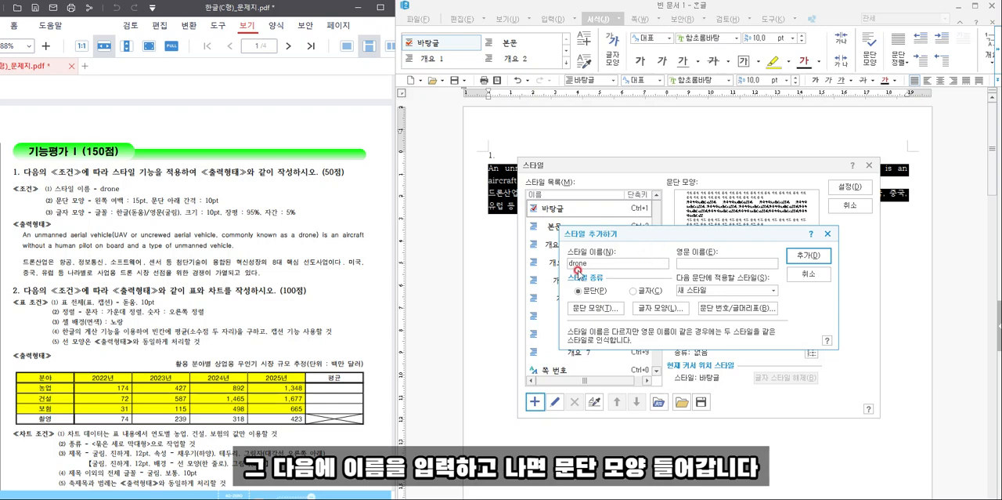
- Set the drone style's paragraph shape to a 15 pt left margin and 10 pt spacing below the paragraph
click(582, 308)
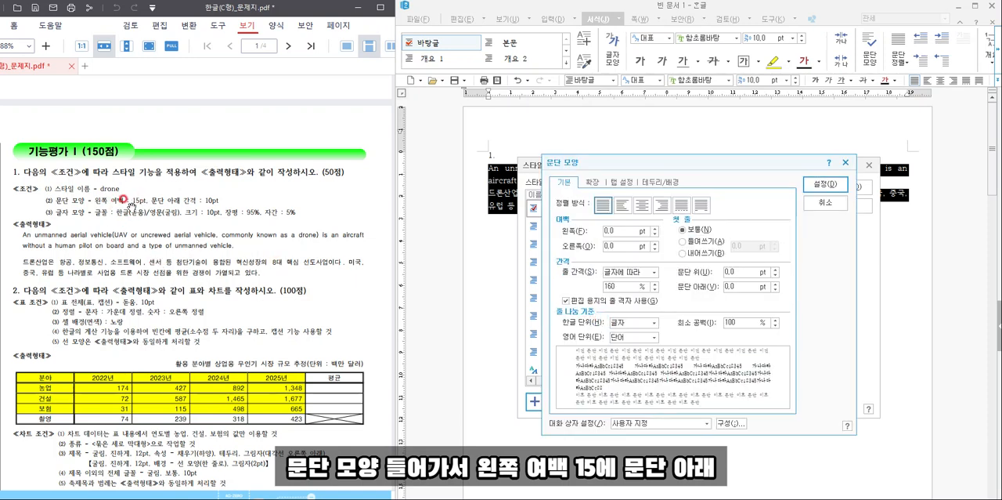
click(563, 232)
text(15)
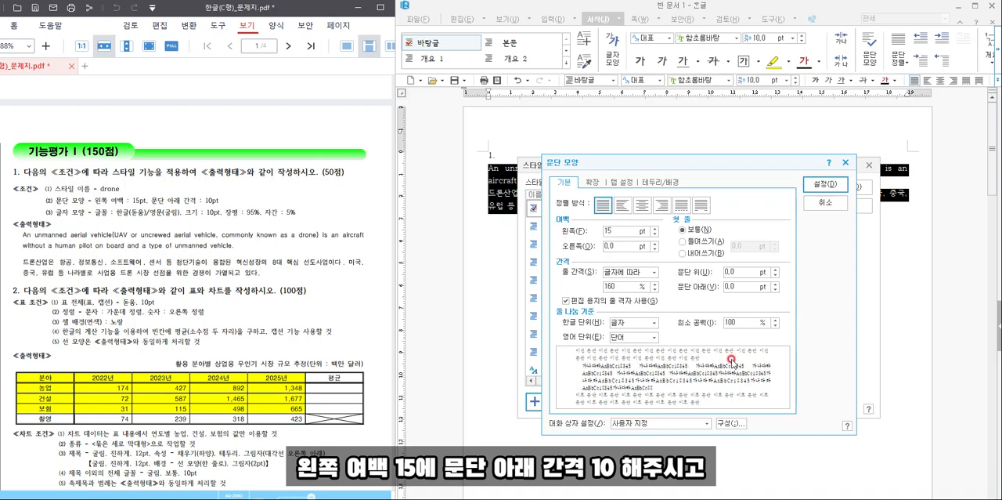
click(685, 288)
text(10)
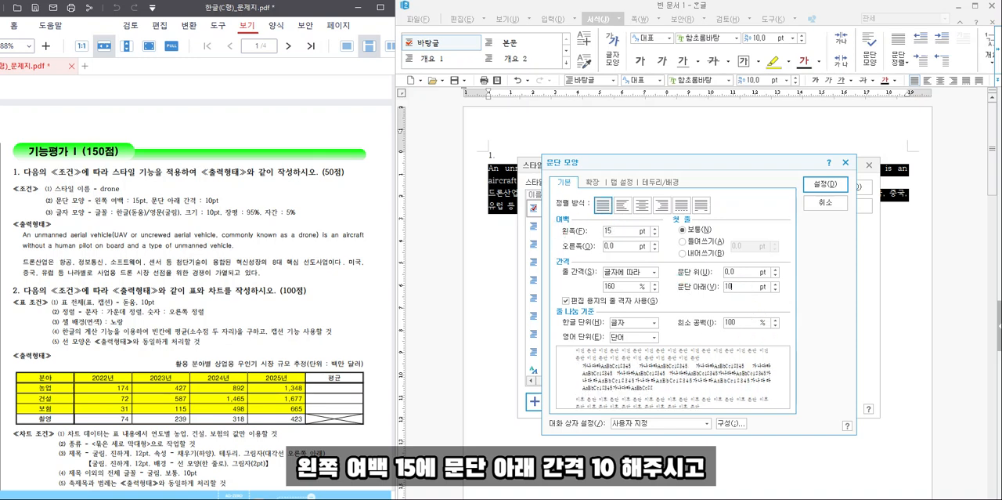
click(825, 184)
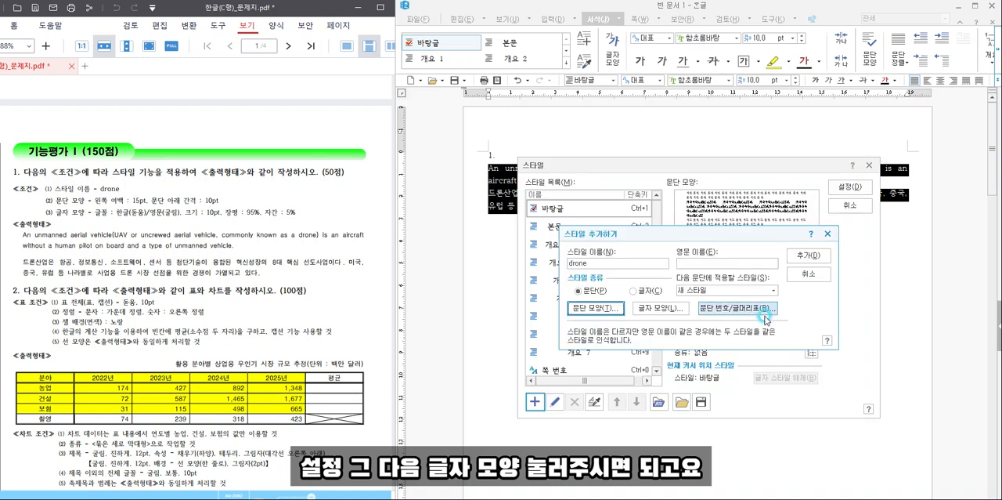
- Set the drone style's character width ratio (장평) to 95% and letter spacing (자간) to 5%
click(658, 308)
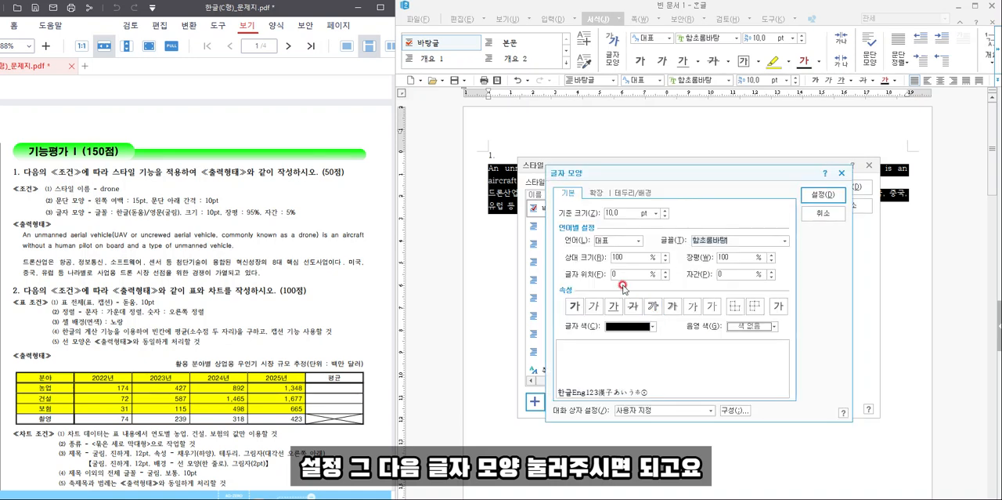
click(720, 257)
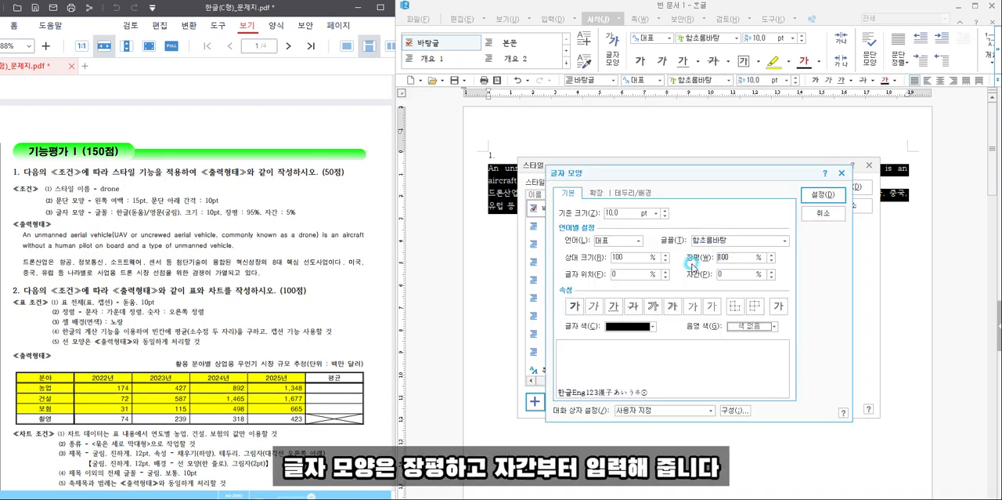
text(95)
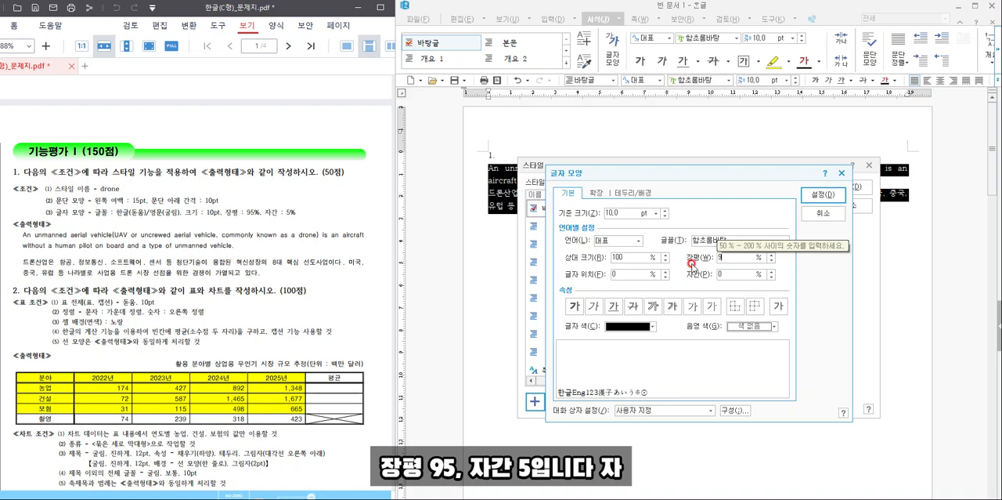
click(722, 274)
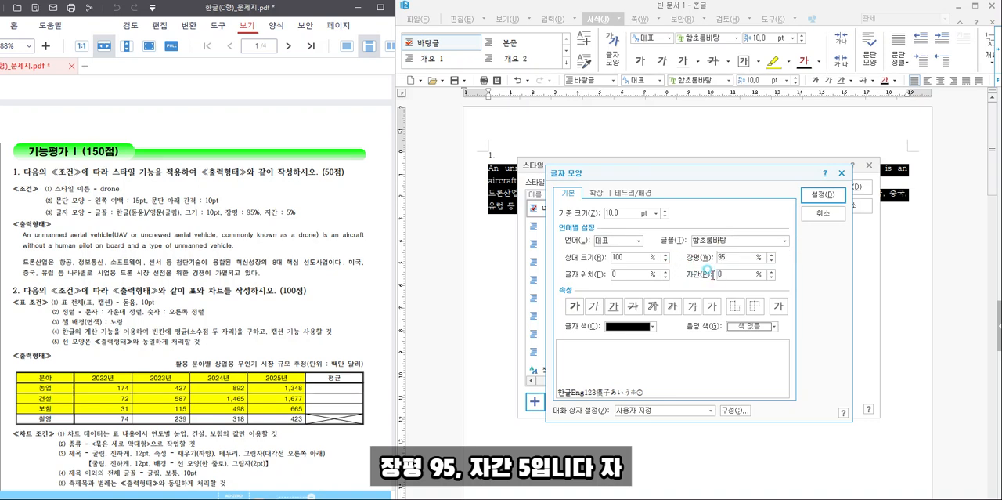
text(5)
- Set the drone style's font for Hangul (한글) text to 돋움
click(623, 242)
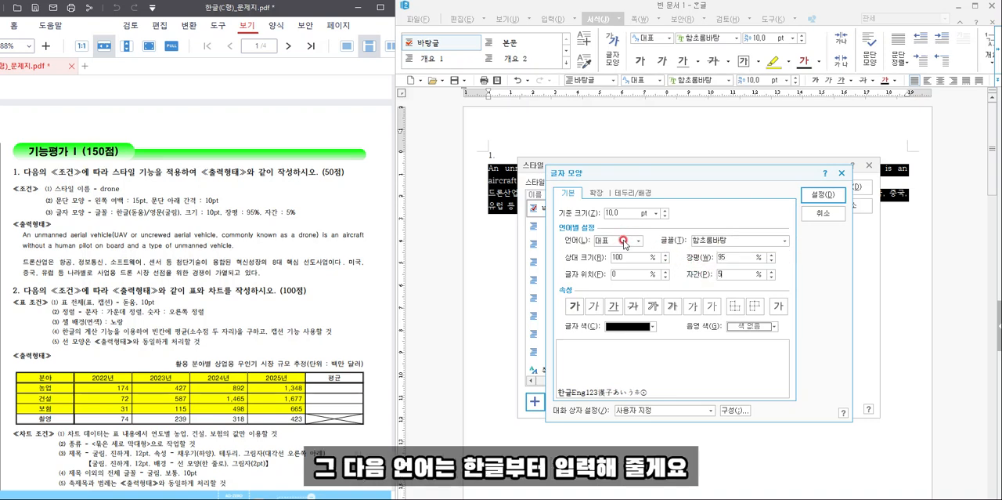
click(617, 258)
text(도)
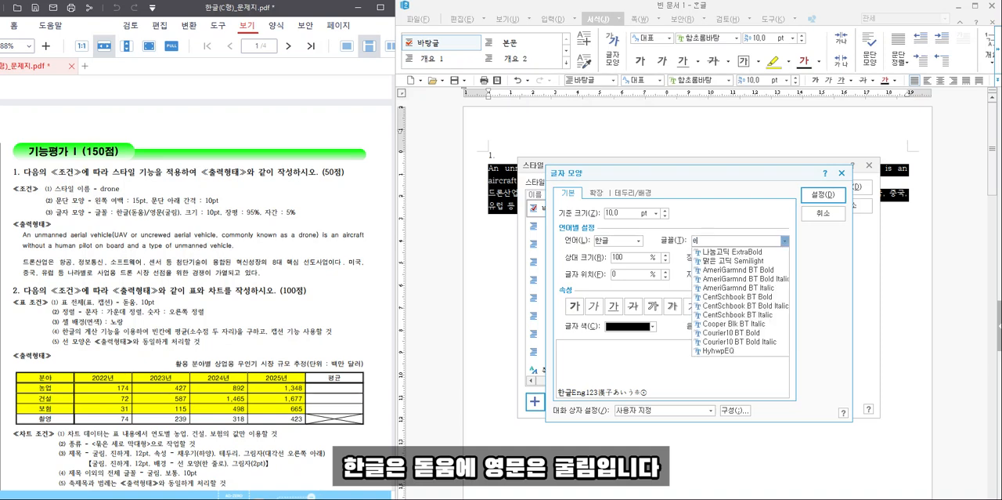
text(ㄷ움)
click(723, 241)
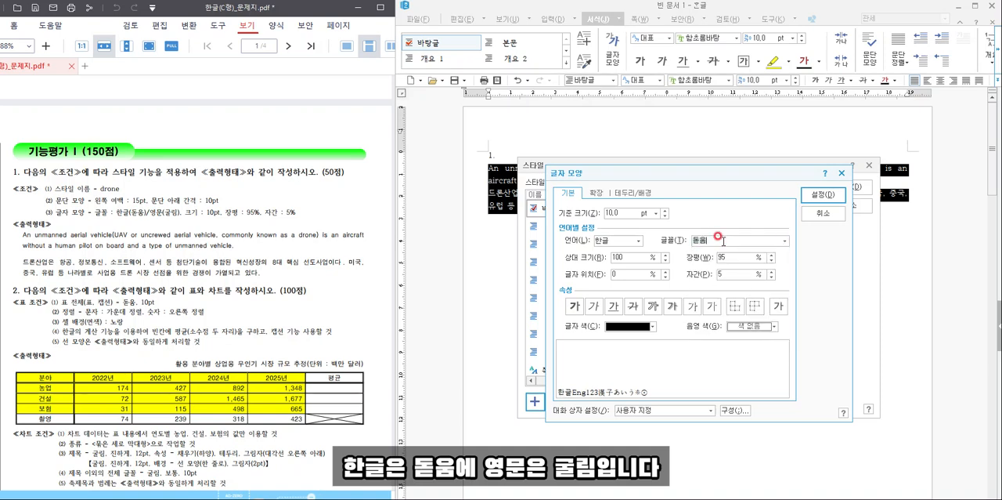
- Set the drone style's font for English (영문) text to 굴림
click(619, 240)
click(615, 257)
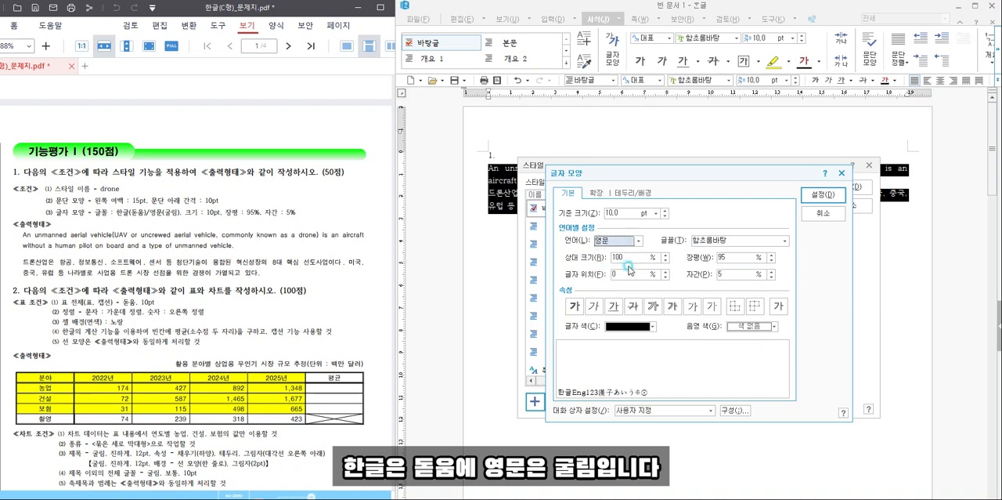
click(724, 239)
text(굴림)
click(724, 239)
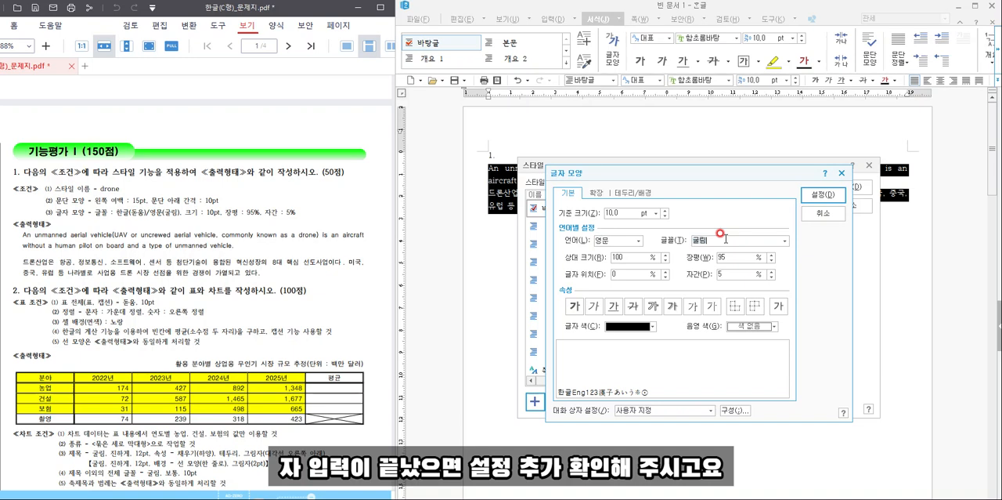
- Confirm the character shape, add the drone style to the list and apply it to the selected paragraphs
click(822, 194)
click(818, 255)
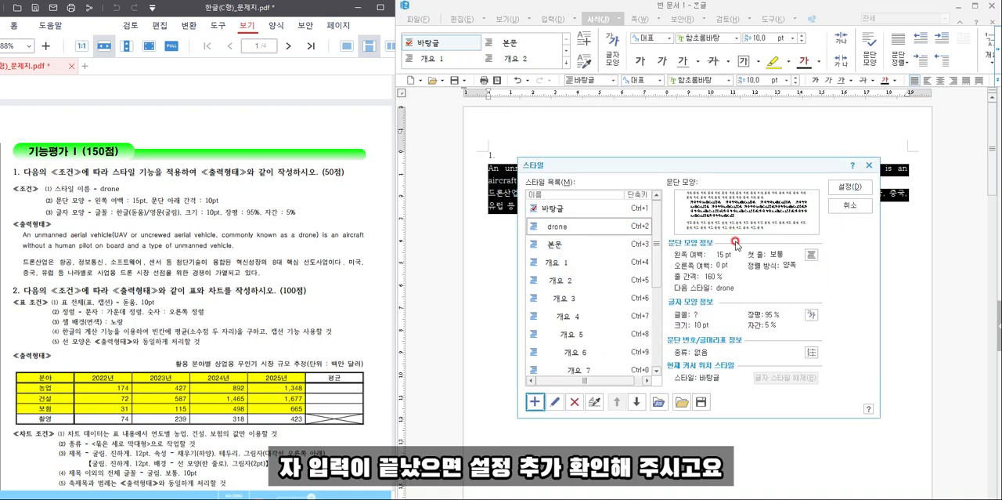
click(848, 198)
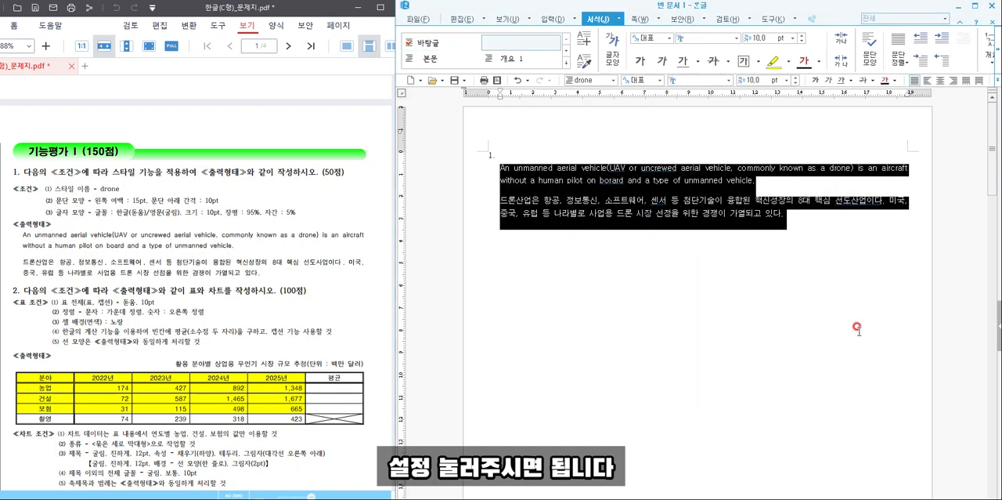
- Start a new line after the Korean paragraph and reset it to the 바탕글 style
click(574, 233)
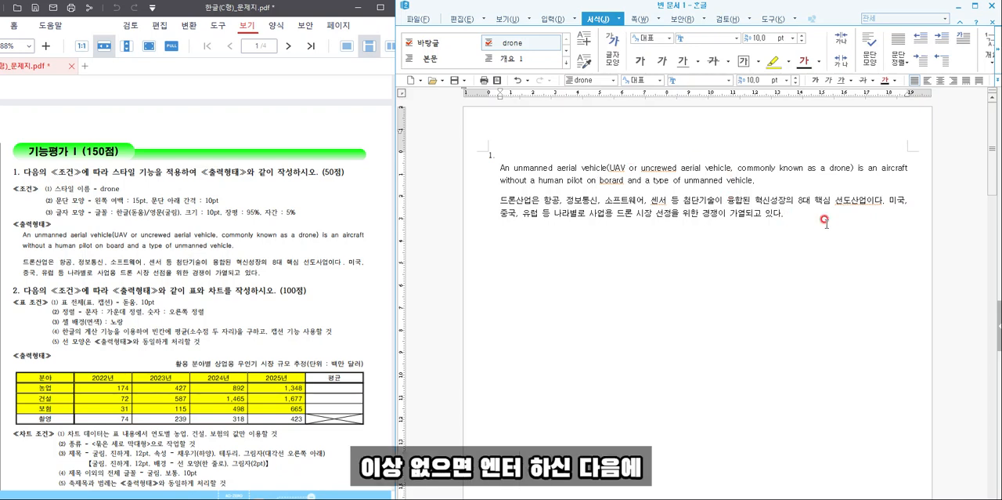
key(Return)
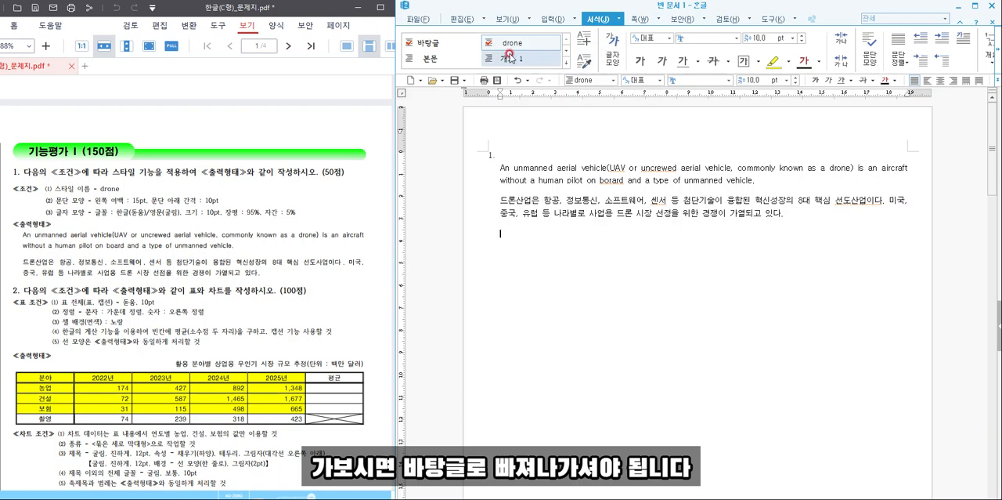
click(439, 48)
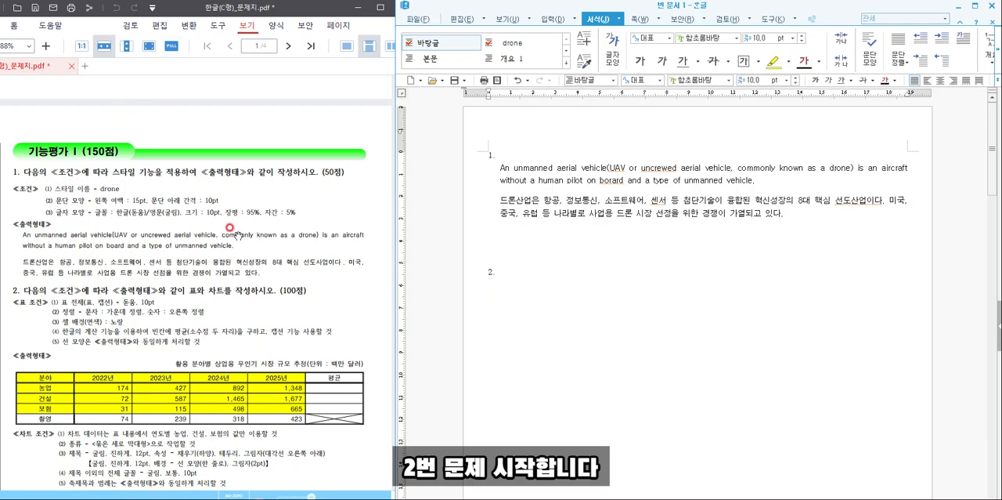
- Insert a table with 5 rows and 6 columns, treated as a character, on the line below number 2
scroll(255, 282, down, 3)
scroll(259, 287, down, 2)
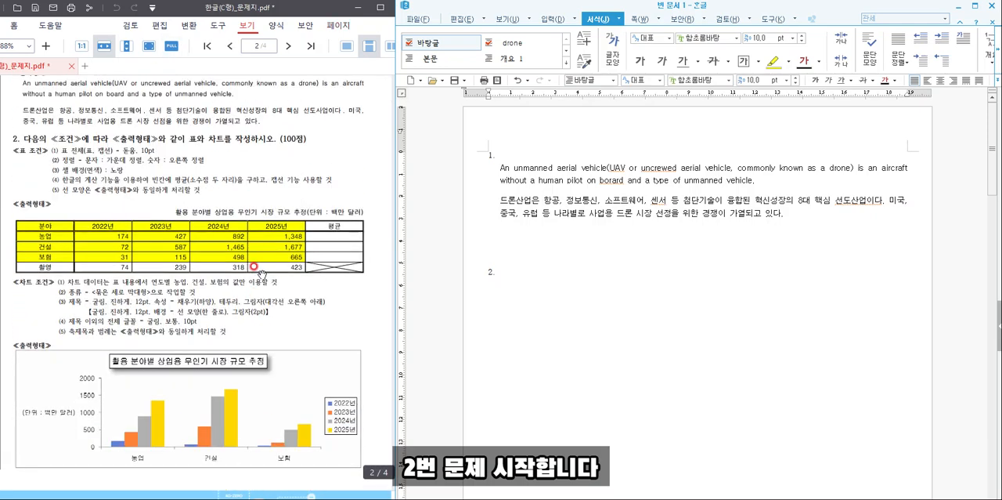
click(551, 19)
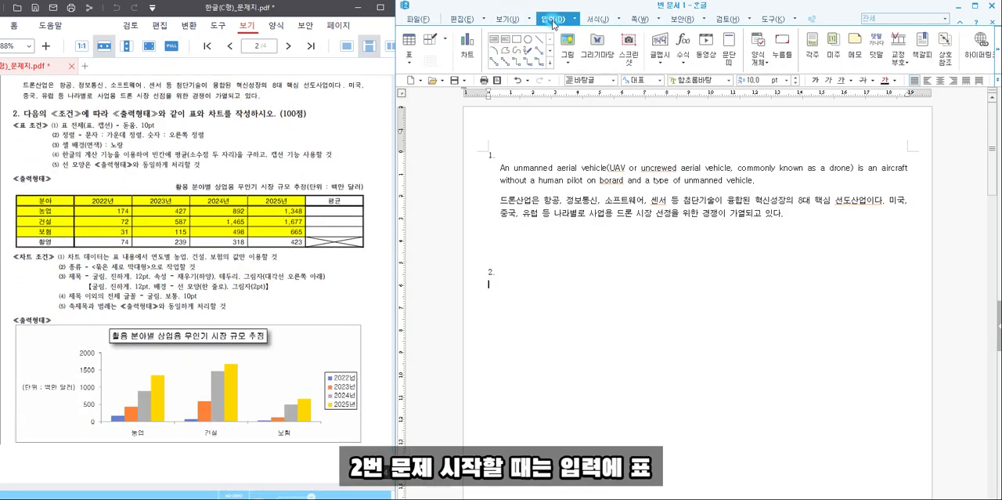
click(412, 43)
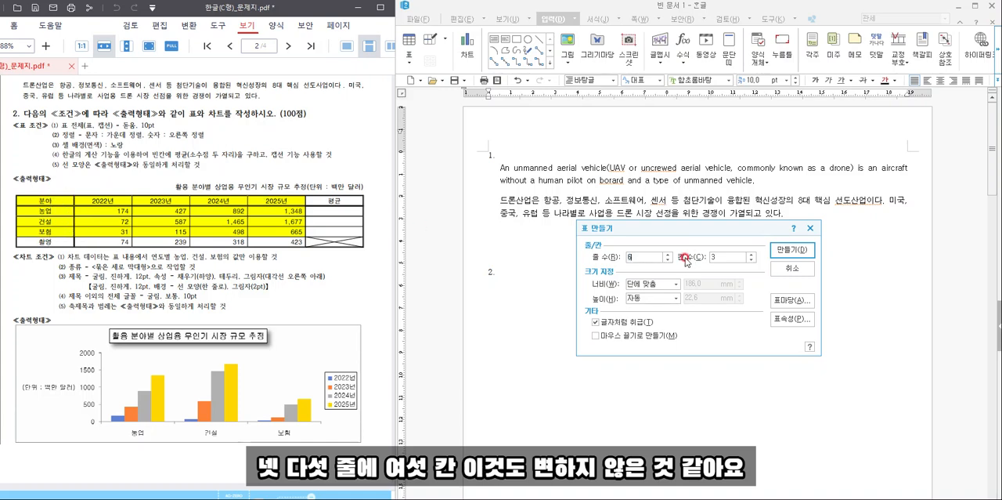
click(719, 257)
text(6)
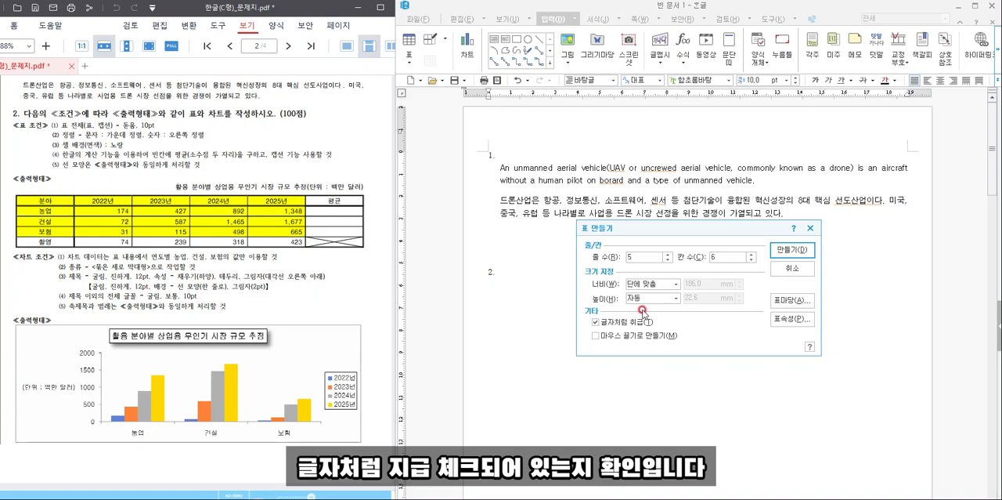
click(783, 249)
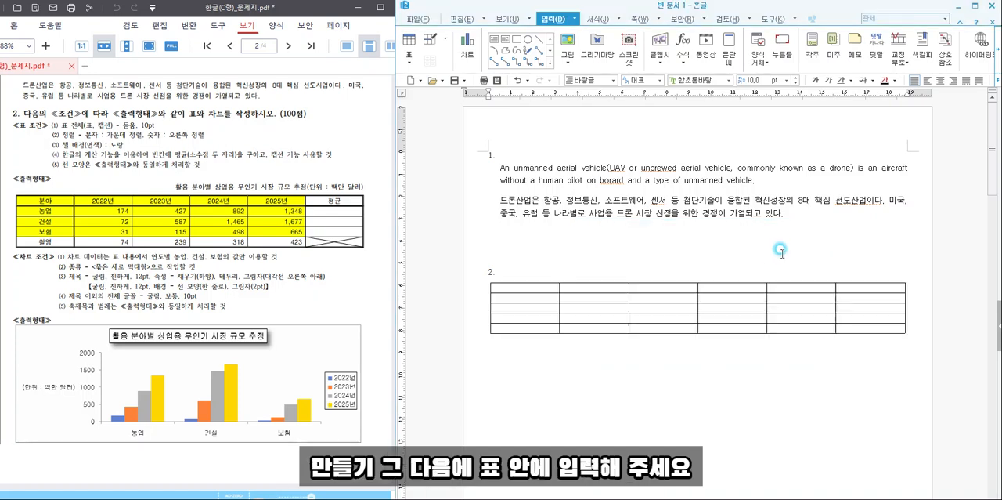
- Fill the table's header row with 분야, 2022년, 2023년, 2024년, 2025년 and 평균
click(527, 286)
text(분야)
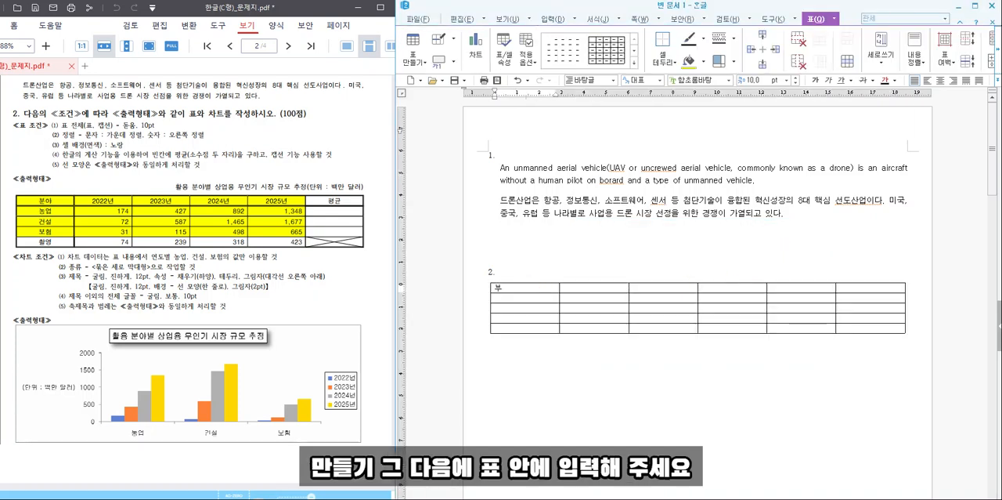
key(Tab)
text(2022년)
key(Tab)
text(2)
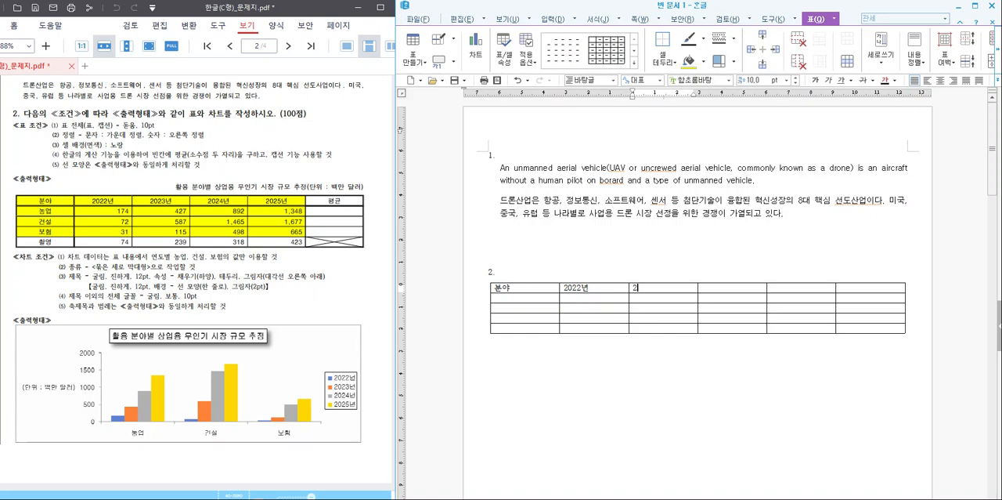
text(023년)
key(Tab)
text(2024년)
key(Tab)
text(2025년)
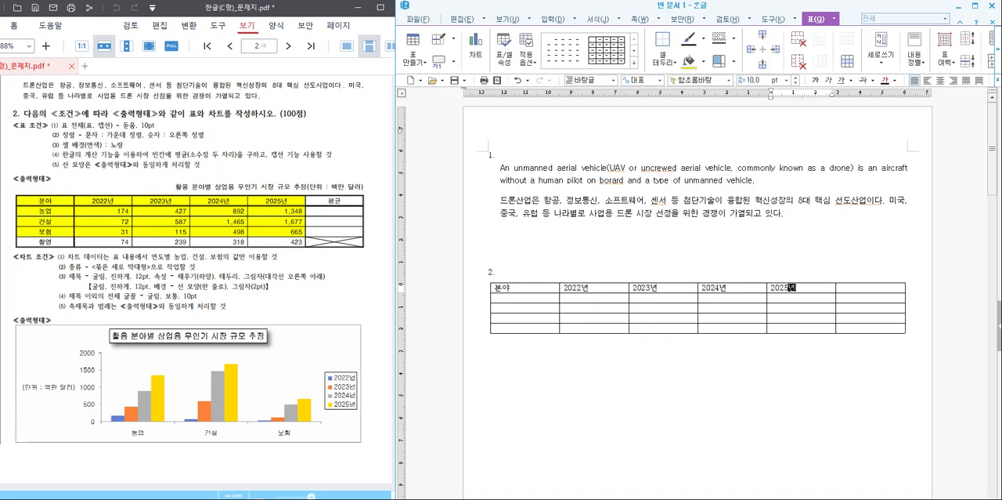
key(Tab)
text(평균)
key(Tab)
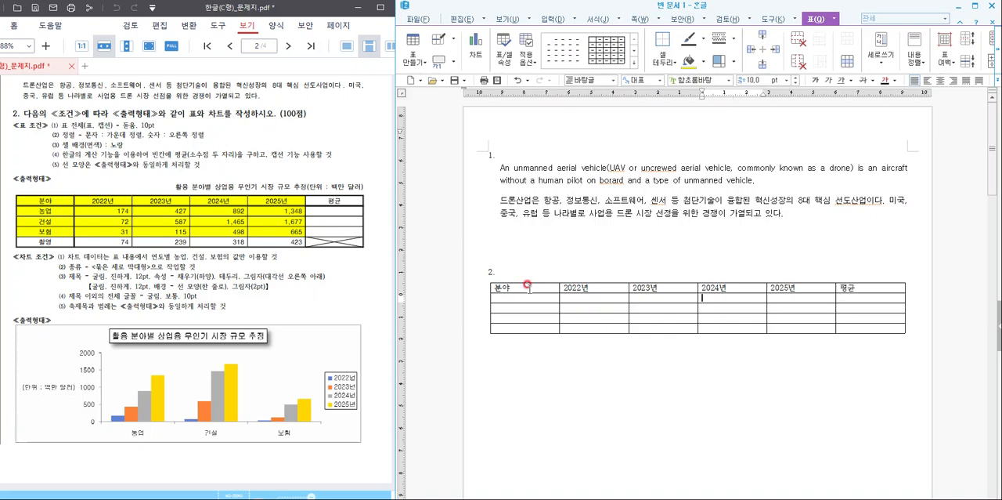
- Enter the row labels 농업, 건설, 보험 and 촬영 in the first column below 분야
text(농ㅇ)
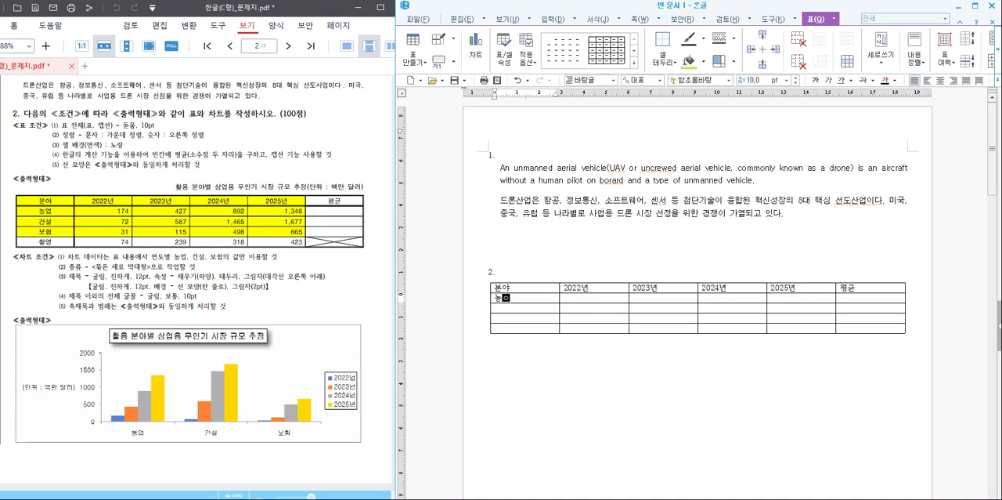
text(업)
key(Down)
text(건설)
key(Down)
text(보험)
key(Down)
text(초)
text(촬영)
- Fill the 2022년 column with 174, 72, 31 and 74
key(Right)
key(Up)
key(Up)
key(Up)
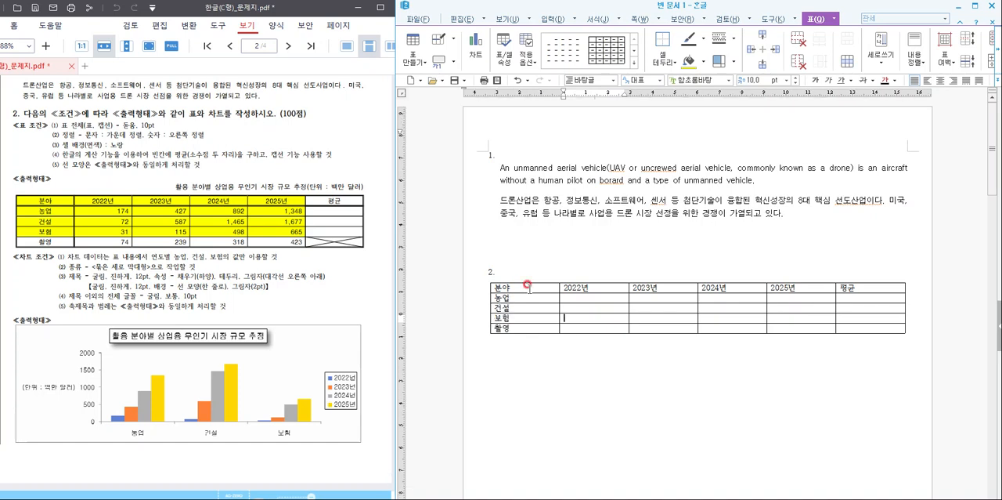
text(1)
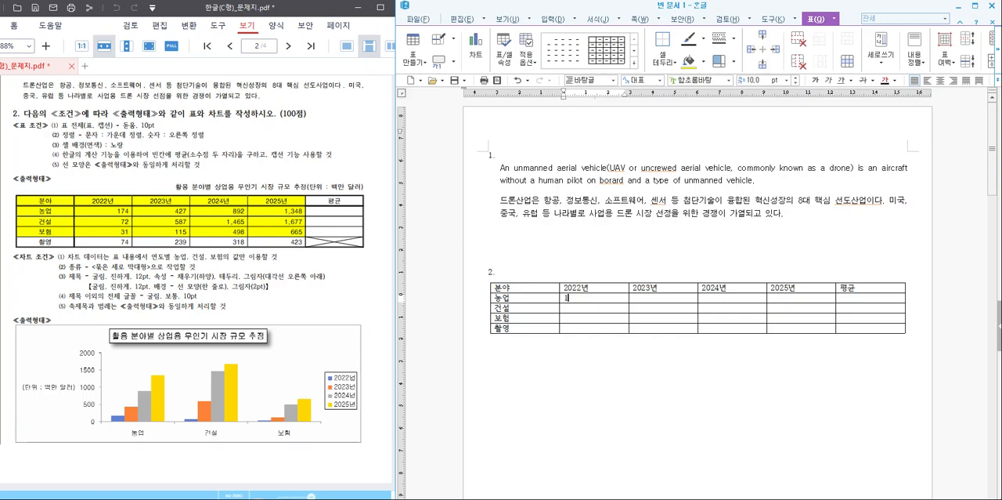
text(72)
key(Down)
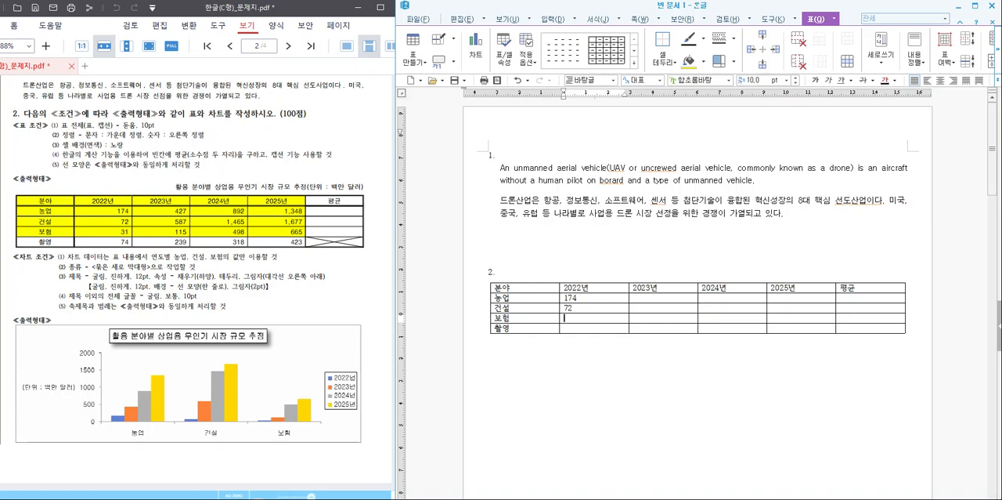
key(Down)
text(74)
- Fill the 2023년 column with 427, 587, 115 and 239
key(Right)
key(Up)
key(Up)
key(Up)
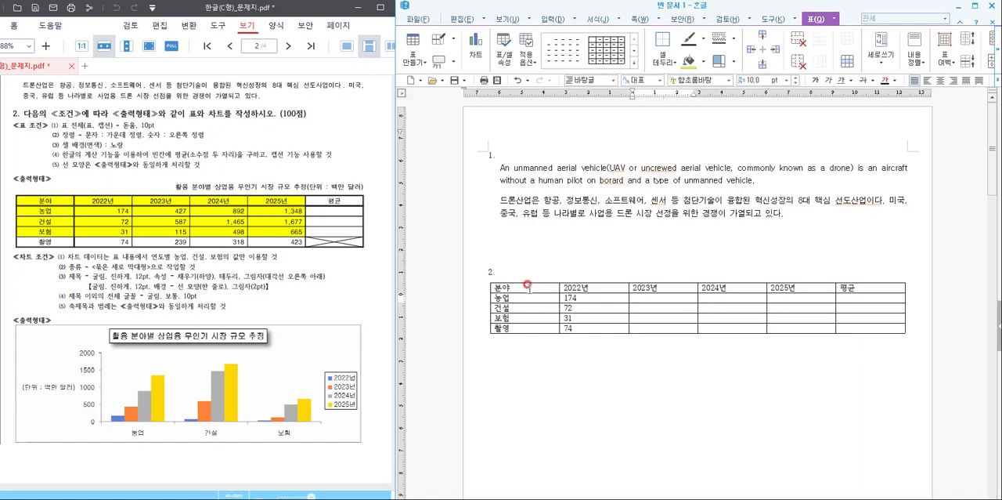
text(427)
key(Down)
key(Down)
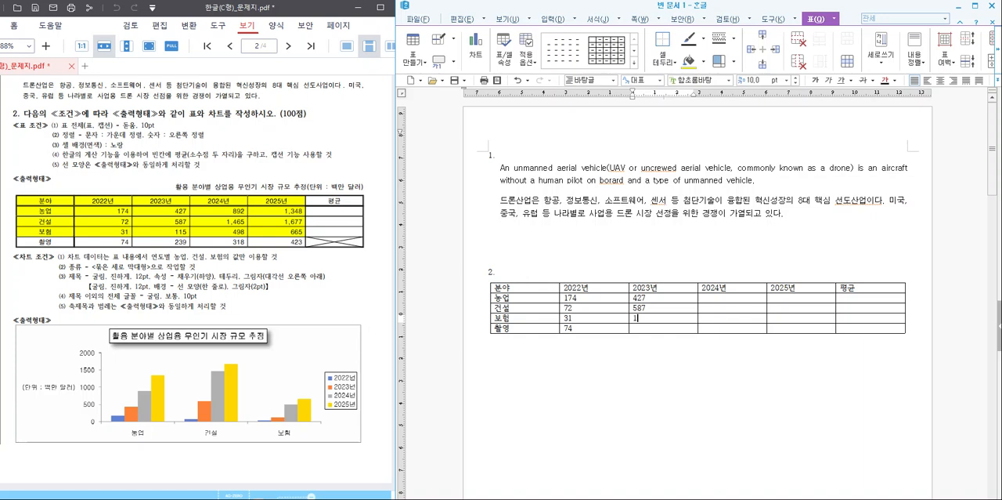
key(Down)
- Fill the 2024년 column with 892, 1,465, 498 and 318
key(Right)
key(Up)
key(Up)
key(Up)
key(Up)
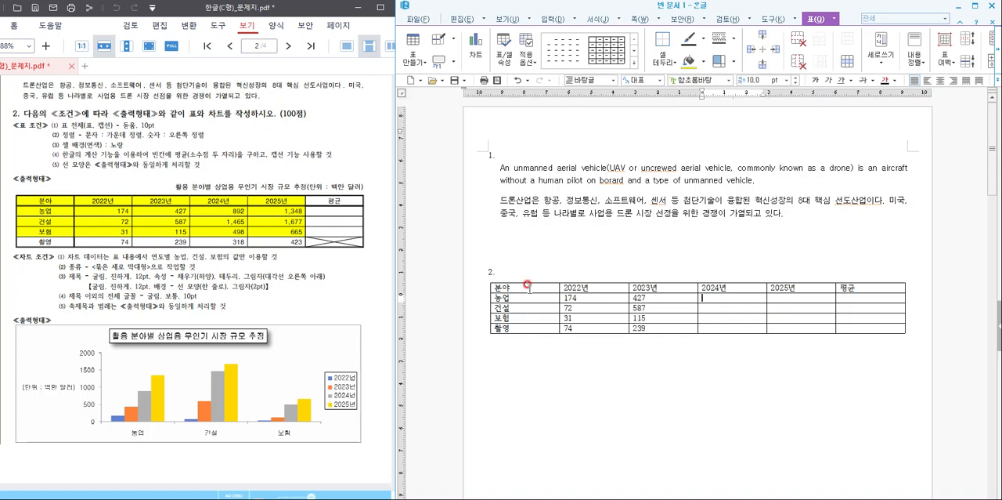
text(8)
text(1,465)
key(Down)
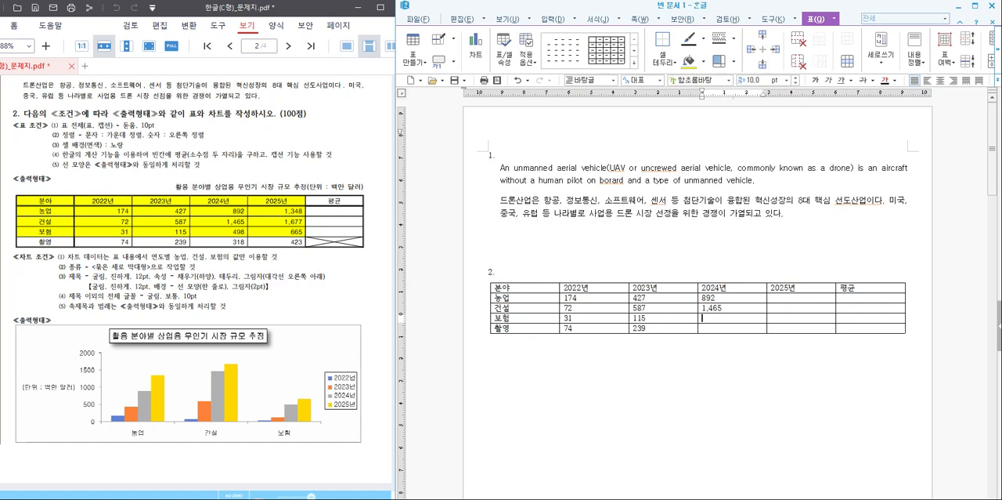
key(Down)
- Fill the 2025년 column with 1,348, 1,677, 665 and 423, leaving the 평균 cells empty
key(Right)
key(Up)
key(Up)
key(Up)
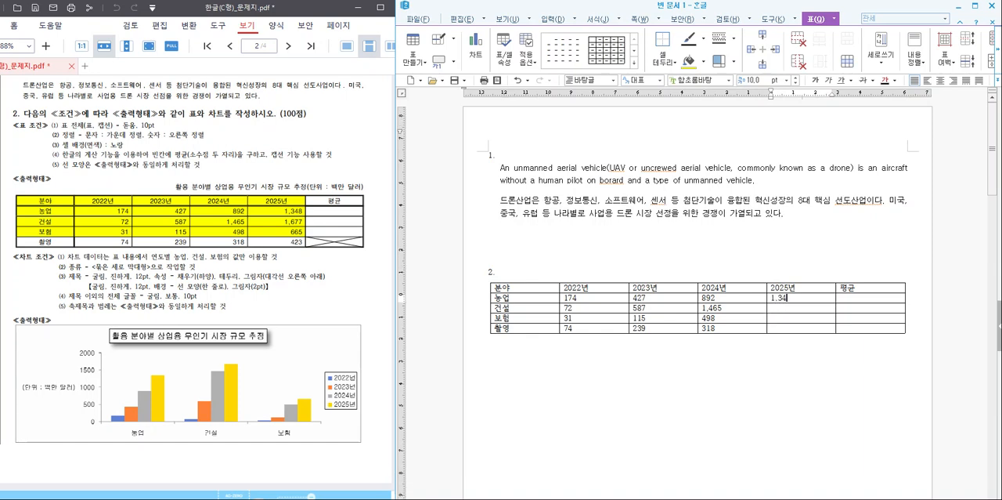
key(Down)
text(1)
key(Down)
text(66)
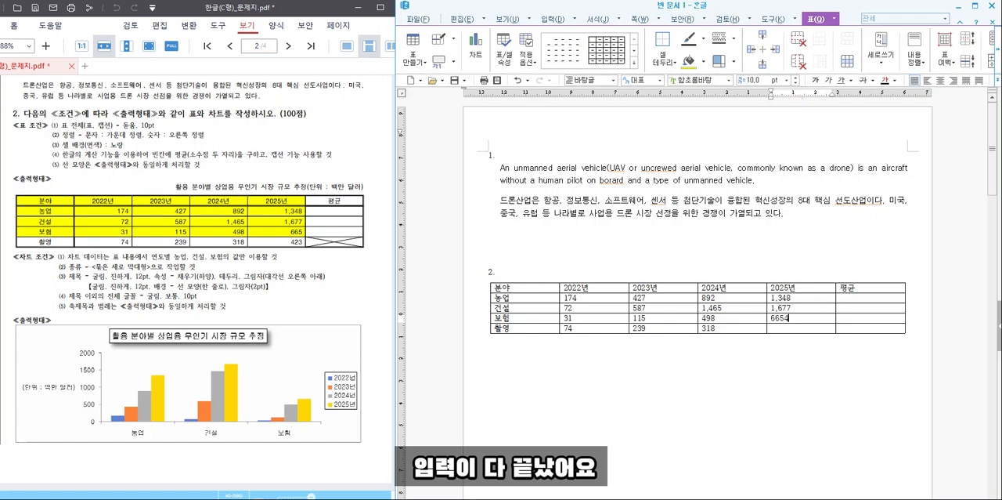
key(Down)
text(423)
key(Tab)
key(Up)
key(Up)
key(Up)
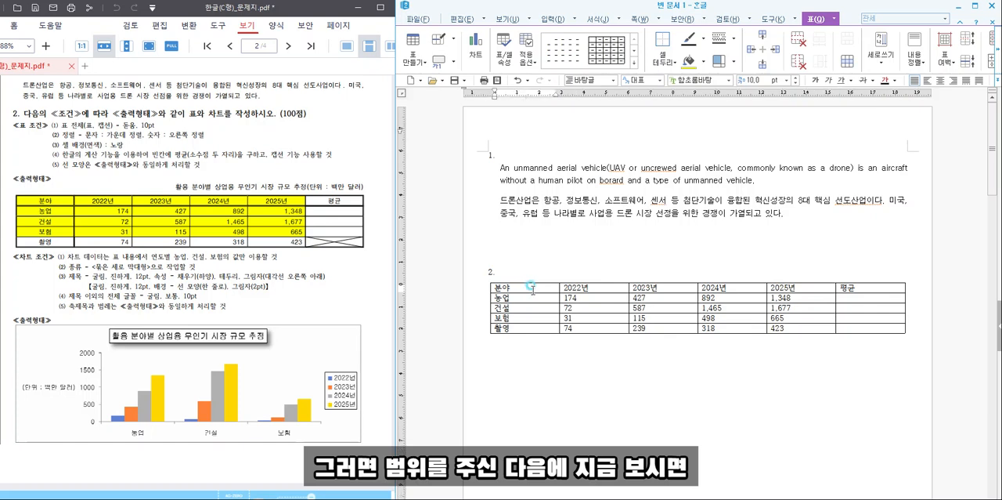
- Set the font of all table cells to 돋움
drag(528, 285, 871, 328)
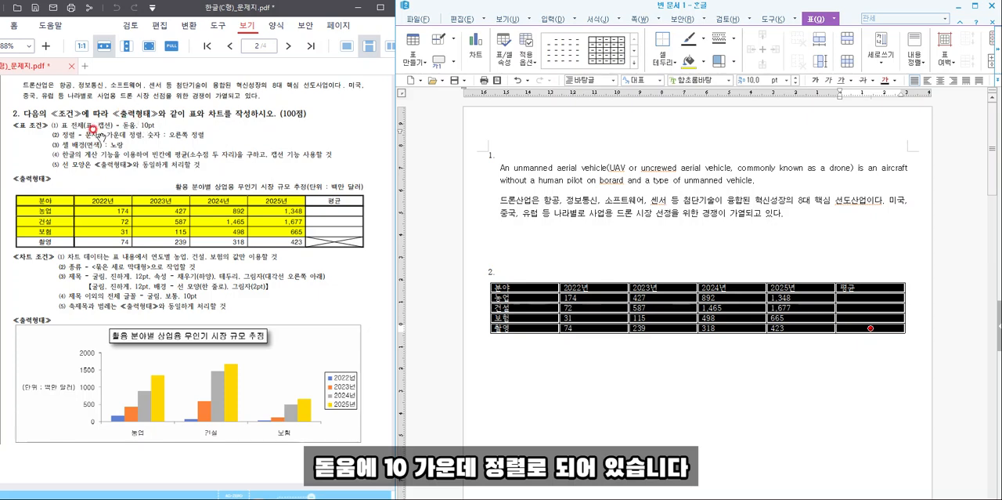
click(694, 75)
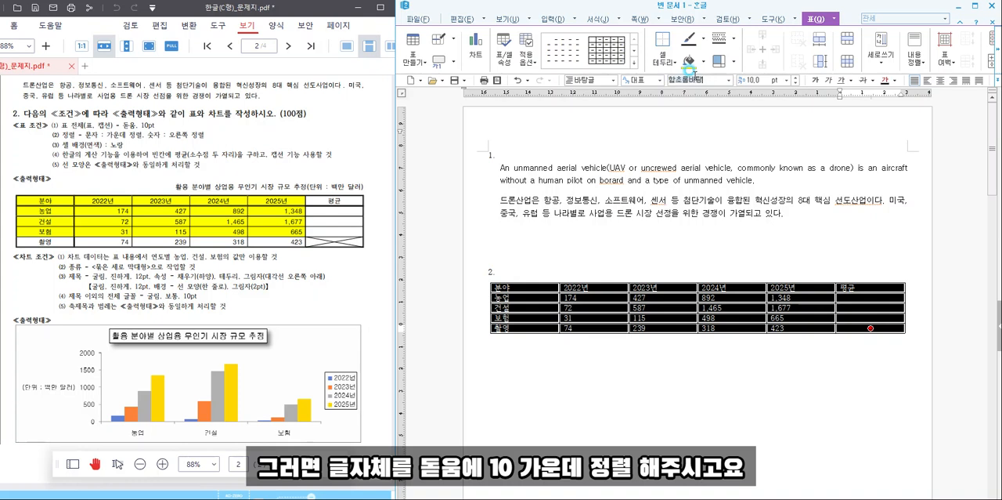
text(돋움)
key(Return)
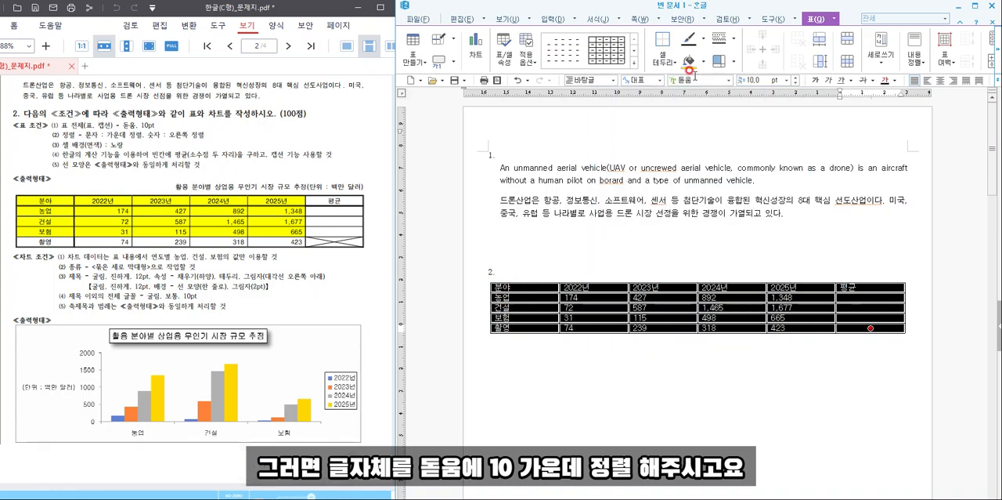
- Centre the text in all table cells and increase the height of every row by two increments
click(941, 80)
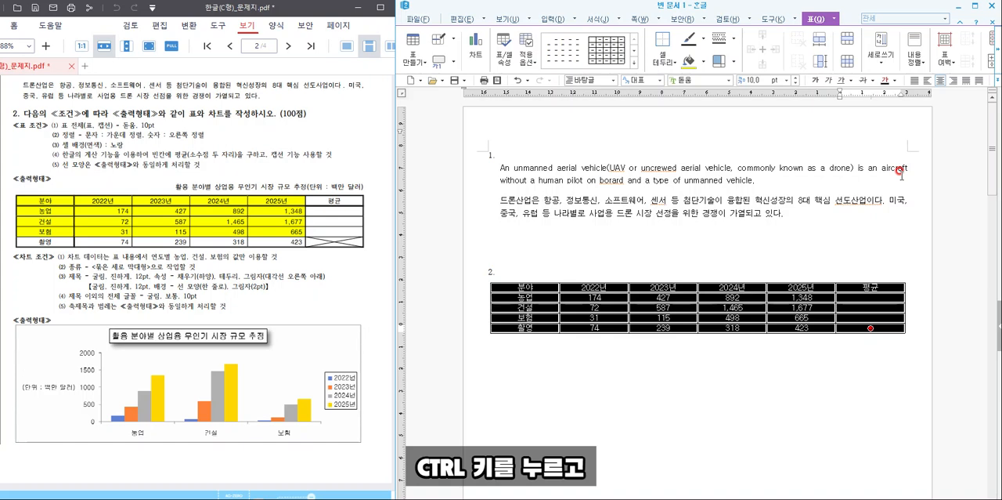
key(ctrl+Down)
key(ctrl+Down)
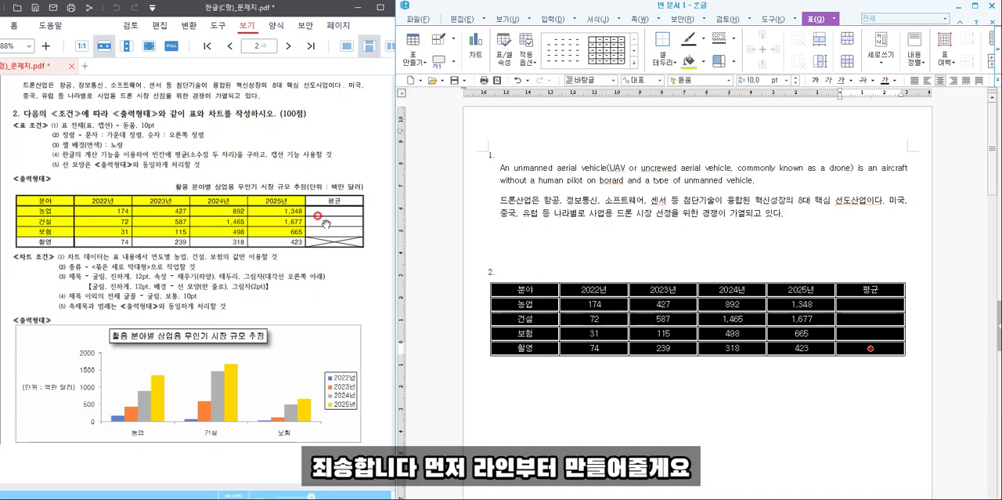
right_click(618, 304)
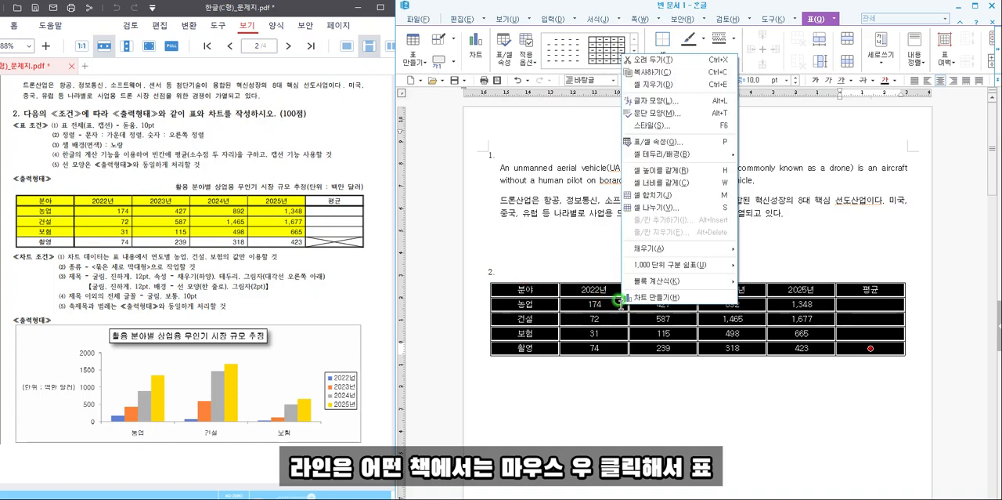
mouse_move(668, 154)
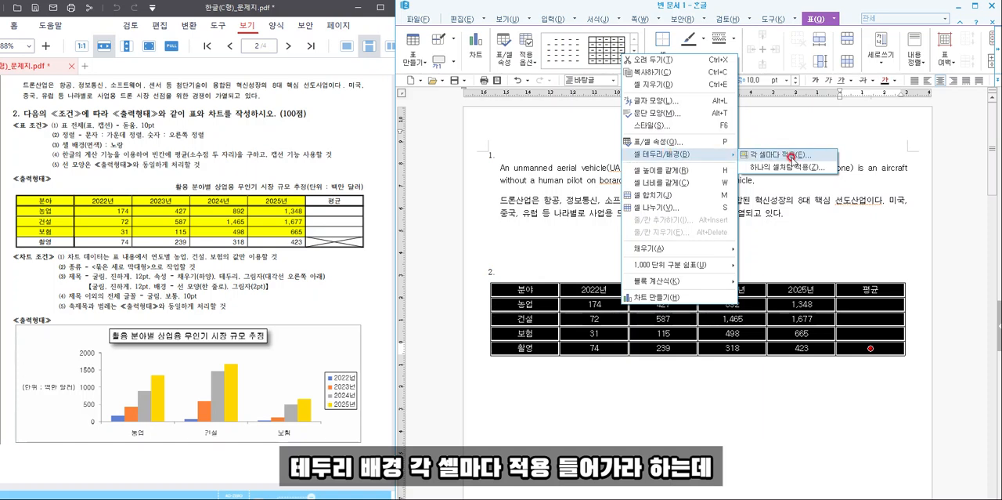
click(596, 305)
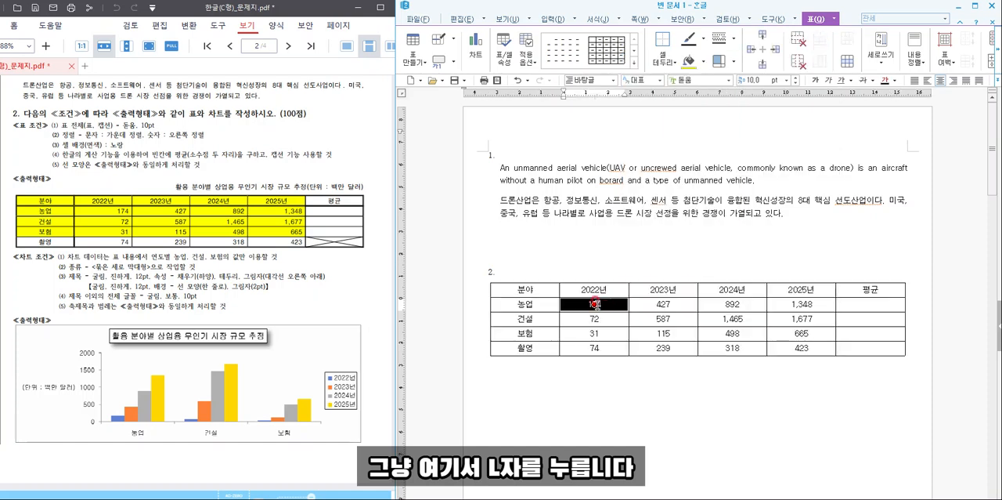
- Apply a double line to the outside border (바깥쪽) of the whole table
drag(533, 288, 869, 348)
key(l)
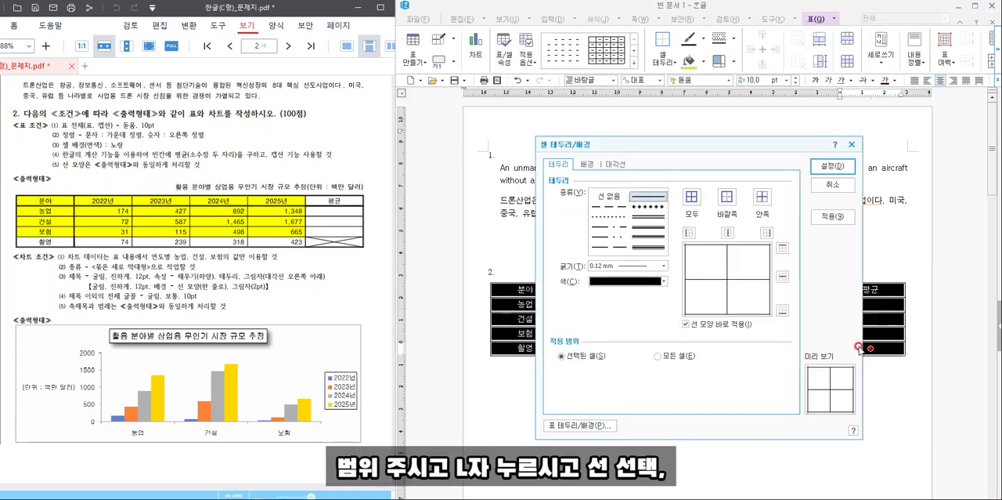
click(653, 220)
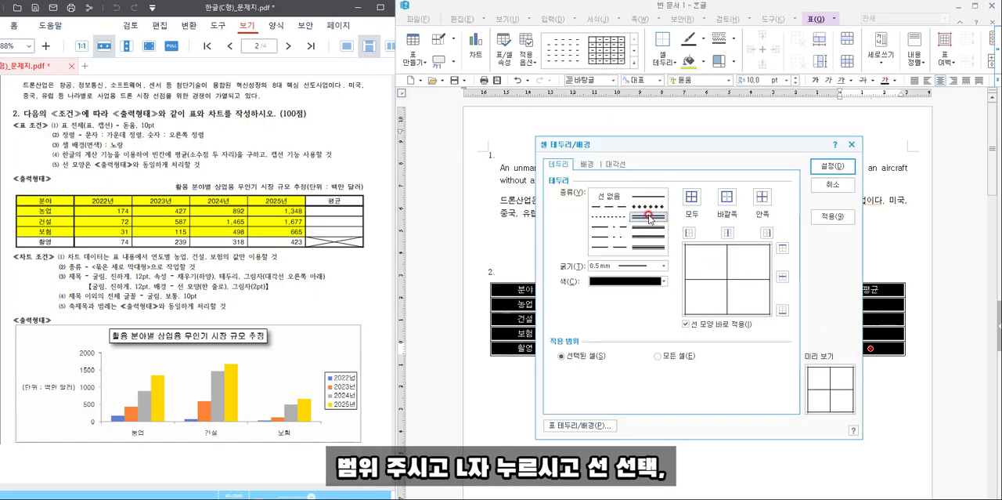
click(728, 196)
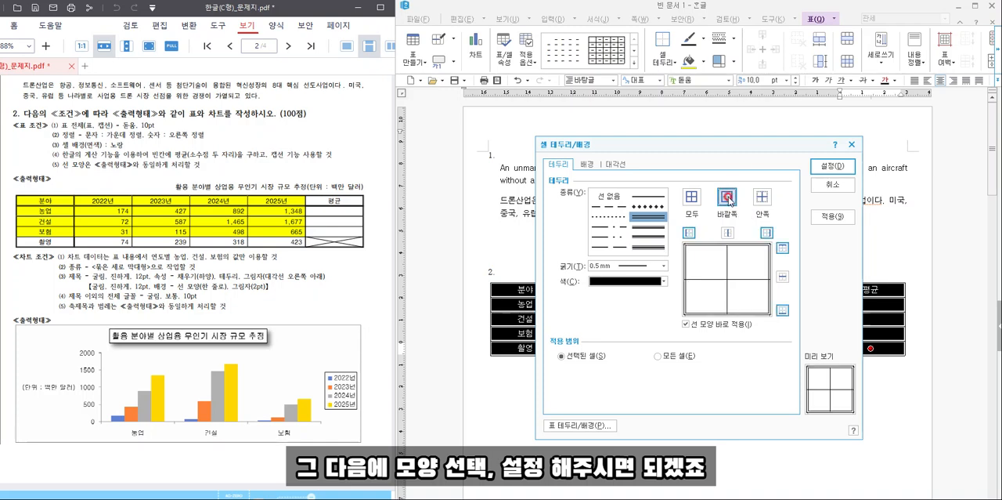
click(832, 166)
click(817, 233)
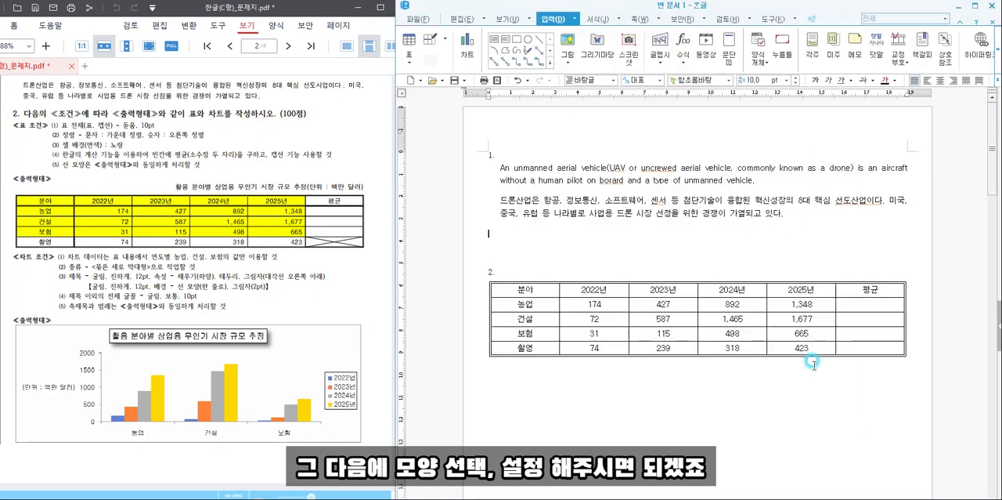
- Apply a double line to the bottom border of the table's header row
drag(546, 287, 890, 284)
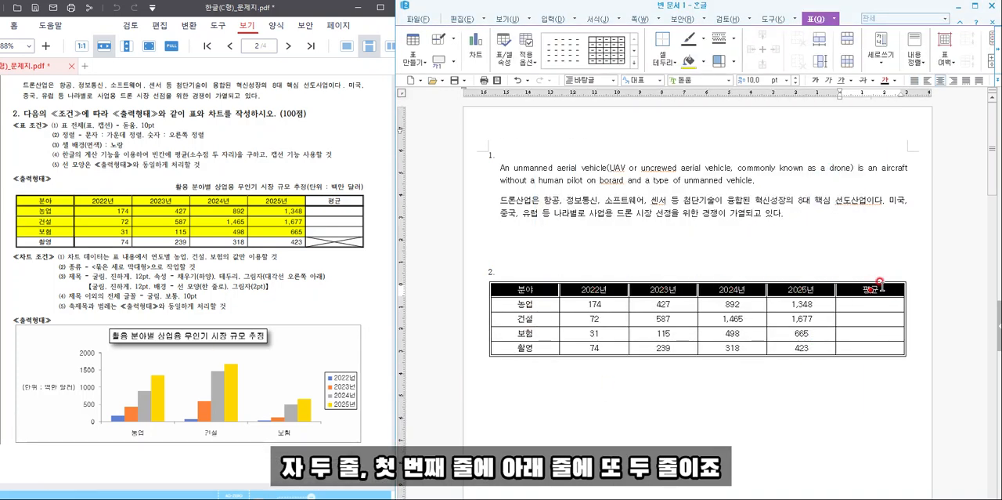
key(l)
click(650, 216)
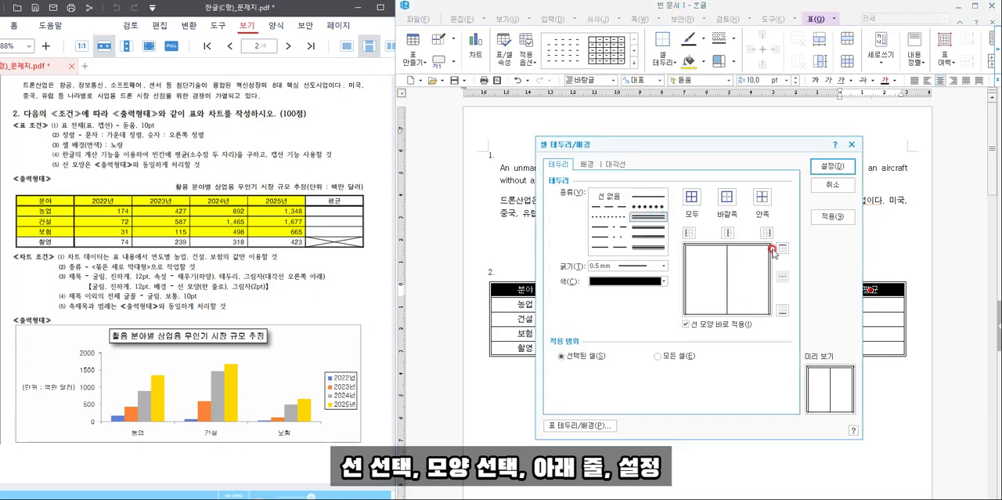
click(782, 310)
click(832, 166)
- Apply a double line to the right border of the table's first column (분야 through 촬영)
drag(540, 291, 546, 357)
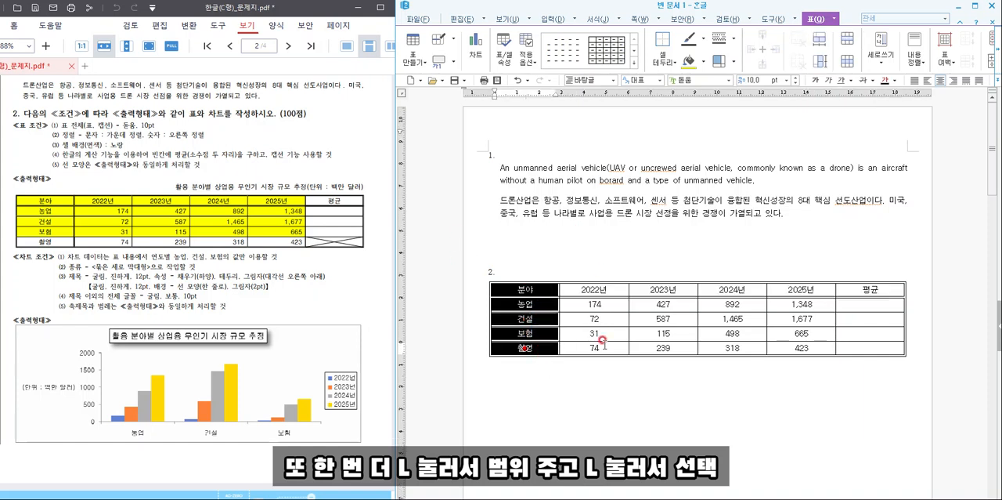
key(l)
click(654, 217)
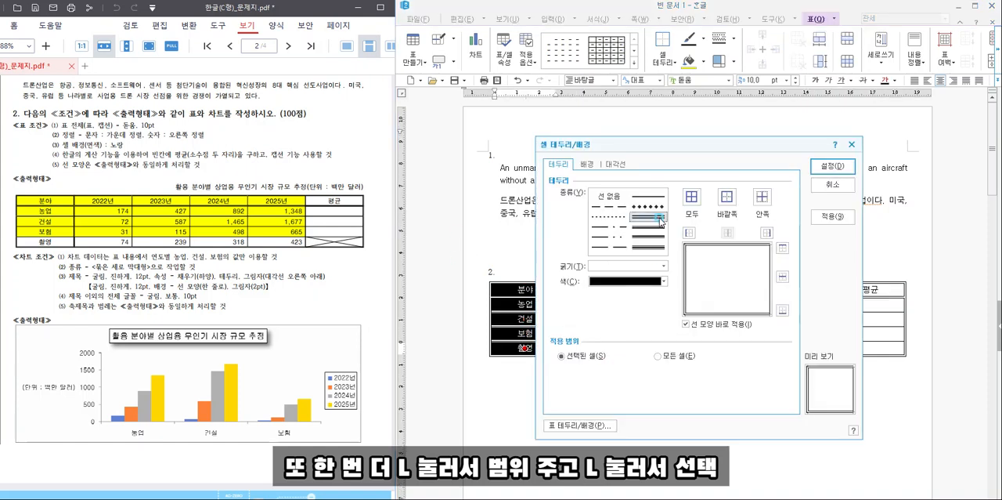
click(766, 233)
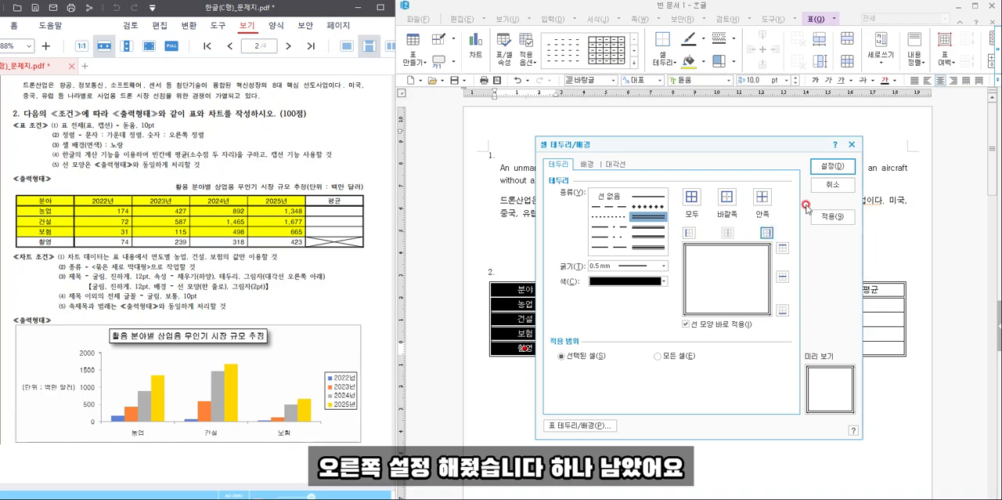
click(832, 173)
click(707, 374)
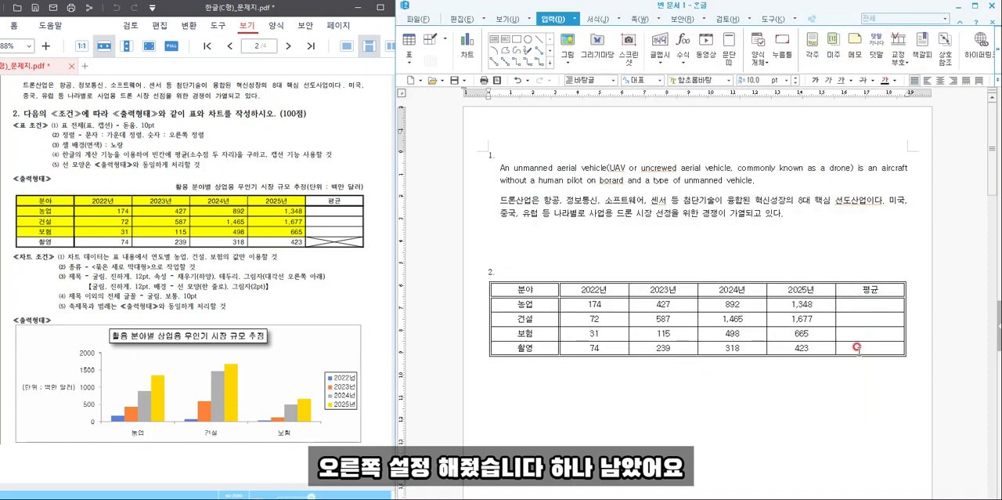
- Add both diagonal lines to the empty 평균 cell in the 촬영 row so they form an X
drag(857, 347, 861, 368)
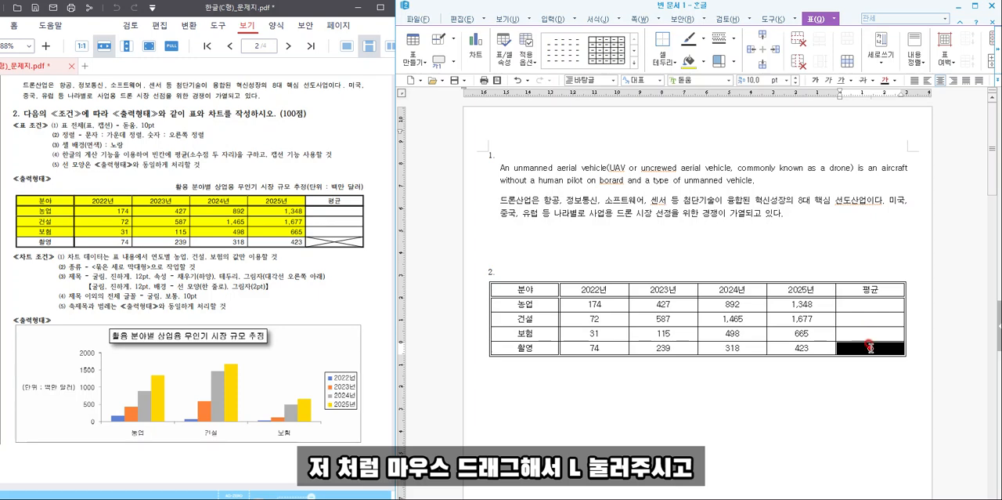
key(l)
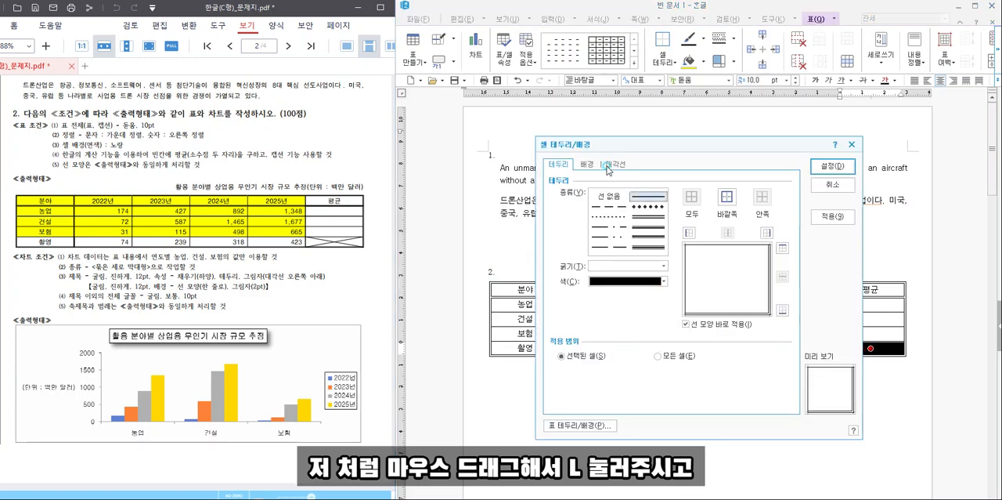
click(615, 164)
click(581, 313)
click(581, 341)
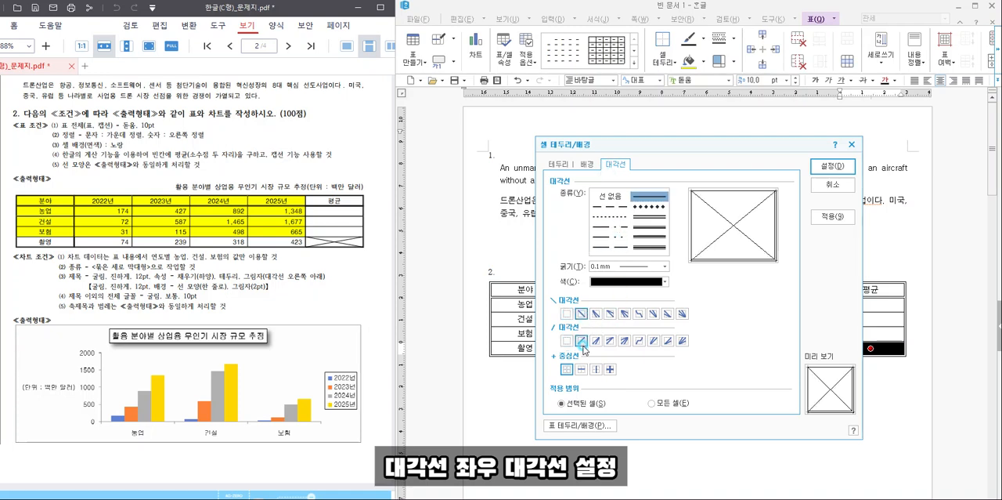
click(832, 166)
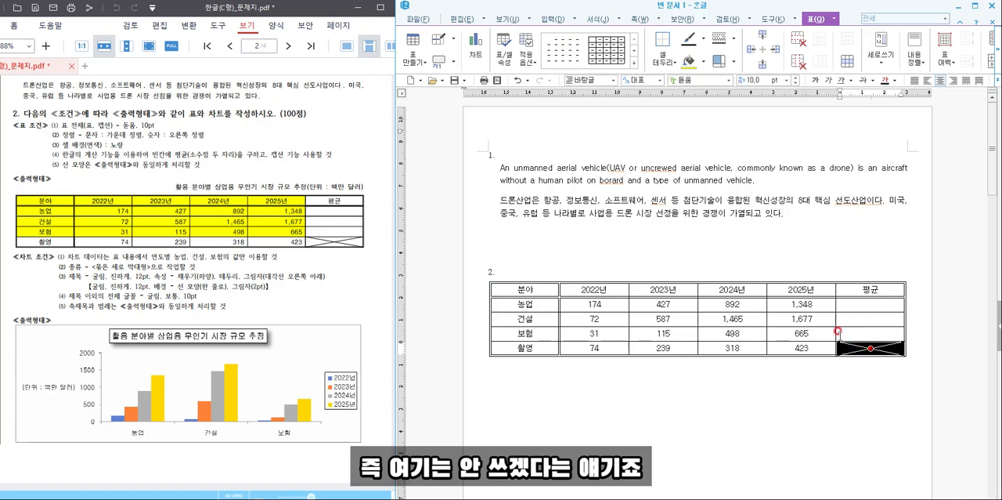
click(754, 249)
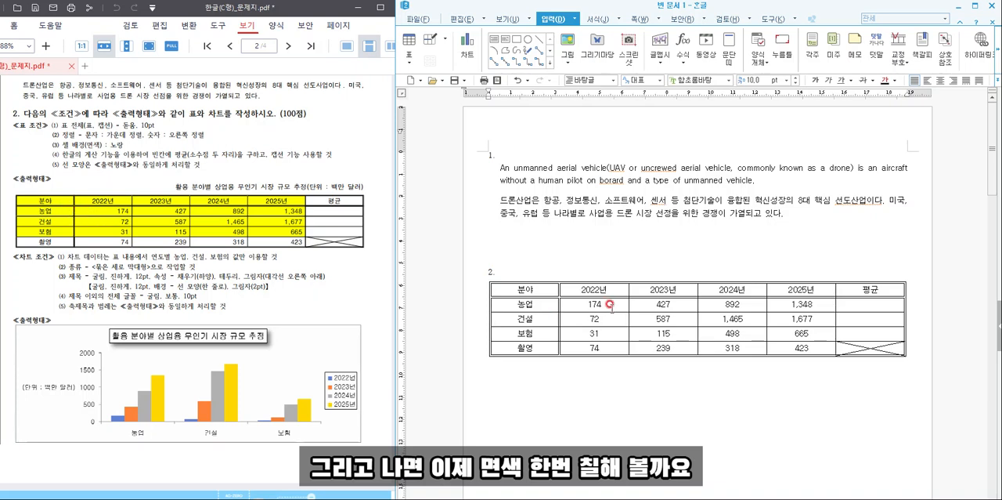
- Fill the cells from the 분야 header through the 2025년 value of the 보험 row with yellow
drag(540, 288, 785, 335)
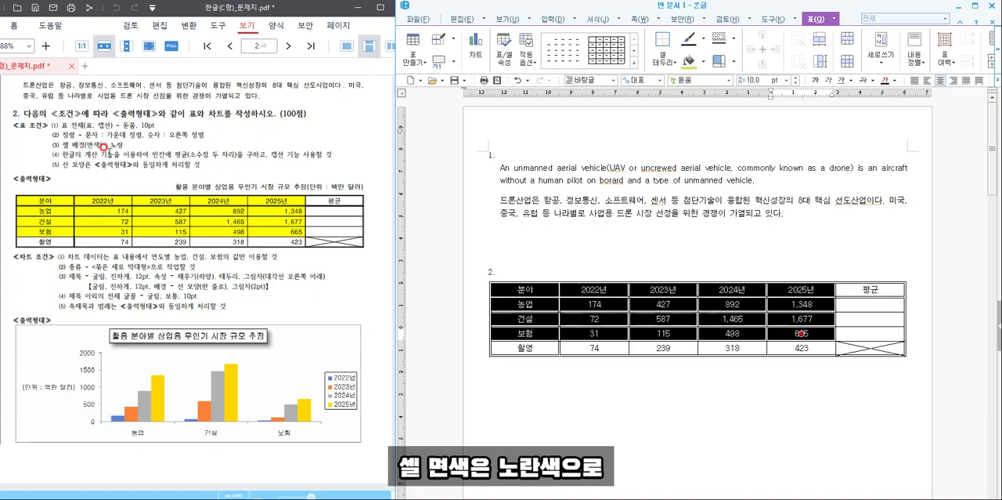
click(706, 66)
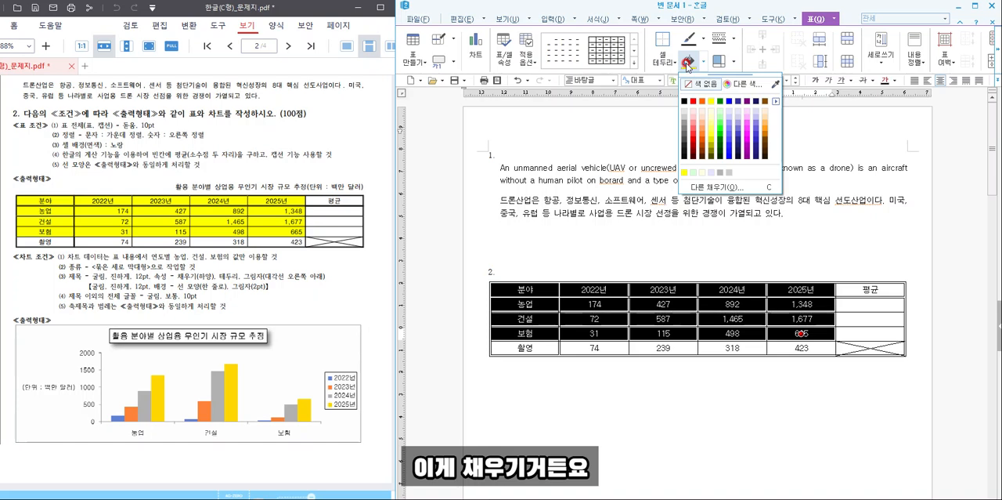
click(711, 100)
click(774, 260)
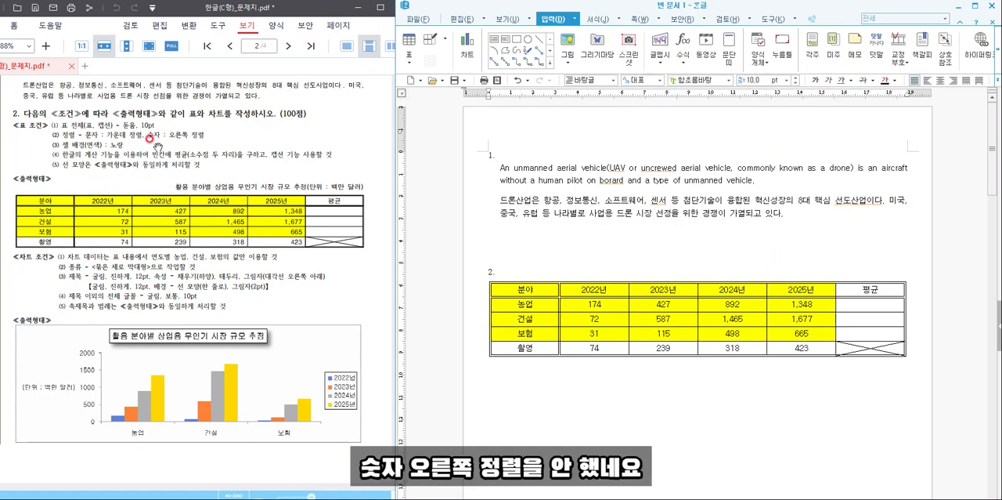
- Right-align all the number cells and the empty 평균 cells below the table's header row
click(637, 250)
drag(600, 304, 877, 362)
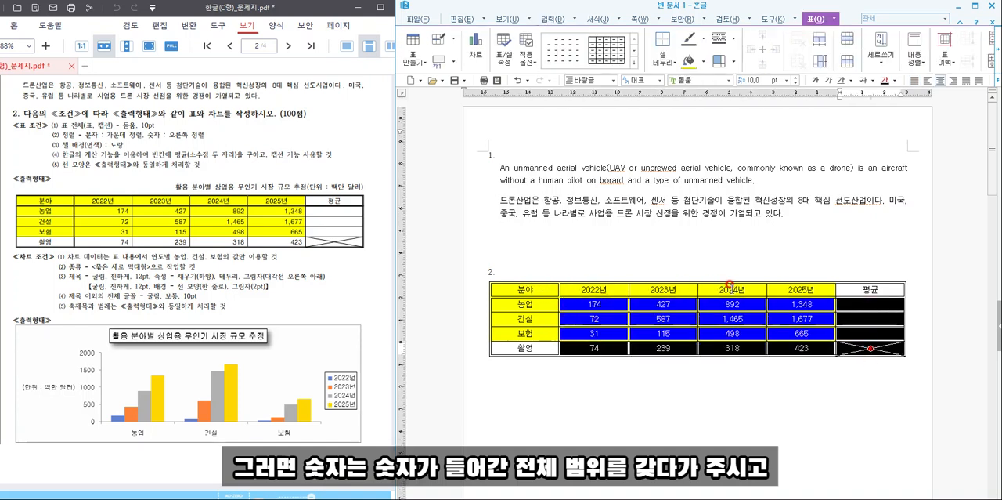
click(953, 80)
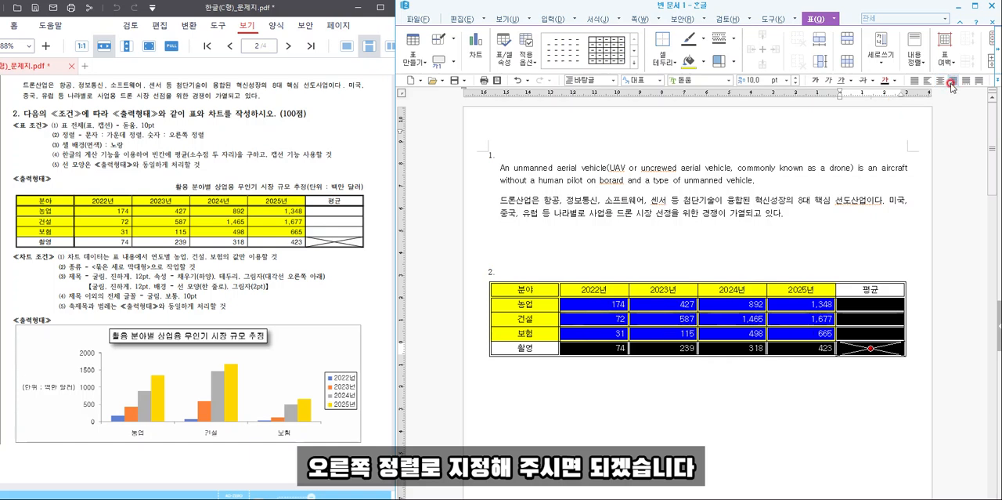
click(878, 243)
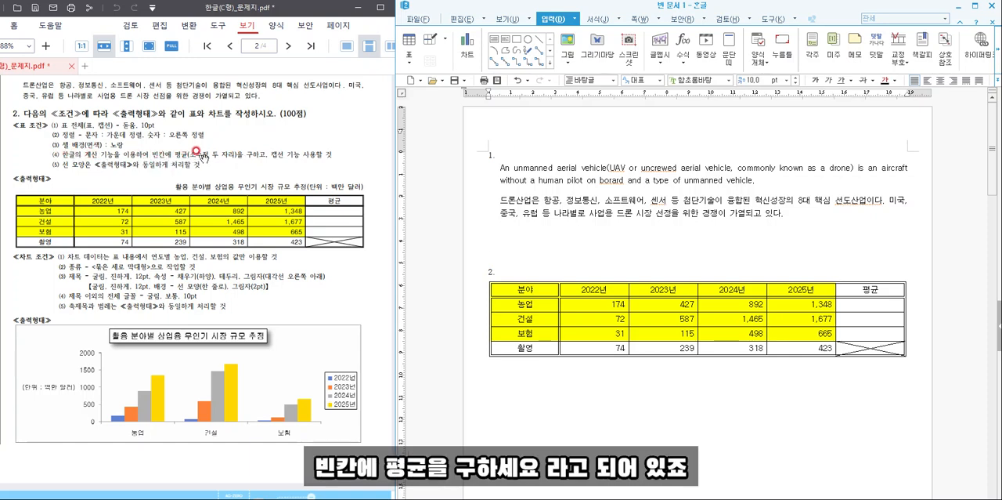
- Calculate the 평균 column for the 농업, 건설 and 보험 rows with the block average (블록 평균) formula
drag(619, 302, 871, 333)
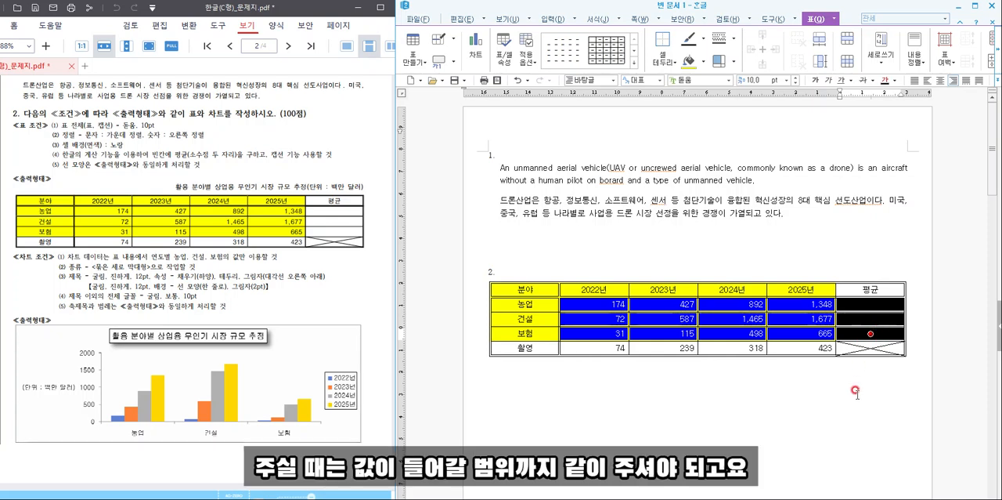
click(997, 64)
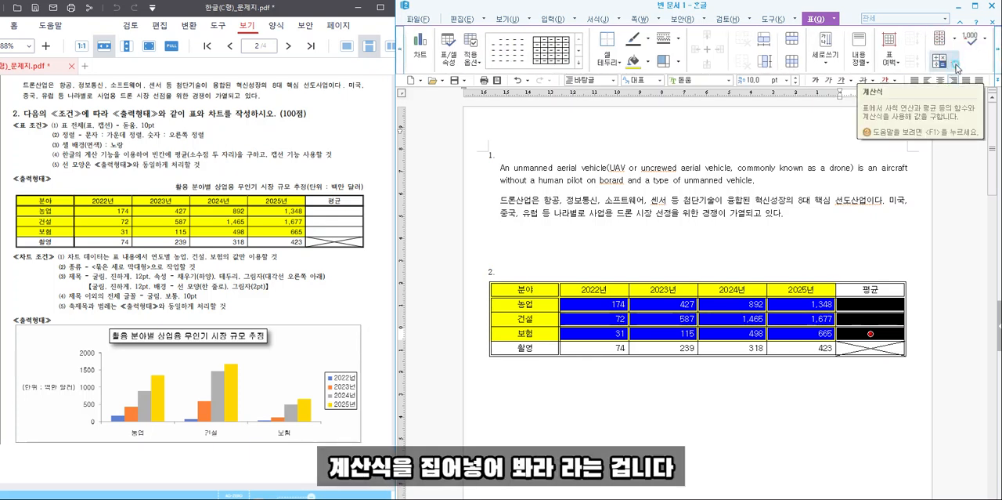
click(956, 66)
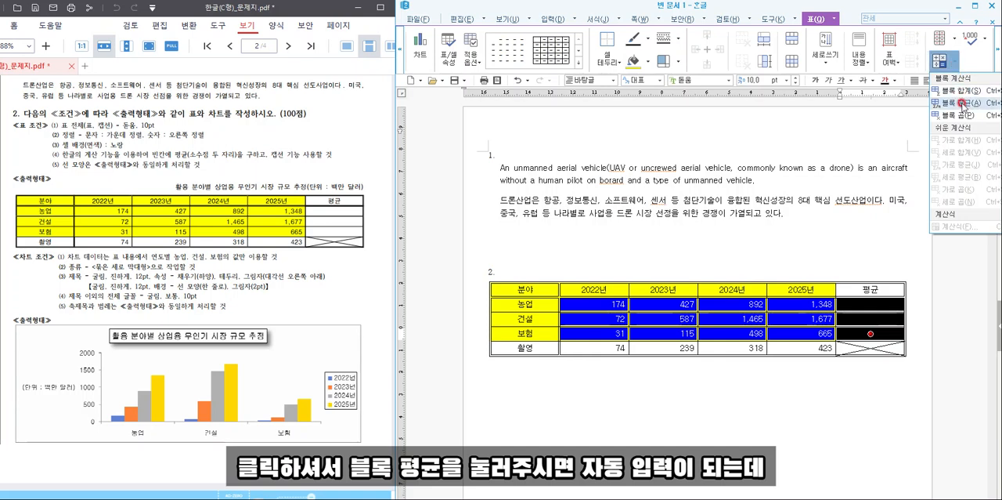
click(964, 103)
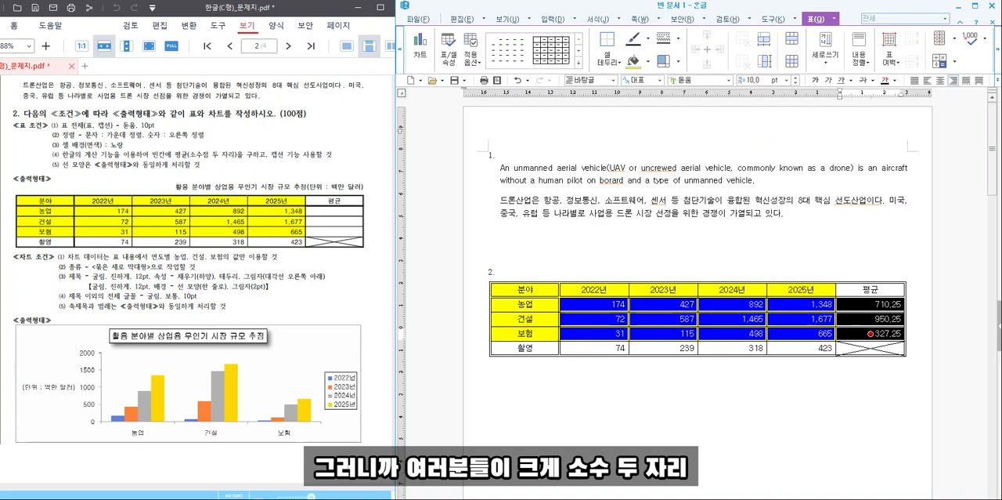
drag(181, 146, 242, 164)
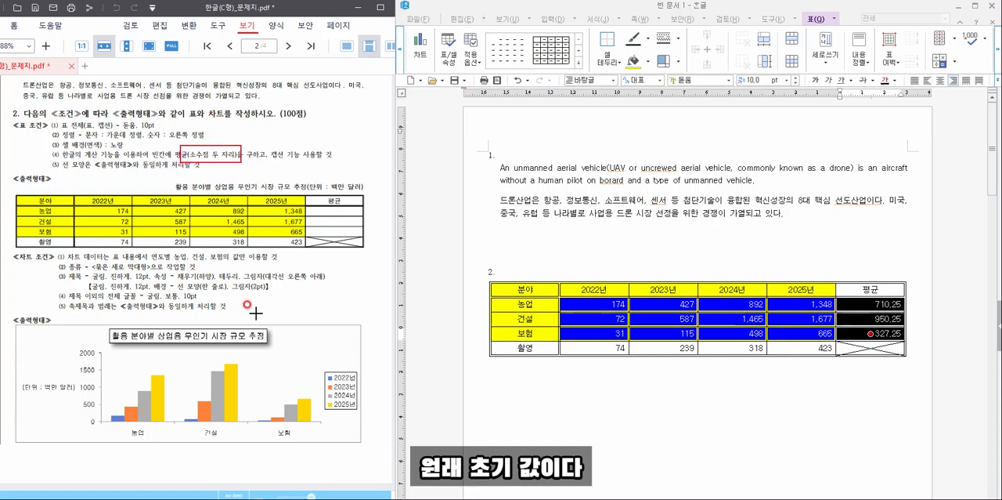
key(Escape)
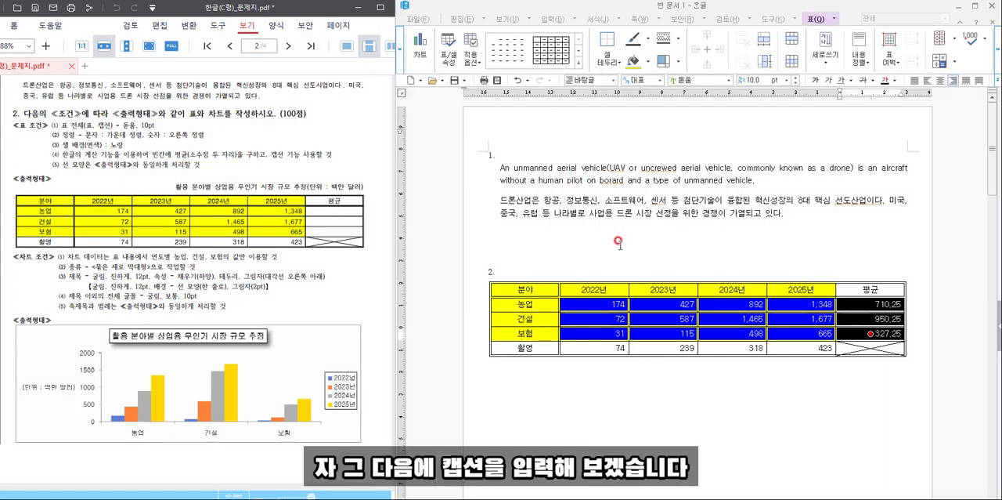
- Insert a caption above the whole table
click(676, 355)
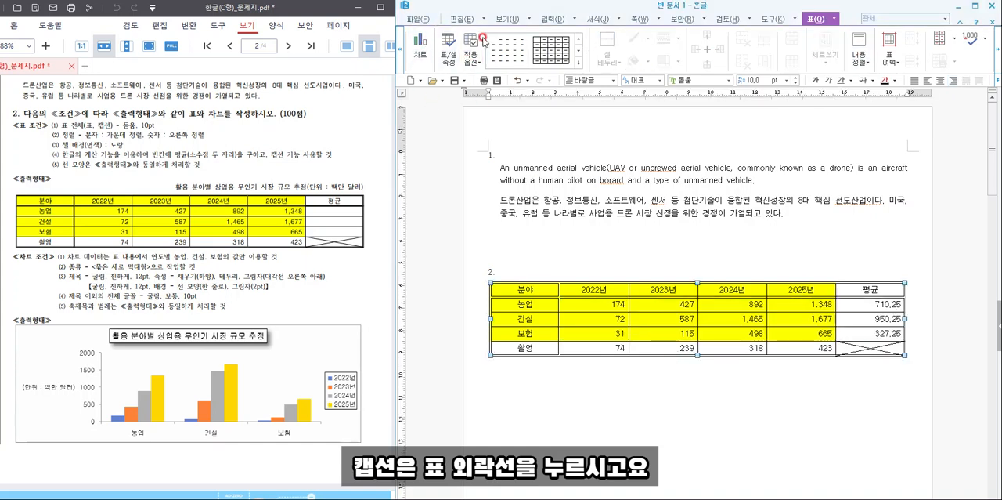
click(404, 49)
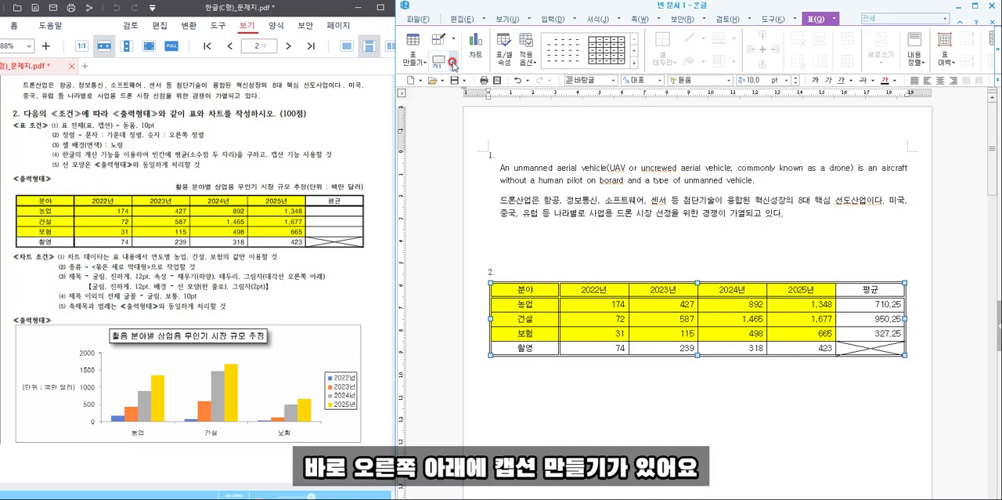
click(450, 64)
click(451, 80)
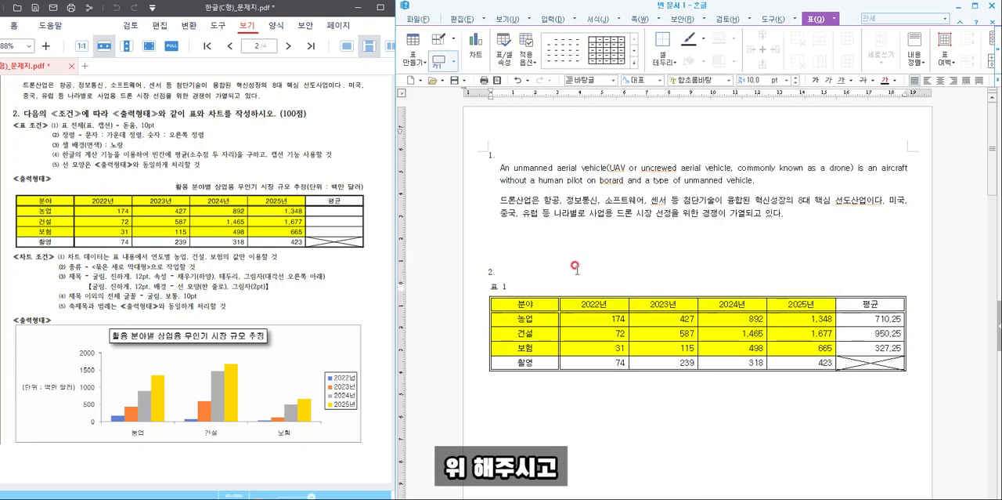
- Replace the default caption text with "활용 분야별 상업용 무인기 시장 규모 추정(단위 : 백만 달러)"
key(BackSpace)
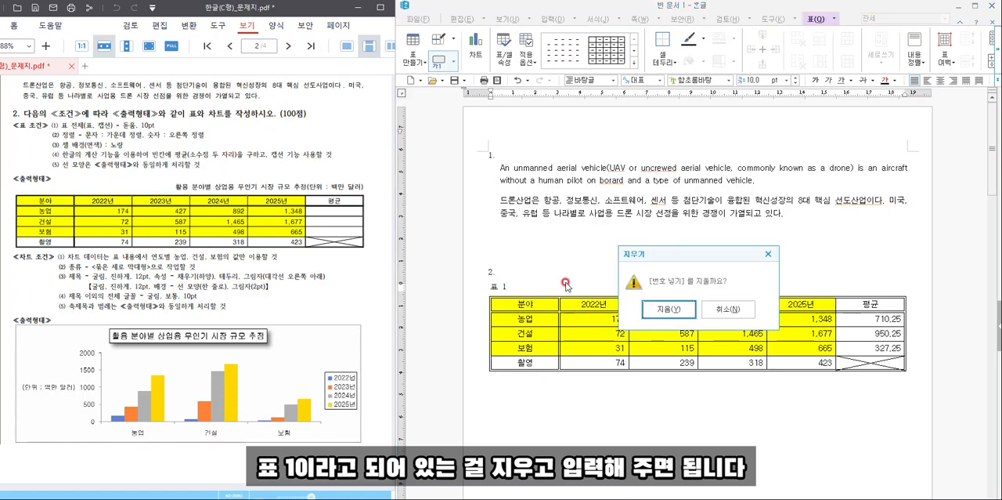
key(Return)
text(활용 분야별 )
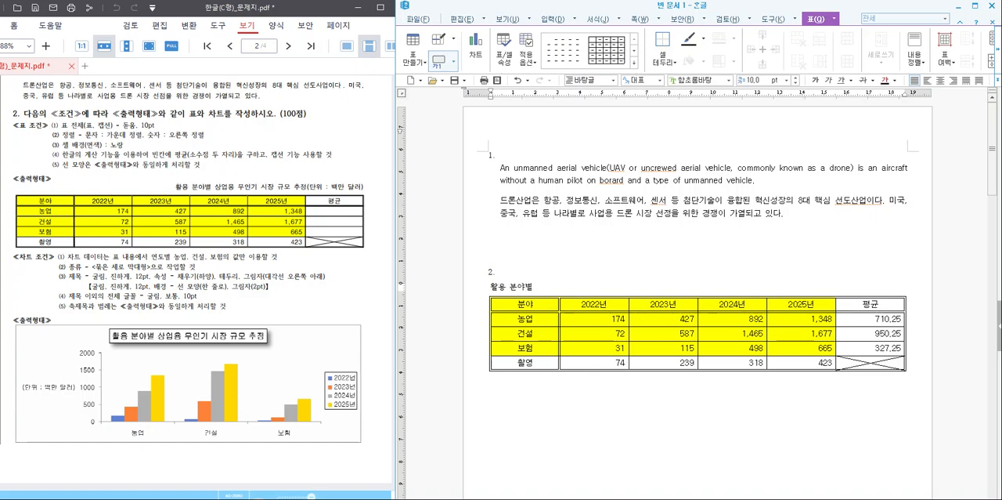
text(상업용 무인기 ㅅ)
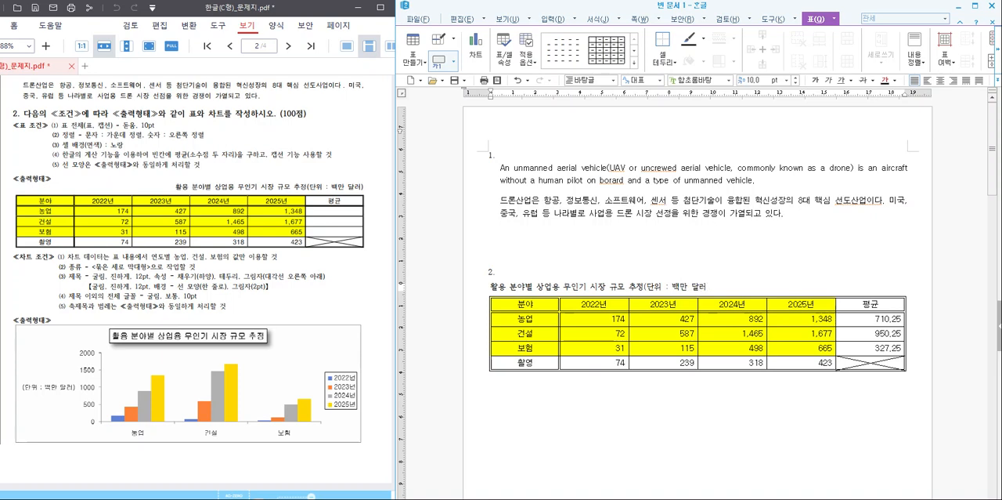
- Set the table caption's font to 돋움 and right-align it
drag(724, 282, 492, 287)
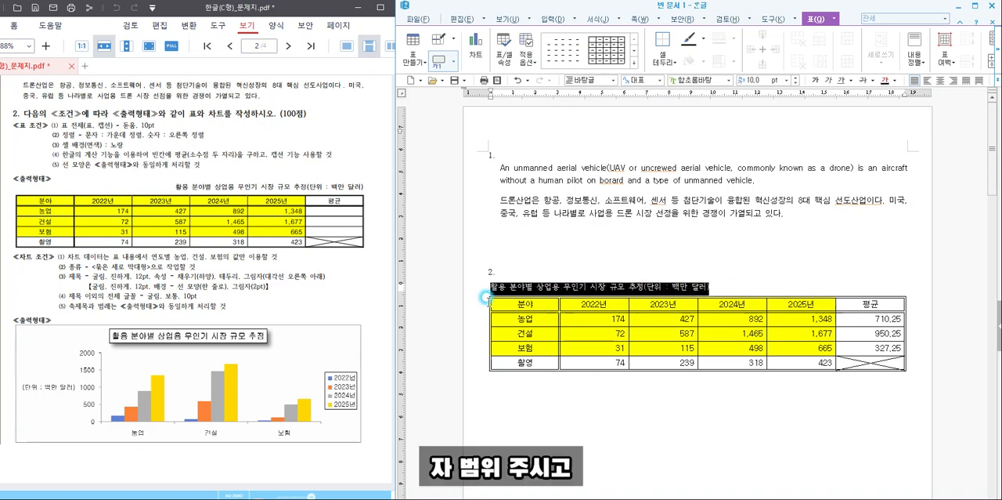
click(708, 78)
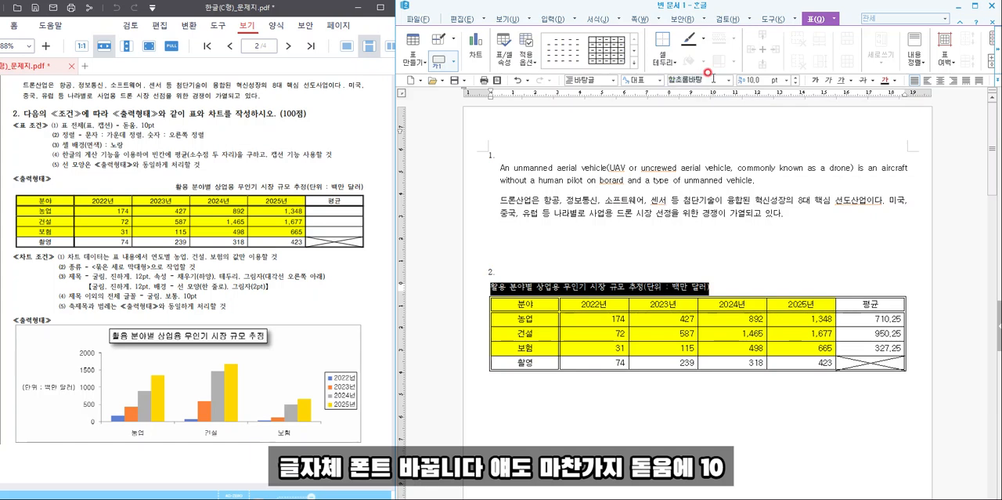
text(돋움)
key(Return)
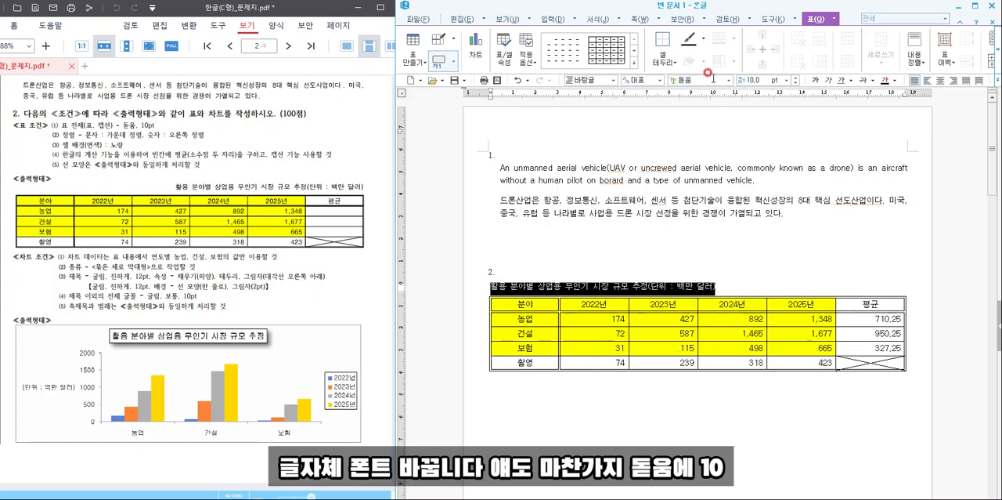
click(953, 80)
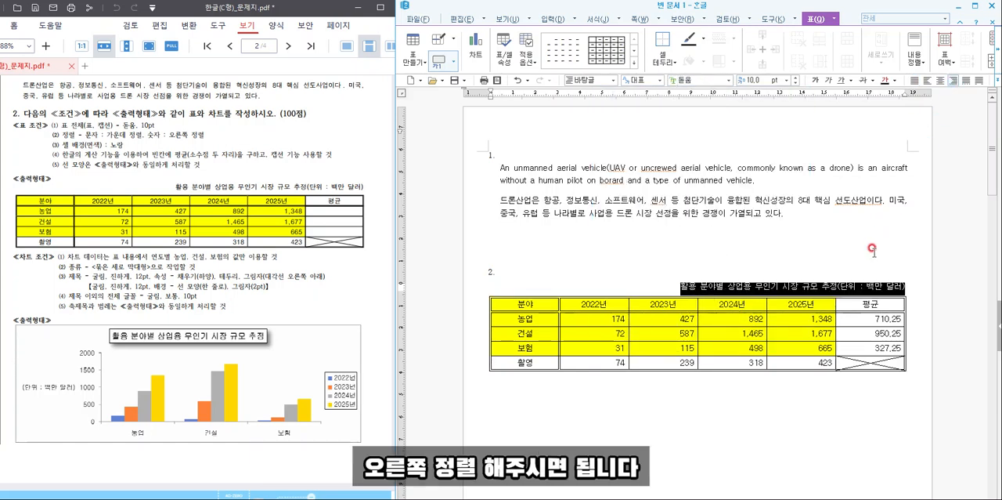
click(872, 249)
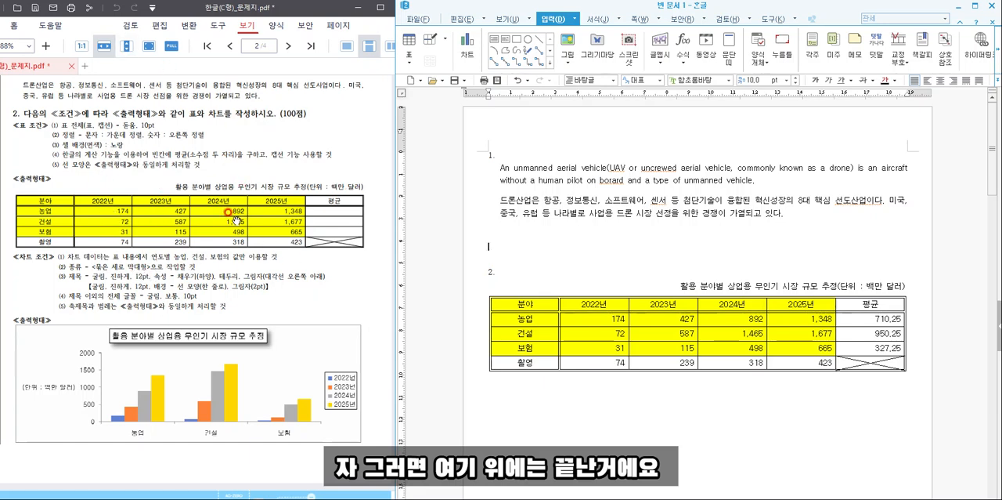
- Create a chart from the 2022년 to 2025년 data of the 농업, 건설 and 보험 rows, including their headers
scroll(236, 216, down, 4)
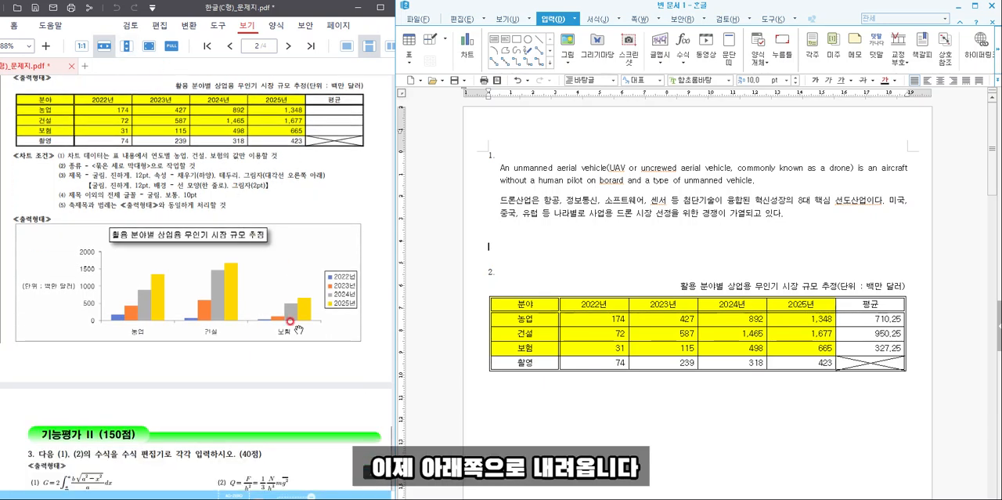
drag(519, 299, 801, 348)
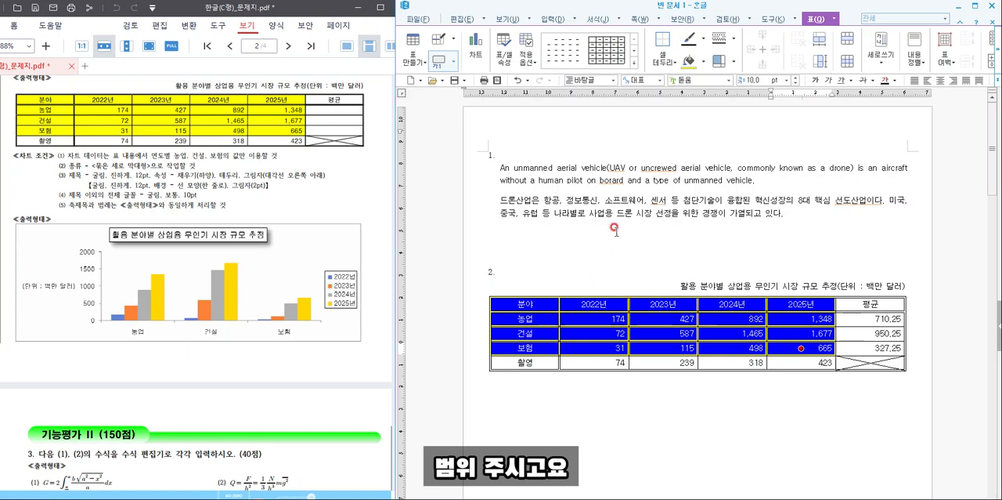
click(476, 47)
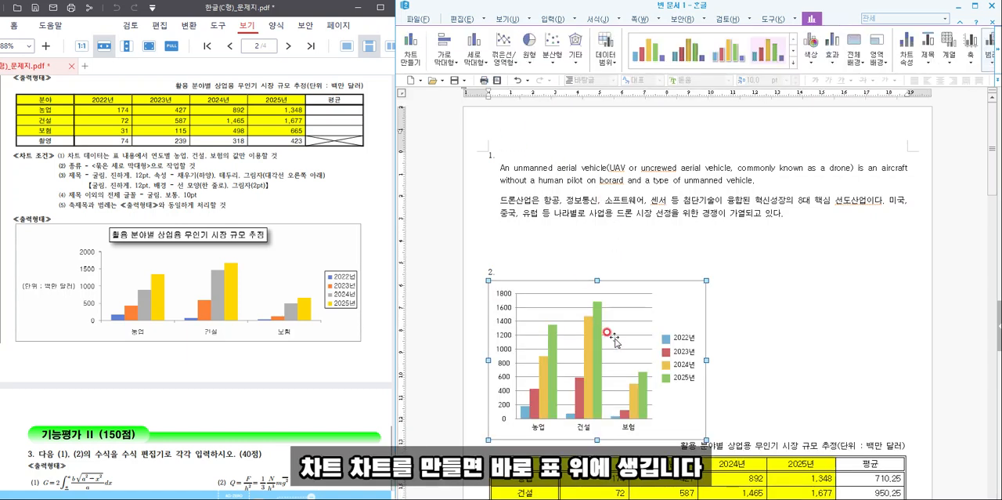
- Widen the chart to match the table's width and enable 글자처럼 취급 so it sits below the table
click(675, 329)
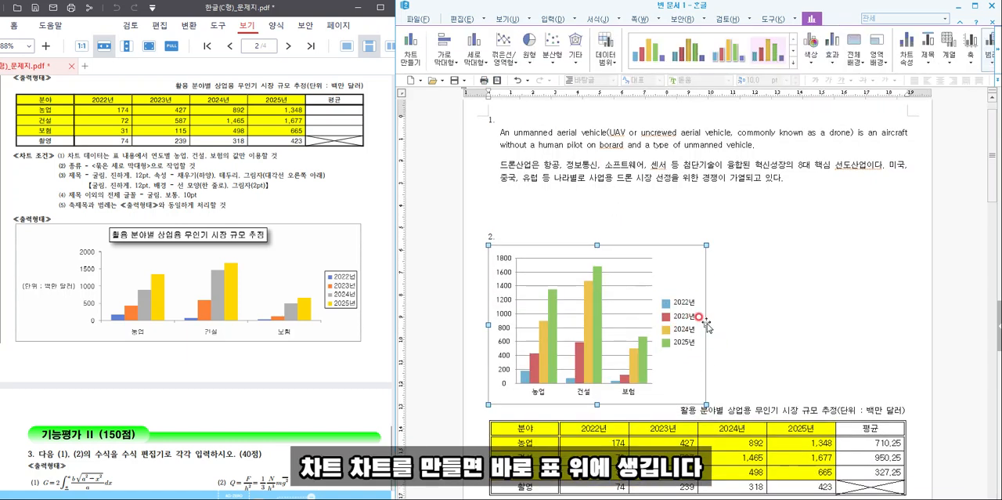
drag(867, 321, 903, 323)
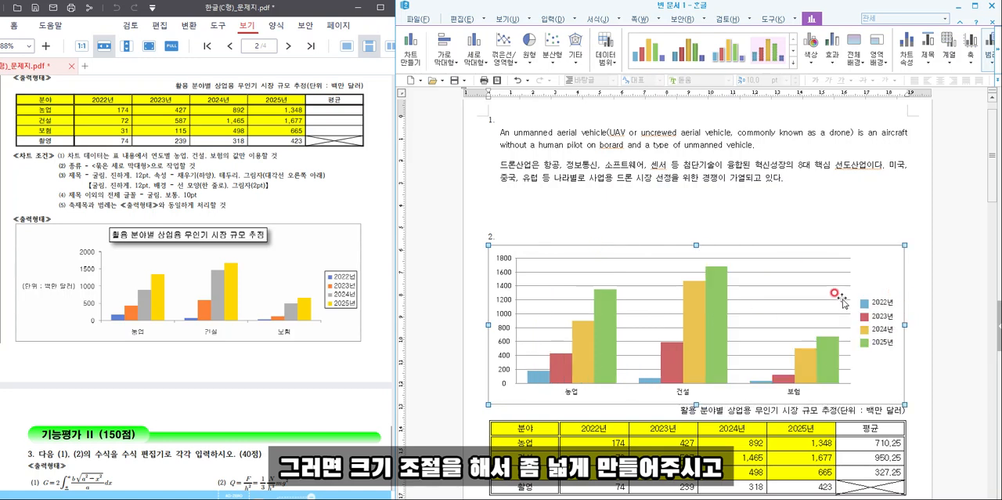
click(996, 50)
click(997, 51)
click(997, 52)
click(999, 52)
click(998, 52)
click(919, 35)
click(871, 285)
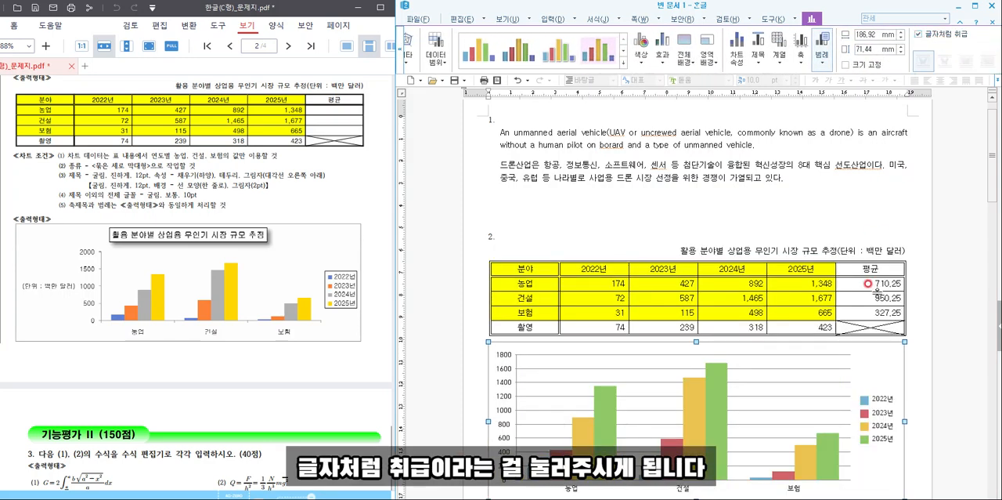
- Insert a line break after the table to add spacing between it and the chart
scroll(867, 309, down, 3)
click(917, 233)
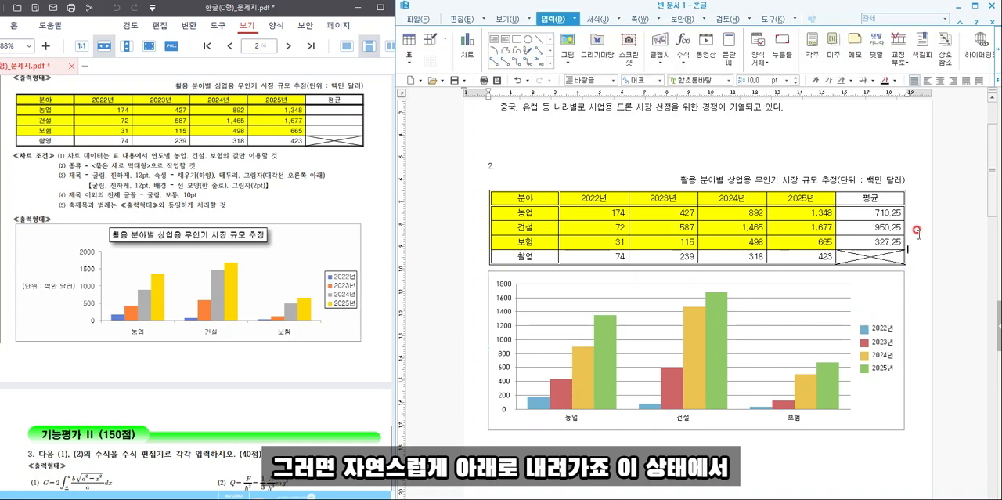
key(Return)
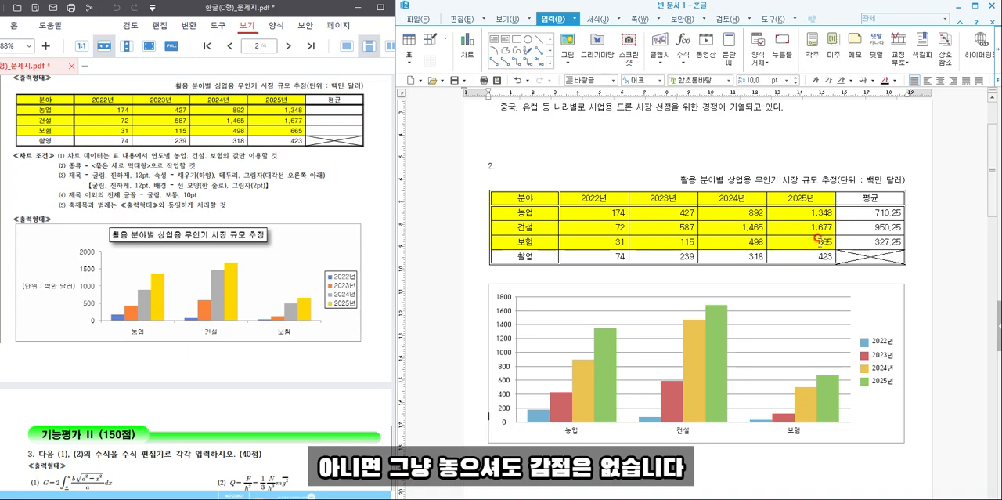
- In the chart wizard, keep the 묶은 세로 막대형 chart type and the 열 direction, and proceed to the final stage
scroll(758, 293, down, 1)
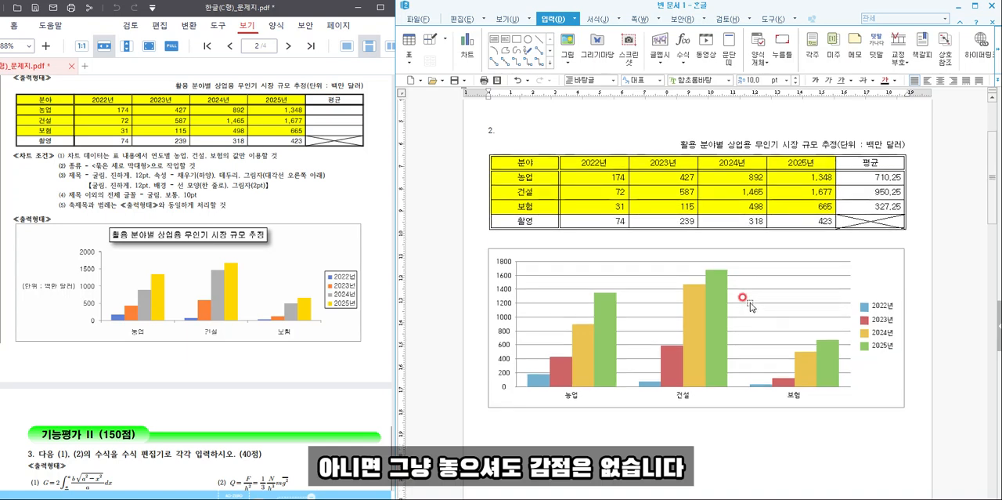
click(876, 402)
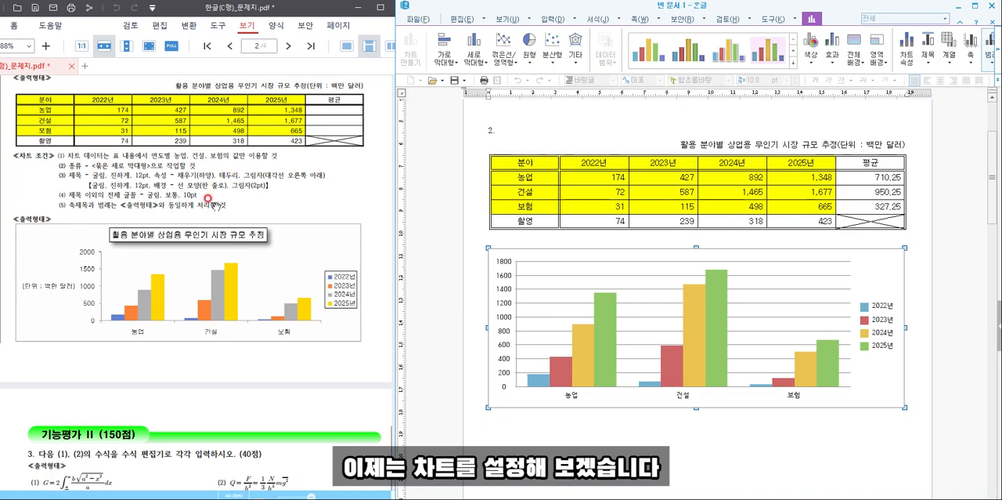
right_click(865, 388)
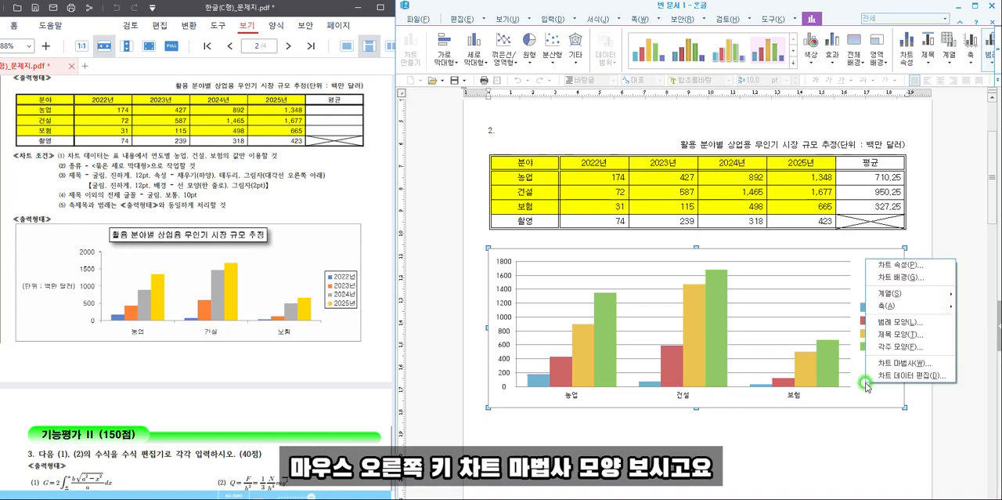
click(899, 362)
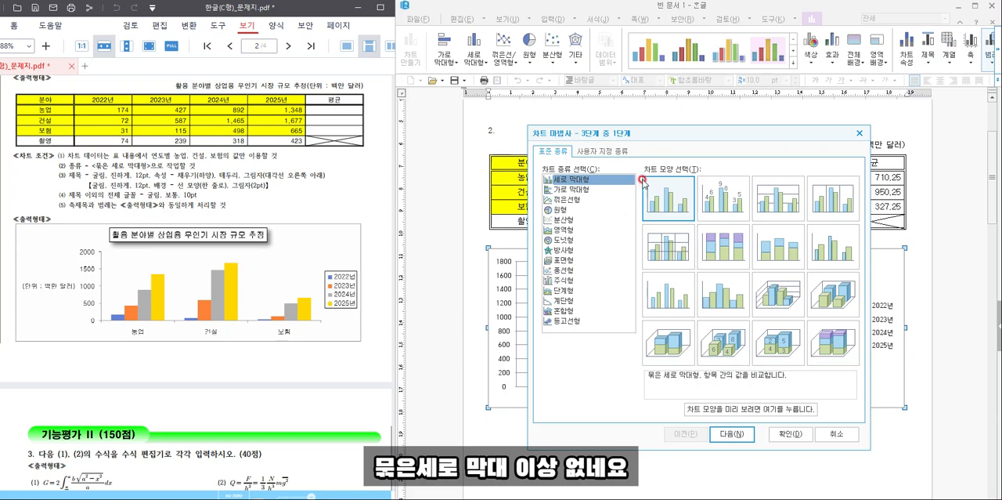
click(732, 433)
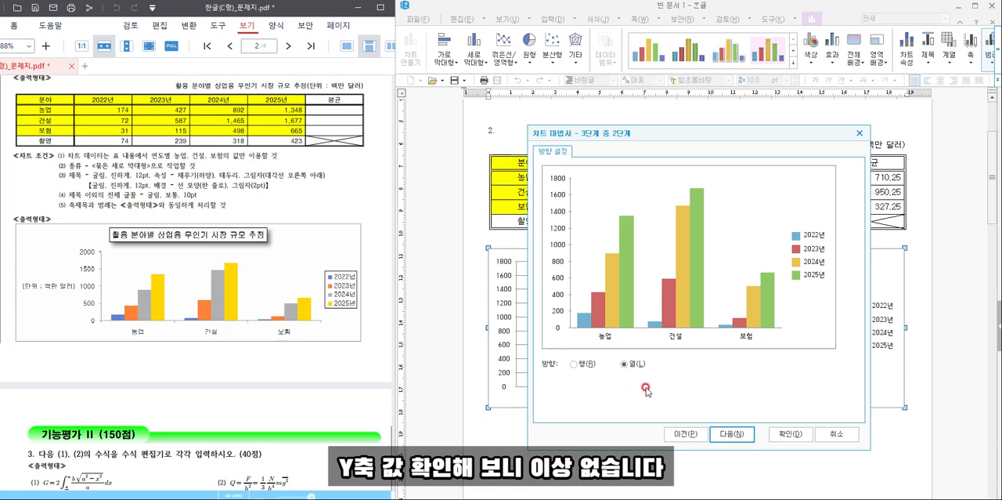
click(725, 441)
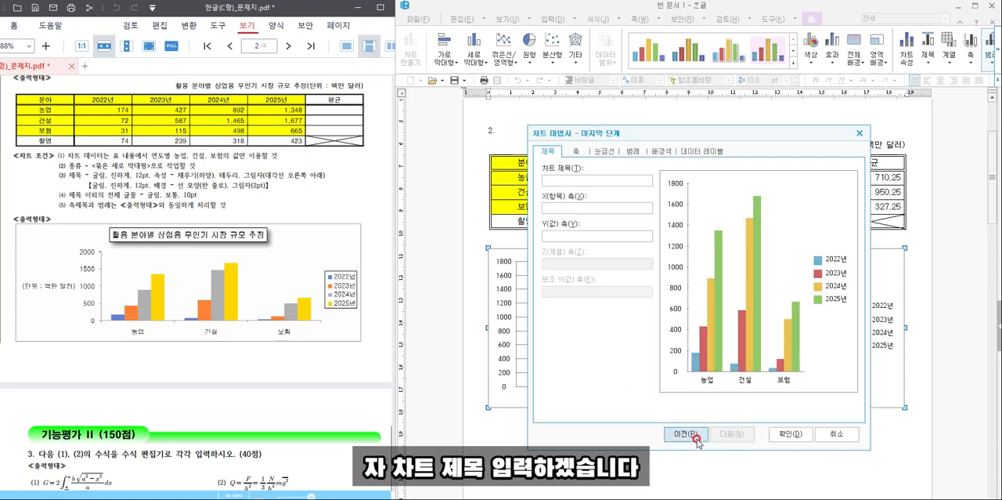
- Set the chart title to "활용 분야별 상업용 무인기 시장 규모 추정" and the Y-axis title to "(단위 : 백만 달러)", and apply them
click(603, 180)
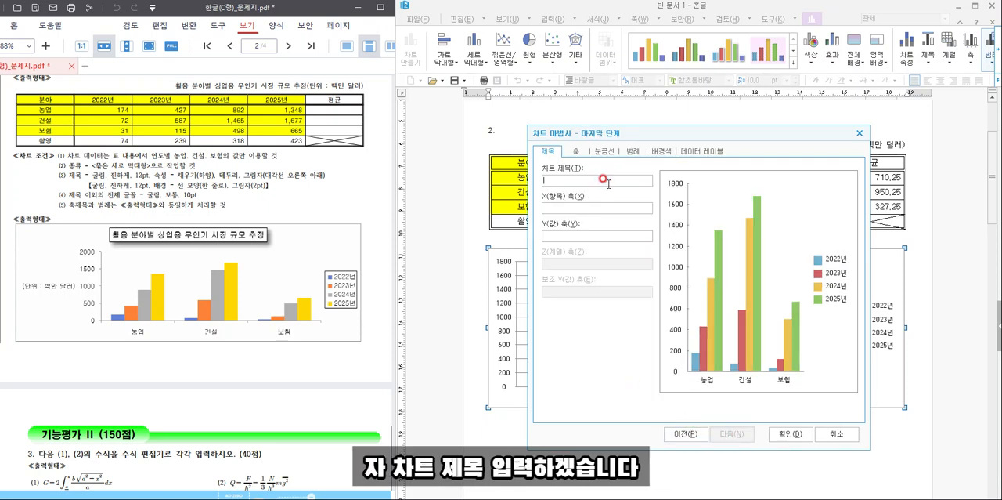
text(활요)
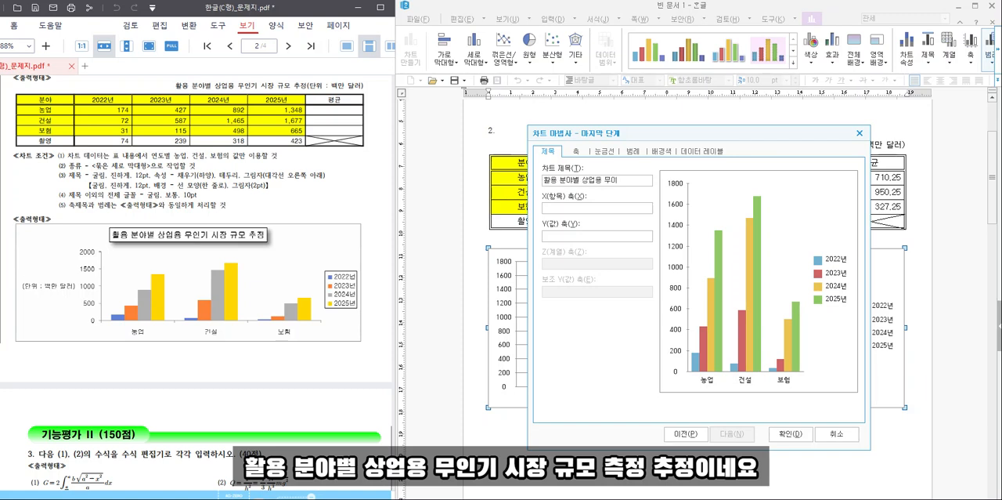
text( 분야별 상업용 무인기 시장 규모 추정)
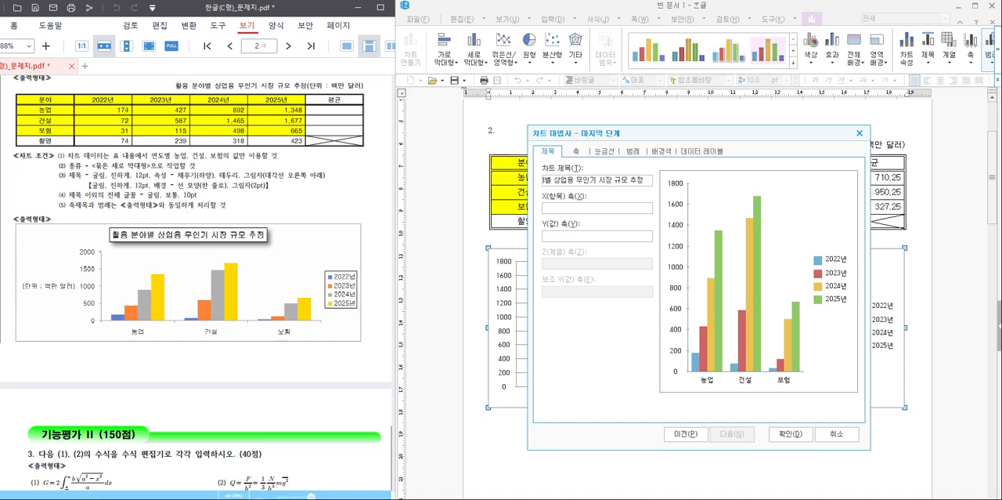
click(554, 238)
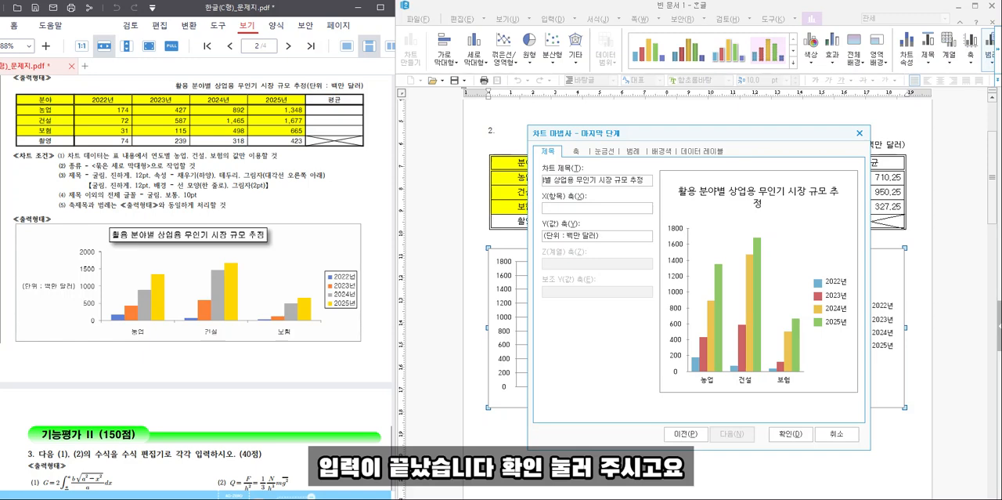
click(784, 433)
- Give the chart title a 한 줄로 border line and a shadow, reducing the shadow's position value
click(682, 257)
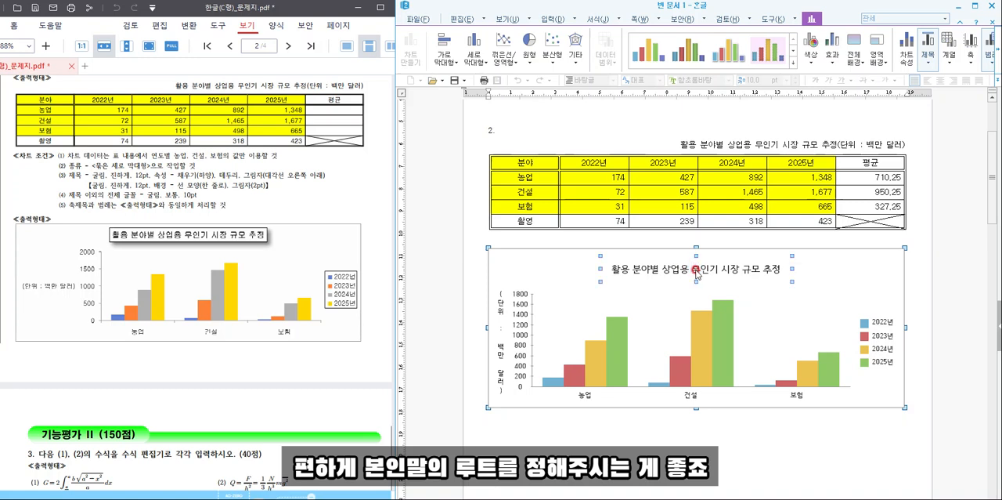
double_click(696, 270)
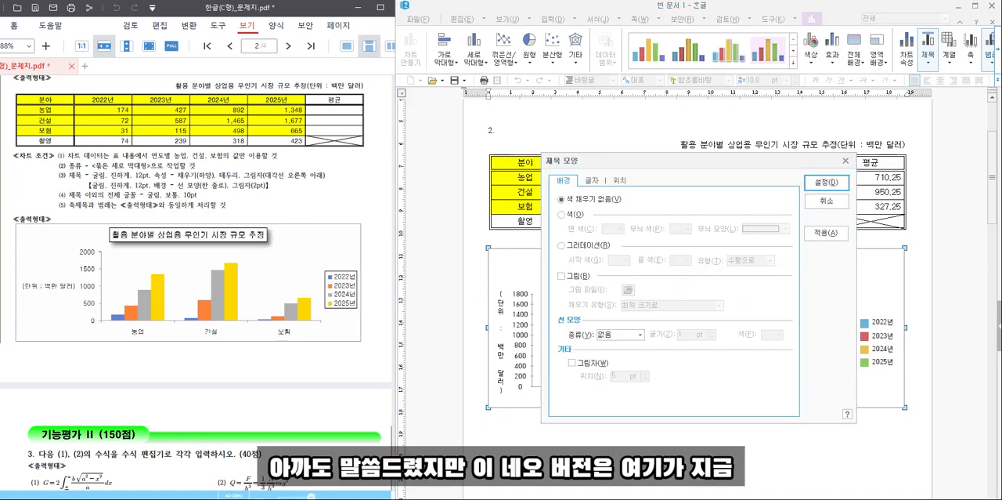
mouse_move(83, 181)
mouse_down()
mouse_move(290, 194)
mouse_move(280, 194)
mouse_up()
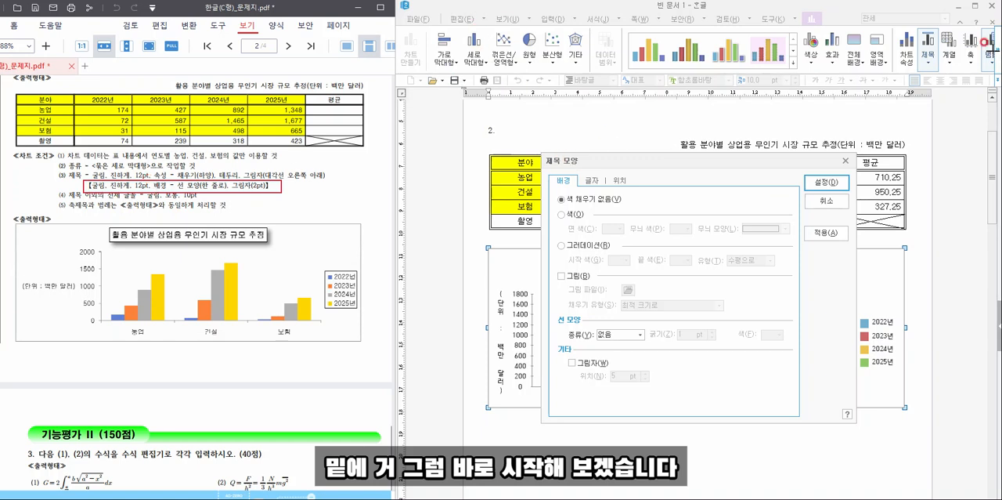
click(605, 334)
click(612, 349)
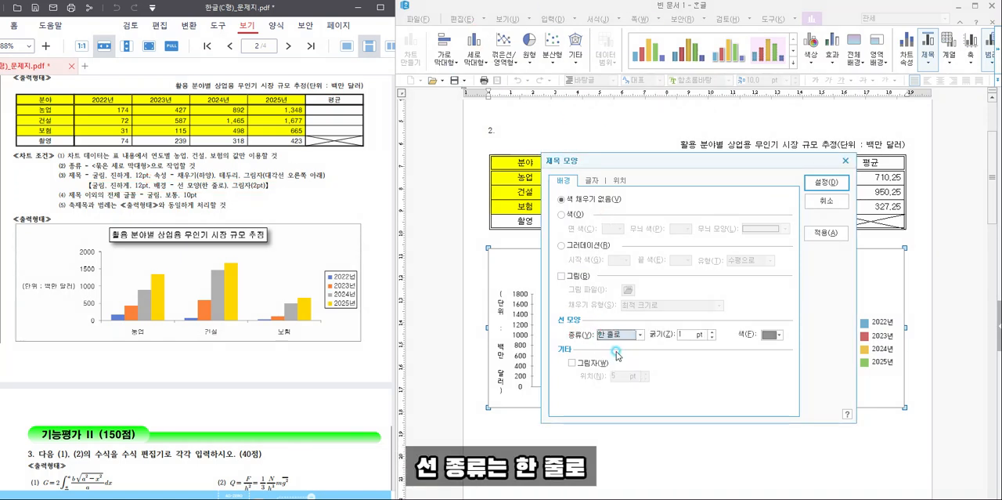
click(572, 362)
click(646, 379)
click(645, 379)
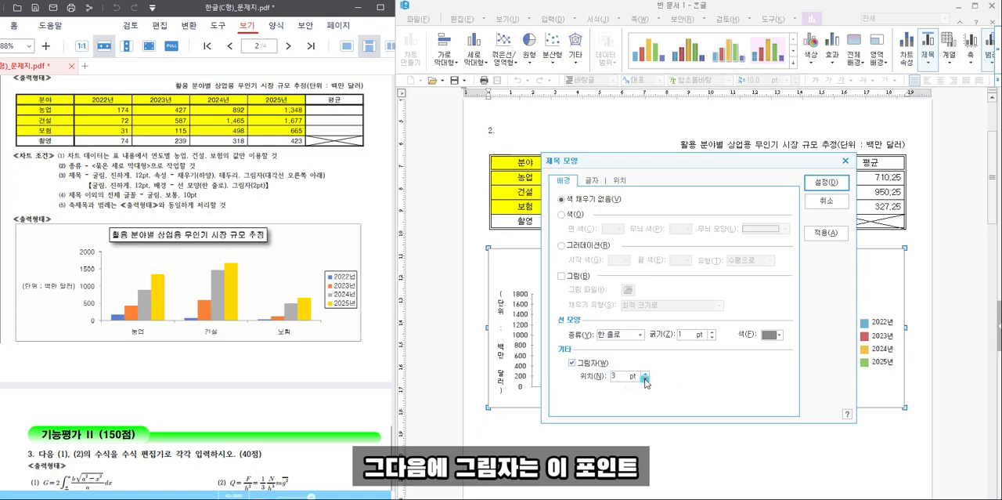
- Set the chart title's font to 굴림, bold, size 12, and apply the title formatting
click(594, 180)
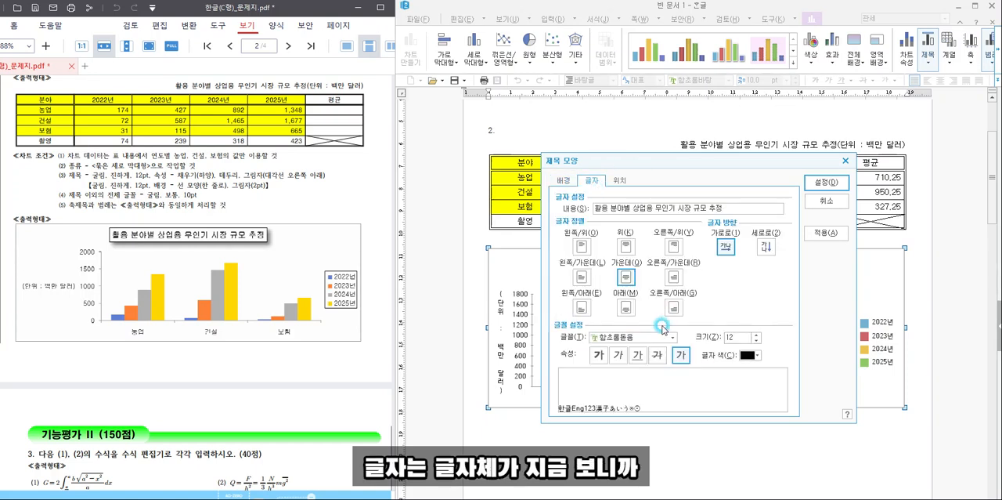
click(635, 338)
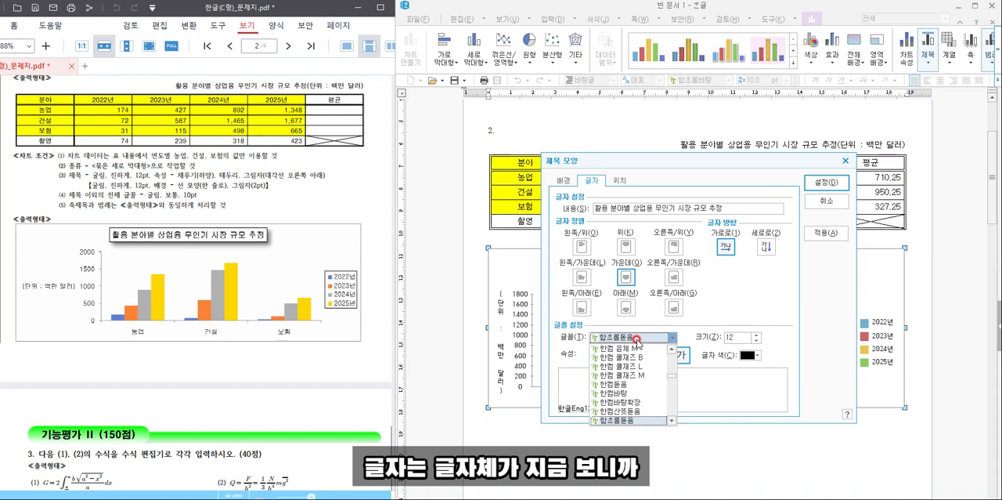
text(굴림)
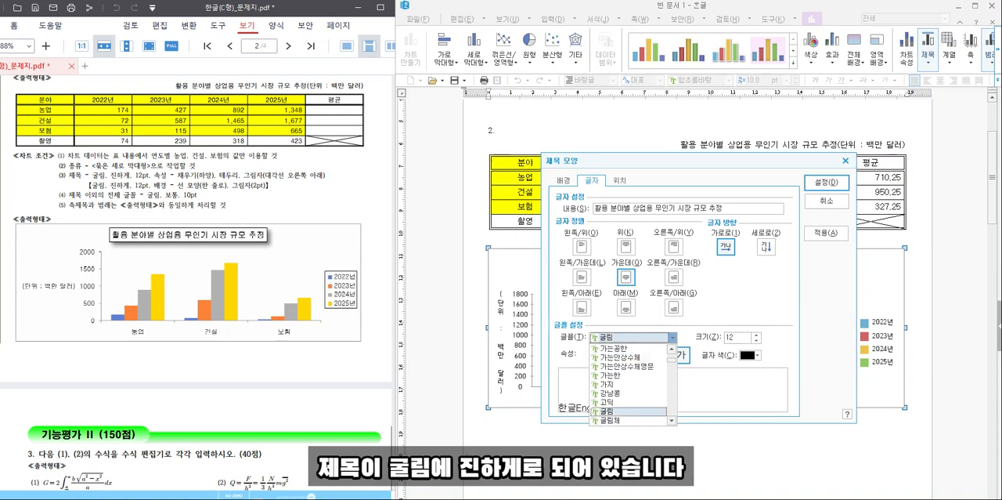
click(637, 339)
click(598, 355)
click(725, 337)
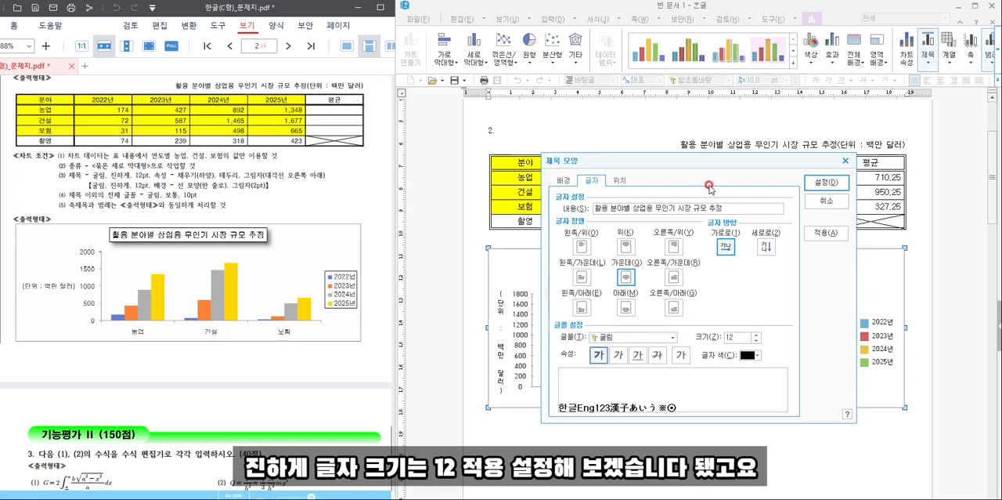
click(826, 183)
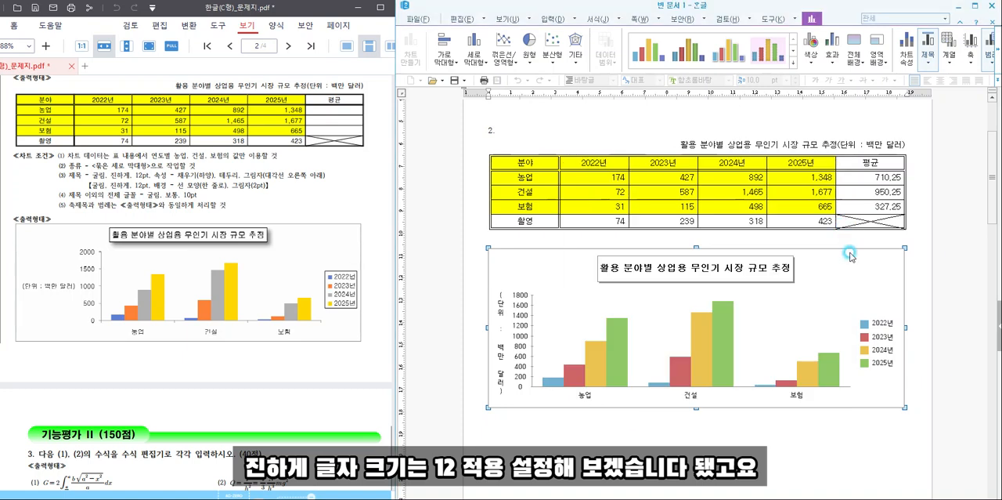
- Set the Y-axis title's text direction to horizontal (가로로)
click(502, 312)
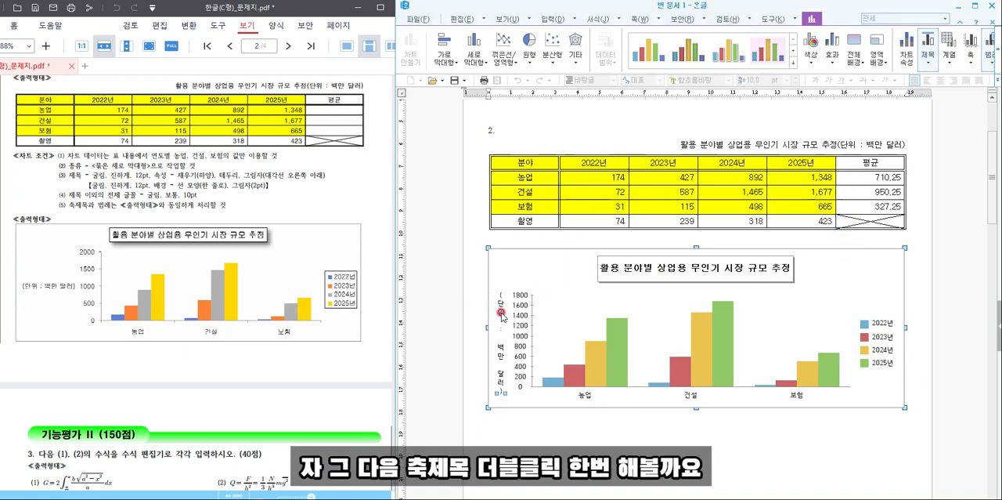
double_click(502, 312)
click(726, 247)
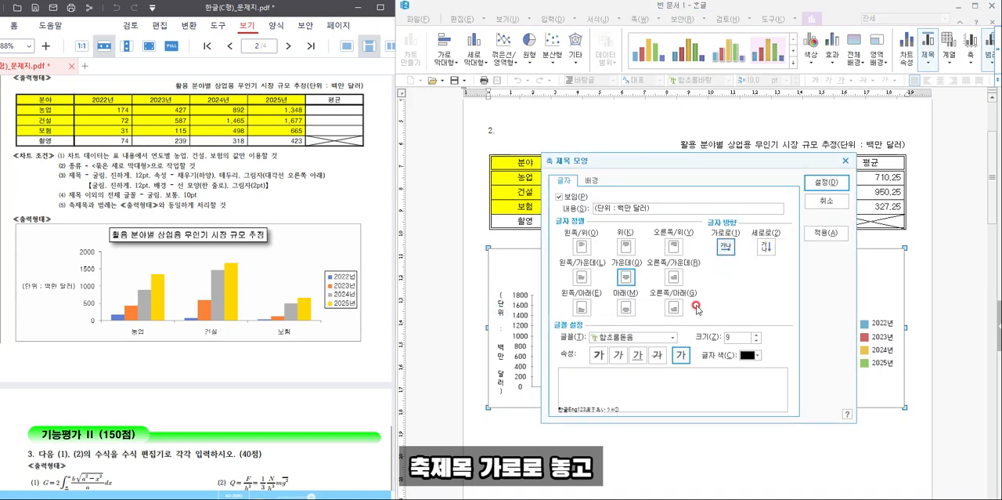
click(642, 337)
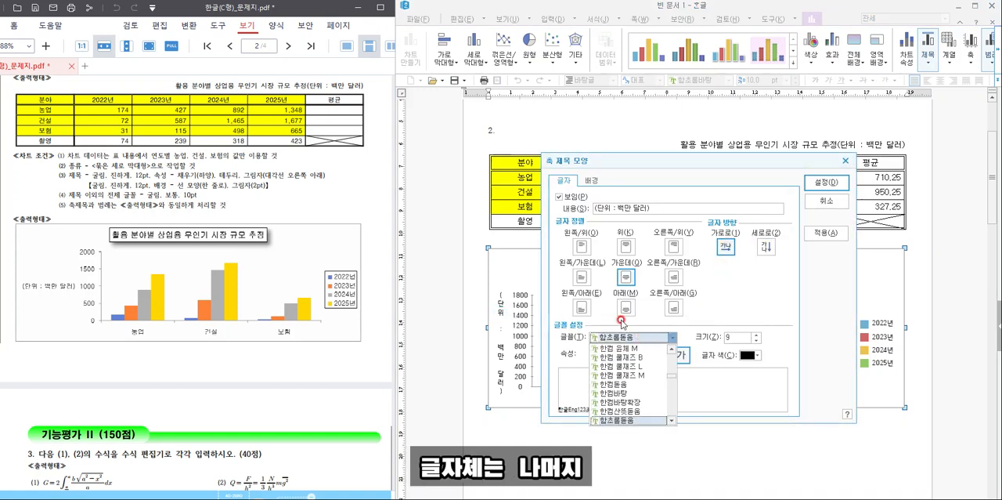
click(179, 194)
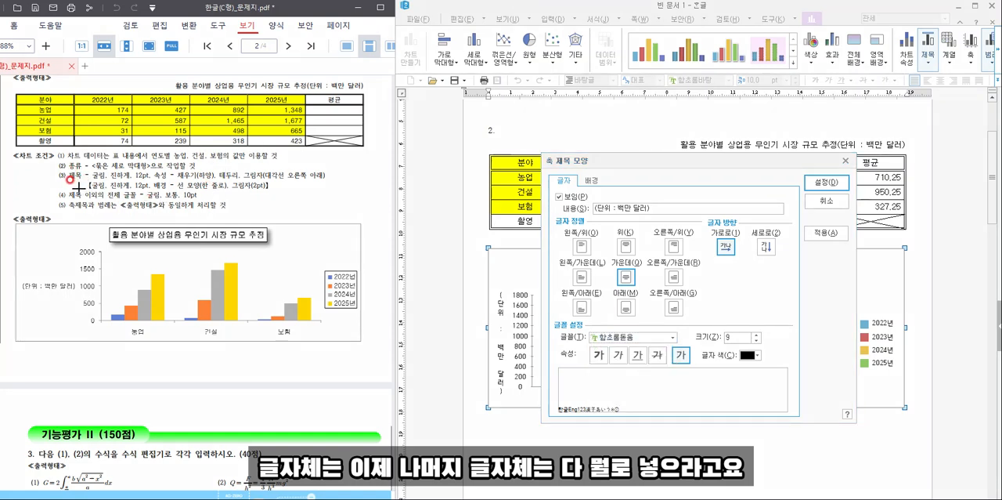
drag(64, 186, 201, 199)
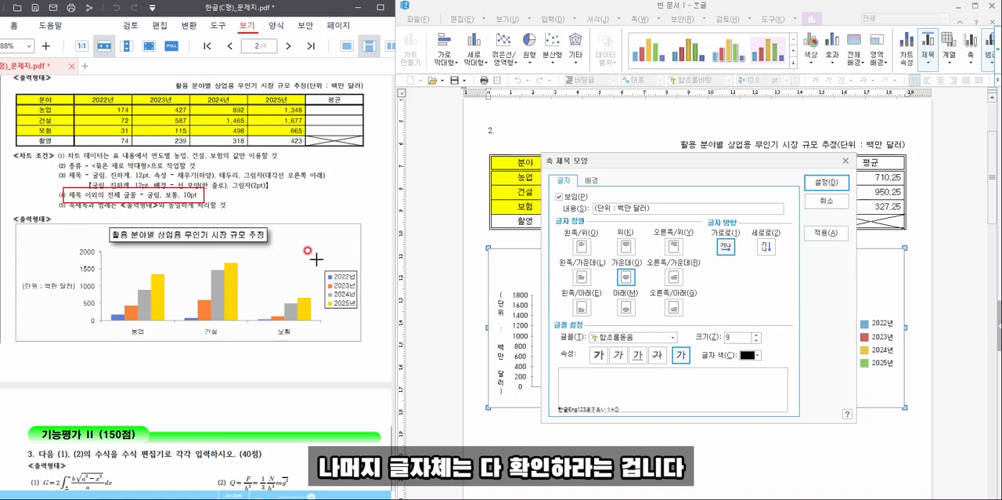
key(Escape)
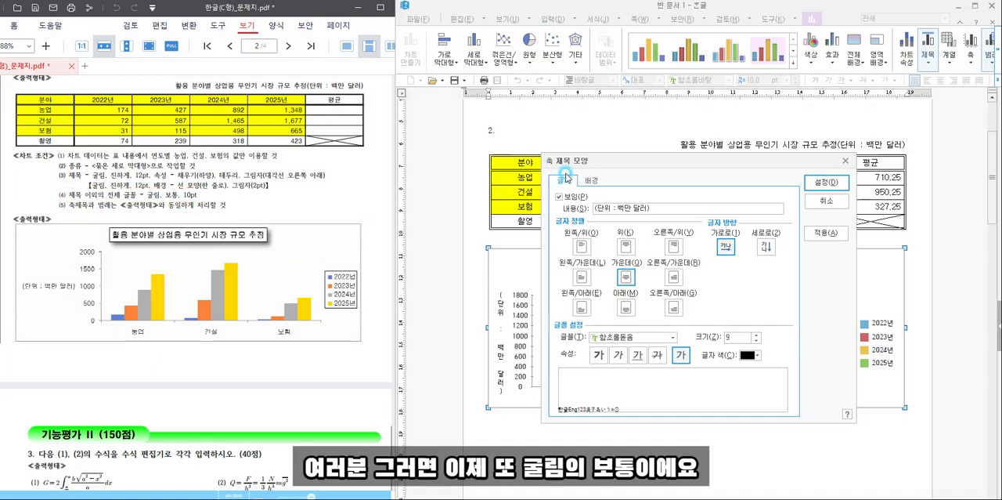
- Set the Y-axis title's font to 굴림, size 10, and apply the axis title formatting
click(608, 338)
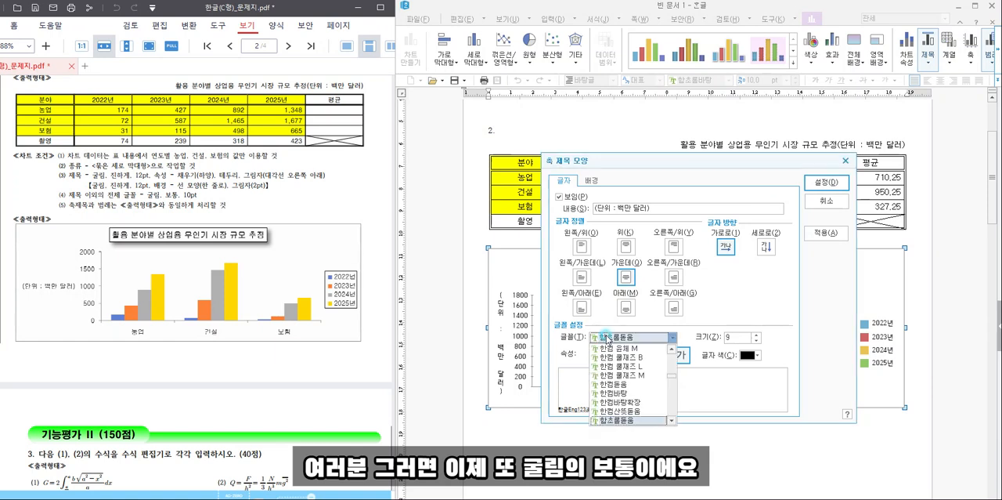
text(ㄱ)
text(굴림)
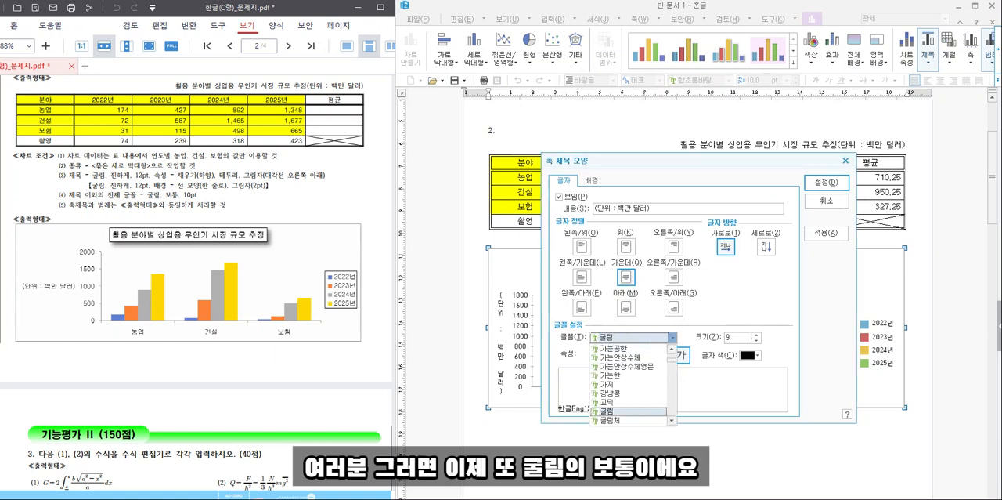
key(Return)
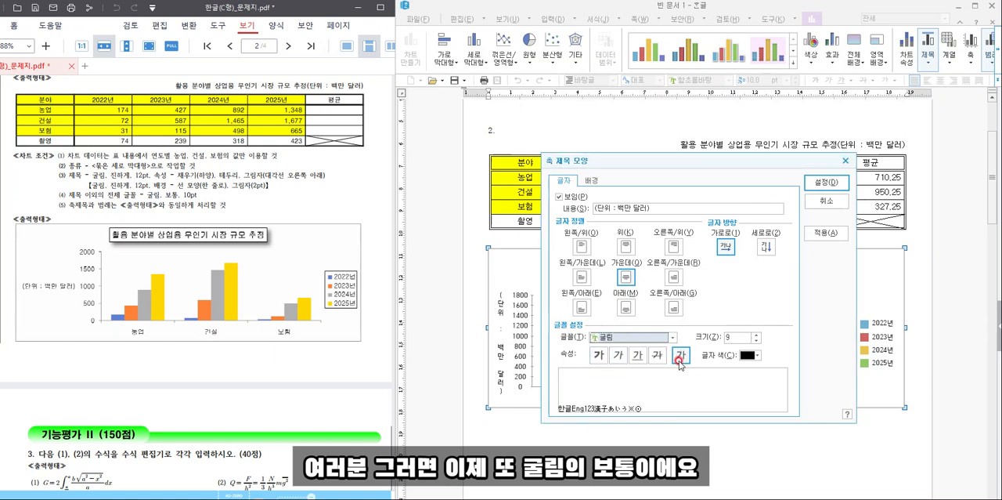
click(756, 334)
click(812, 182)
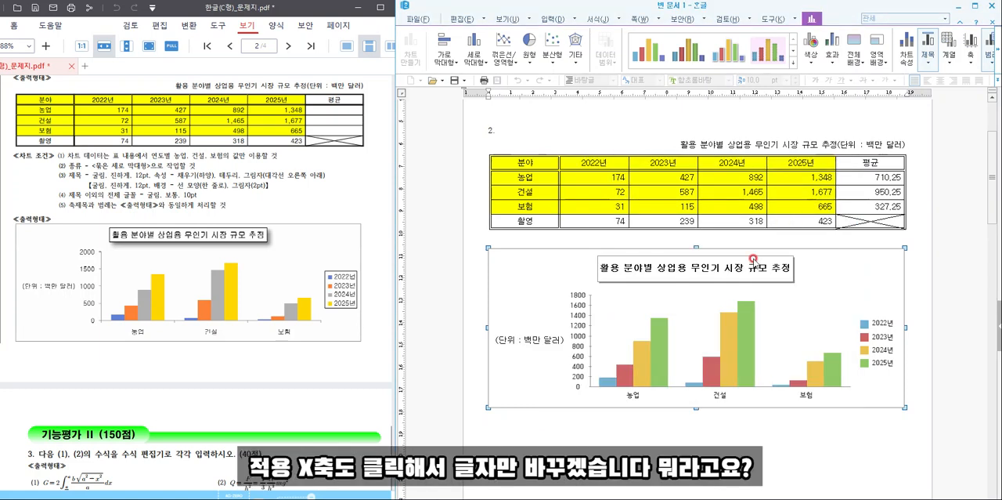
- Set the font of the chart's Y-axis value labels to 굴림, size 10
click(579, 317)
double_click(579, 322)
click(591, 181)
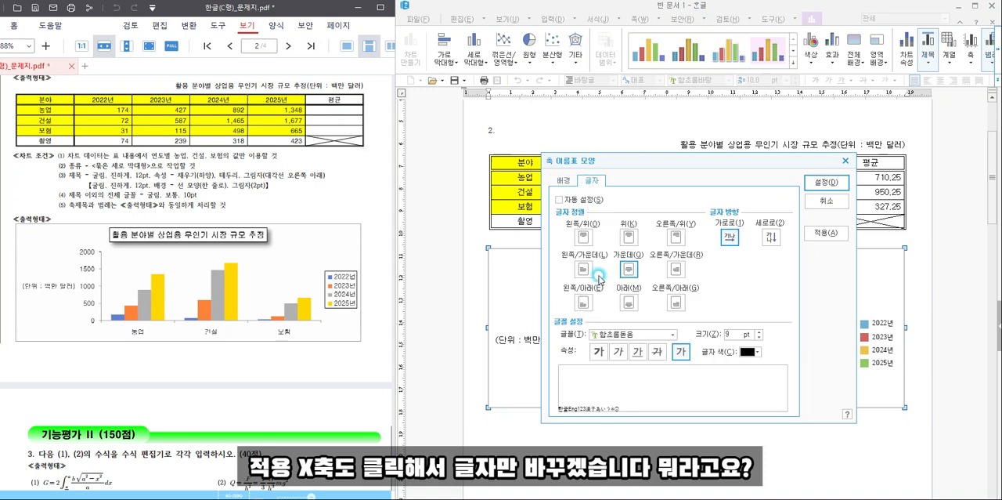
click(618, 337)
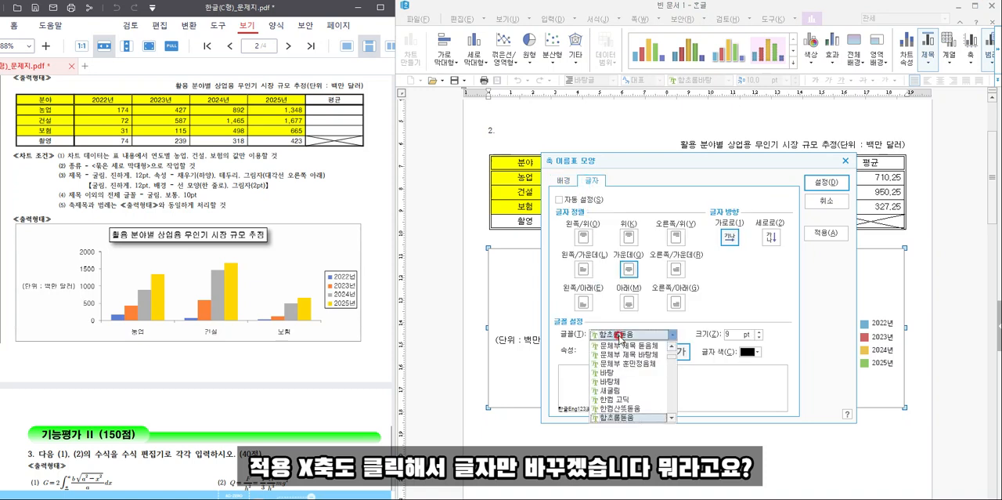
text(굴림)
key(Return)
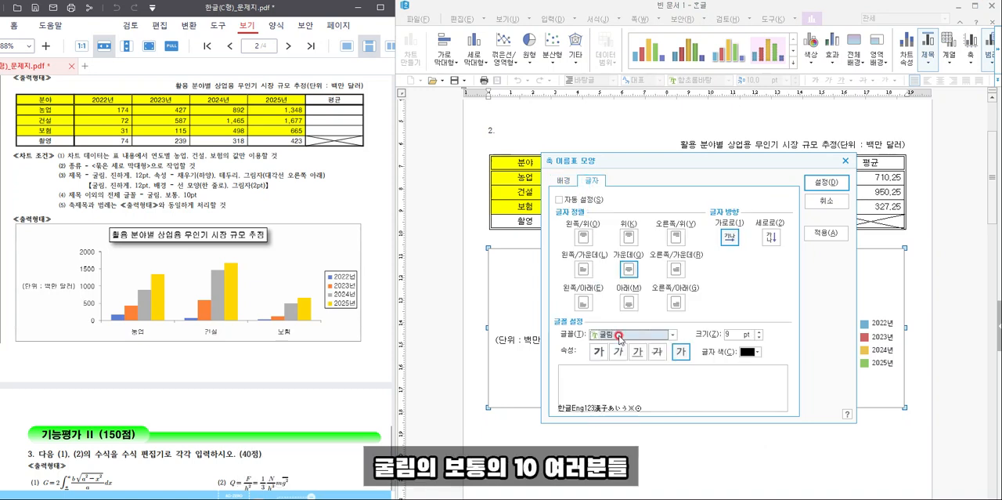
click(761, 331)
click(826, 182)
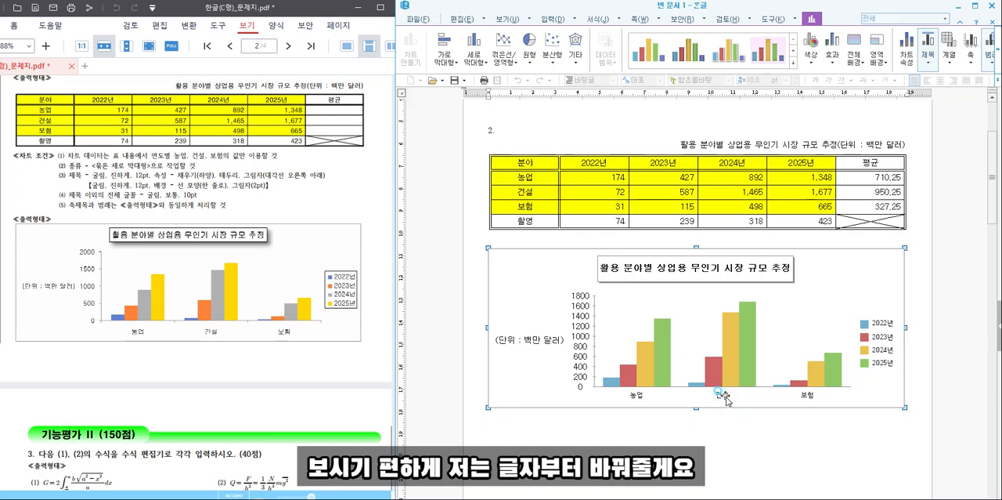
- Set the font of the chart's X-axis category labels to 굴림, size 10
double_click(726, 400)
click(592, 179)
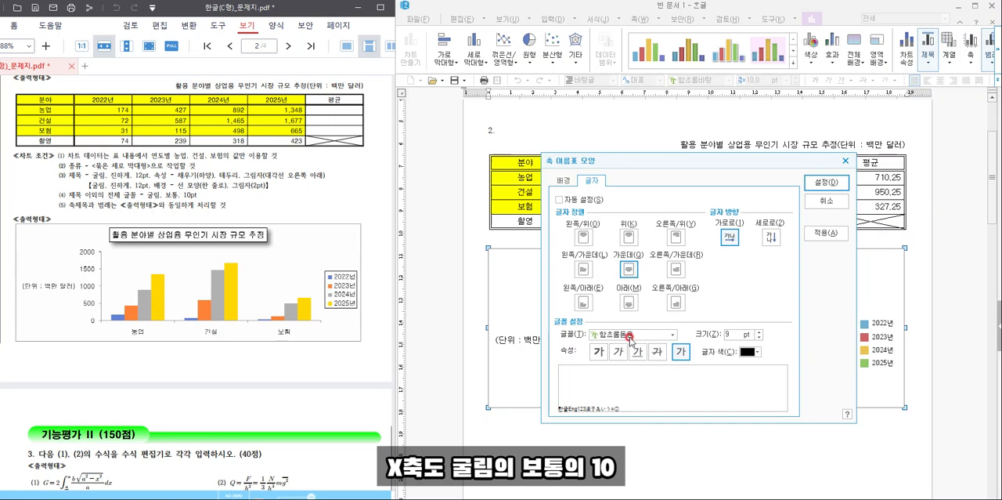
click(629, 337)
key(Home)
key(Return)
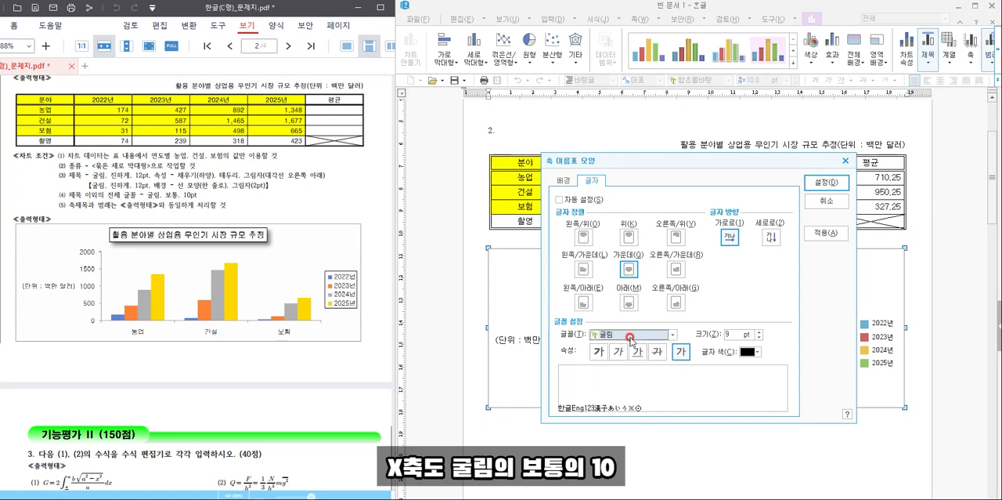
click(760, 335)
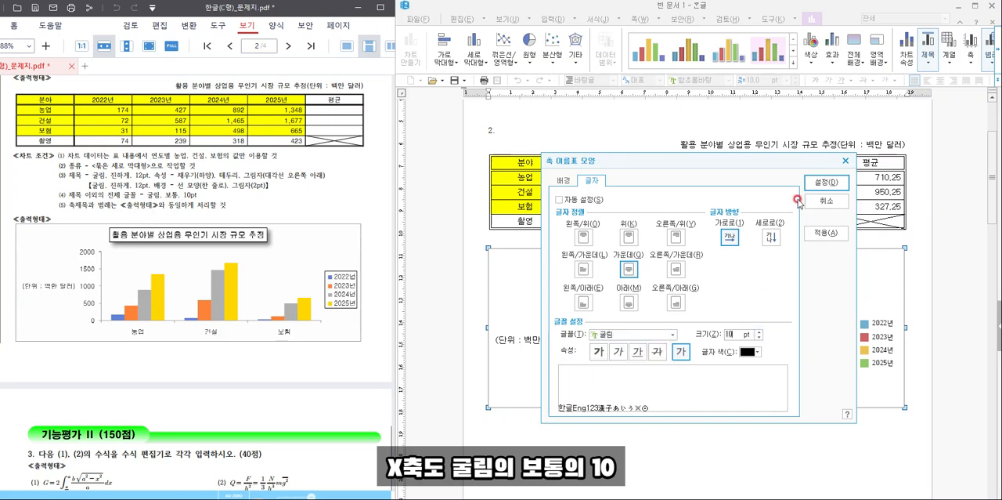
click(826, 182)
- Give the chart legend a black single-line border (한 줄로)
click(871, 337)
double_click(871, 337)
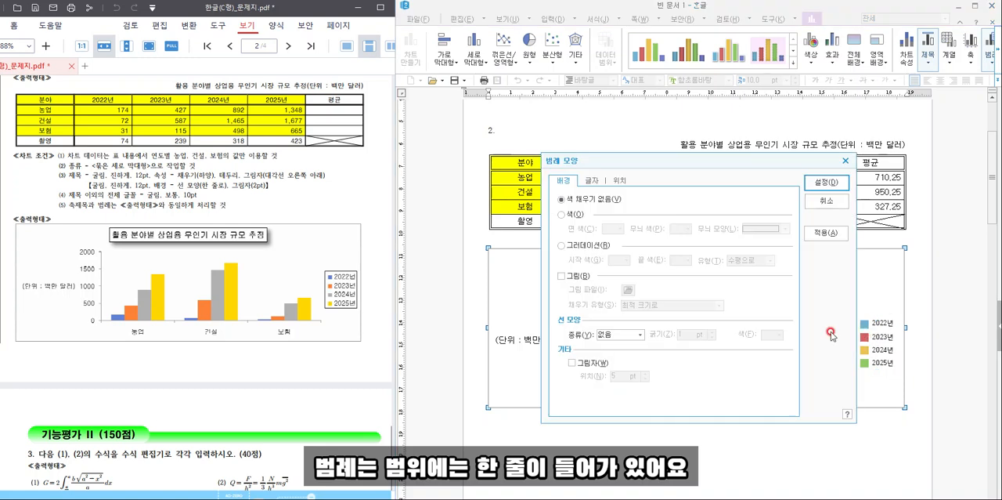
click(607, 335)
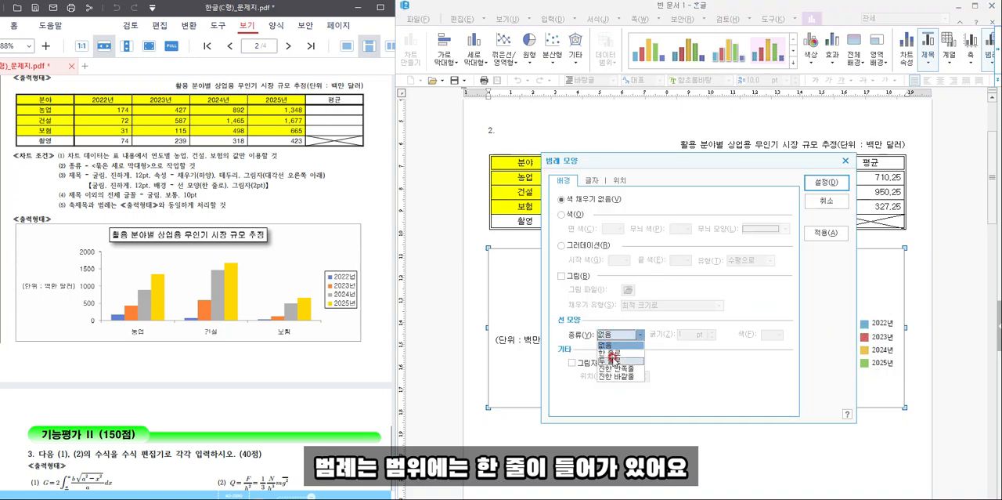
click(612, 352)
click(772, 335)
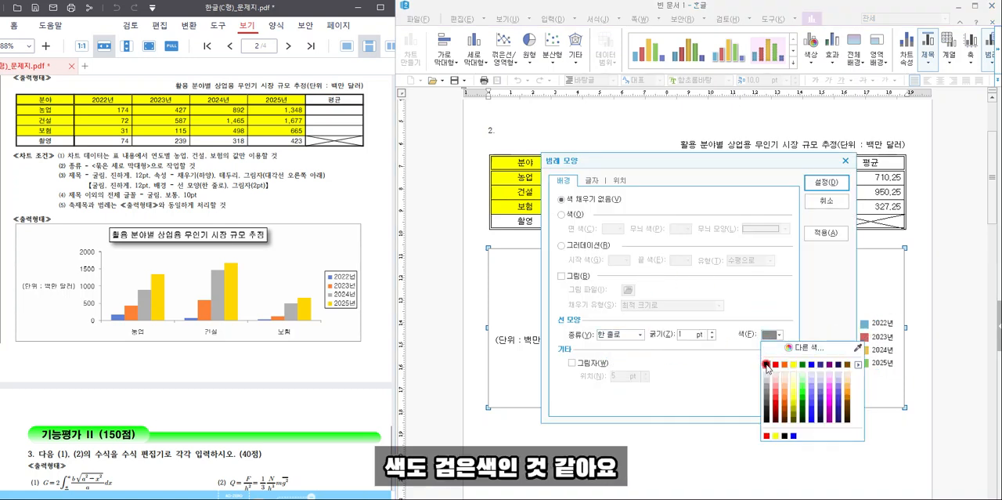
click(766, 364)
click(321, 305)
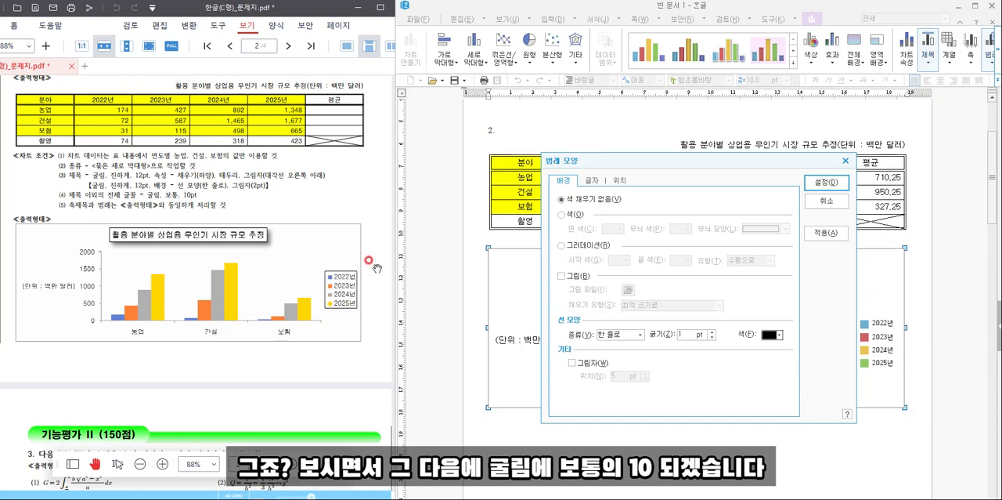
- Set the legend's font to 굴림, size 10, and apply the legend formatting
click(587, 182)
click(609, 339)
text(굴림)
click(608, 339)
click(757, 334)
click(826, 182)
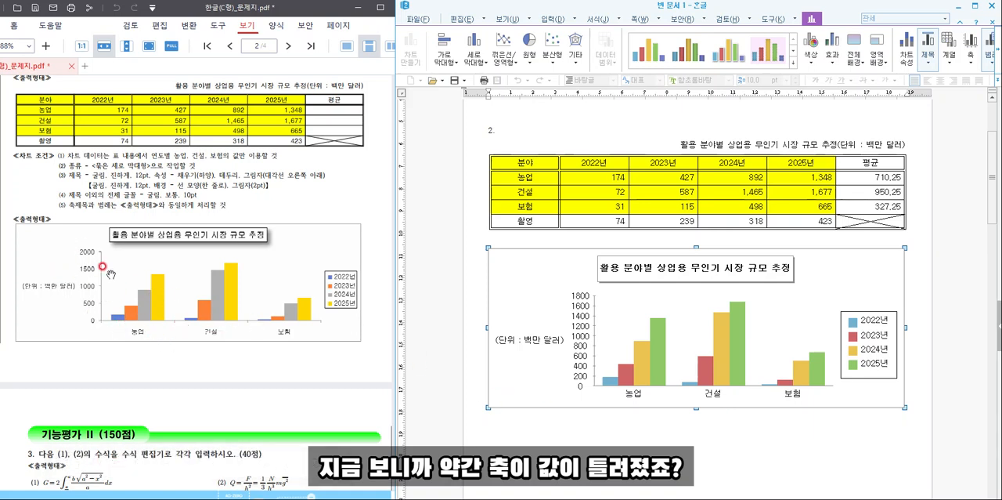
- Open the scale settings (비례) of the vertical value axis (세로 값 축) and turn off automatic formatting (자동으로 꾸밈)
click(586, 316)
right_click(586, 315)
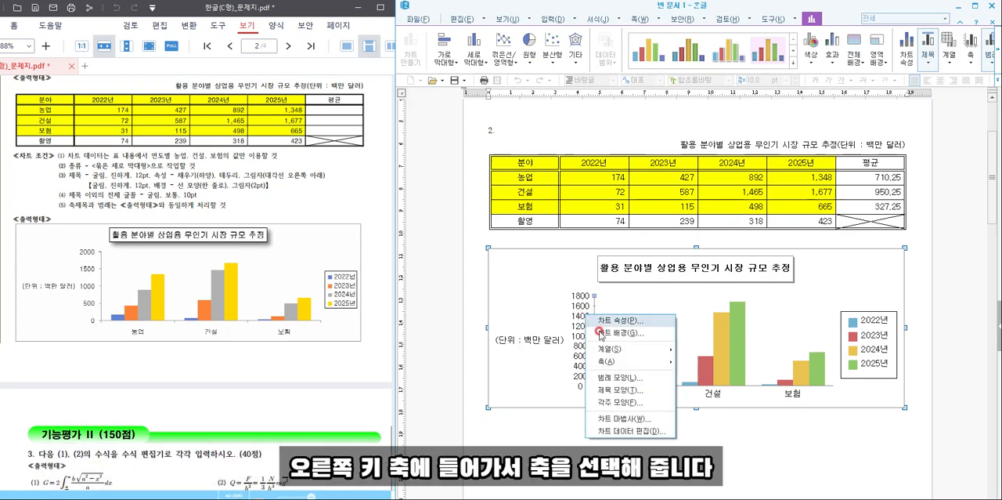
mouse_move(619, 366)
click(702, 364)
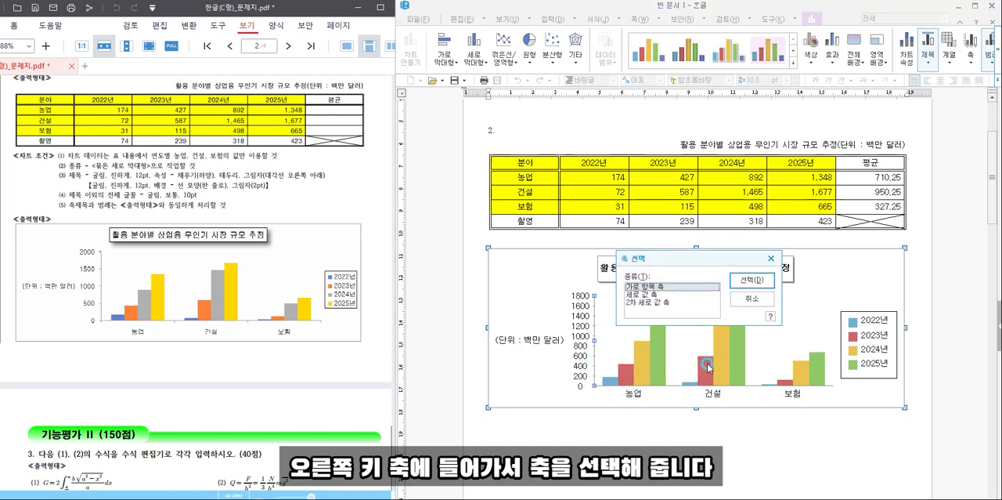
click(670, 295)
click(736, 280)
click(595, 210)
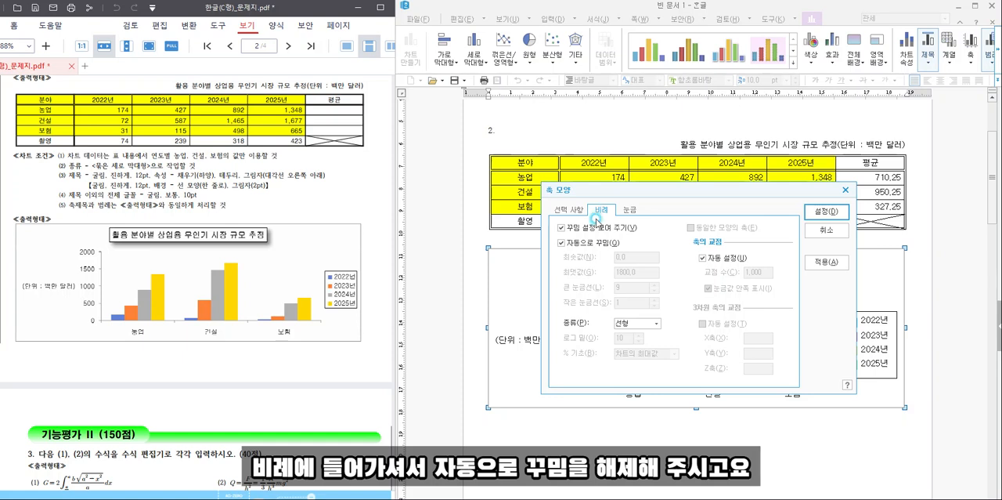
click(586, 245)
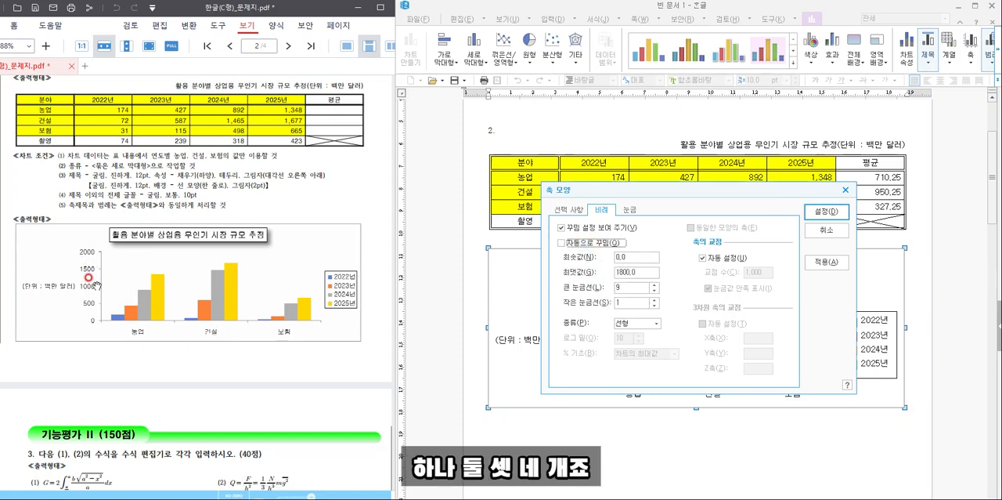
- Set the value axis's major gridlines (큰 눈금선) to 4 and its maximum to 2000, and apply the scale
click(655, 291)
click(656, 291)
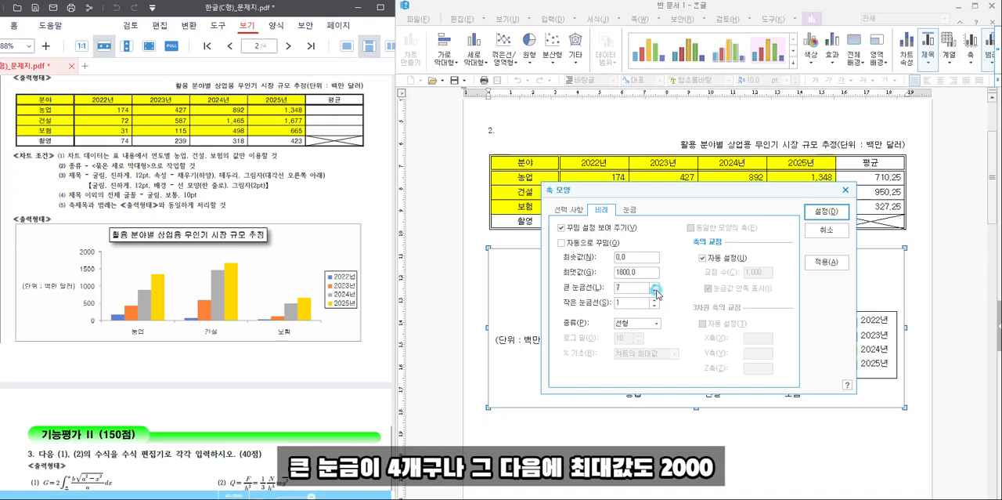
click(654, 290)
click(569, 276)
text(2)
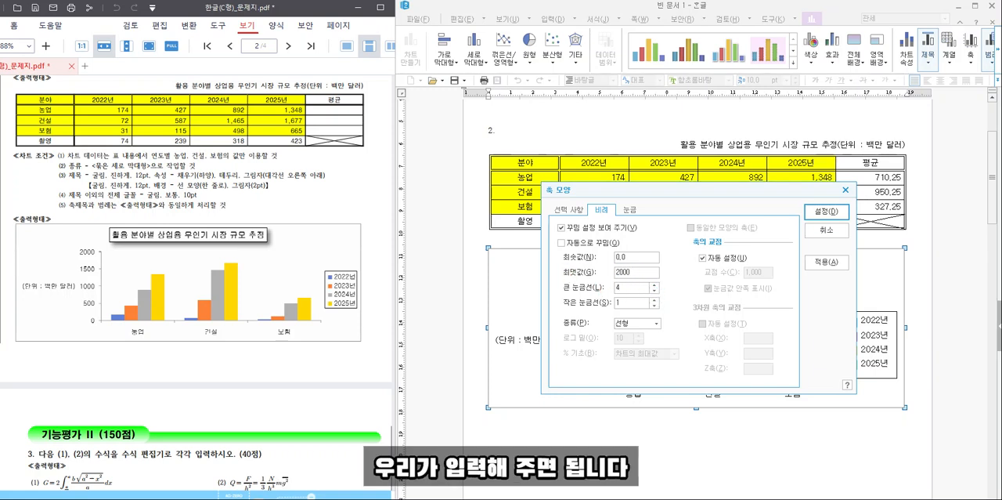
drag(721, 198, 819, 195)
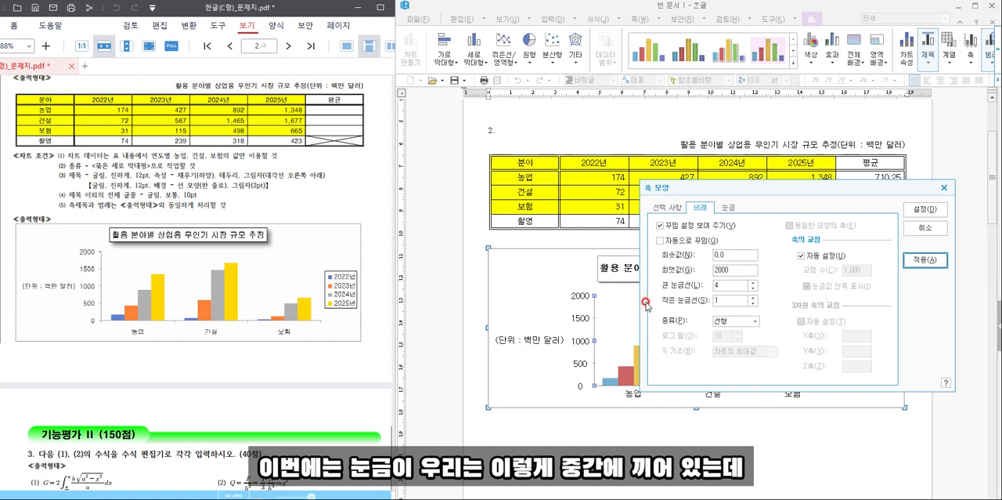
- Place the vertical value axis's tick marks on the outside (바깥쪽) and apply the setting
click(727, 206)
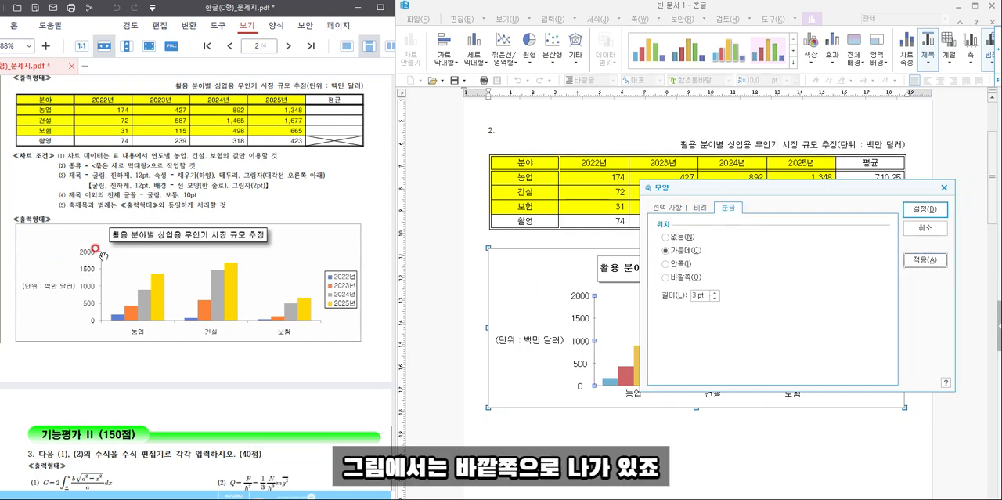
click(684, 277)
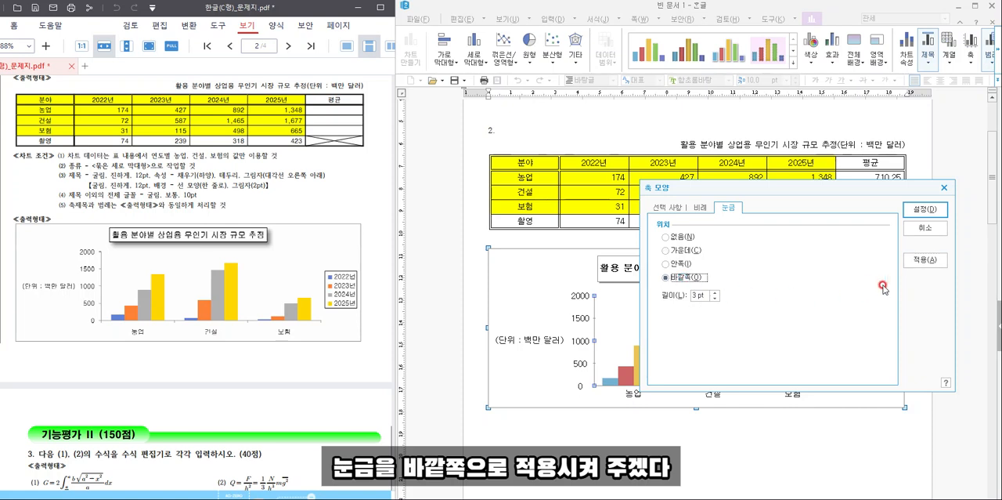
click(922, 261)
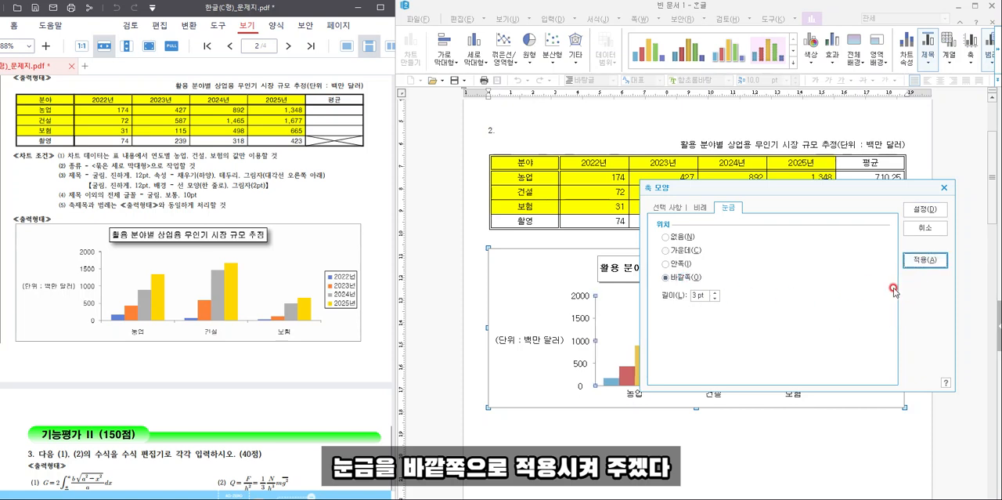
click(914, 229)
- Place the horizontal category axis's (가로 항목 축) tick marks on the outside (바깥쪽) and leave chart editing
click(709, 390)
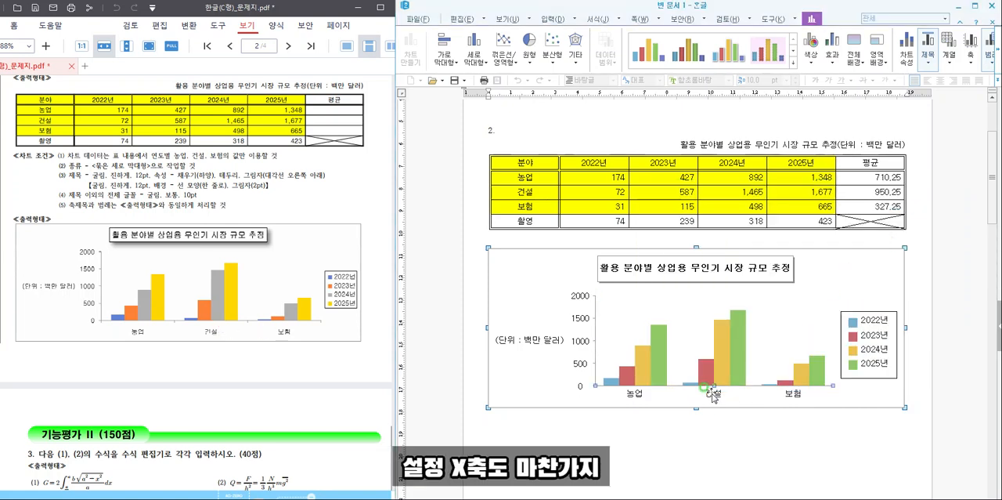
right_click(710, 391)
mouse_move(748, 320)
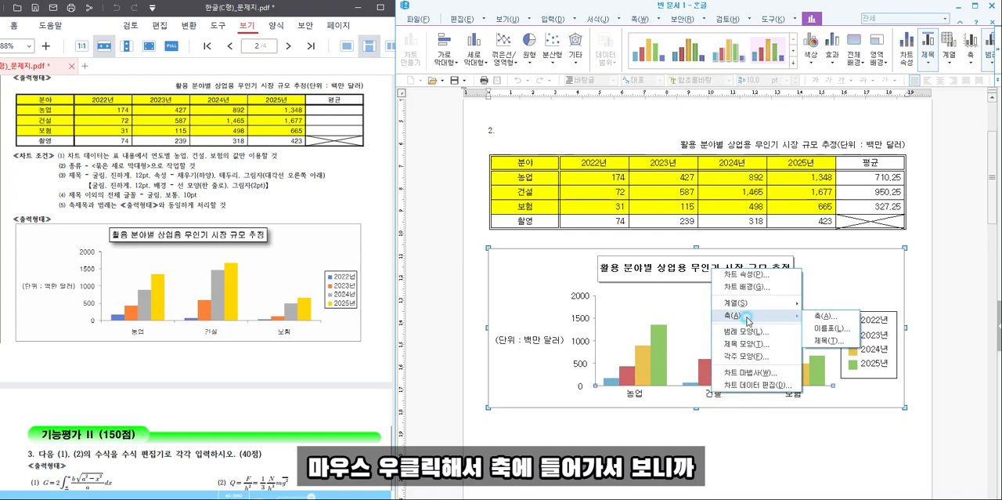
click(822, 315)
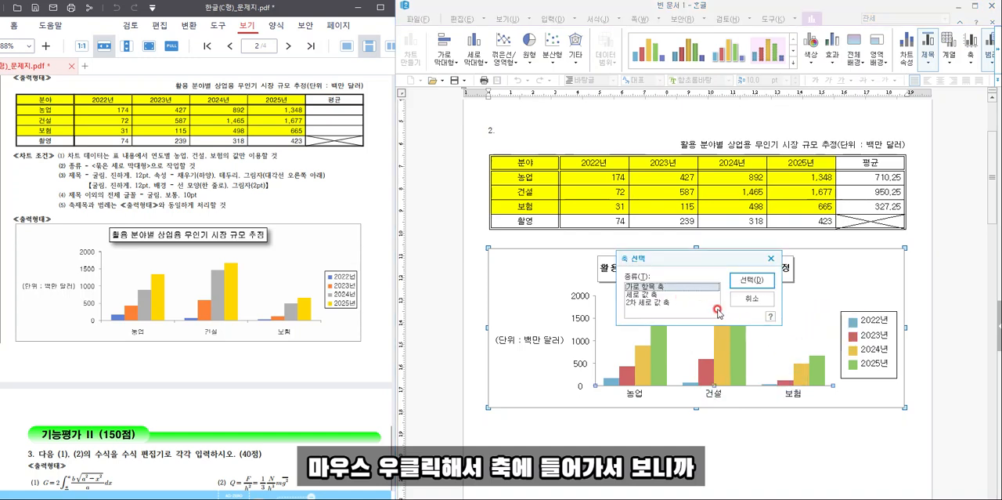
click(752, 280)
click(629, 219)
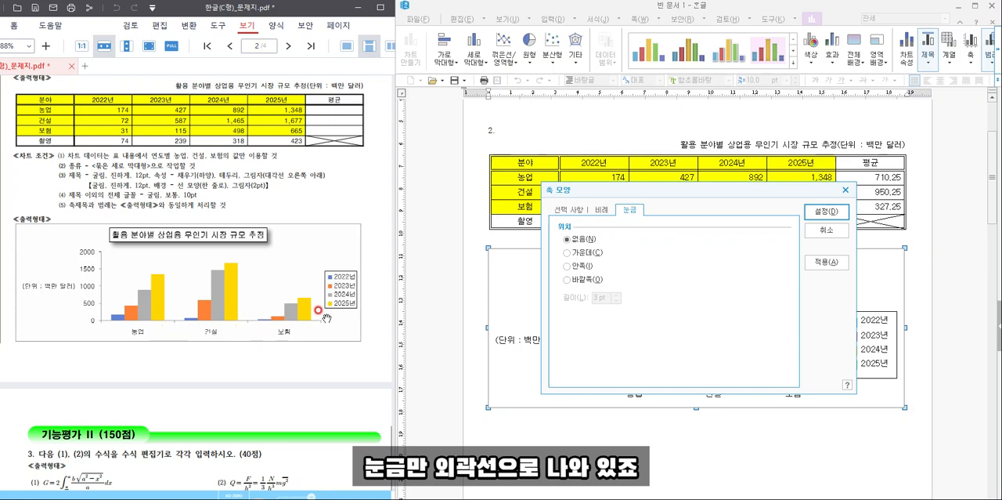
click(570, 279)
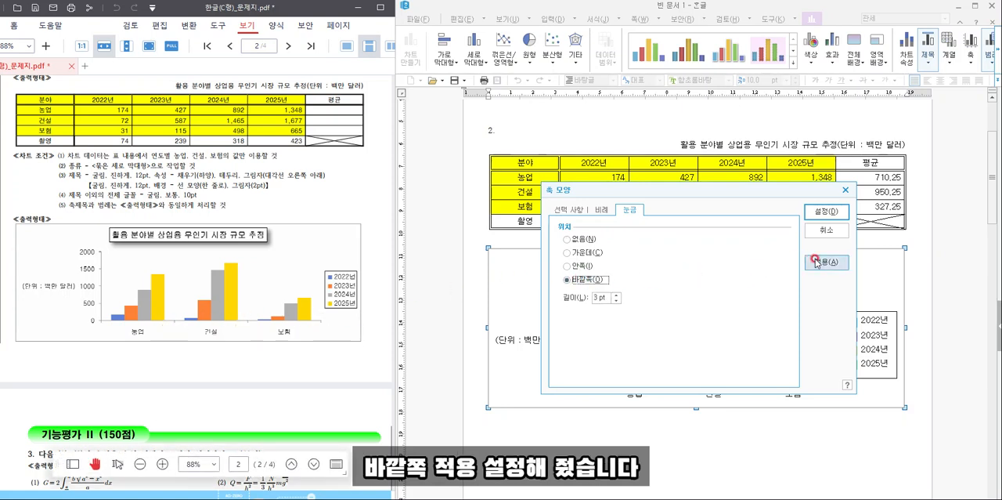
click(827, 211)
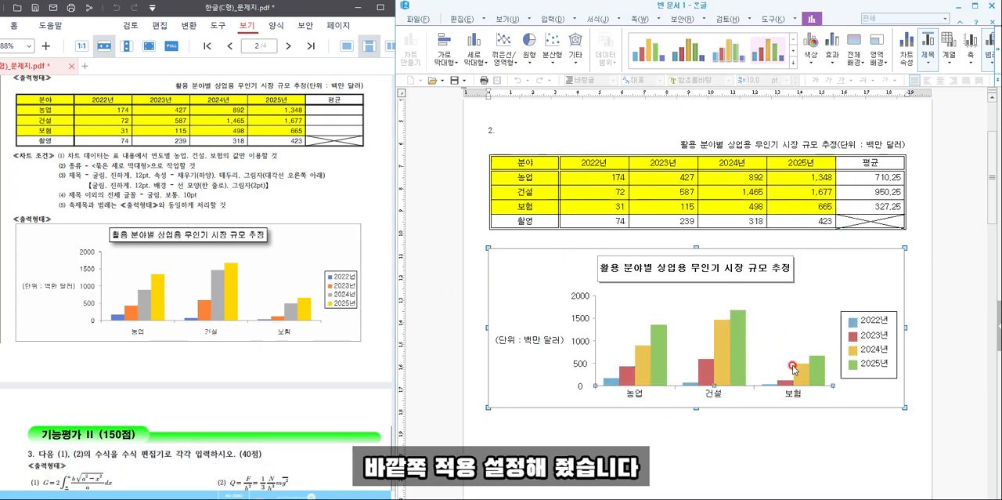
click(843, 418)
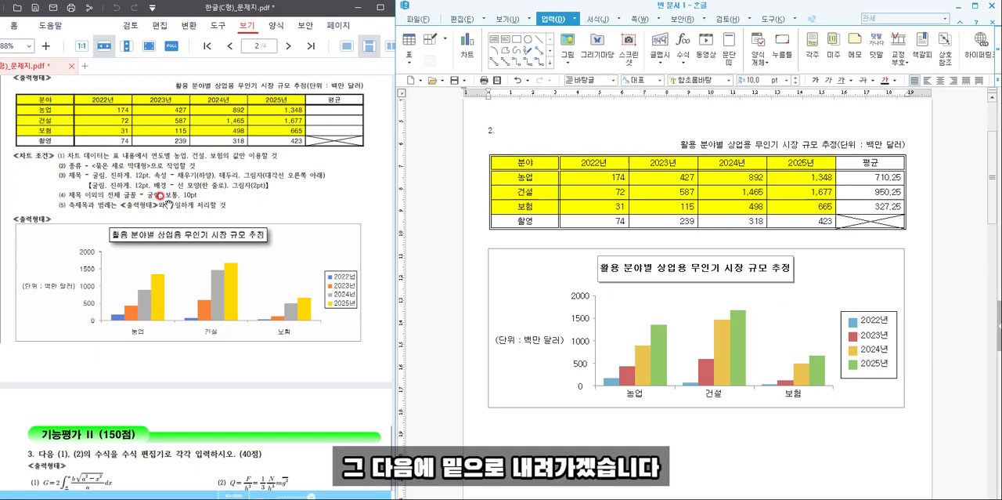
- Enter the question number 3. on the second page, with (1) on the line below it
scroll(658, 255, down, 1)
scroll(658, 254, down, 1)
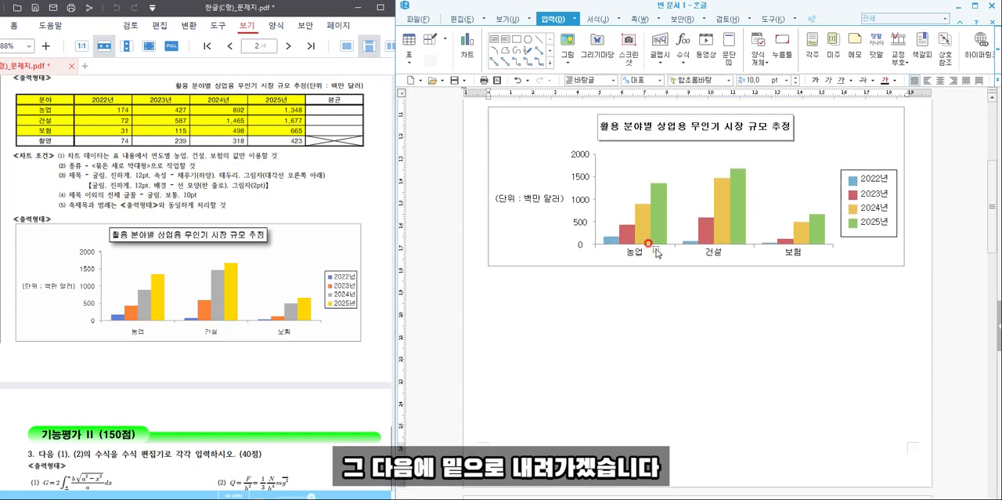
scroll(641, 334, up, 4)
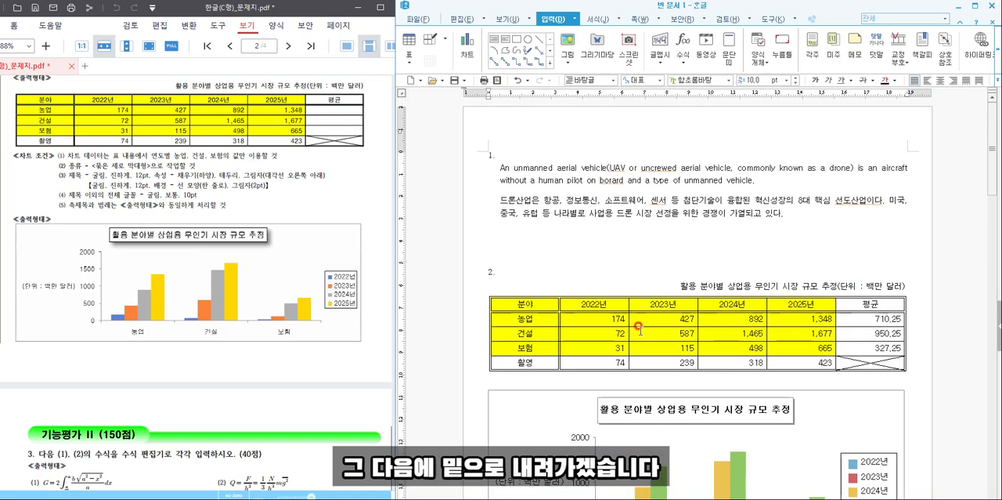
scroll(636, 317, down, 9)
scroll(587, 227, up, 2)
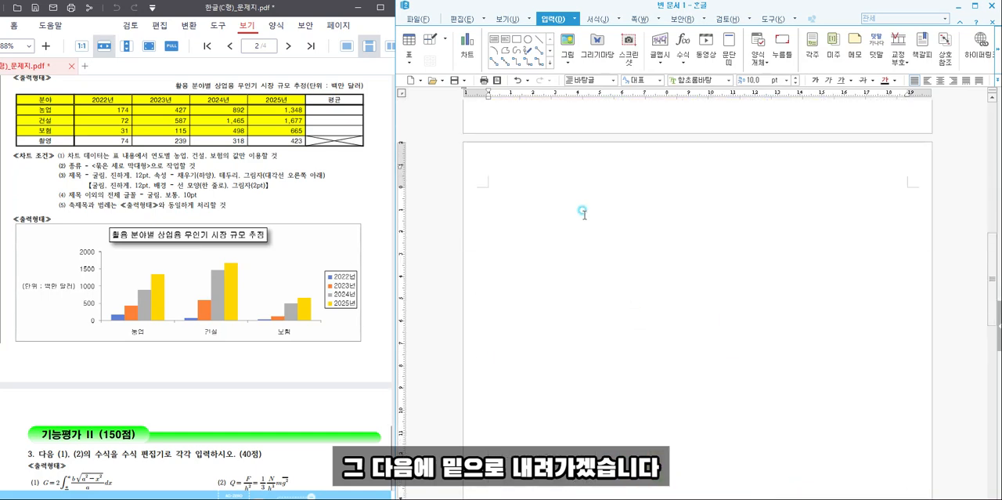
scroll(567, 231, down, 1)
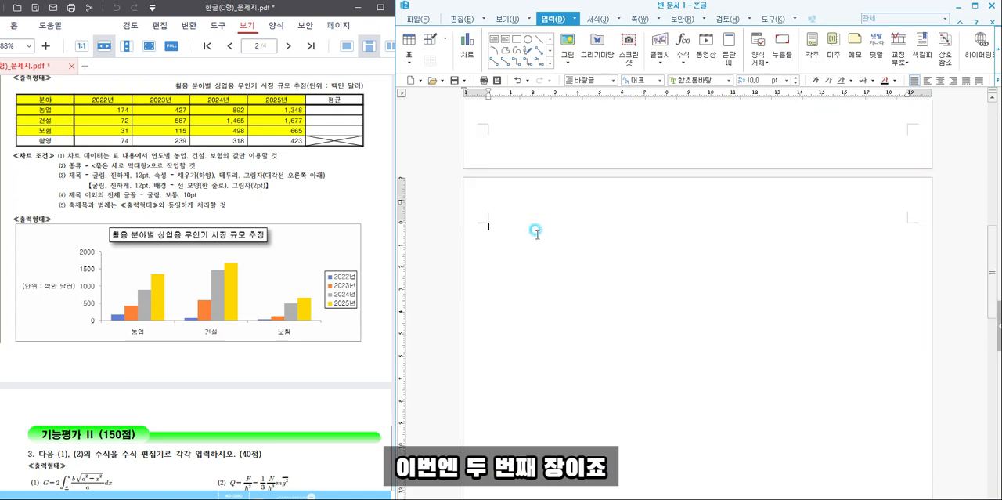
scroll(227, 305, down, 4)
scroll(233, 303, down, 1)
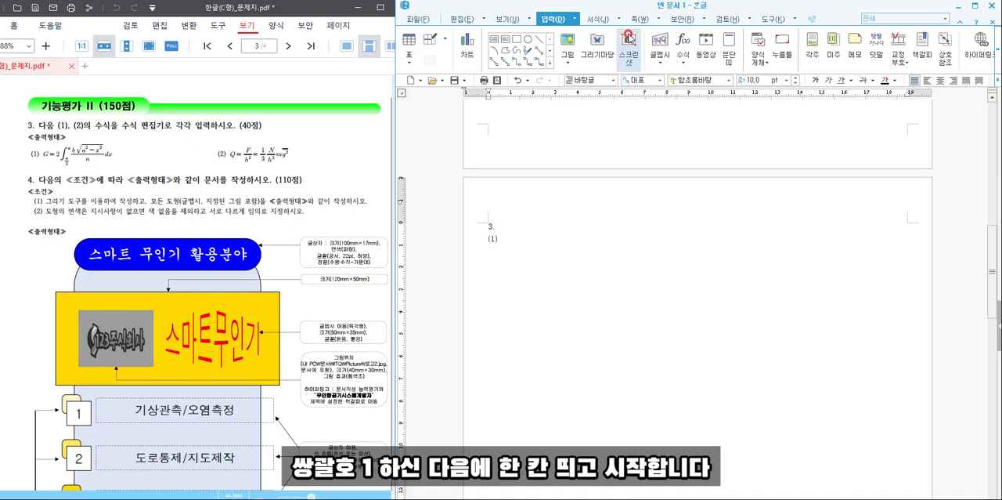
- Start a new equation after (1) with G=2 followed by a single integral sign with limits
click(682, 47)
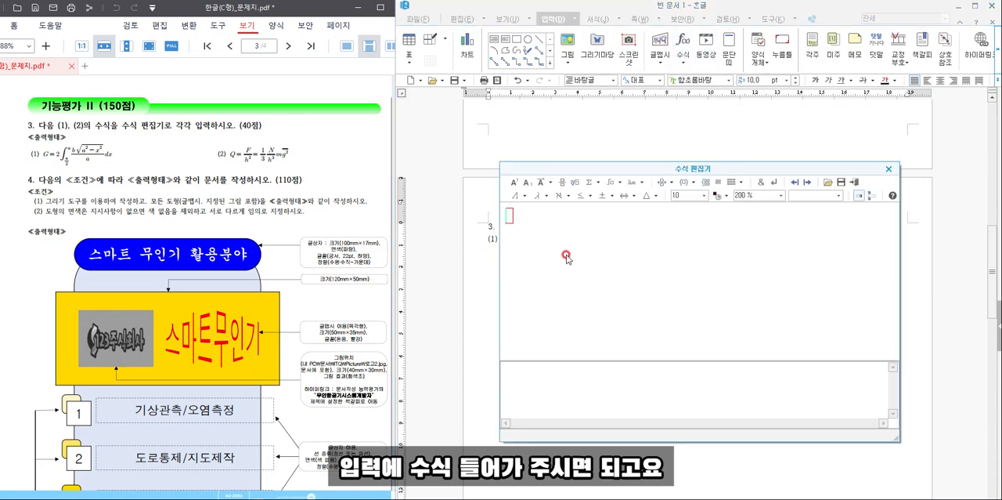
text(G)
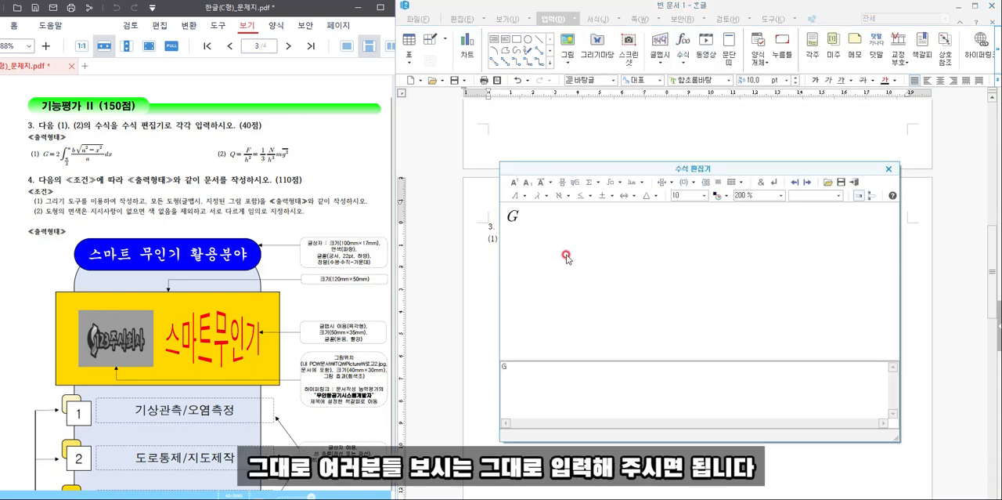
text(=2)
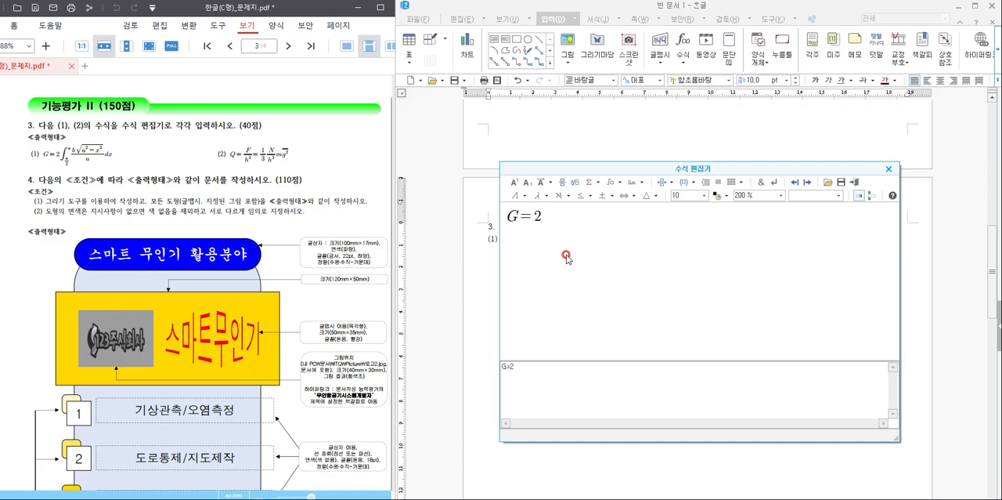
click(620, 183)
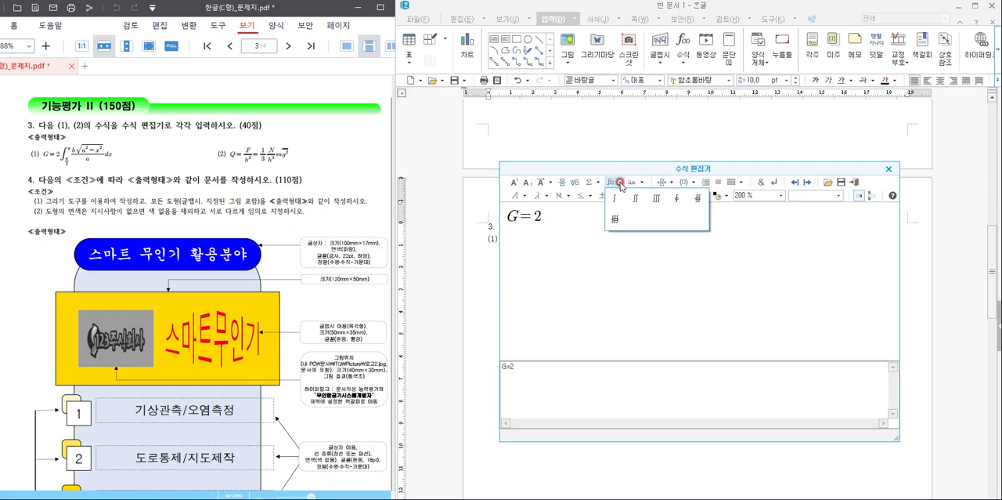
click(615, 198)
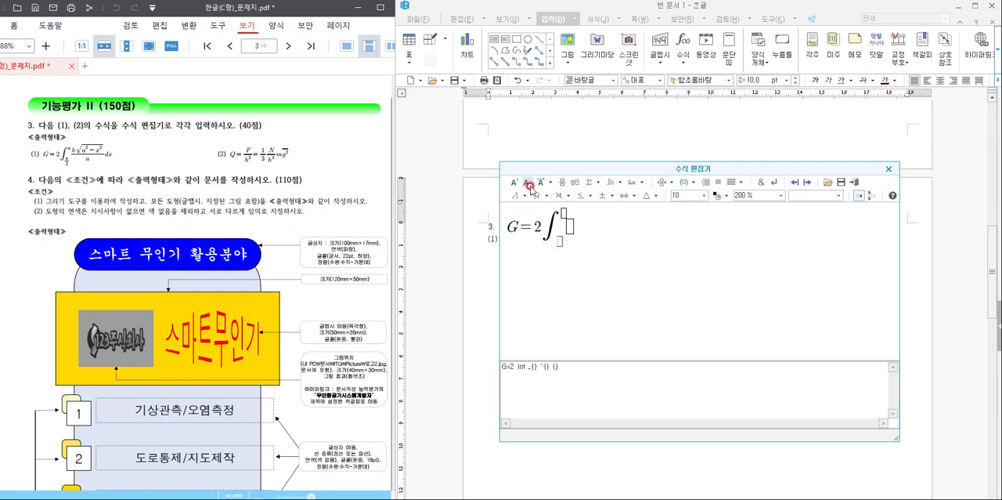
- Give the integral the fraction a over 2 as its lower limit and a as its upper limit
click(560, 182)
text(A)
key(BackSpace)
text(a} over {)
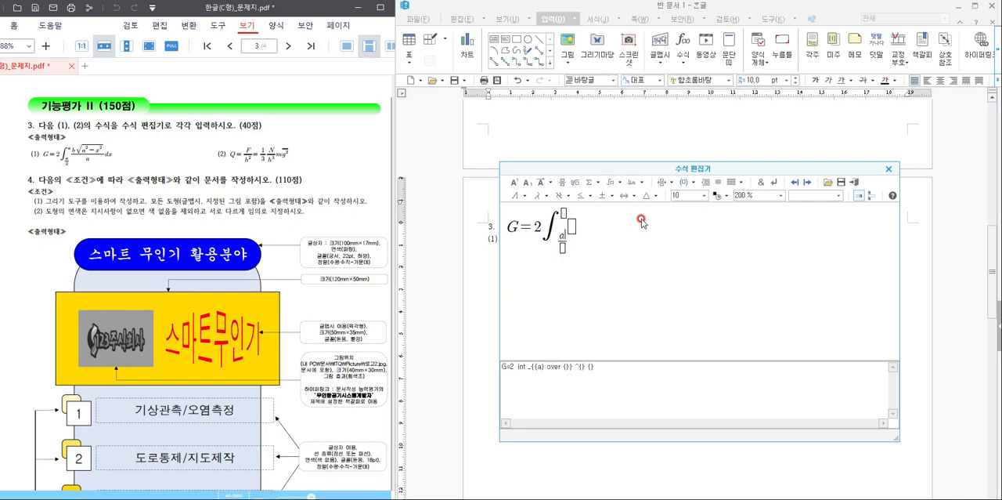
text(2)
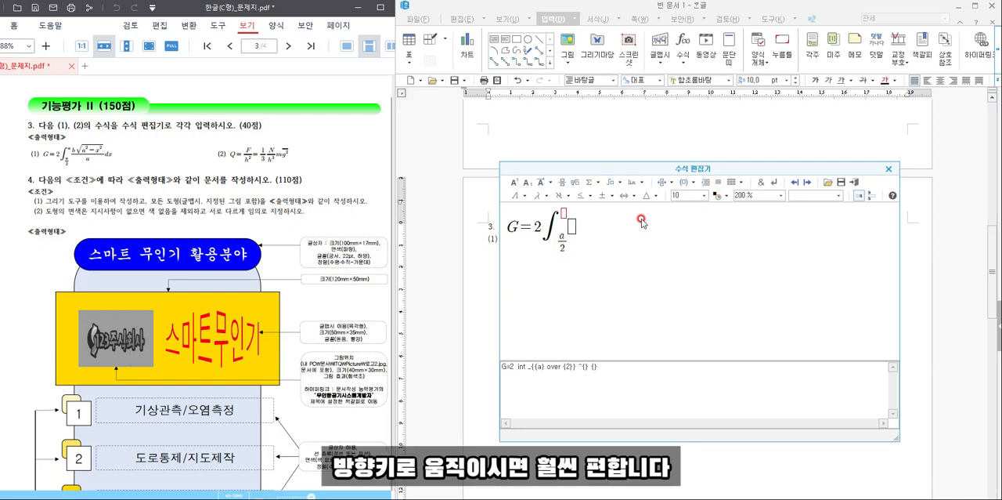
text(a)
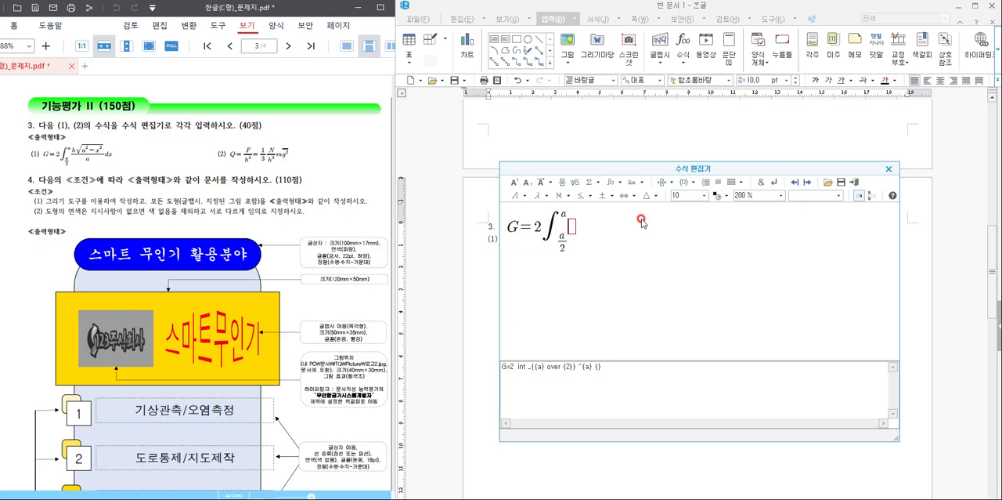
- Add a fraction after the integral with b times the square root of a² + x² as its numerator
click(568, 184)
click(561, 183)
text(b)
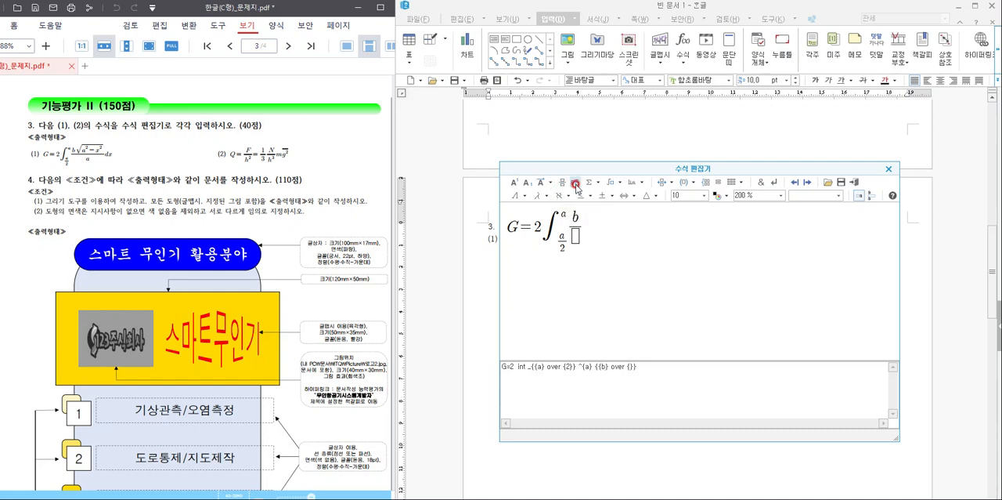
click(576, 182)
text(a)
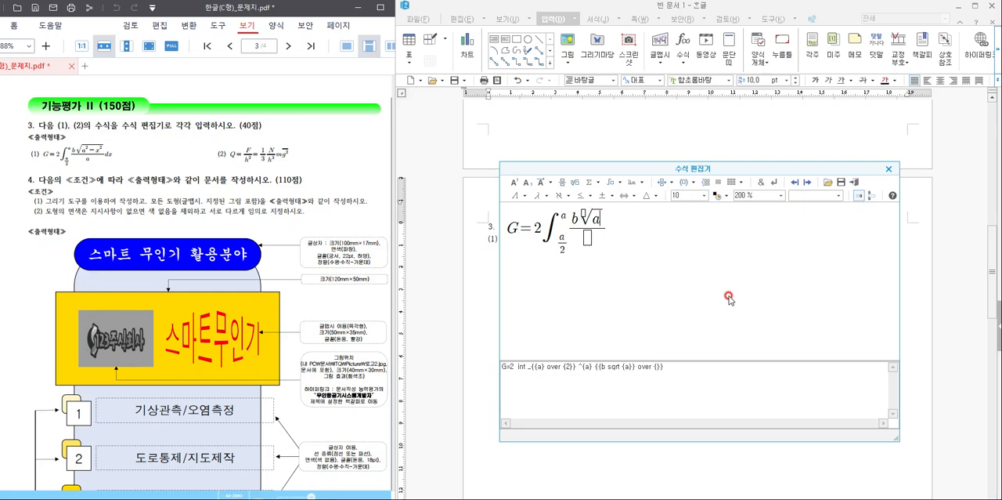
click(517, 182)
text(2)
key(Right)
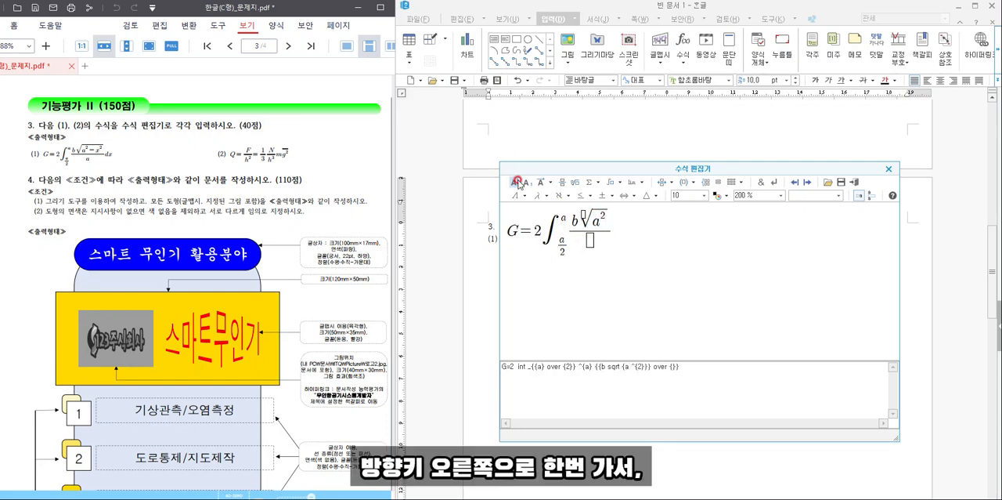
text(+)
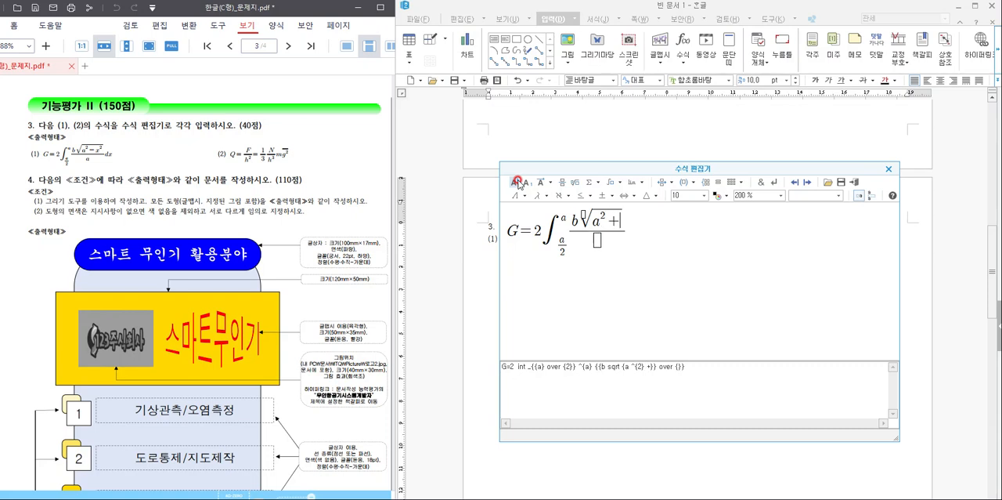
text(x)
click(514, 183)
text(2)
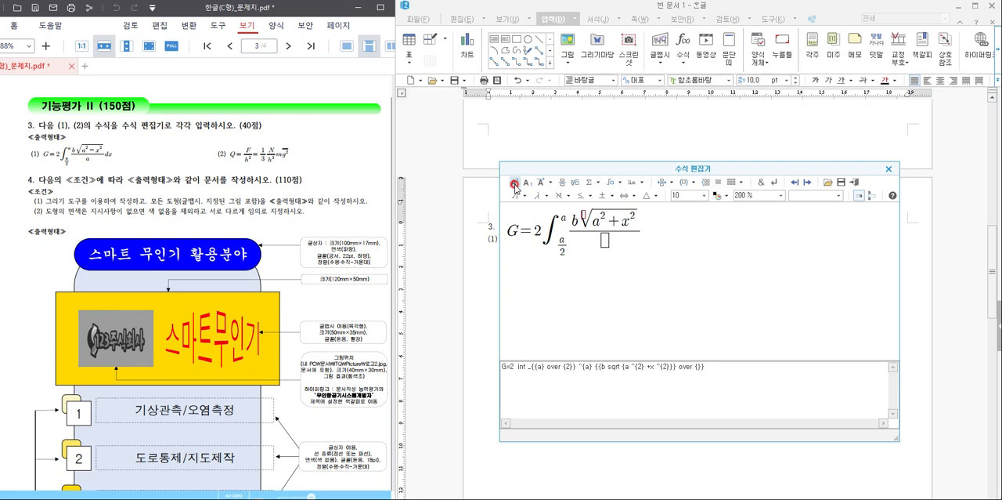
text(a)
- Enter a as the fraction's denominator, add dx after it, and insert the finished equation into the document
key(Right)
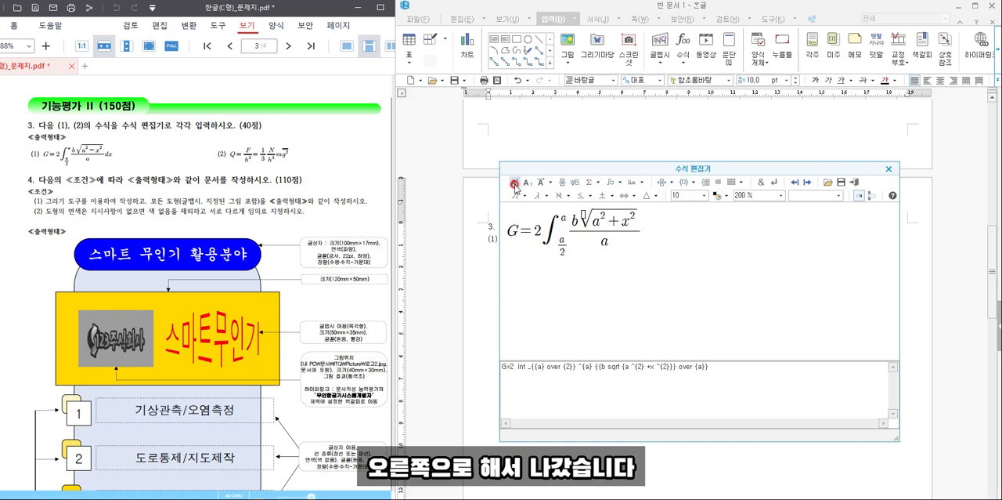
text(dx)
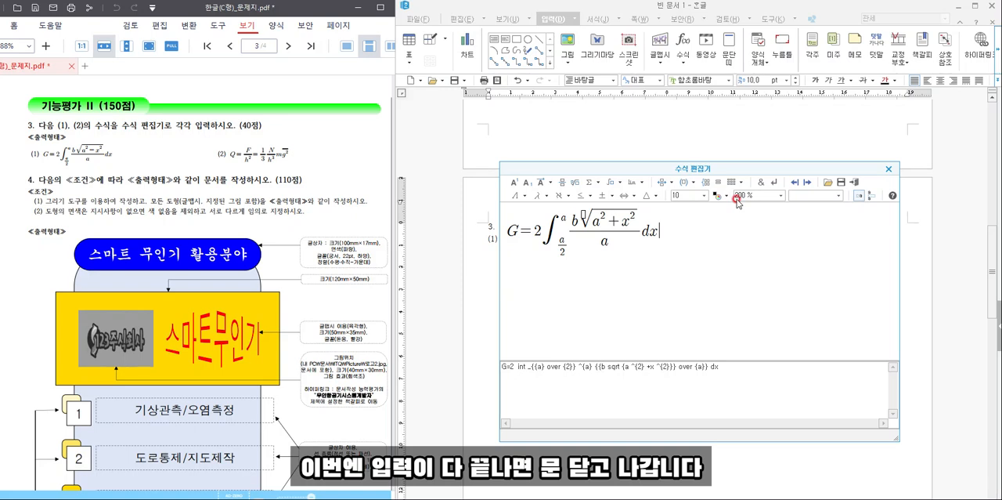
click(853, 184)
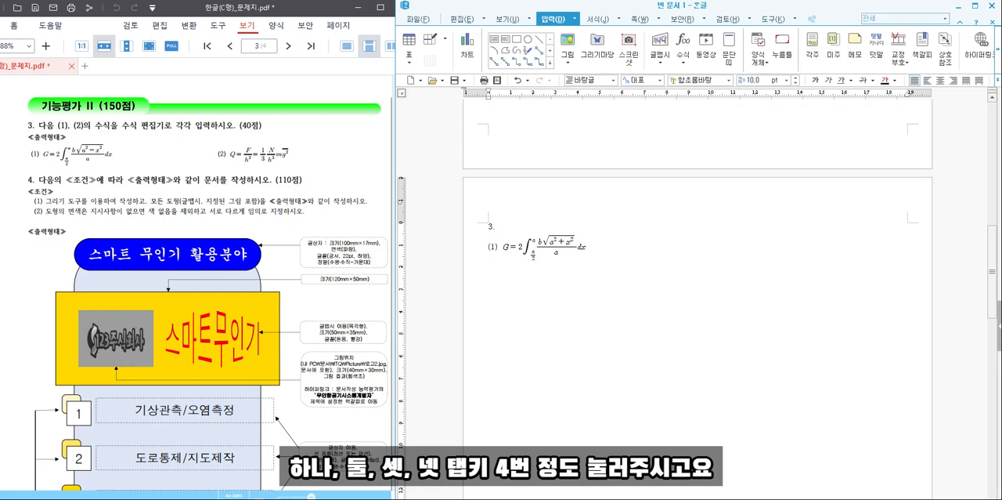
- Label the second equation (2) on the same line, spaced well apart, and start its equation with Q=
text(2))
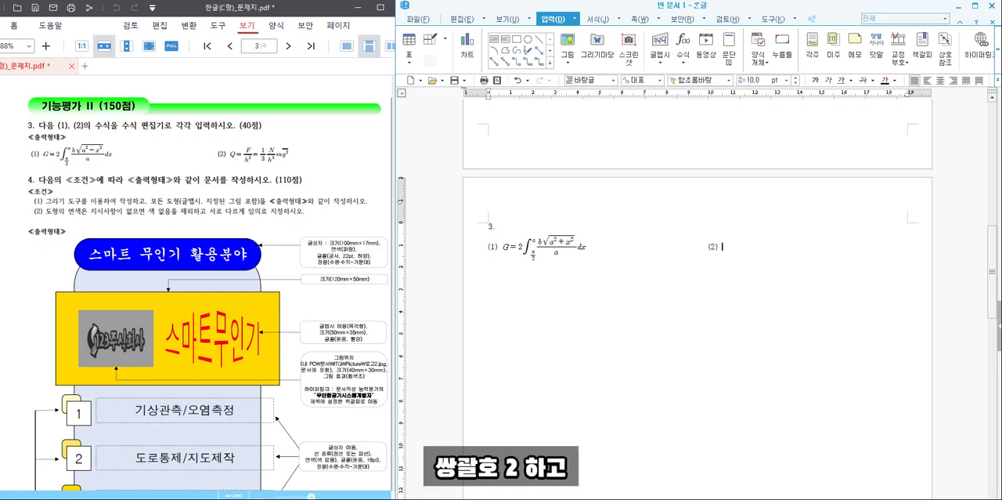
click(683, 44)
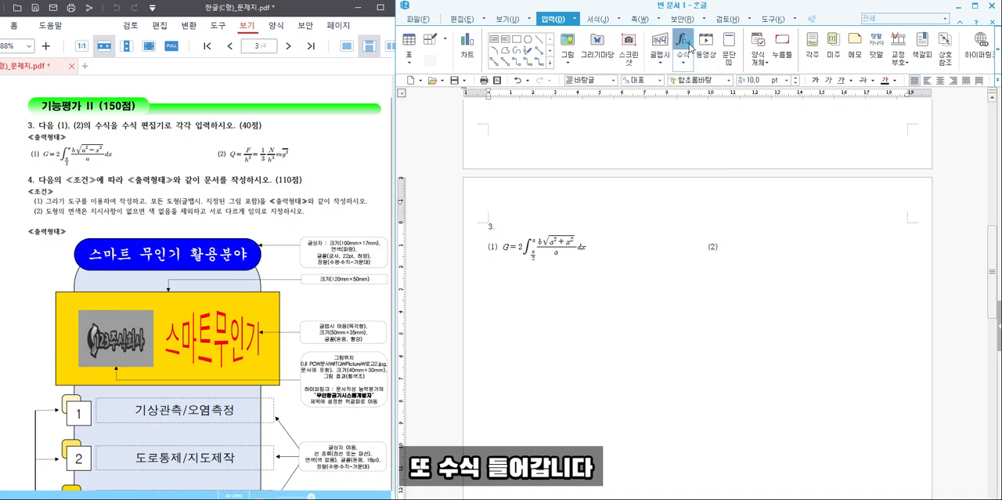
text(QQ)
key(BackSpace)
text(=)
- Add a fraction with numerator F and denominator h², followed by an equals sign
click(562, 183)
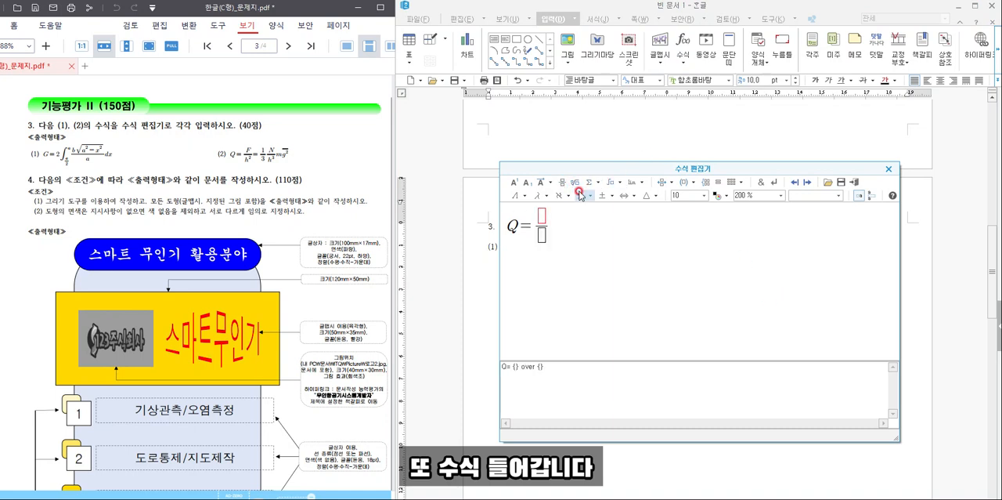
text(f)
key(BackSpace)
text(F)
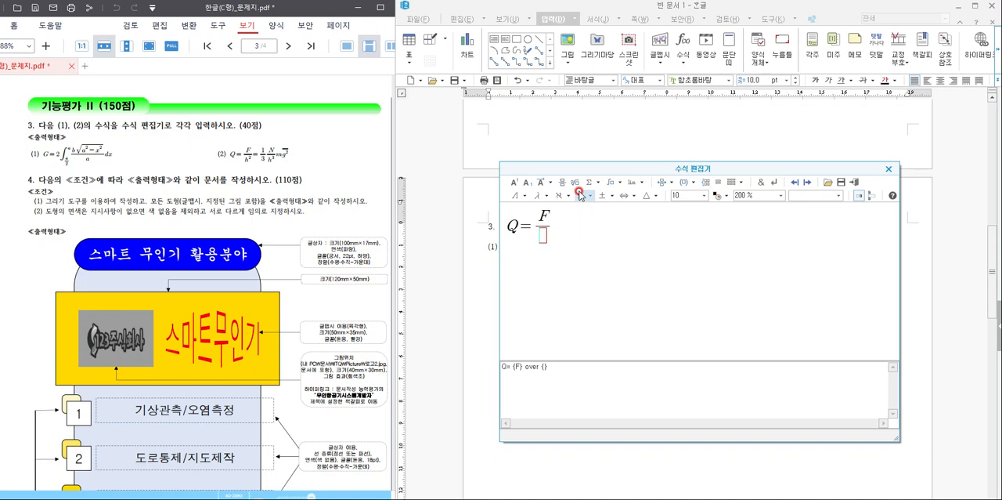
text(h)
click(513, 181)
text(2)
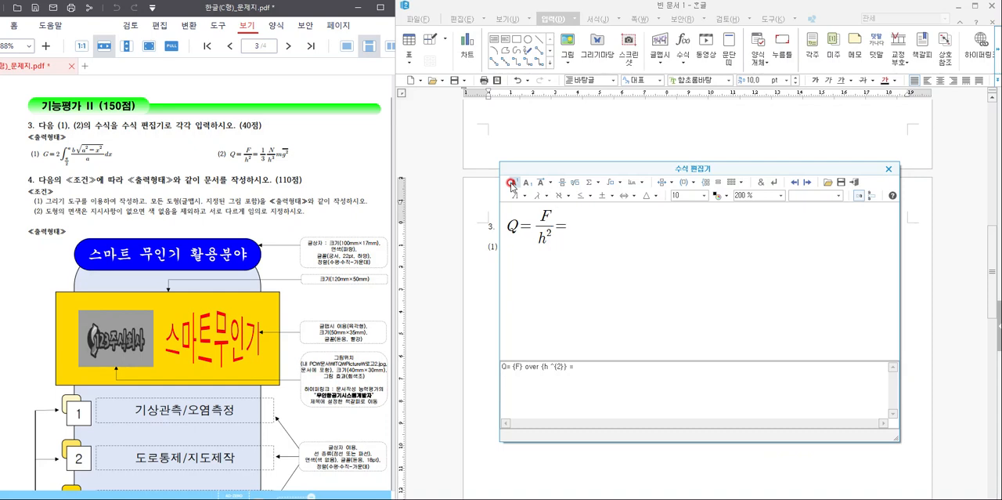
- Add the fraction 1 over 3, followed by a fraction with N over h³
click(564, 183)
text(1)
text(3)
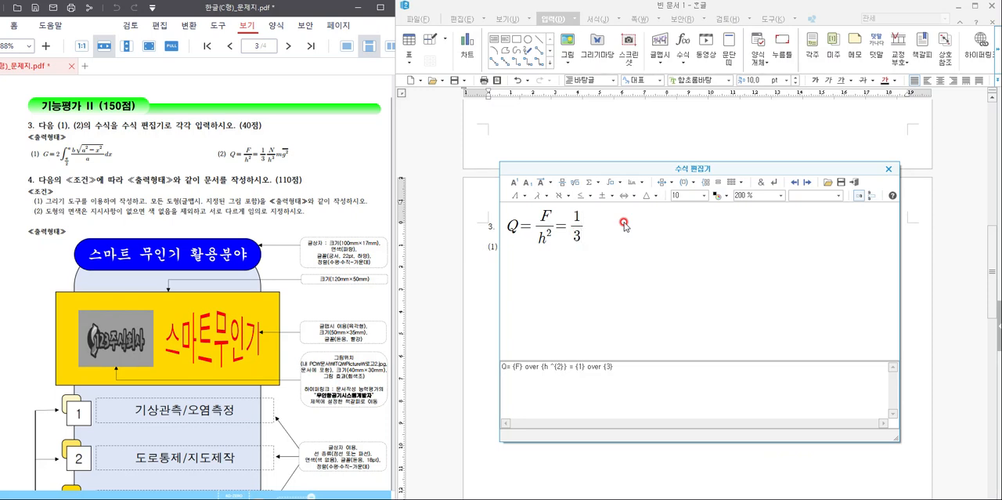
click(564, 184)
text(N} over {)
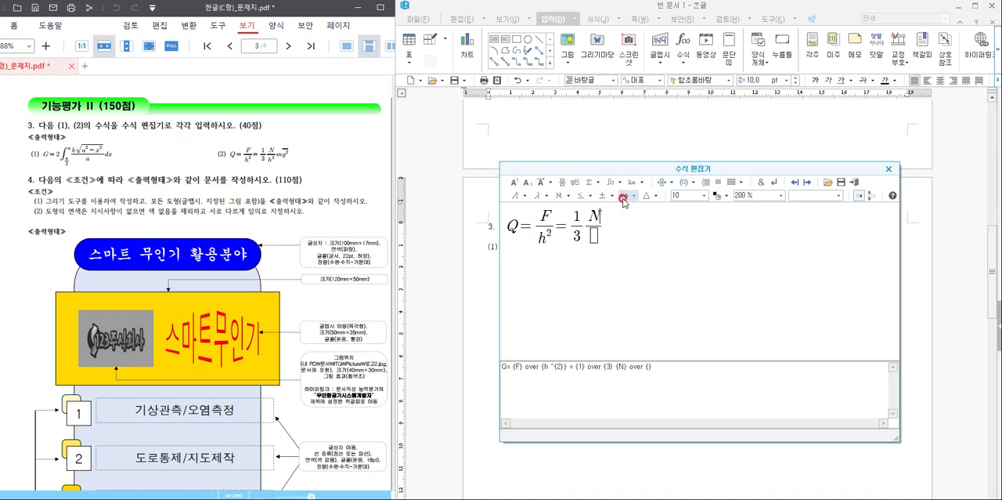
text(h)
click(515, 182)
text(3}} )
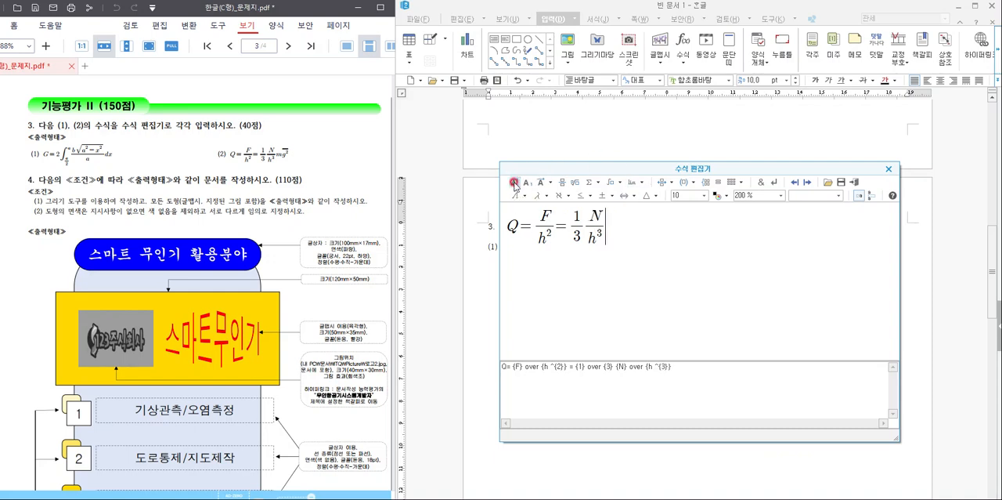
text(m)
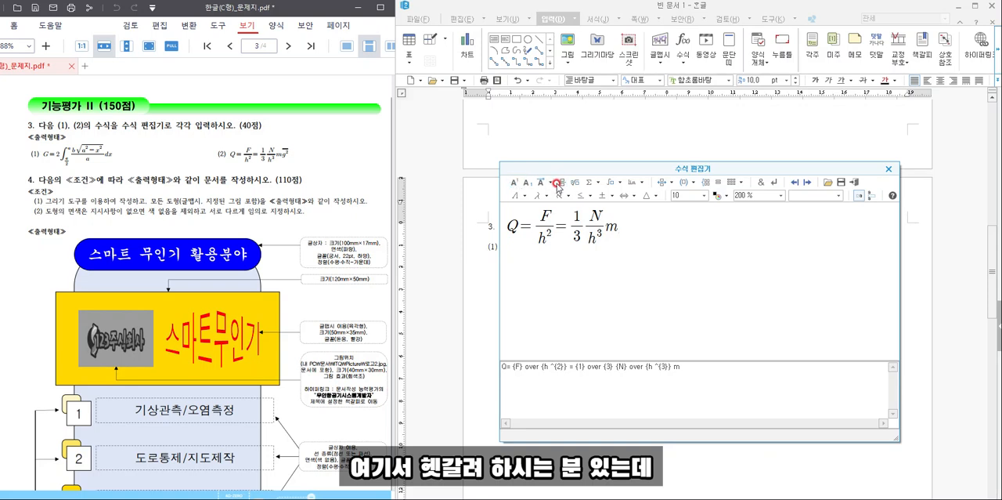
- Complete equation (2) with m and g² under an overbar, insert it, and enter question number 4. a few lines below
click(551, 182)
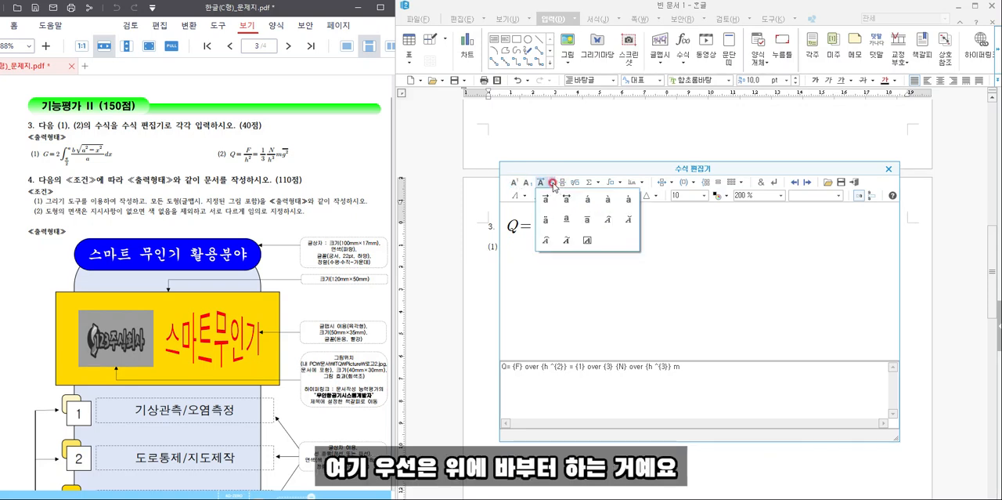
click(589, 221)
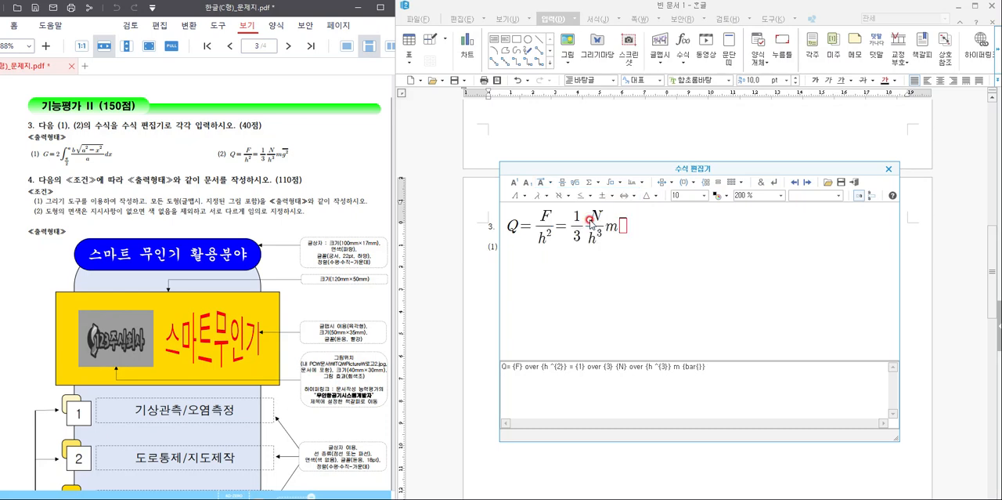
text(g)
click(509, 183)
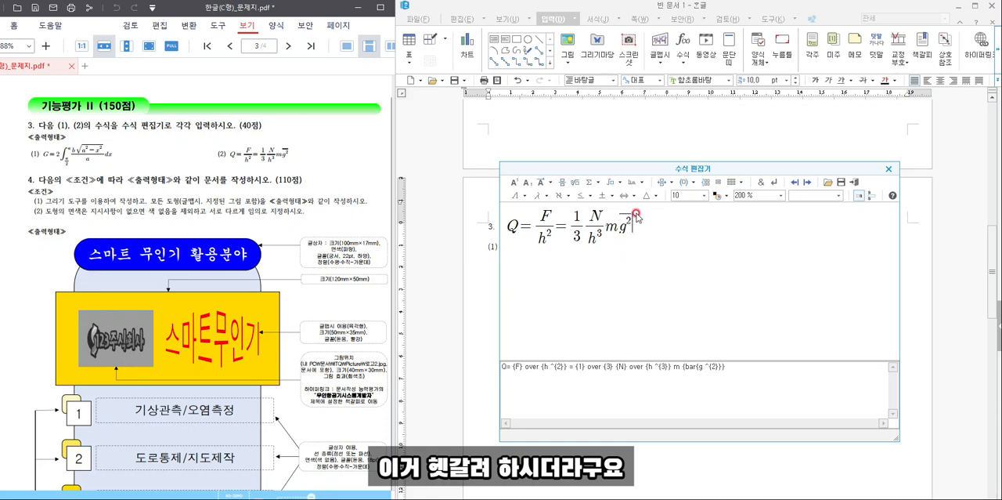
click(855, 183)
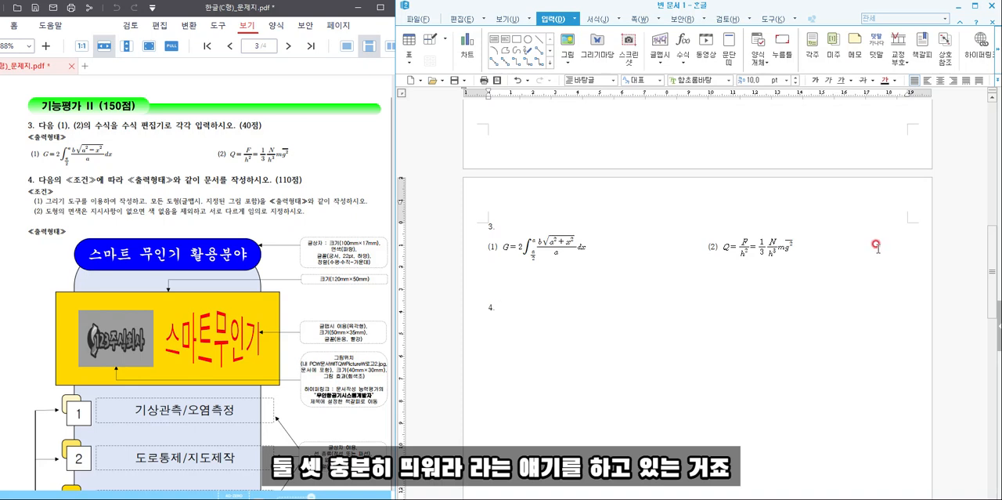
- Draw a rectangle about 103 mm wide and 117 mm high below question number 4. for the outer background shape
scroll(875, 245, down, 3)
scroll(892, 256, down, 1)
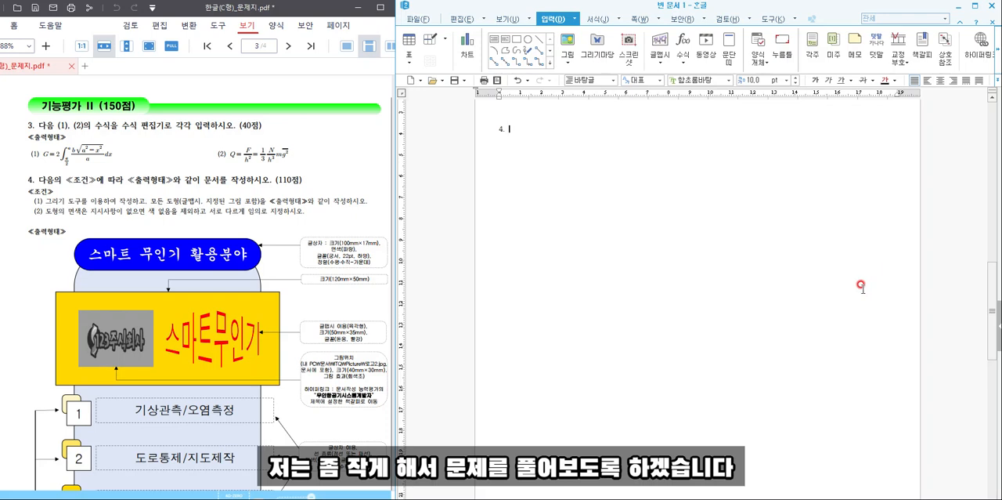
scroll(317, 306, down, 3)
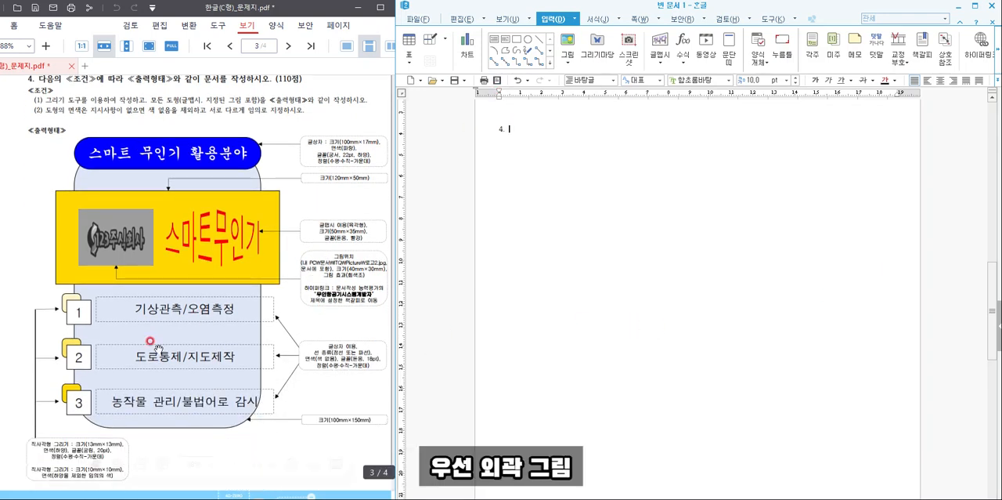
click(517, 39)
drag(552, 178, 769, 426)
- Set the background rectangle's width to 100 mm and height to 150 mm, and lock its size (크기 고정)
double_click(760, 419)
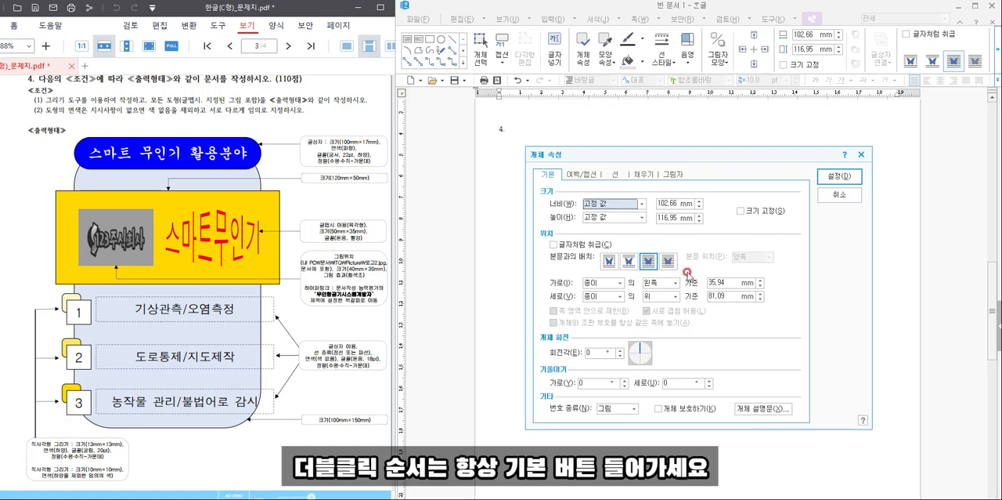
click(666, 203)
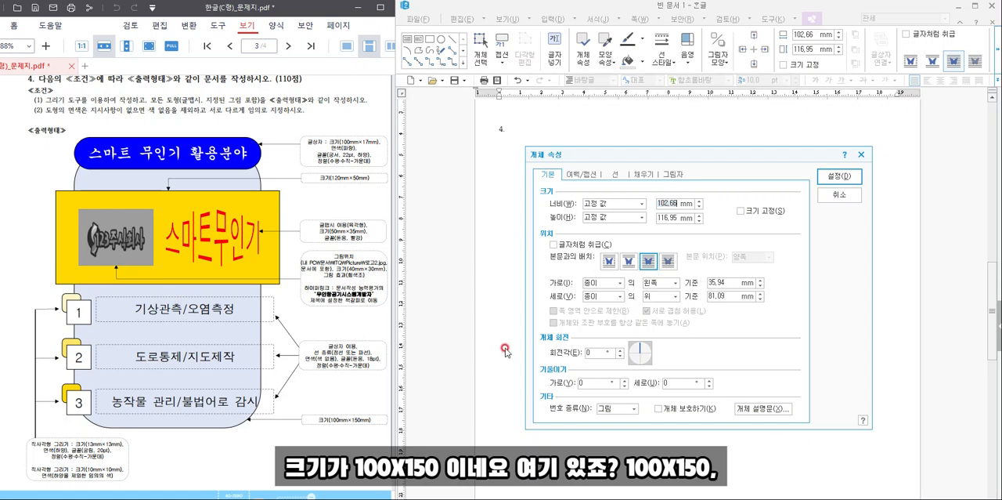
double_click(660, 206)
text(1)
key(Tab)
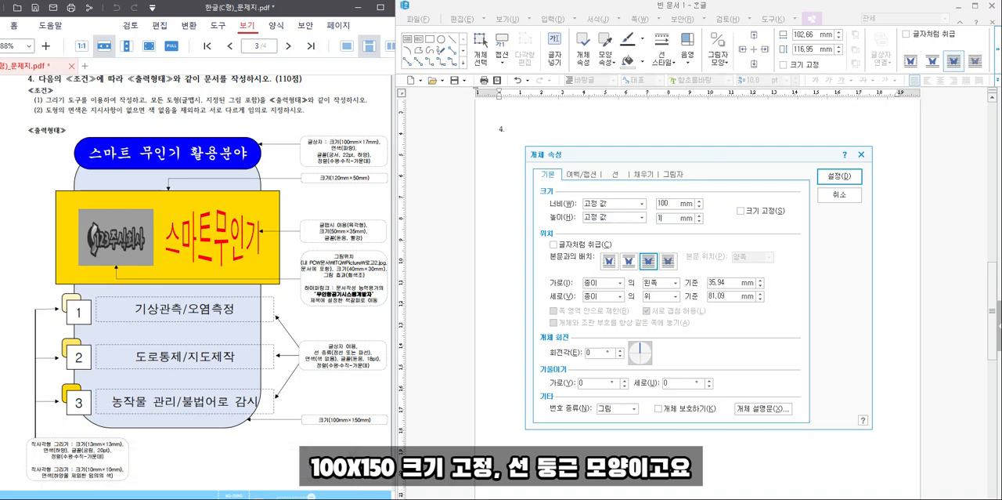
text(150)
click(741, 210)
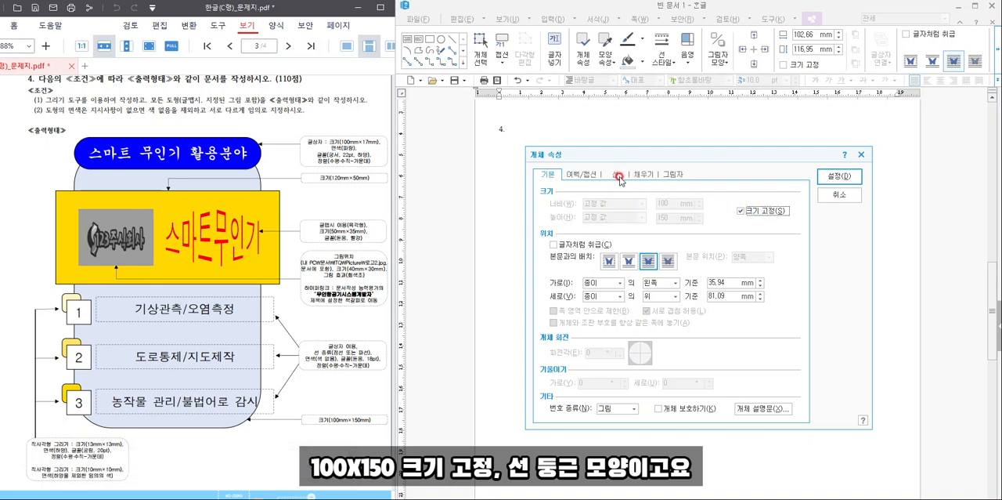
- Give the background rectangle rounded corners (둥근 모양) and a light lavender fill
click(616, 173)
click(598, 299)
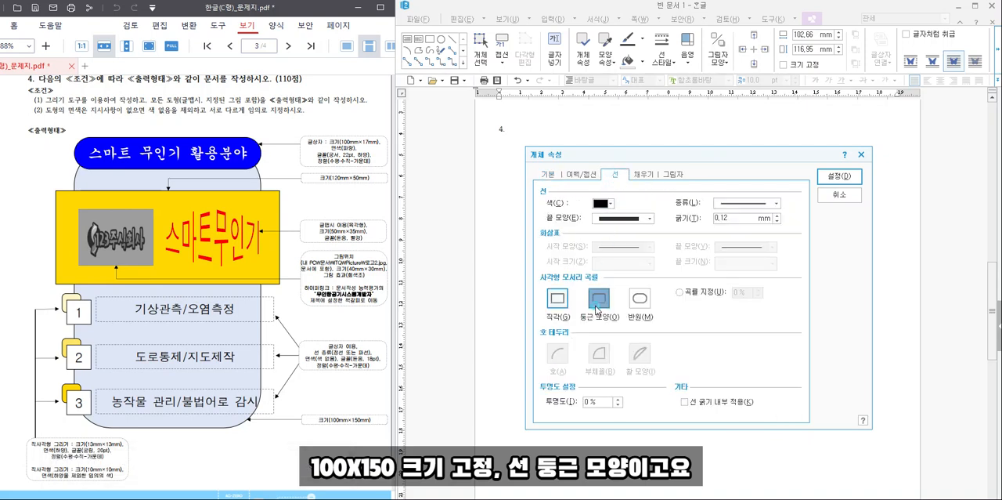
click(643, 173)
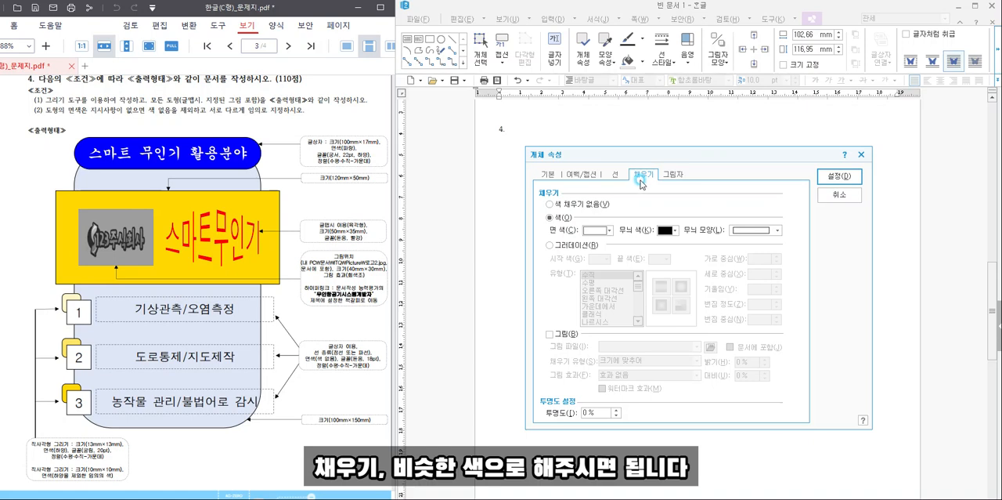
click(596, 230)
click(641, 276)
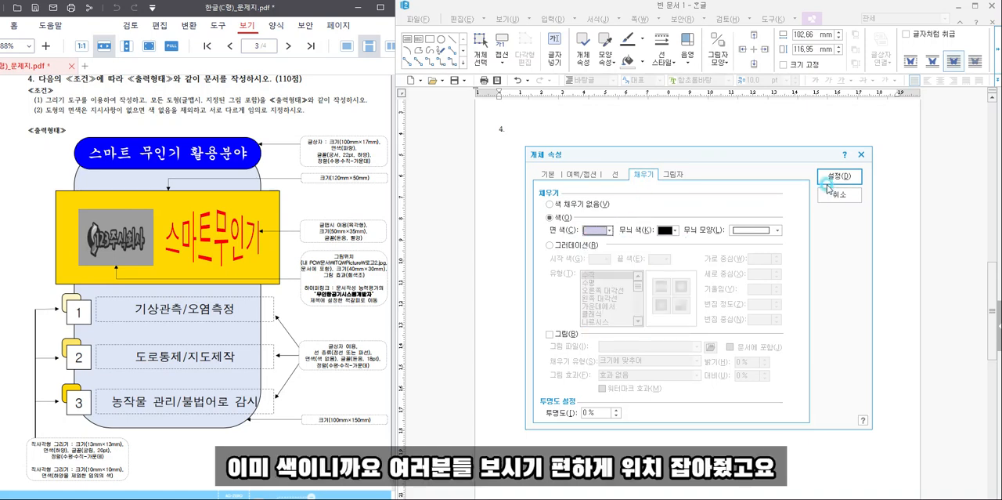
click(840, 175)
- Adjust the rounded background shape's position below question number 4. and deselect it
click(696, 289)
drag(701, 288, 697, 287)
click(809, 312)
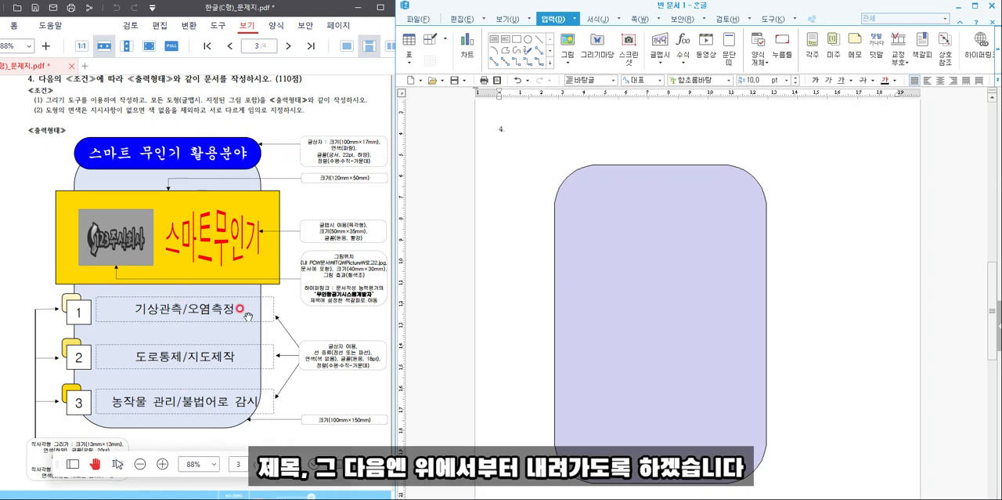
- Draw a title text box across the background's upper edge, sized 100 mm wide and 17 mm high with its size locked (크기 고정)
click(495, 41)
drag(570, 150, 746, 181)
double_click(747, 181)
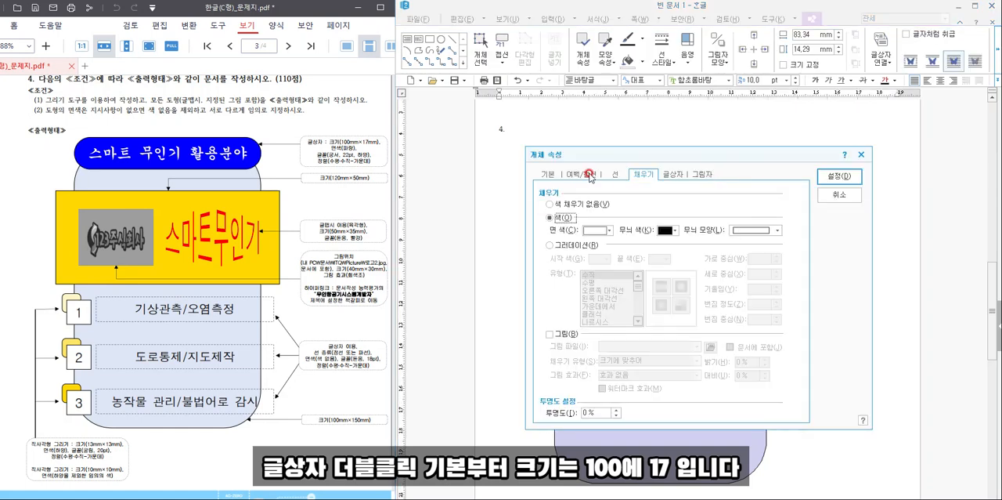
click(663, 201)
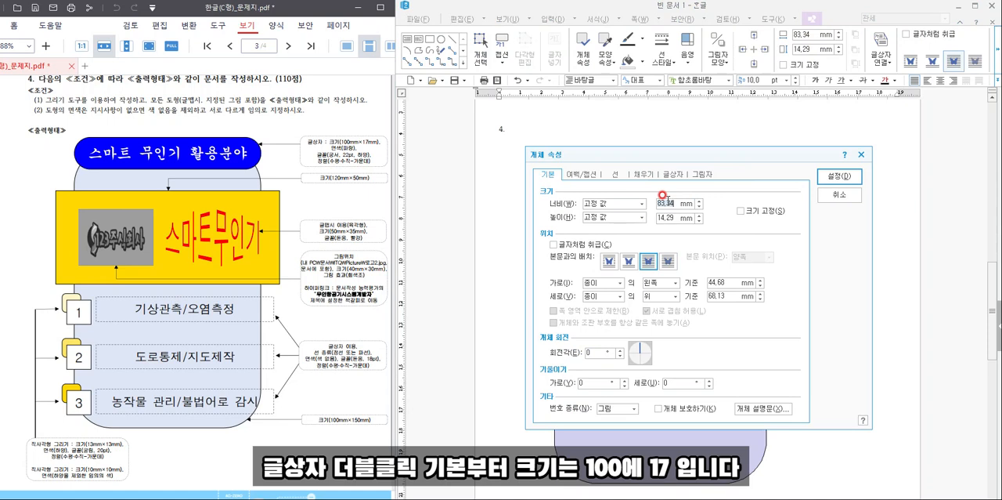
text(100)
key(Tab)
key(Tab)
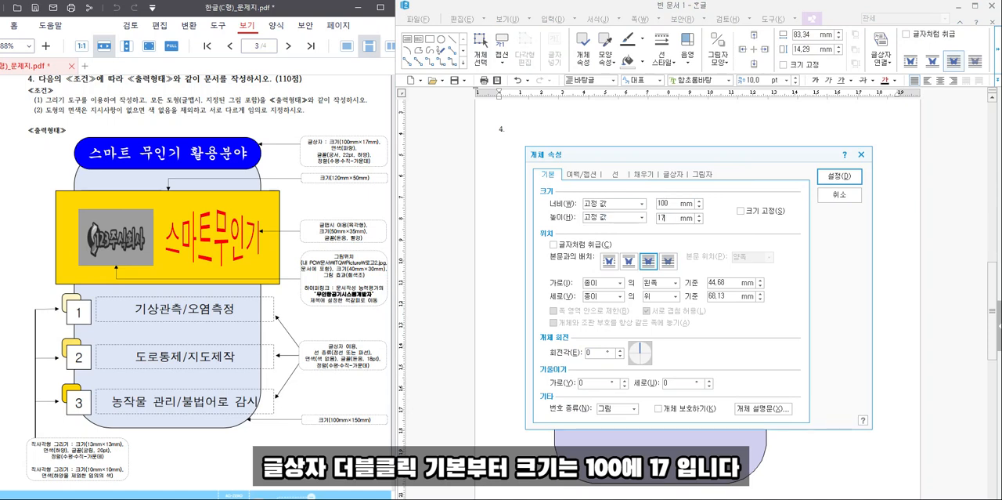
click(744, 210)
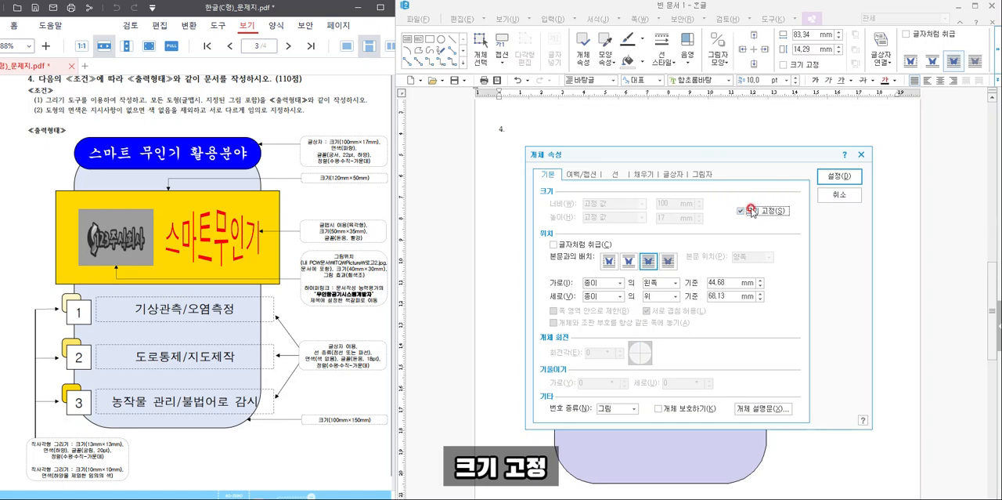
- Give the title text box semicircular ends (반원) and a blue fill
click(616, 174)
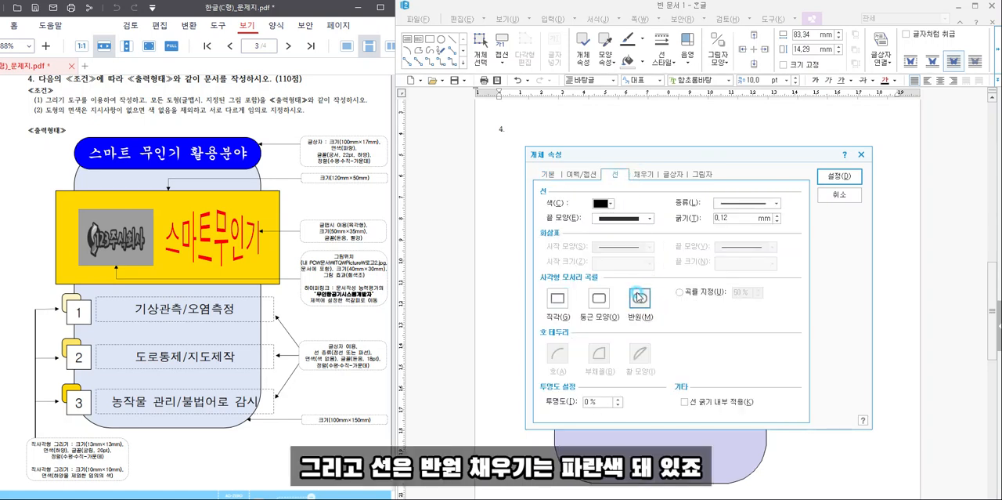
click(647, 183)
click(608, 231)
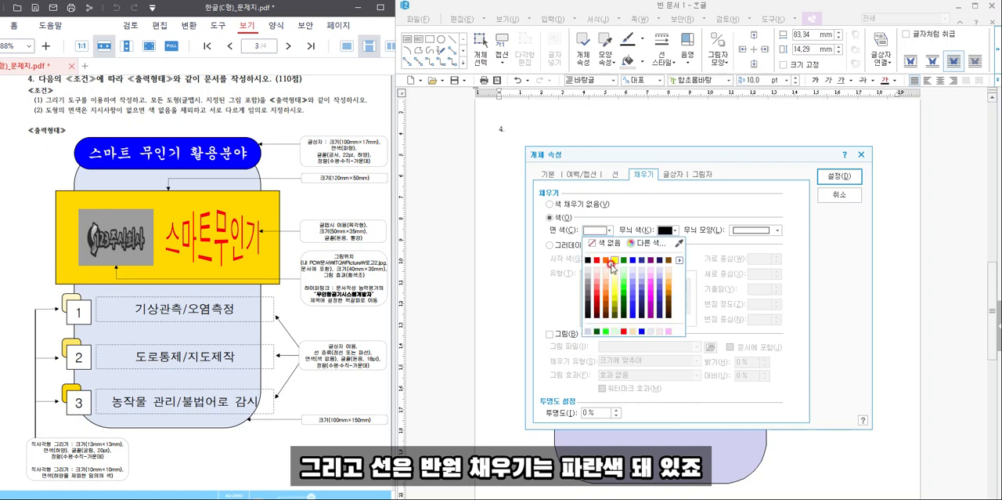
click(634, 260)
click(839, 175)
- Move and nudge the blue title box until it is centred over the upper edge of the background shape
drag(722, 165, 700, 161)
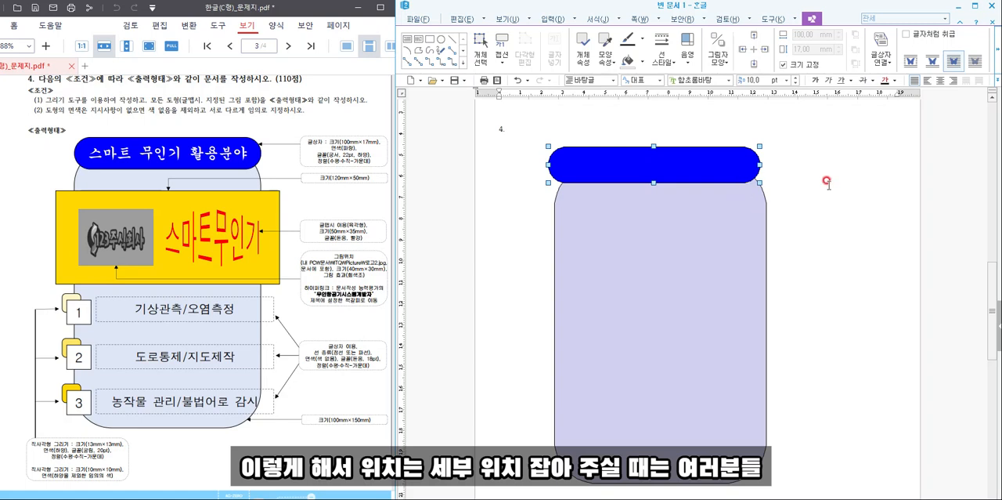
key(Right)
key(Right)
key(Right)
key(Right)
key(Up)
key(Up)
key(Up)
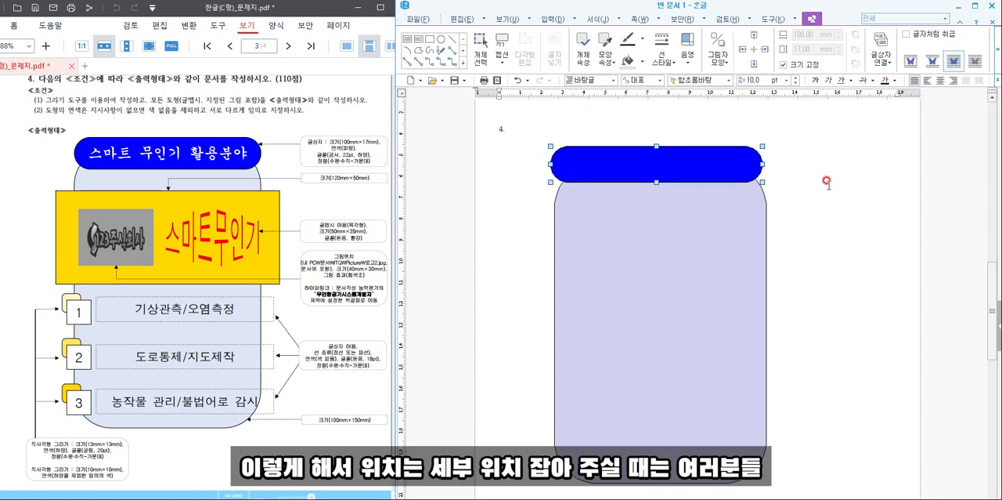
key(Up)
key(Right)
key(Down)
key(Right)
key(Up)
key(Up)
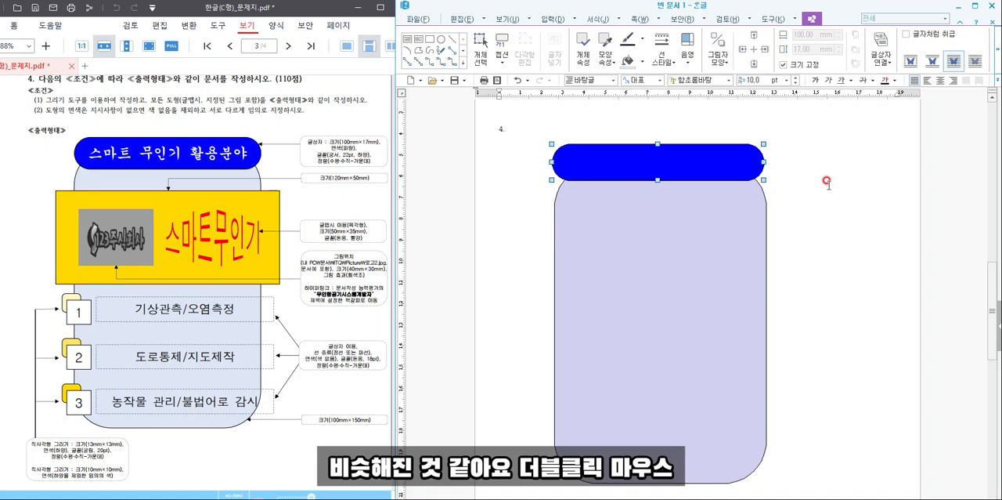
double_click(642, 165)
click(840, 195)
right_click(709, 172)
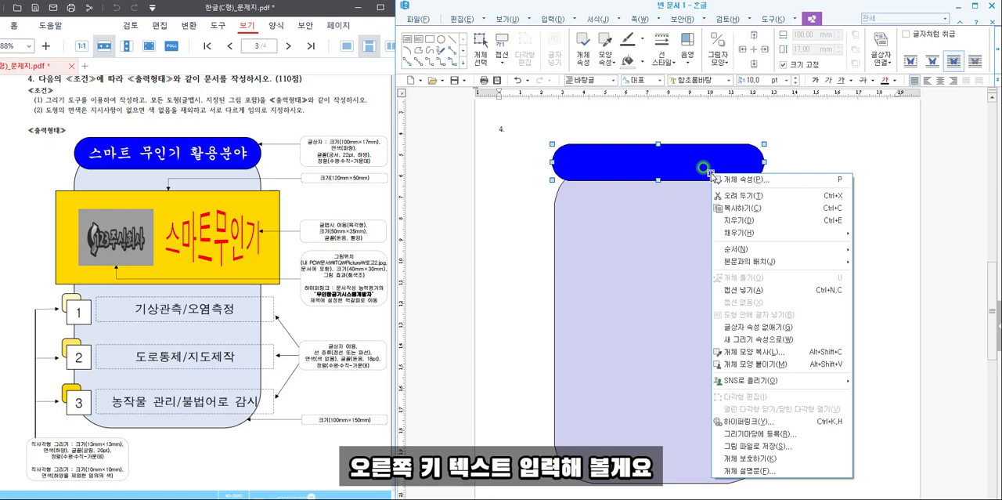
click(814, 152)
- Place the text cursor inside the blue title box for text entry
click(665, 161)
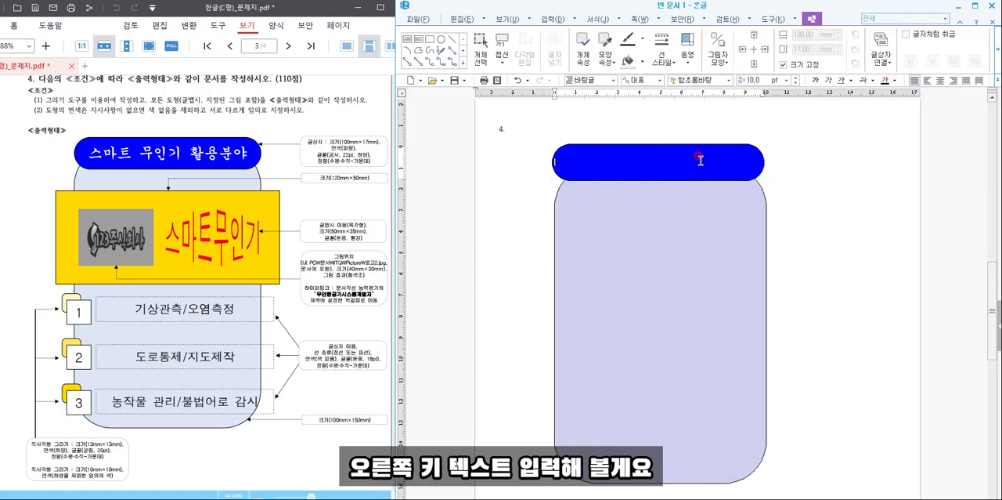
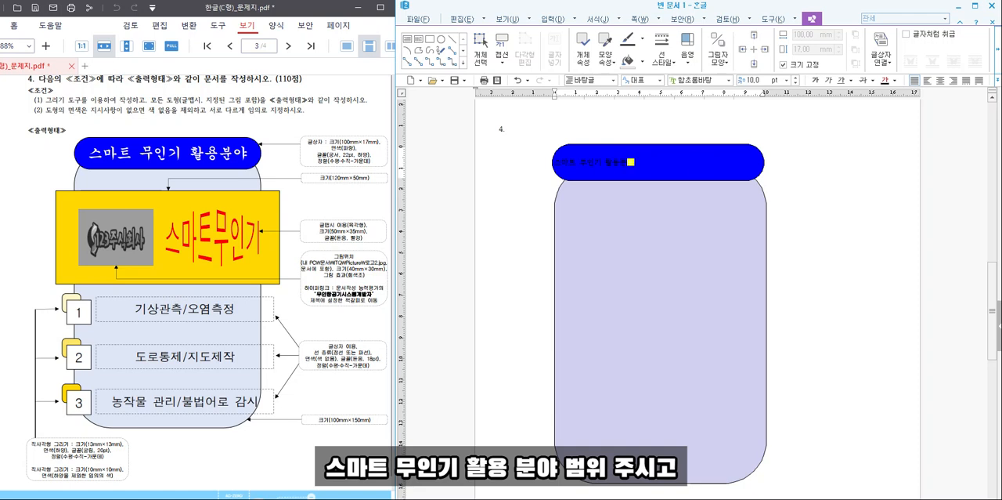
- Format the title text 스마트 무인기 활용분야 in the 궁서 font at 22 pt
click(699, 160)
drag(555, 162, 635, 163)
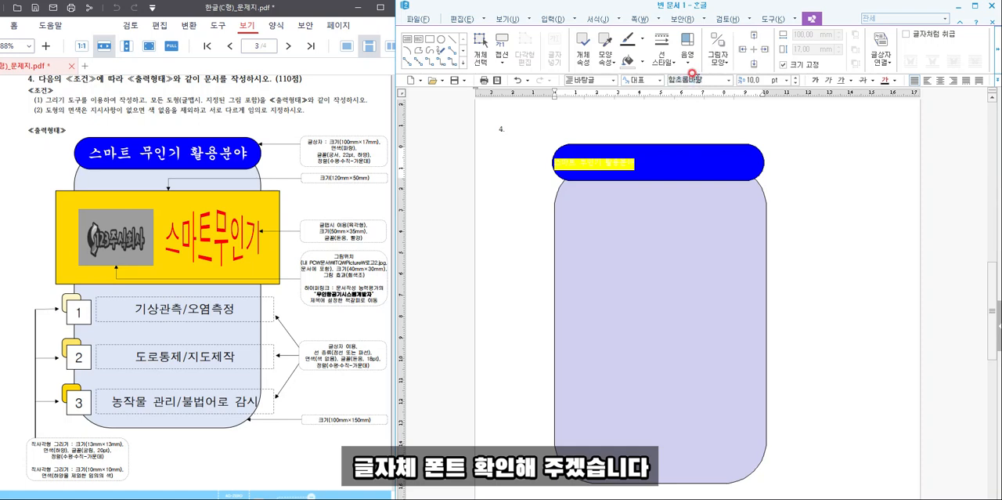
click(694, 77)
text(궁서)
key(Return)
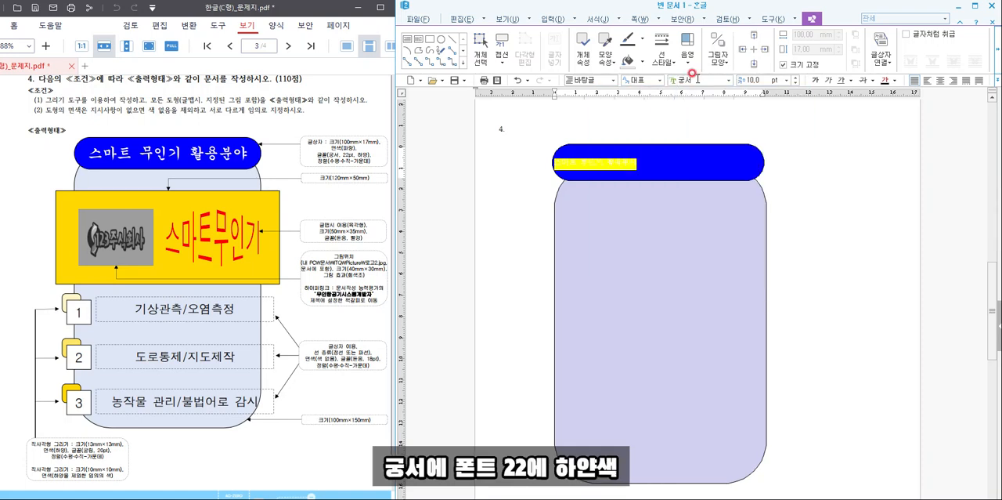
click(746, 76)
key(Return)
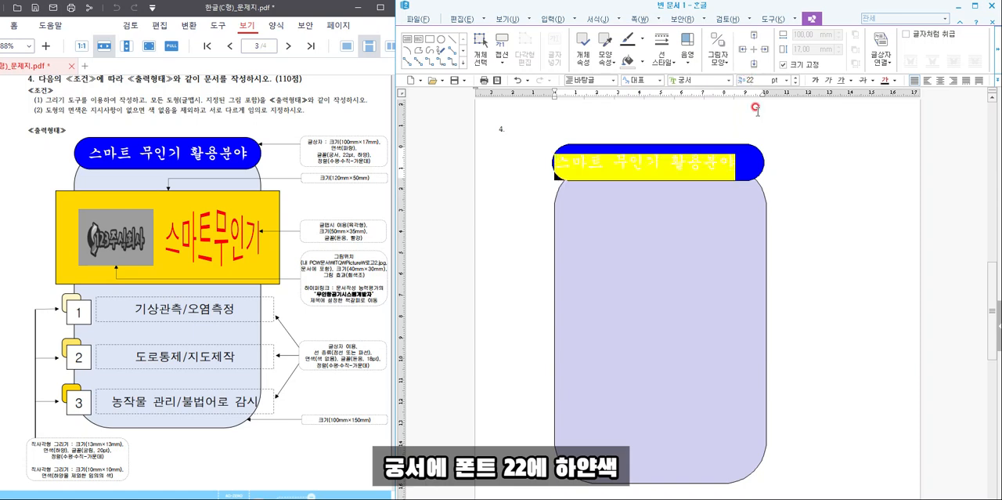
- Colour the title text white and centre it horizontally in the blue box
click(894, 80)
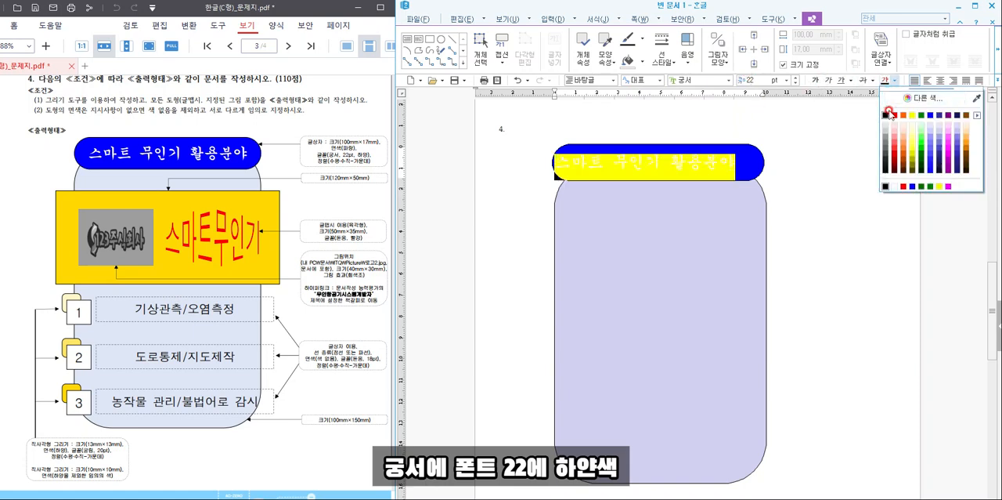
click(895, 185)
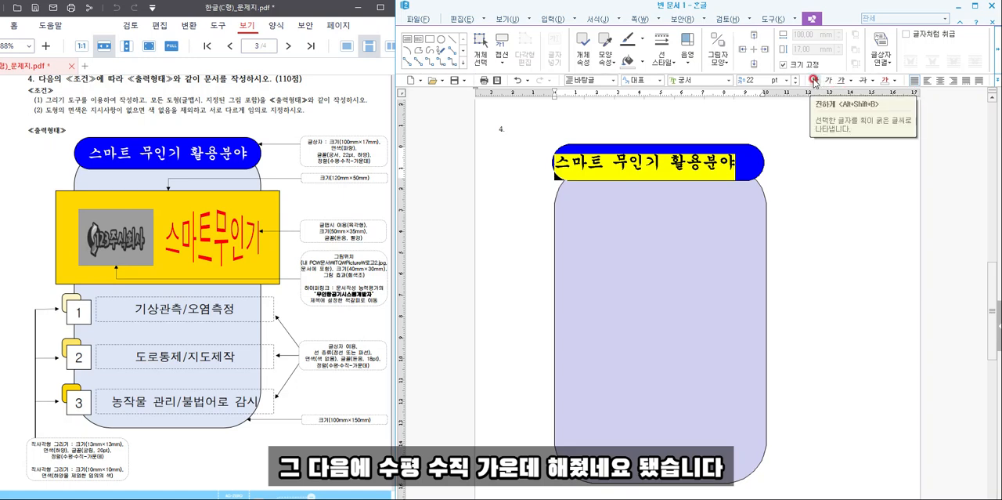
click(941, 80)
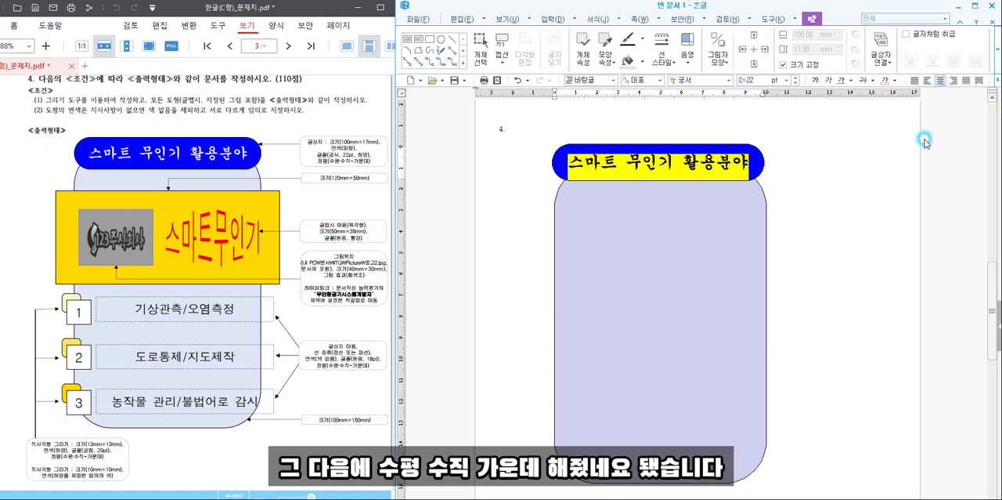
click(879, 186)
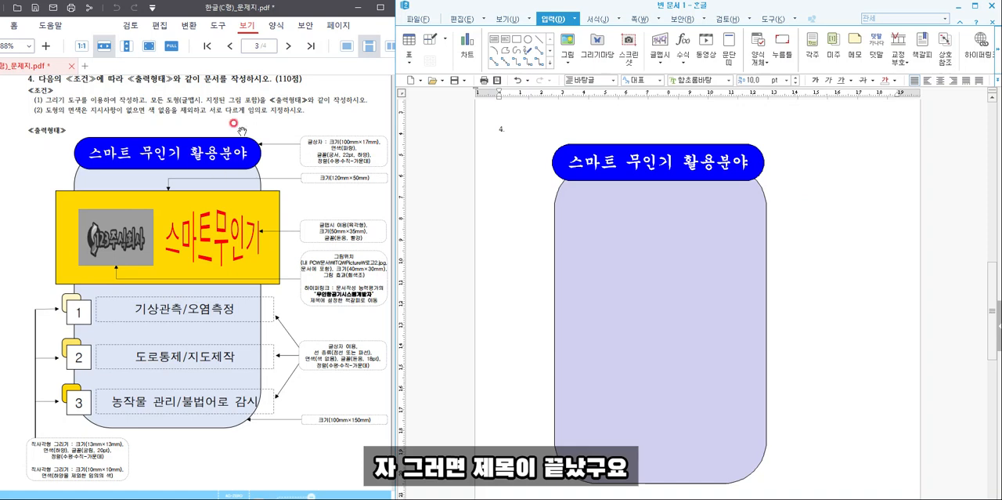
- Draw a rectangle across the background shape below the title, sized 120 mm wide and 50 mm high with its size locked (크기 고정)
click(505, 39)
mouse_move(537, 218)
mouse_down()
mouse_move(630, 256)
mouse_move(778, 286)
mouse_move(786, 300)
mouse_up()
double_click(763, 271)
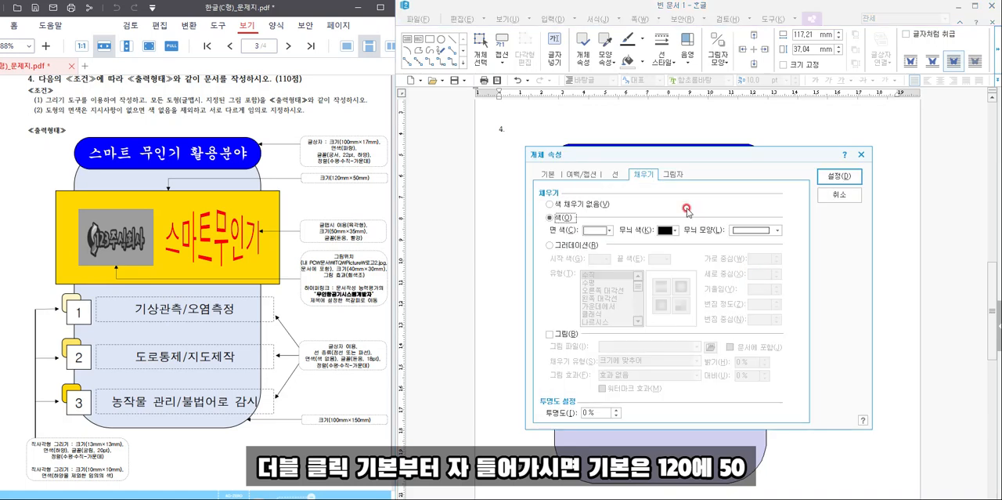
click(552, 174)
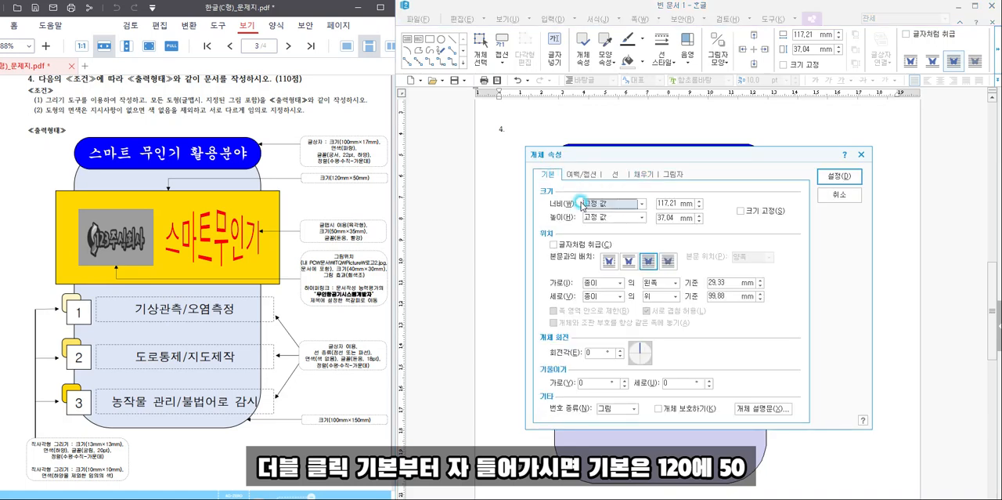
click(662, 203)
text(120)
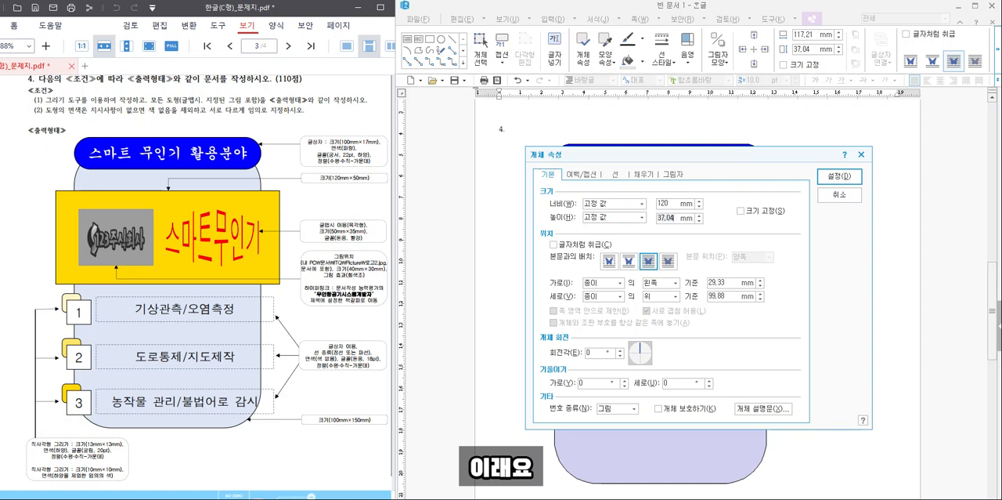
click(769, 210)
- Fill the rectangle with light orange and position it centred across the background shape beneath the title box
click(643, 174)
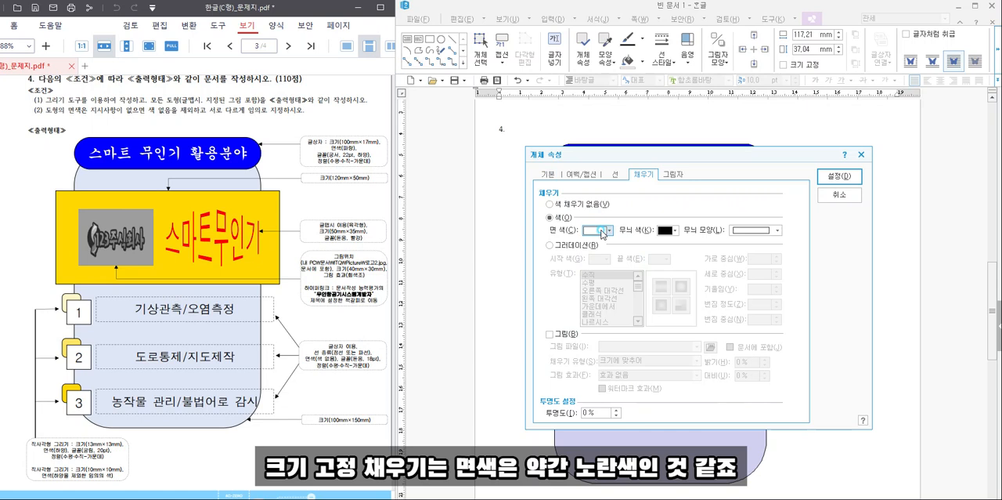
click(609, 230)
click(669, 275)
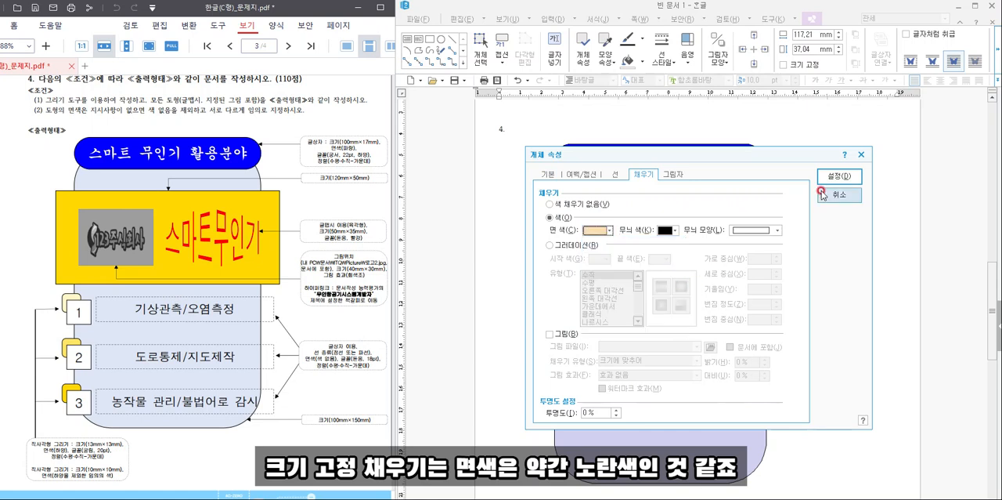
click(839, 175)
drag(705, 261, 701, 252)
click(749, 267)
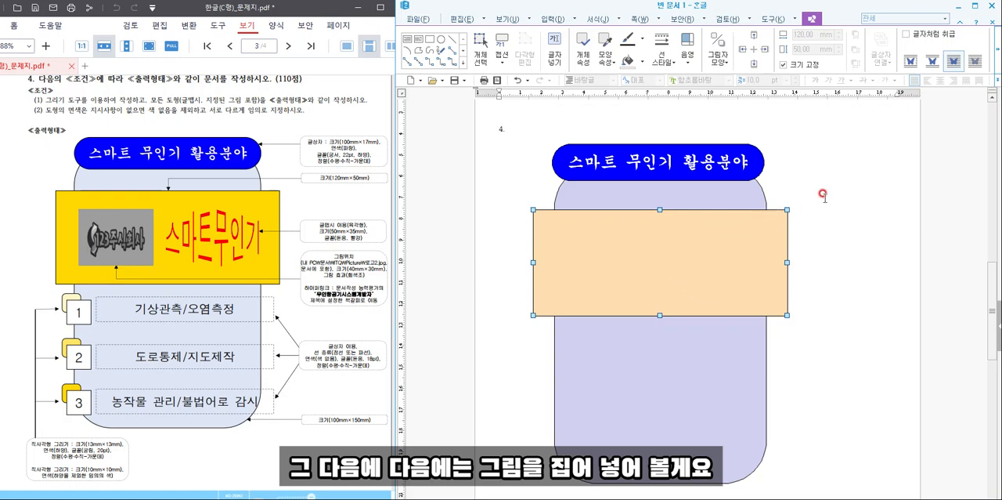
click(558, 206)
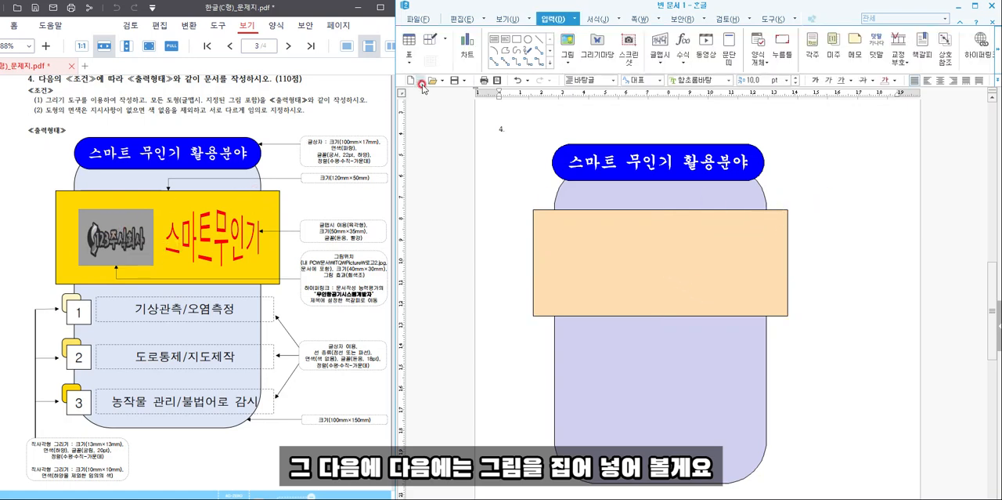
- Insert the picture 로고2 from the ITQ 한글2016 > ITQ > Picture folder, placing it beside the orange rectangle
click(567, 44)
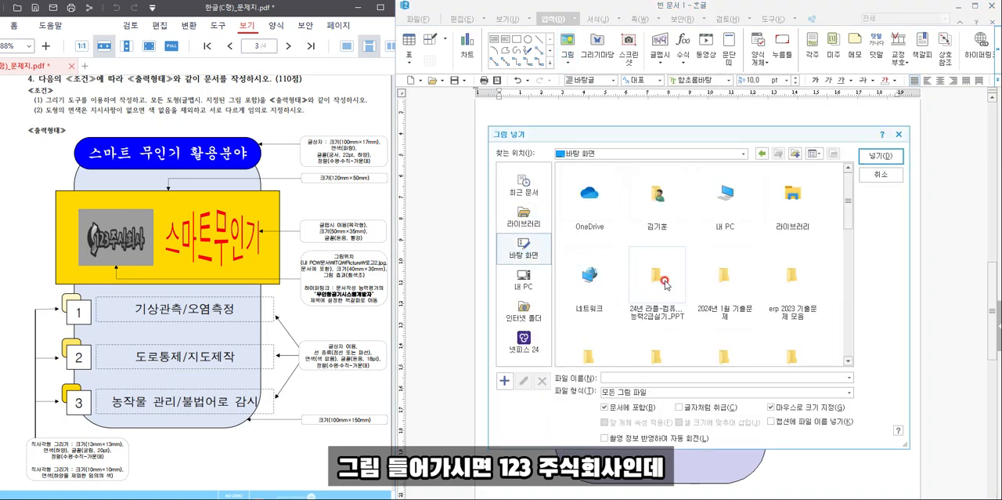
scroll(783, 282, down, 3)
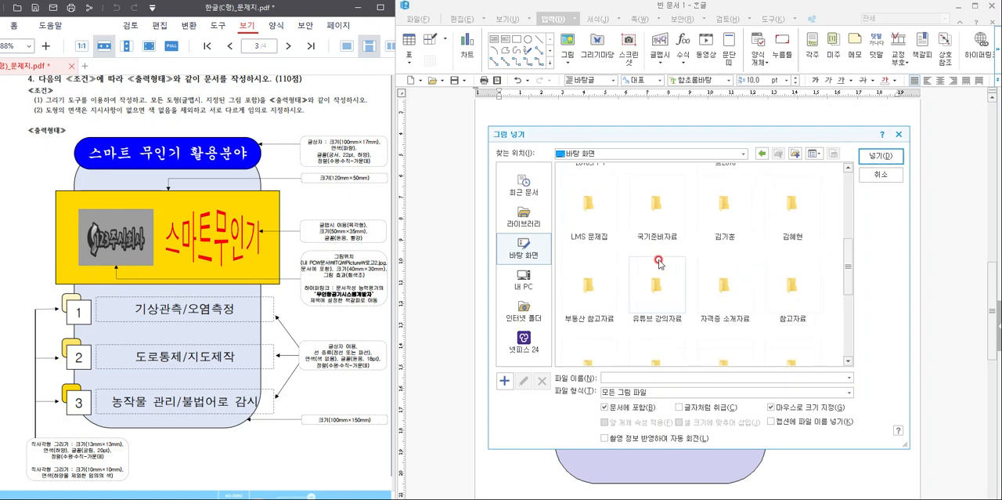
scroll(772, 286, down, 2)
scroll(769, 282, up, 5)
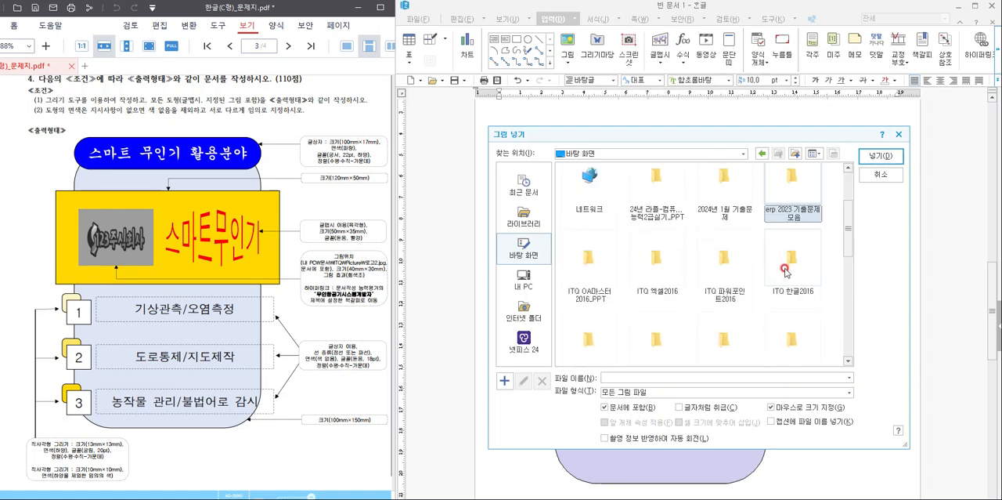
double_click(786, 271)
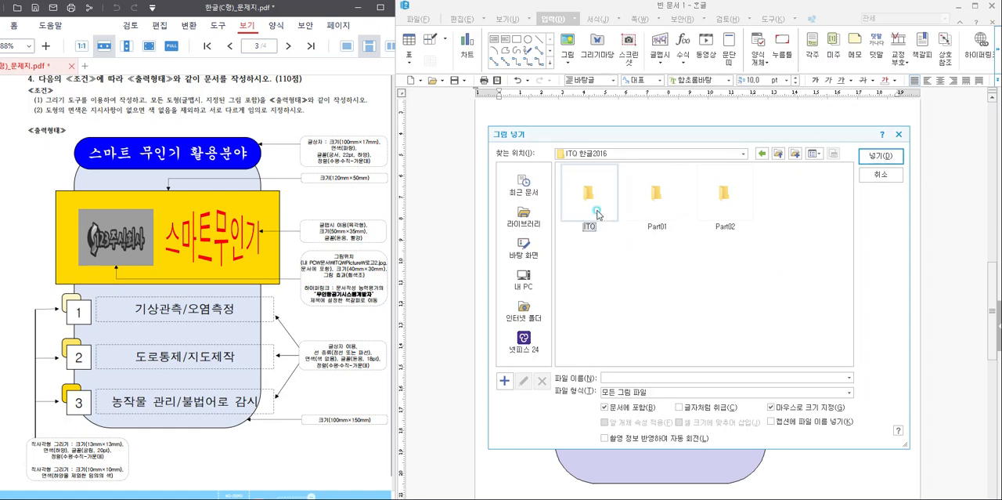
double_click(597, 214)
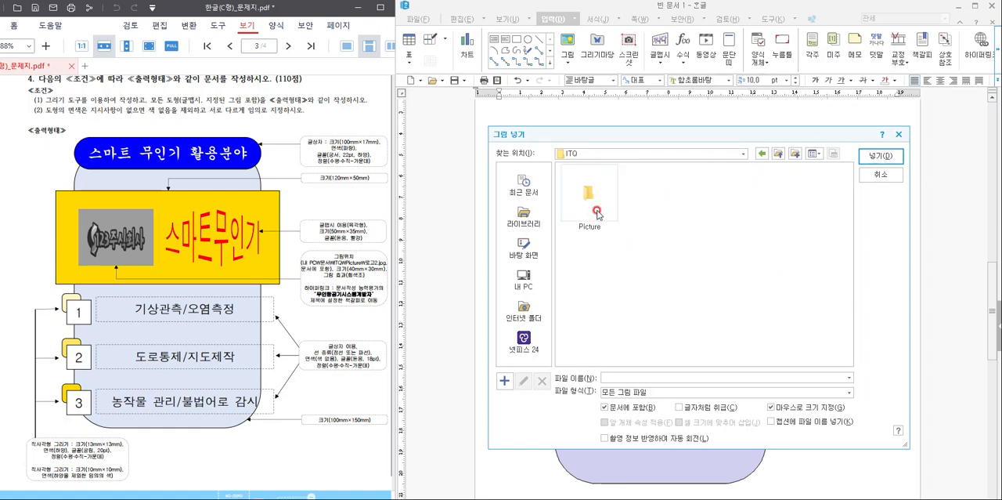
click(599, 213)
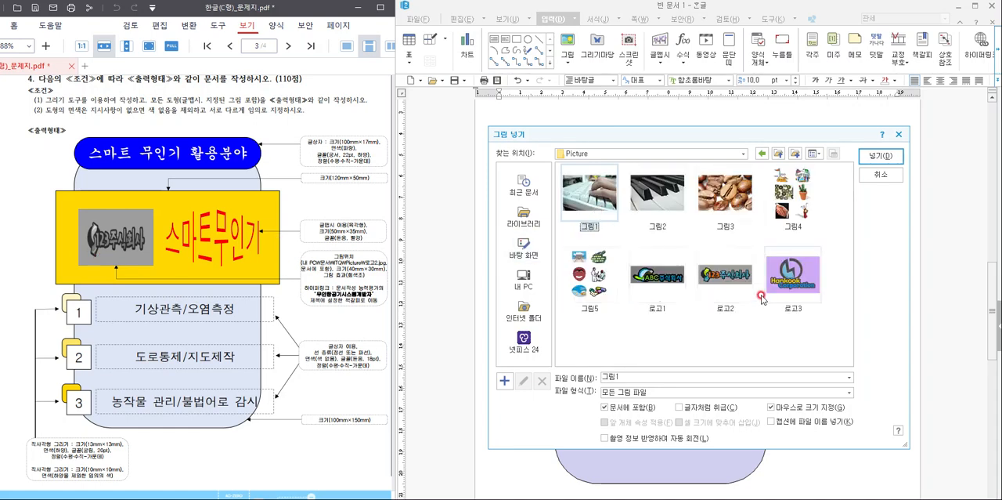
double_click(730, 287)
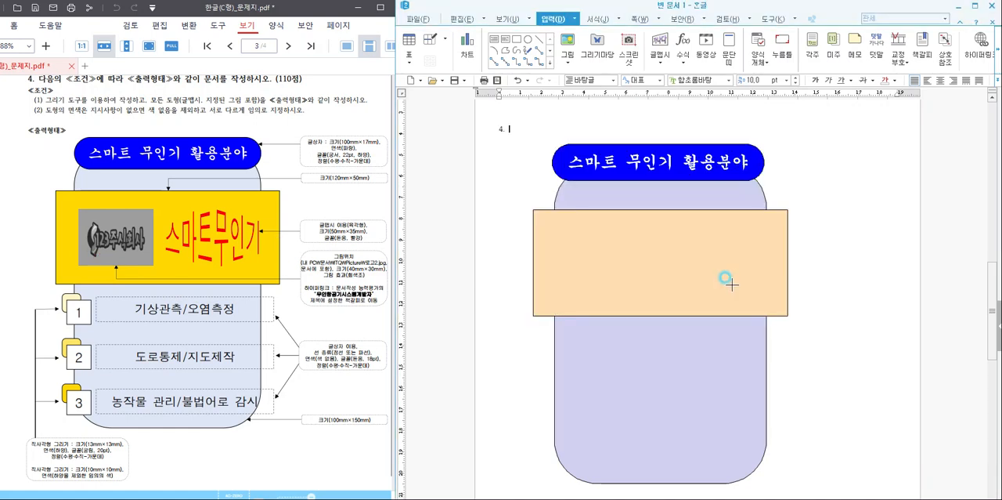
drag(814, 262, 860, 316)
- Set the logo picture to 40 mm wide and 30 mm high with its size locked, and apply the grayscale effect (회색조)
double_click(862, 310)
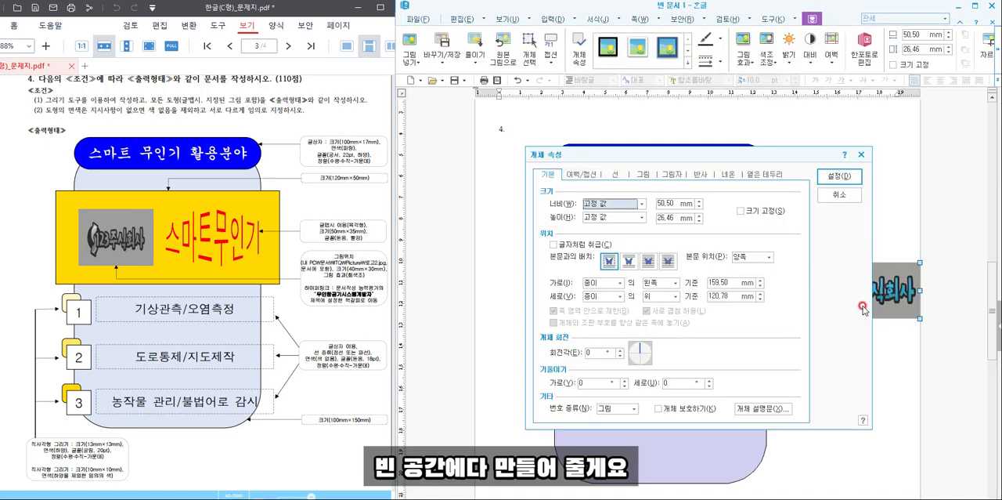
click(662, 202)
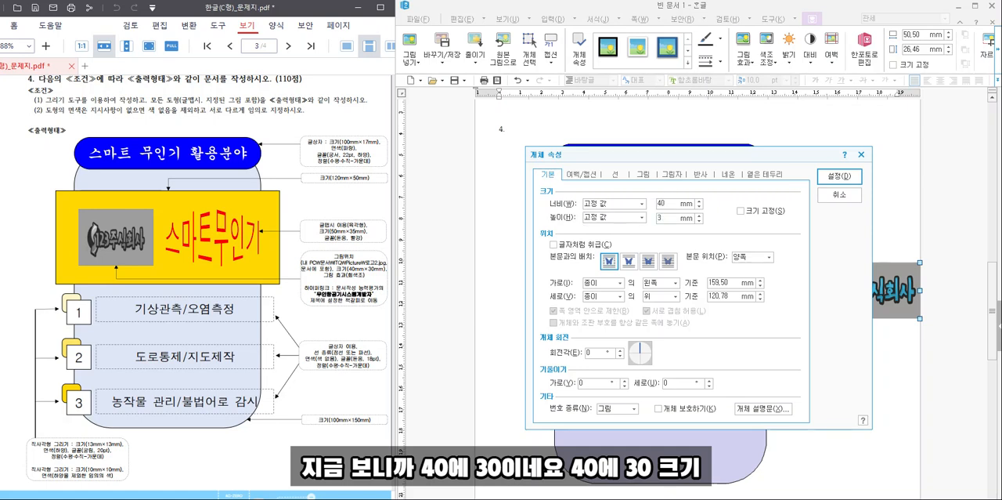
click(642, 174)
click(598, 379)
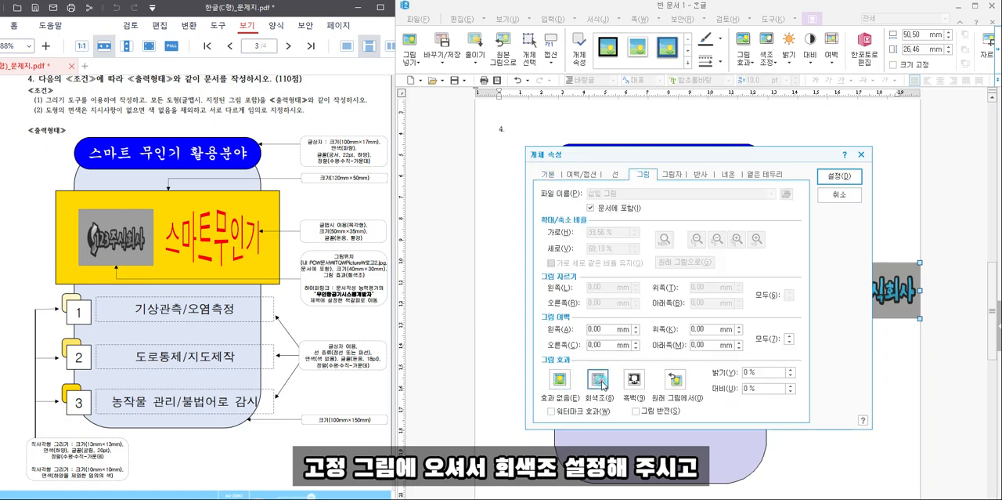
click(839, 176)
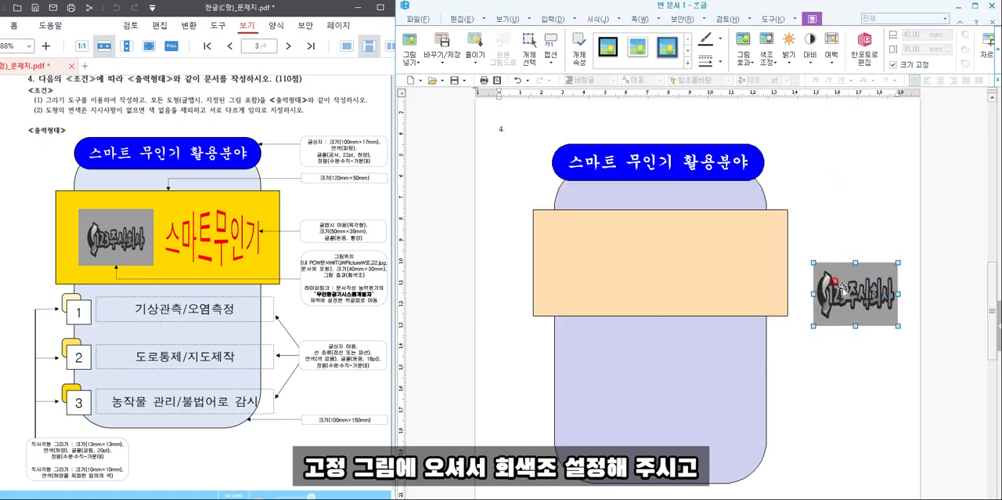
- Arrange the logo picture in front of text (글 앞으로) and move it onto the left part of the orange rectangle
double_click(844, 288)
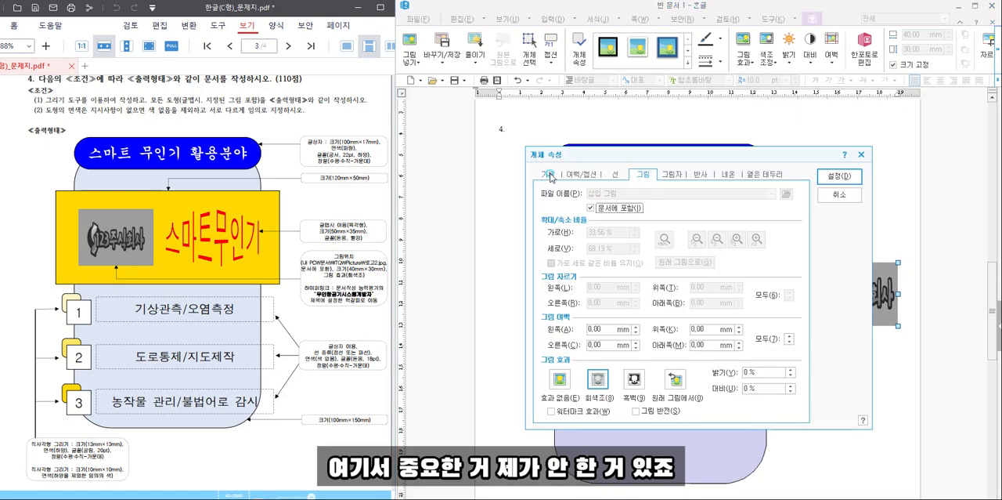
click(649, 260)
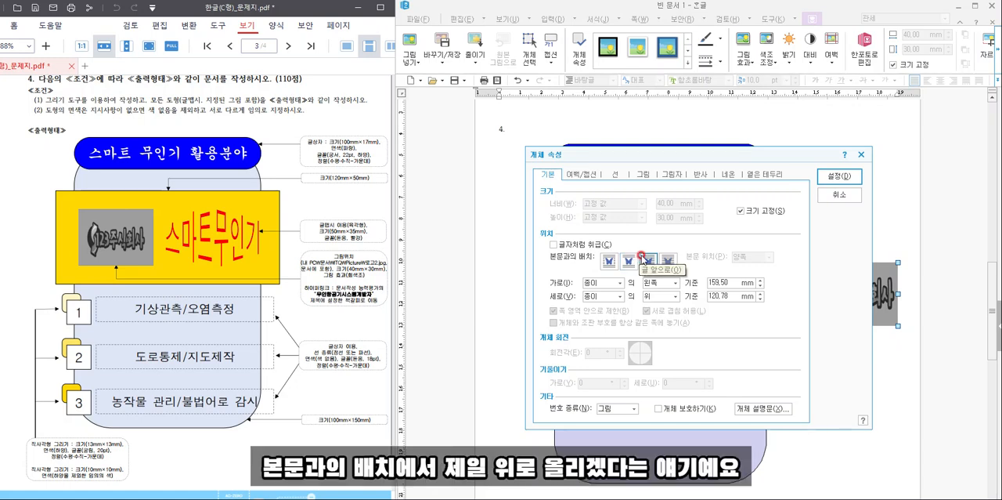
click(642, 258)
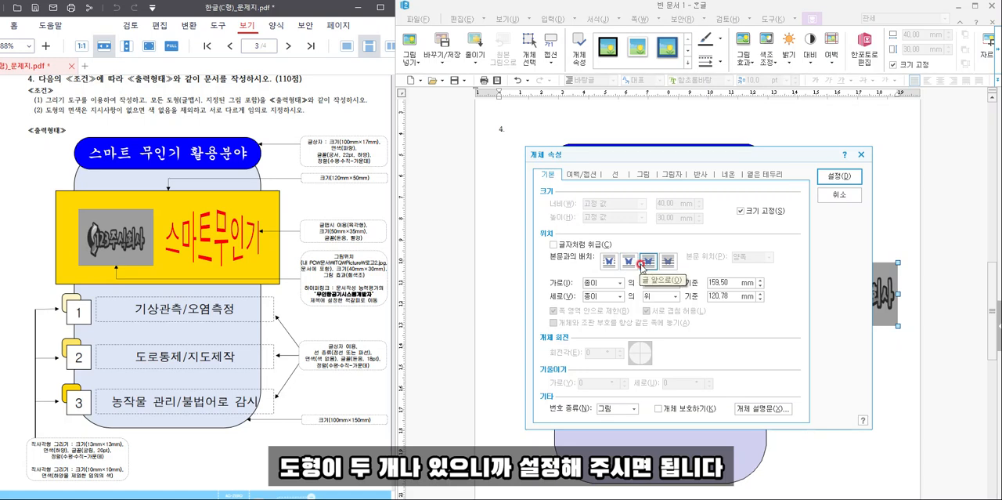
click(834, 179)
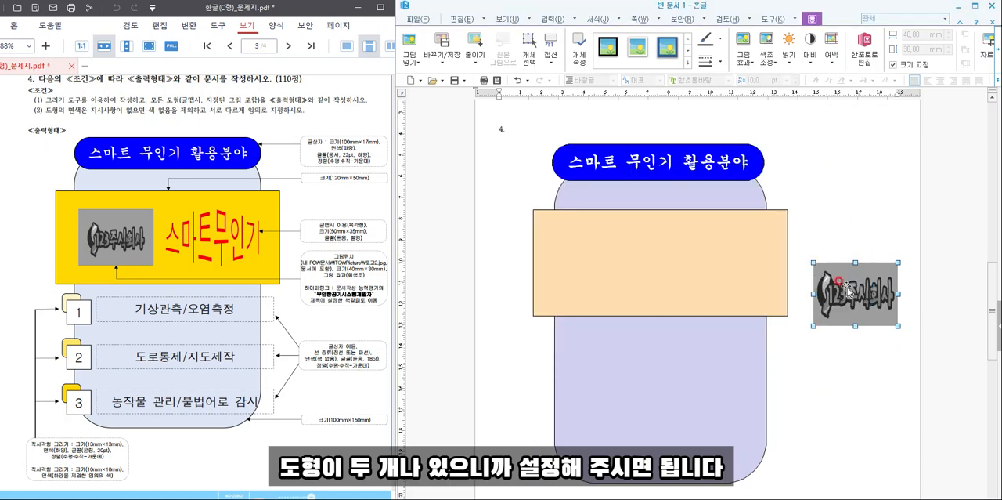
drag(854, 298, 594, 267)
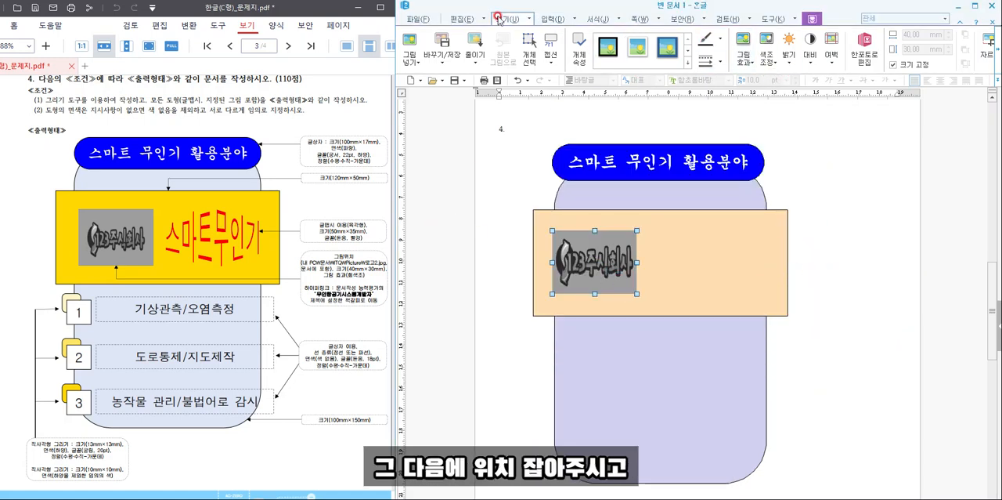
- Create the word art 스마트무인기 in the 돋움 font with the hexagon shape (육각형)
click(553, 19)
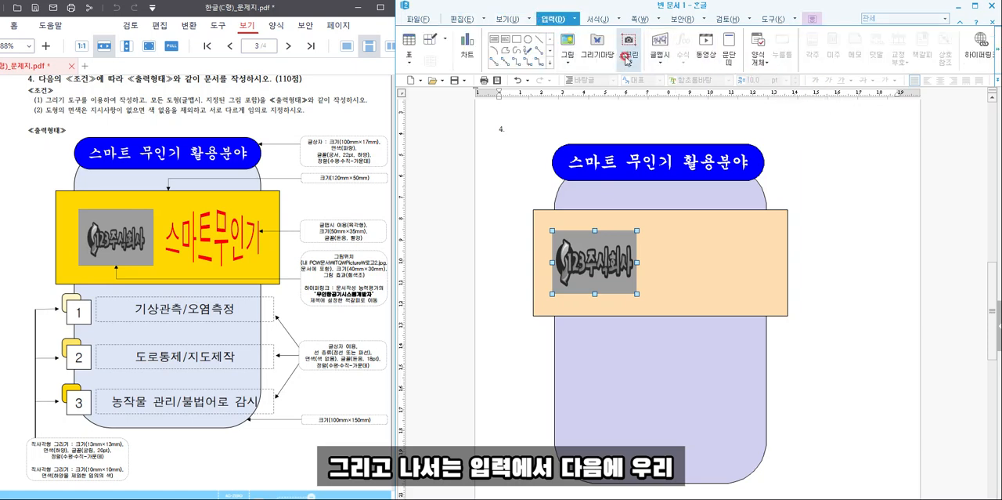
click(464, 17)
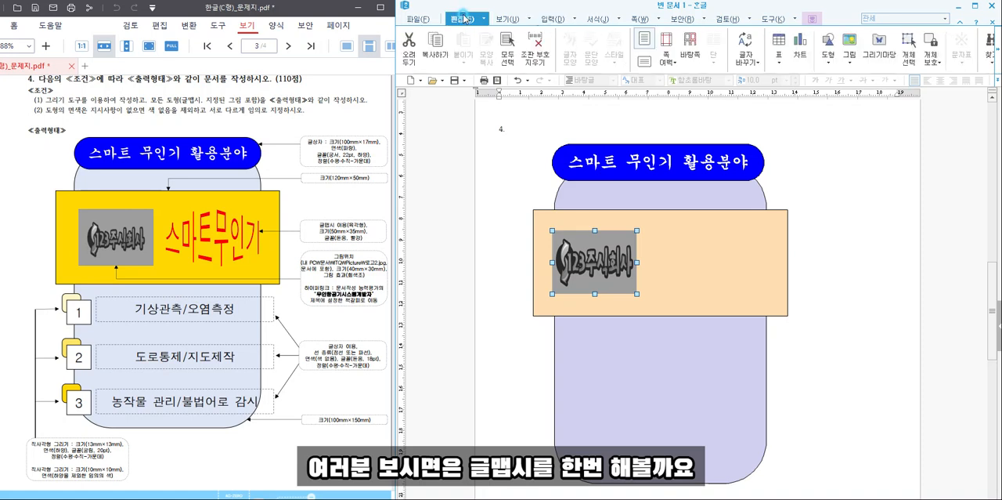
click(877, 218)
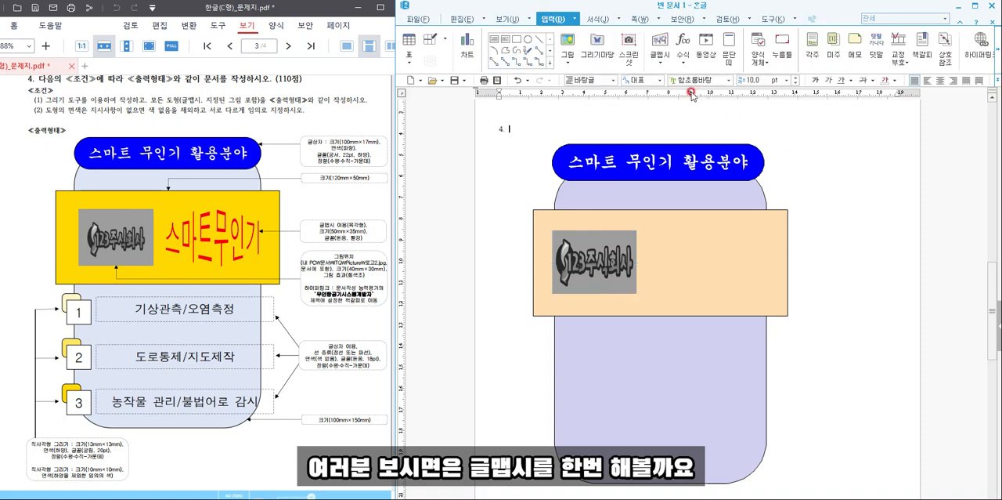
click(661, 48)
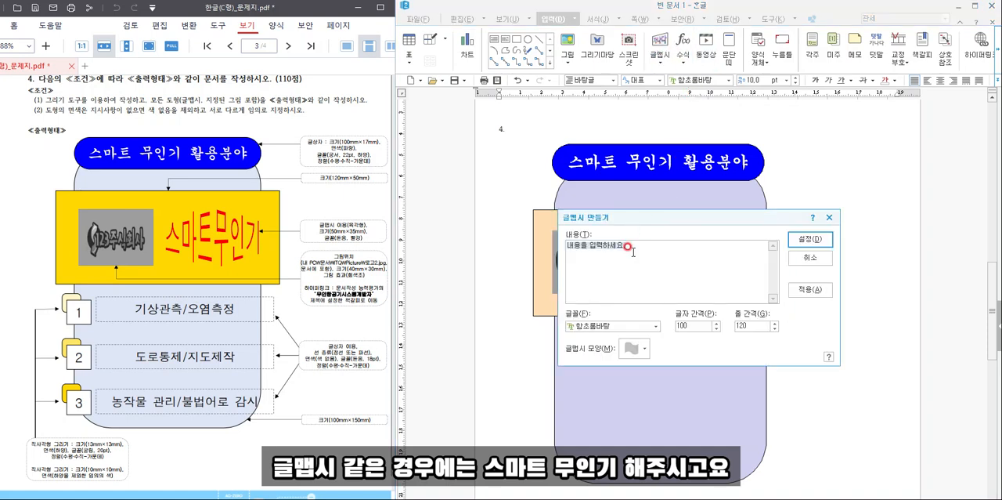
text(스마트무인기)
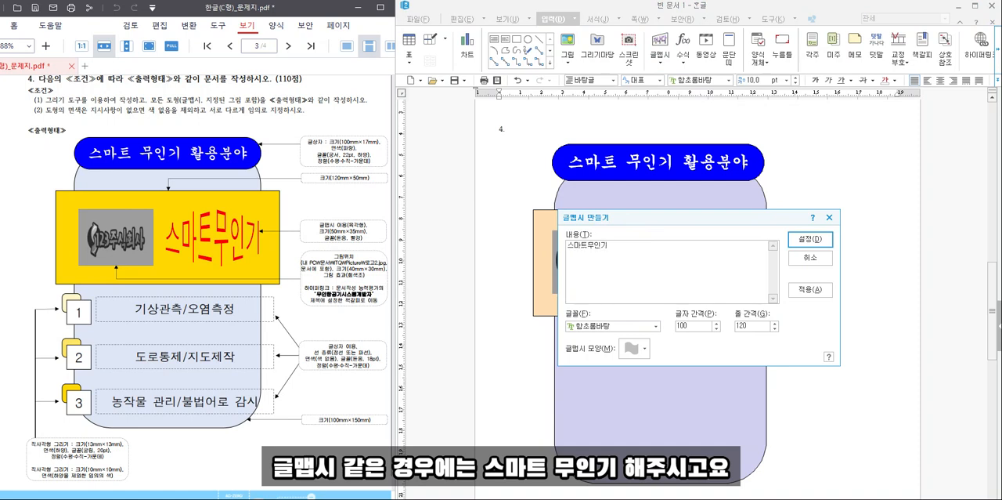
click(598, 326)
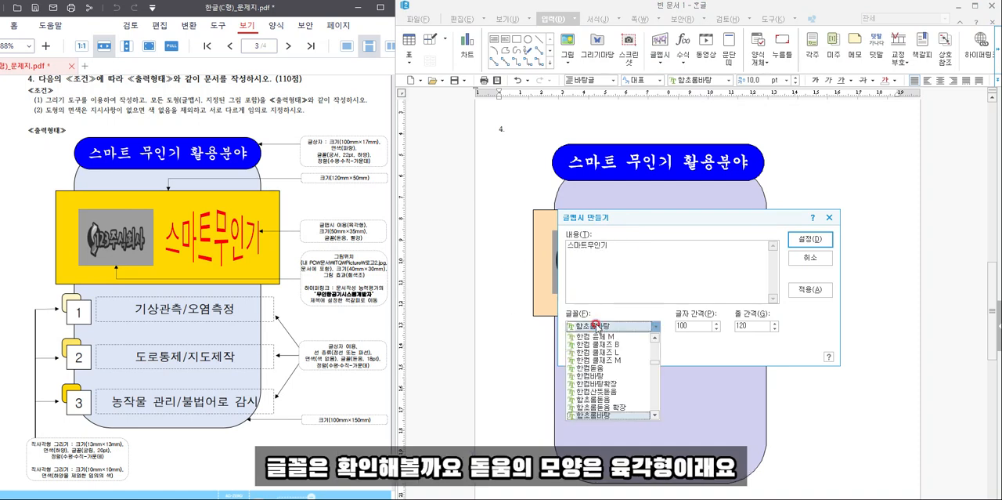
text(돋움)
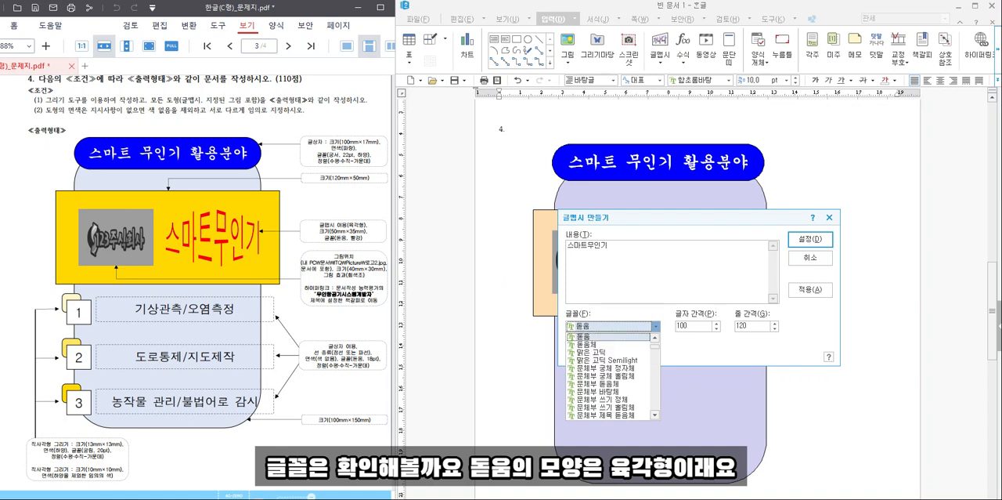
key(Return)
click(625, 351)
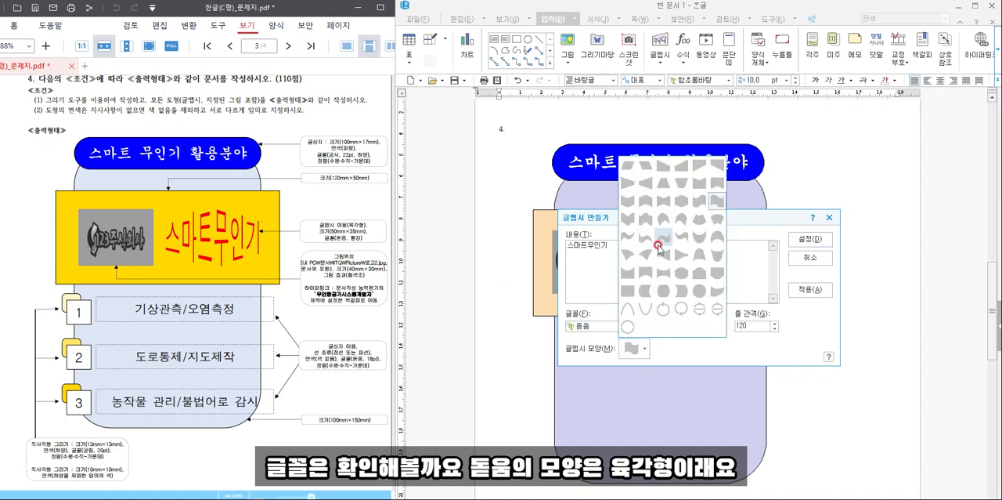
click(682, 205)
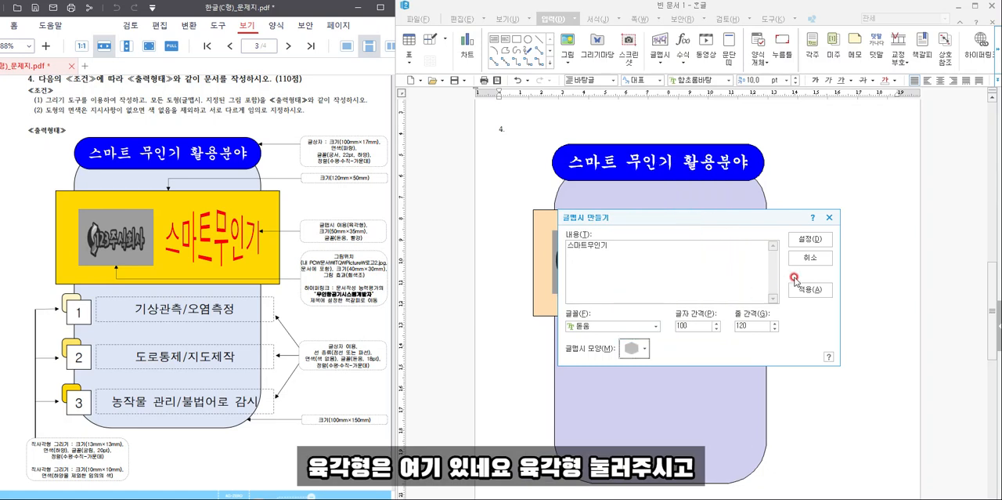
click(810, 239)
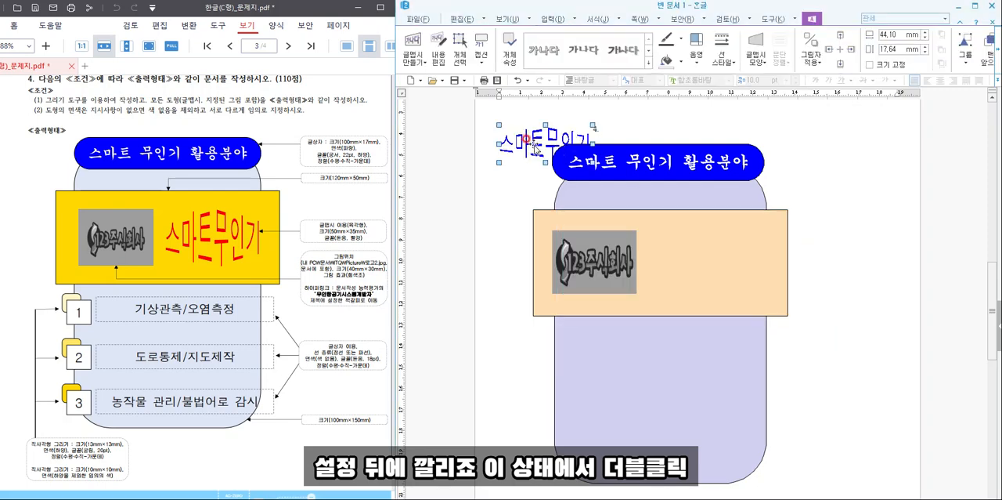
- Place the word art in front of text (글 앞으로) and set it to 50 mm wide and 35 mm high with its size locked
double_click(535, 146)
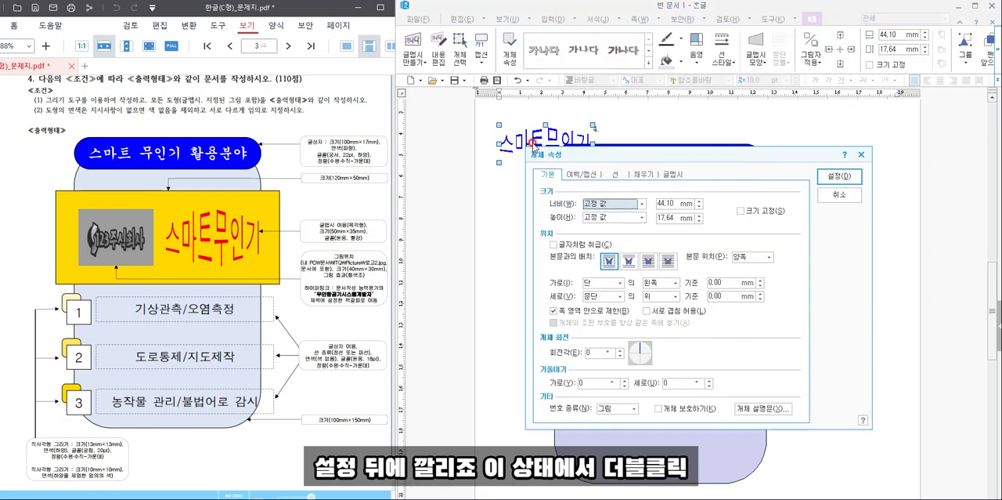
click(647, 261)
click(667, 202)
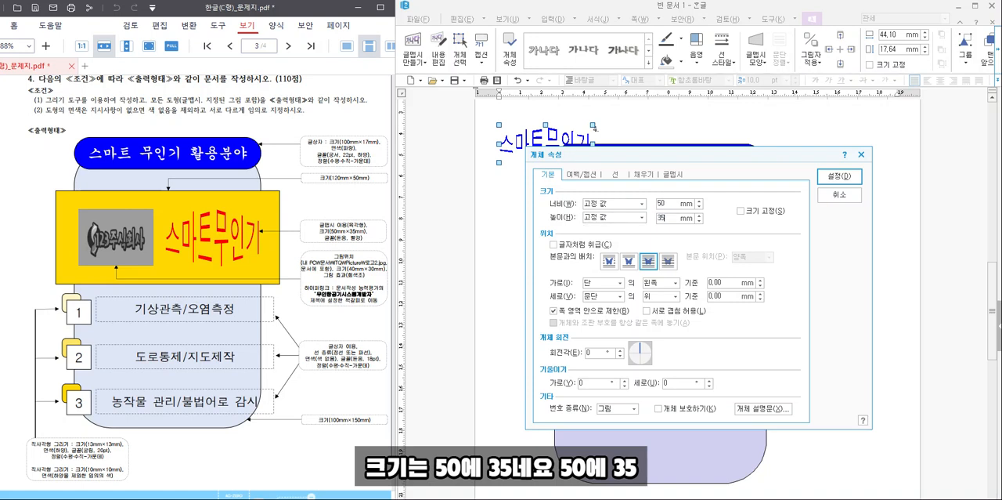
click(740, 210)
- Fill the word art with red and move it onto the orange rectangle, to the right of the logo picture
click(636, 175)
click(595, 229)
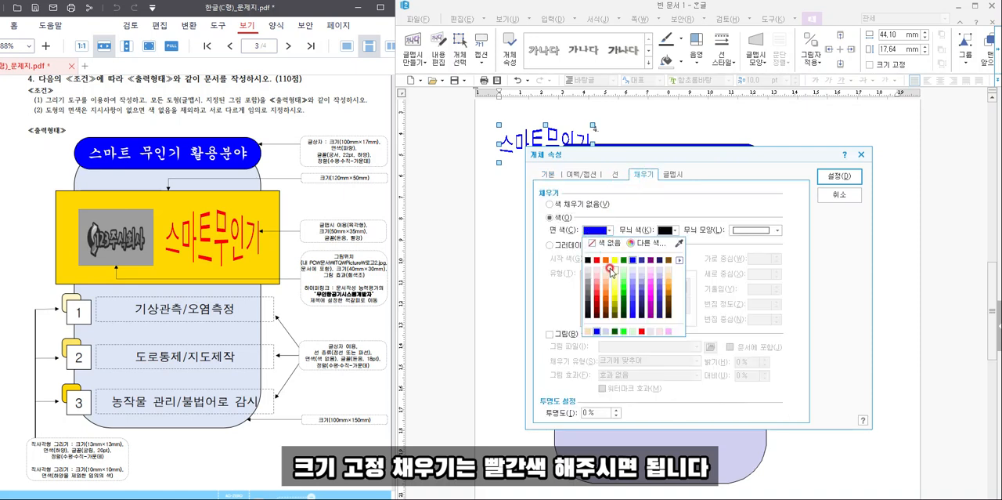
click(598, 261)
click(839, 175)
drag(522, 162, 689, 259)
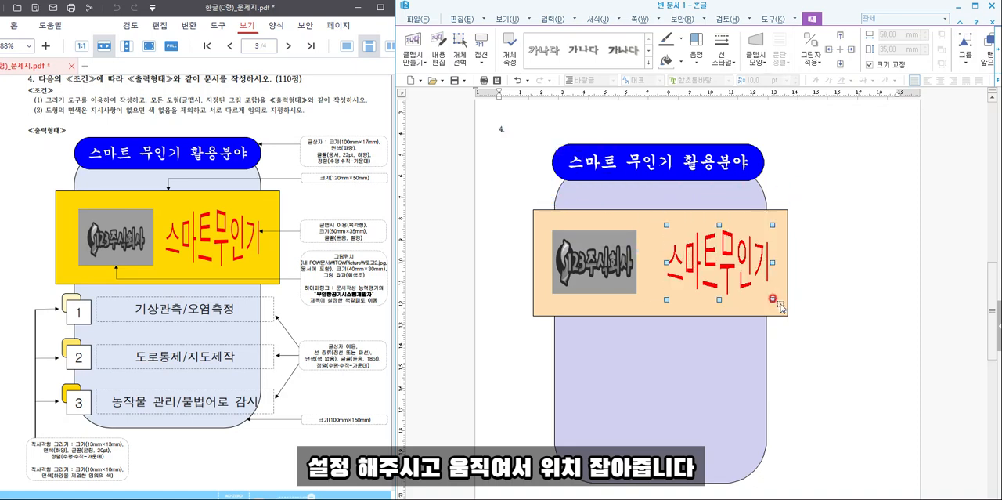
click(851, 313)
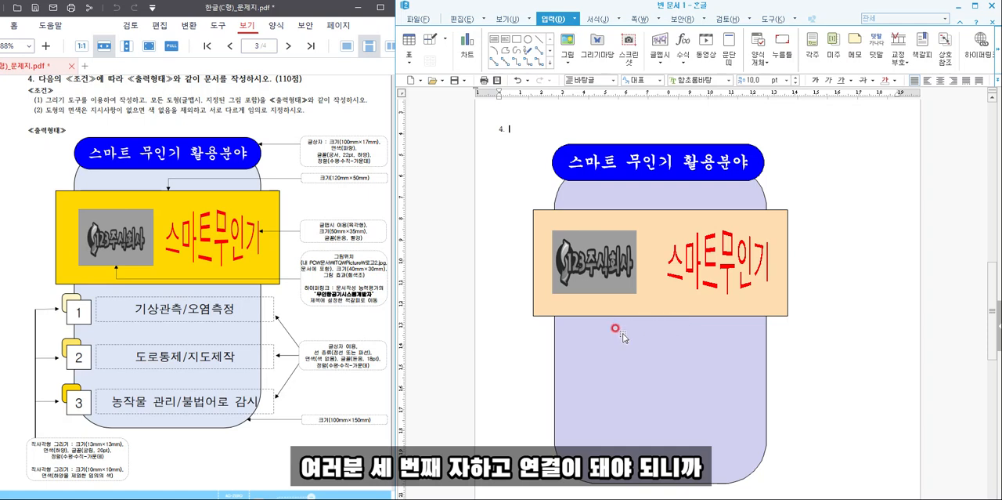
- Draw a small rectangle below the orange rectangle at the background shape's left edge, sized 10 mm by 10 mm with the size locked
scroll(623, 335, down, 1)
scroll(147, 319, down, 1)
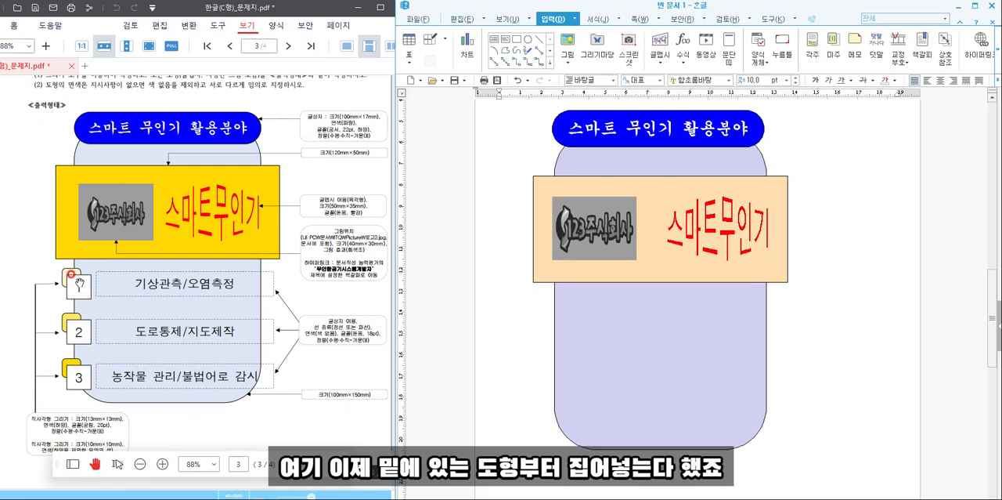
click(517, 39)
drag(540, 297, 569, 319)
double_click(567, 308)
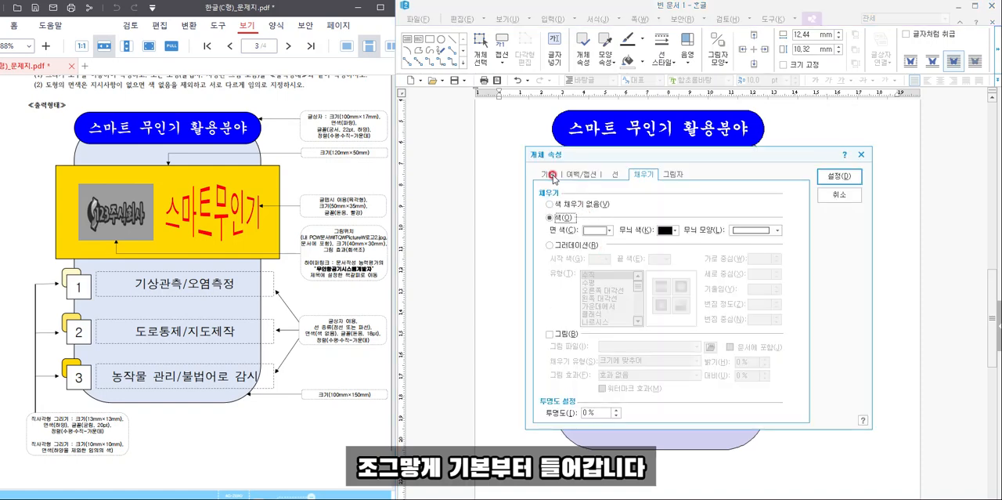
click(549, 174)
click(660, 203)
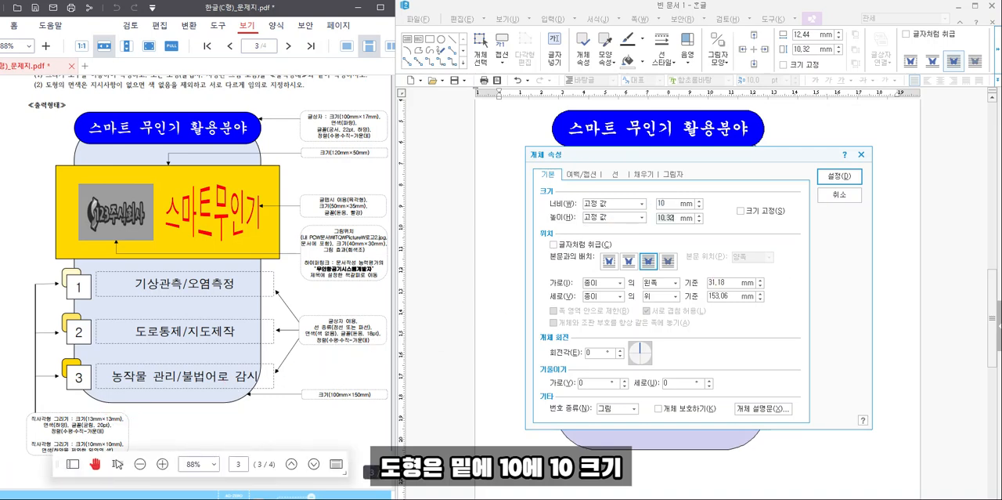
text(10)
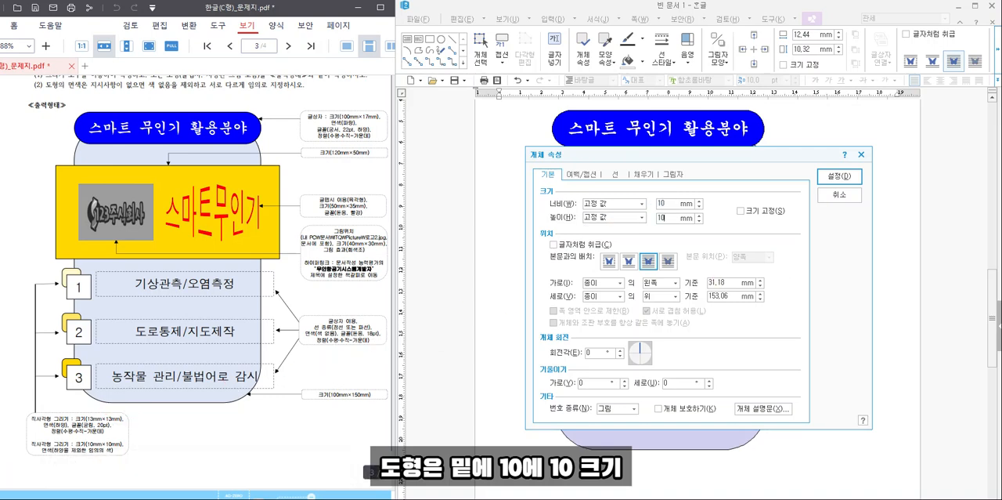
click(757, 213)
- Give the small square rounded corners (둥근 모양) and a pale yellow fill, keeping it just below the orange rectangle
click(618, 175)
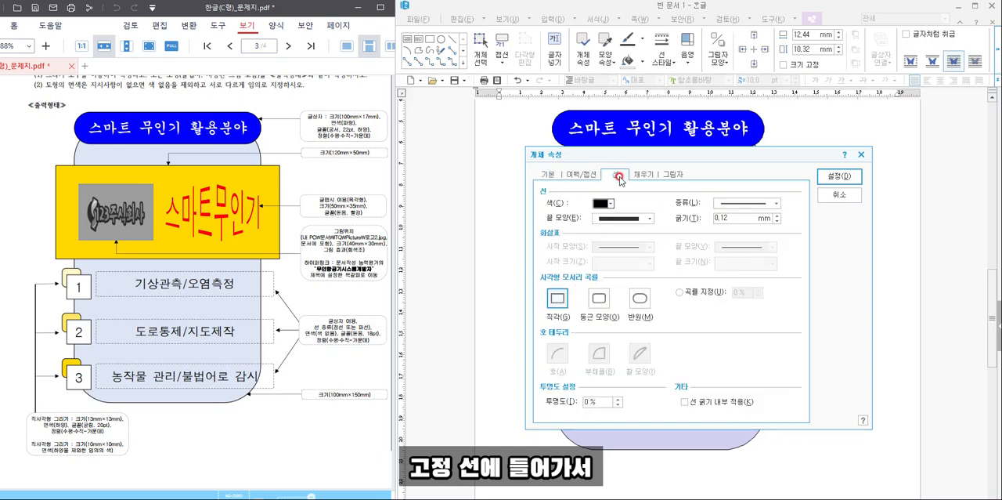
click(599, 300)
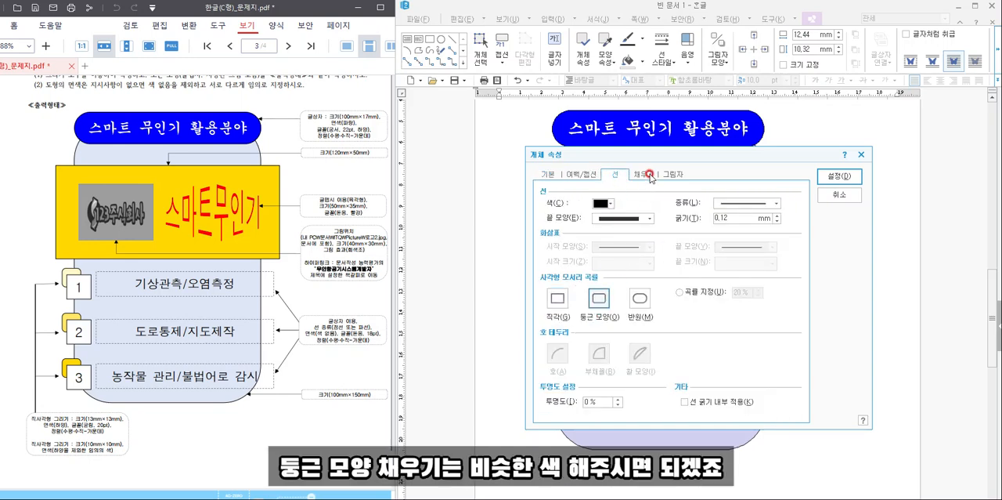
click(649, 174)
click(601, 233)
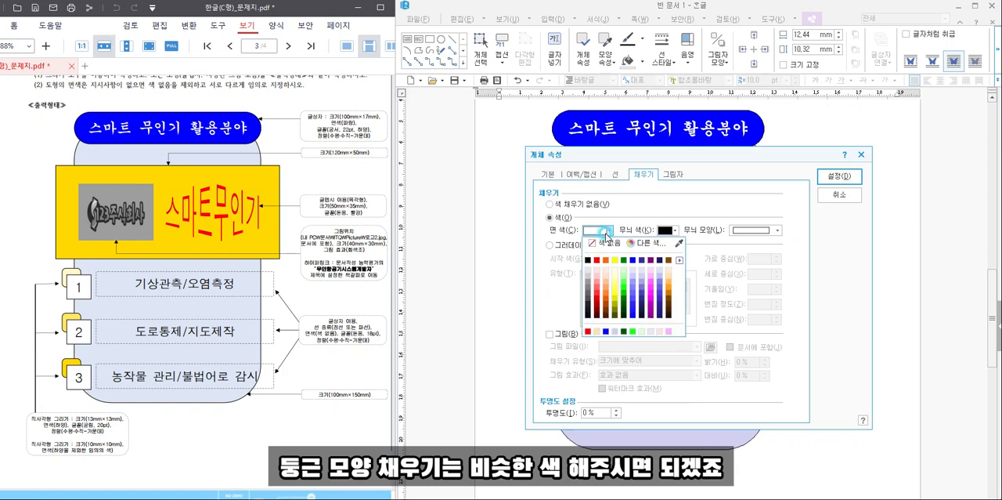
click(618, 277)
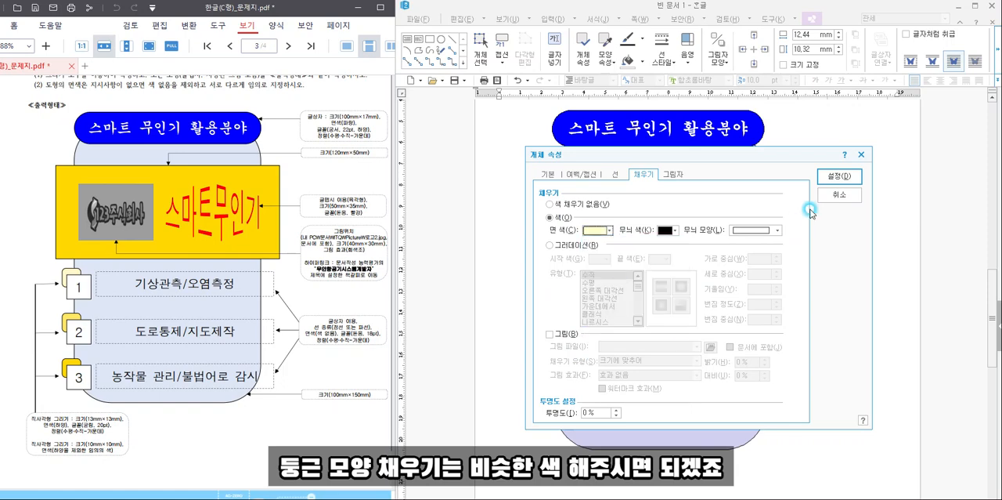
click(839, 175)
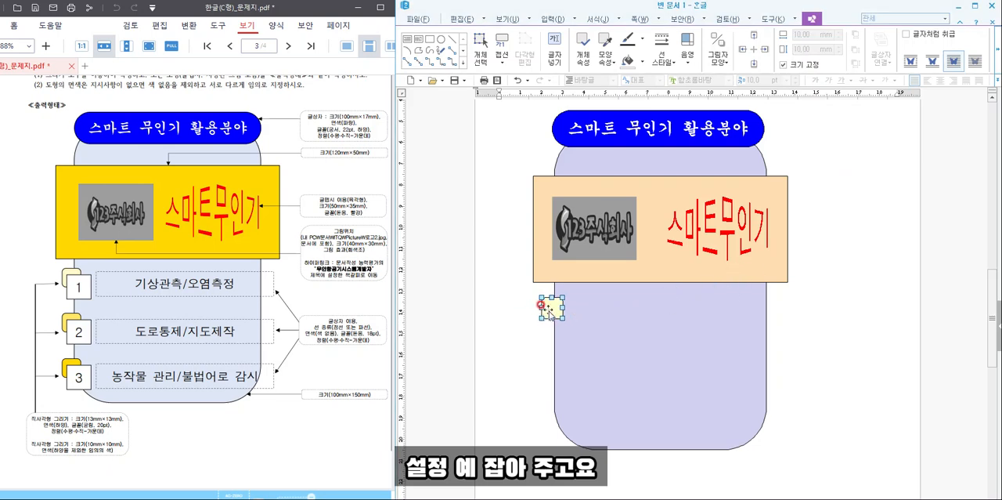
drag(553, 312, 553, 317)
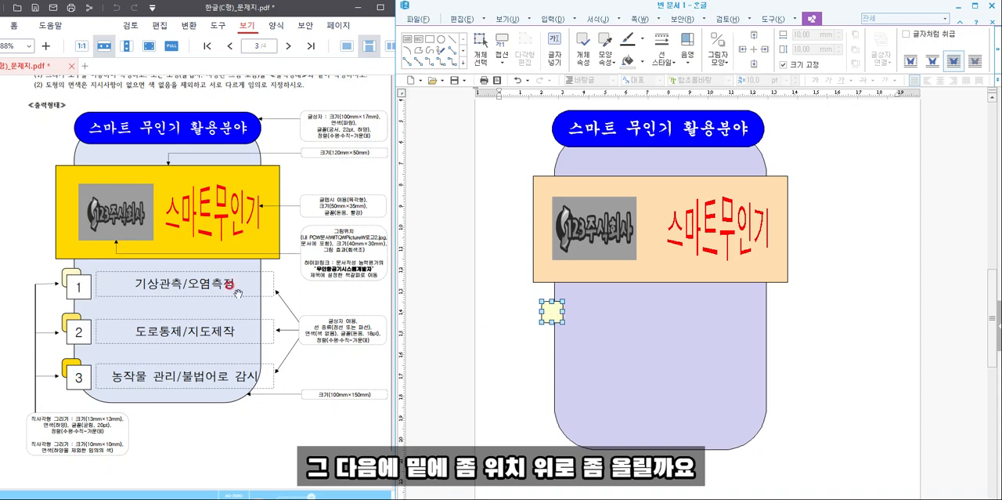
drag(551, 311, 551, 308)
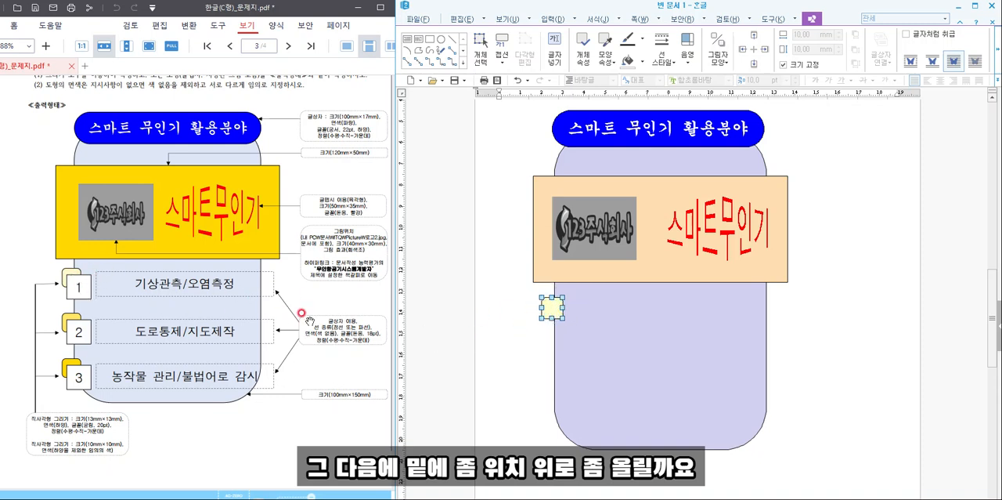
- Draw a white rectangle overlapping the pale yellow square's lower right, sized 13 mm by 13 mm with the size locked
click(433, 40)
drag(552, 306, 583, 334)
double_click(578, 325)
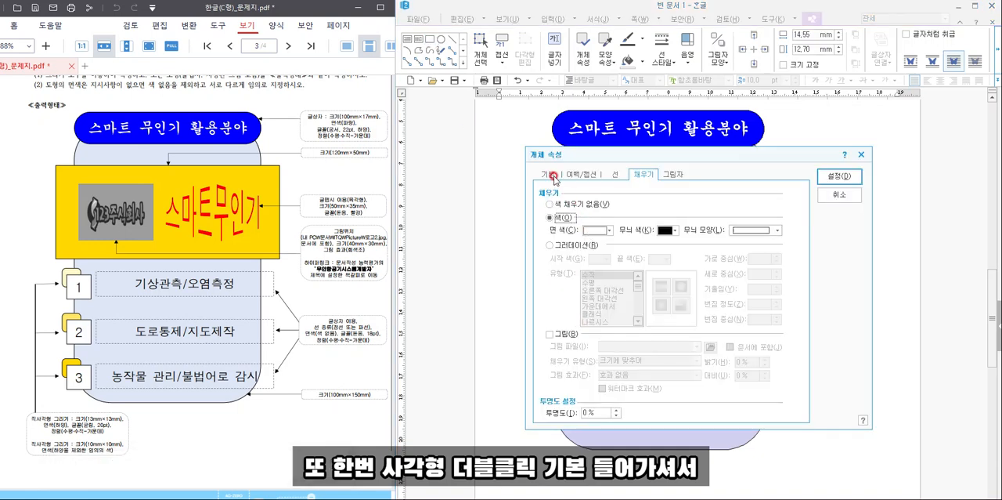
click(675, 203)
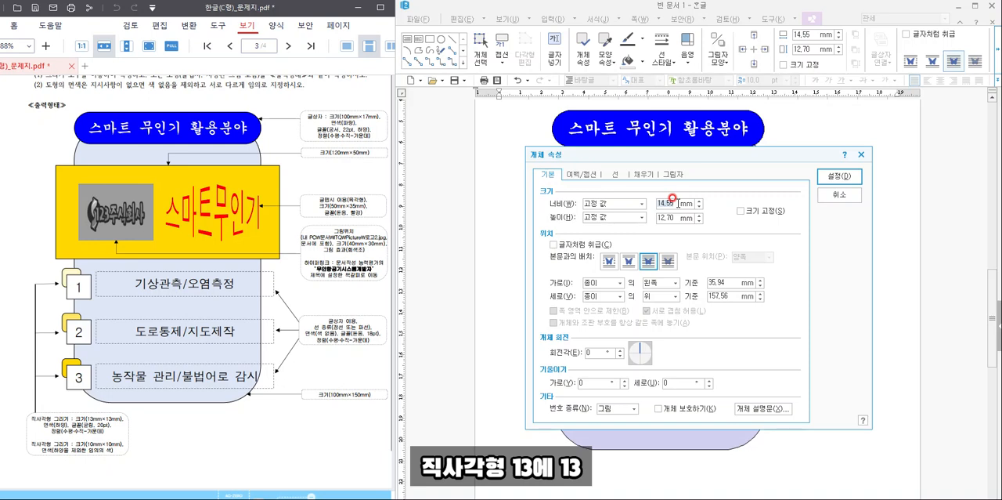
text(13)
key(Tab)
key(Tab)
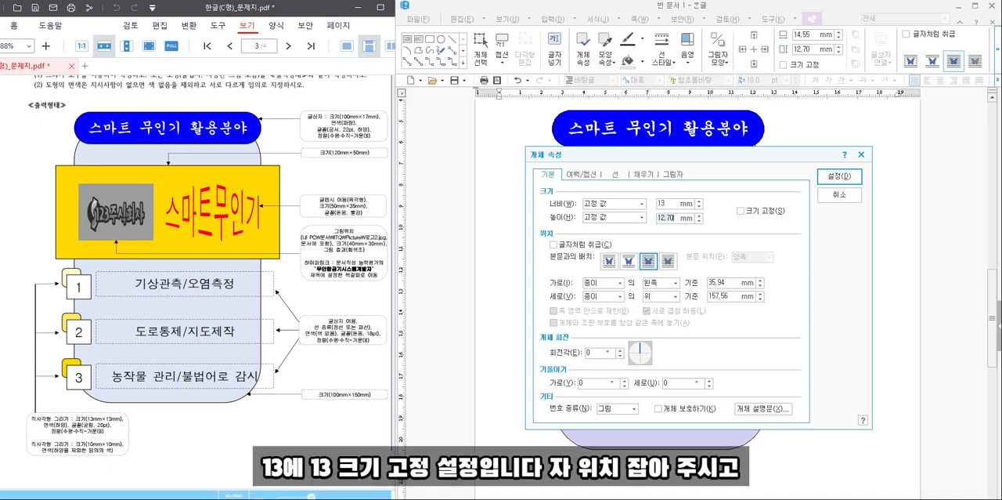
click(741, 211)
click(841, 178)
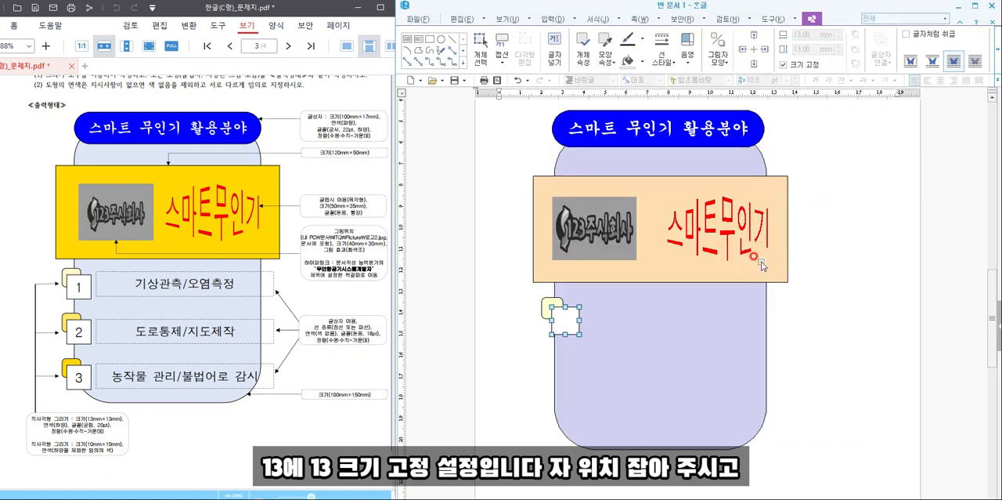
- Nudge the white square up and to the left so it covers more of the pale yellow square
key(Up)
key(Left)
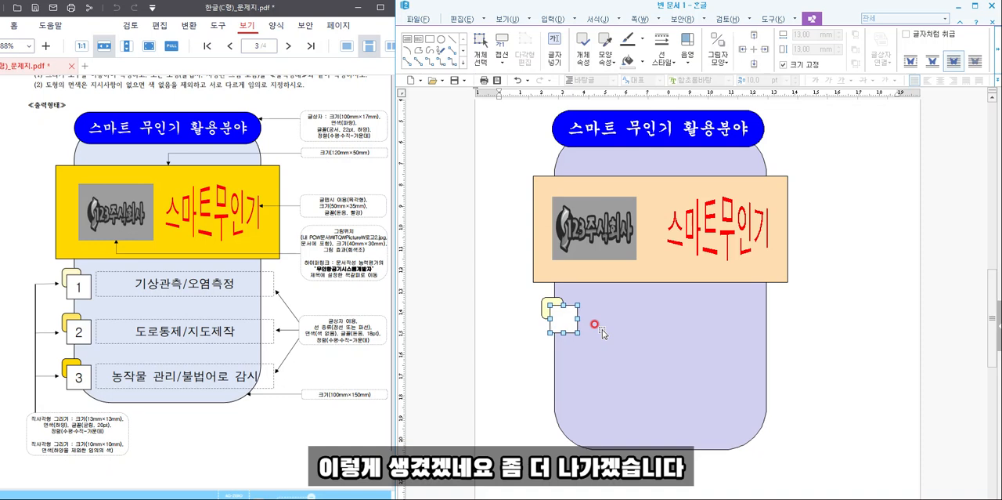
key(Left)
key(Left)
key(Left)
key(Up)
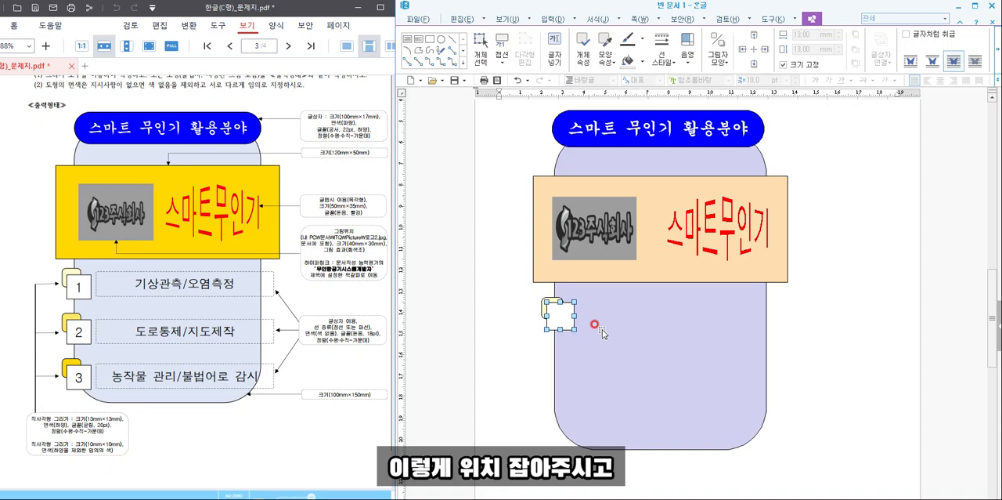
- Make the white square hold text (도형 안에 글자 넣기) and enter the number 1 in it
right_click(562, 318)
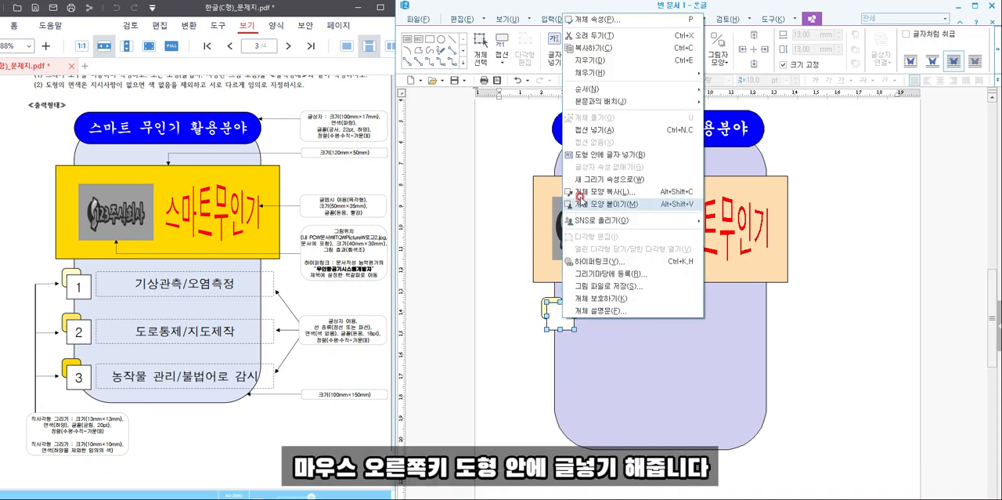
click(608, 154)
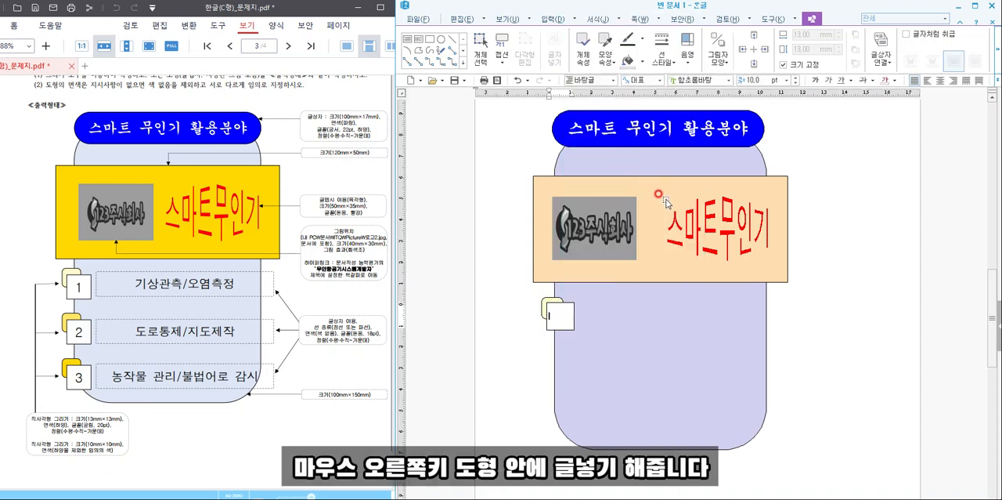
text(1)
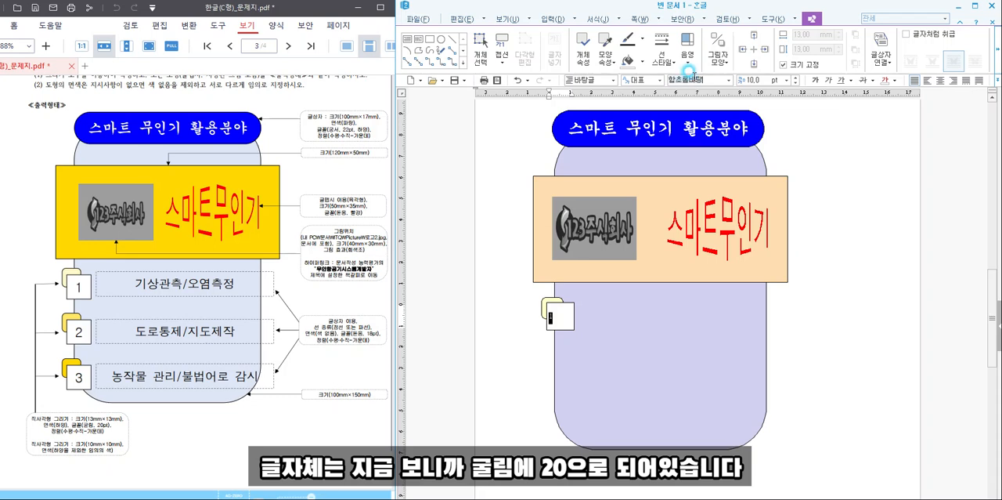
text(구ㄹ림)
- Format the number 1 in the white square as 굴림, 20 pt, centred
key(Return)
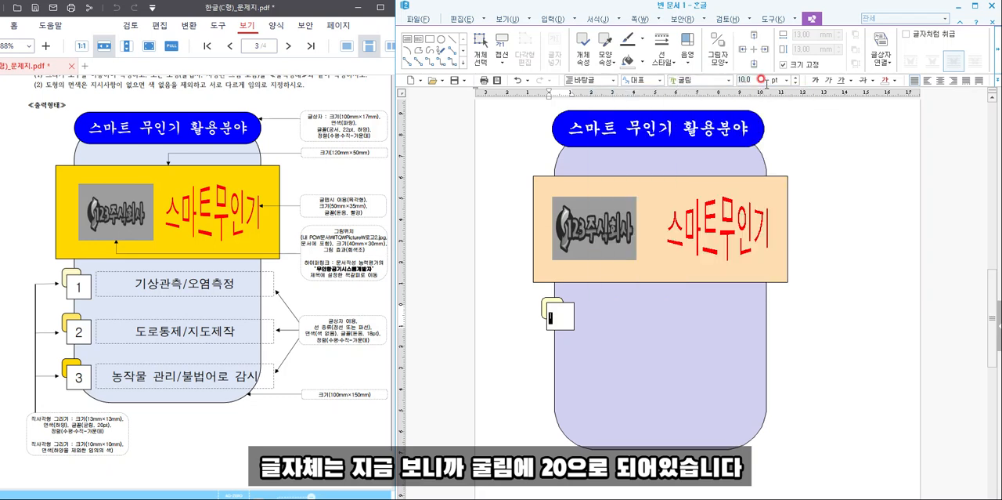
key(Return)
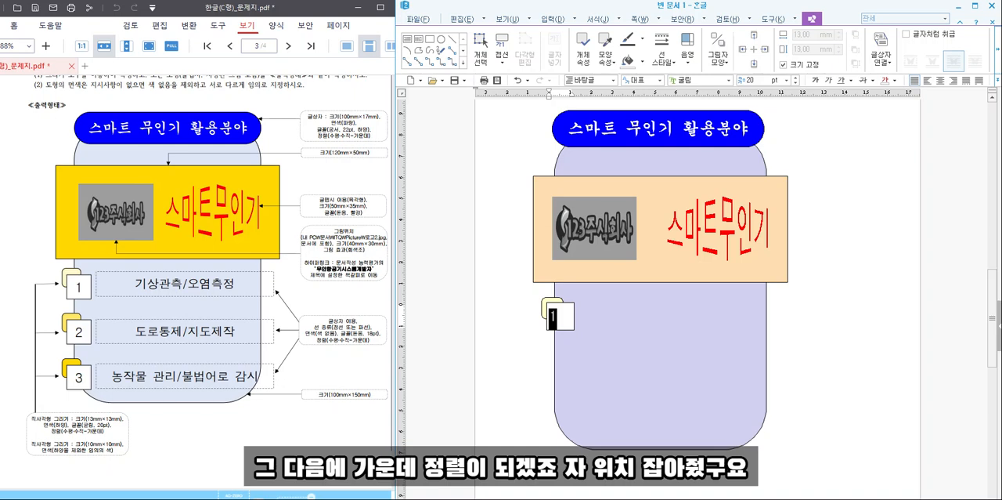
click(941, 81)
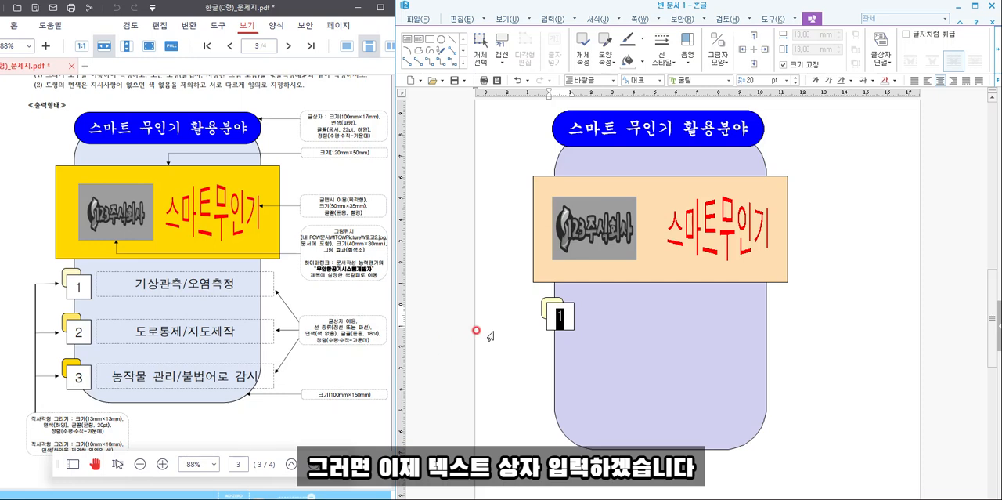
click(845, 290)
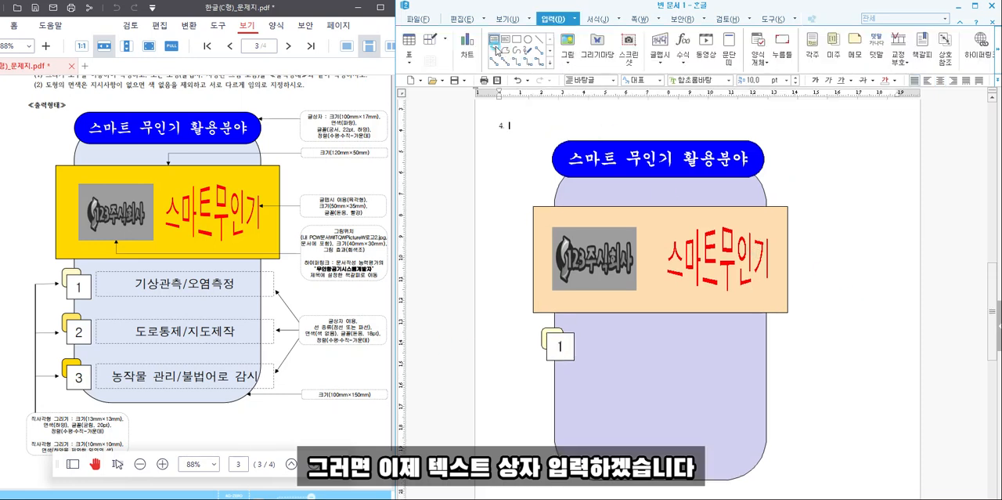
- Draw a text box about 85 mm by 13 mm beside the numbered square, with no fill (색 채우기 없음) and a dashed outline
click(495, 40)
mouse_move(581, 333)
mouse_down()
mouse_move(641, 359)
mouse_move(762, 360)
mouse_move(754, 354)
mouse_up()
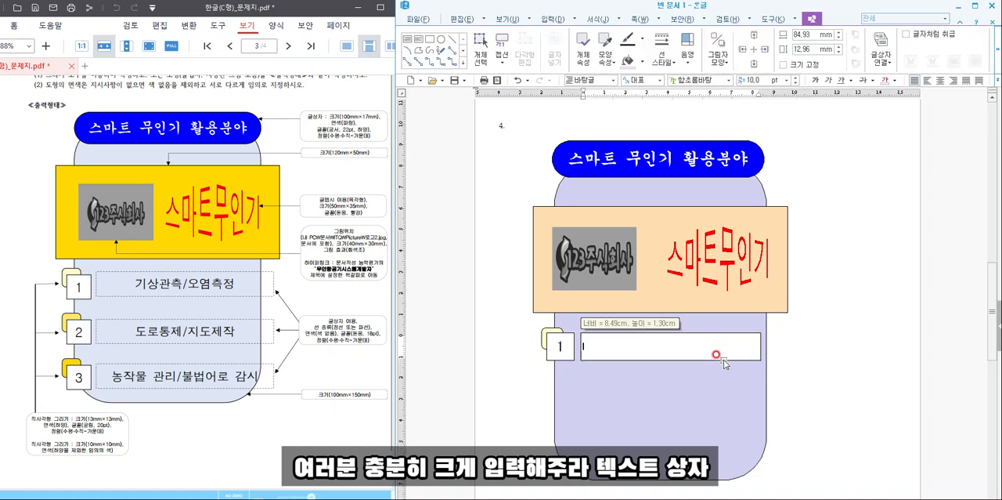
double_click(719, 358)
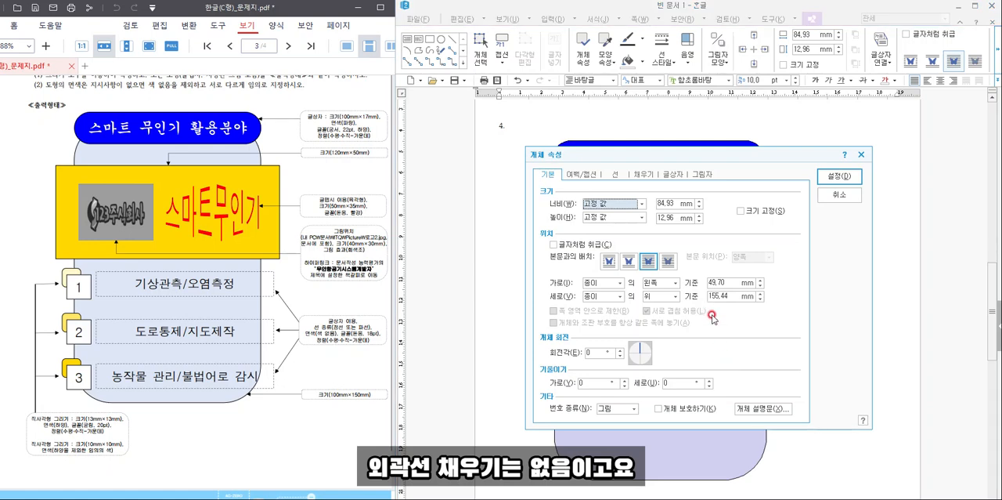
click(633, 174)
click(583, 203)
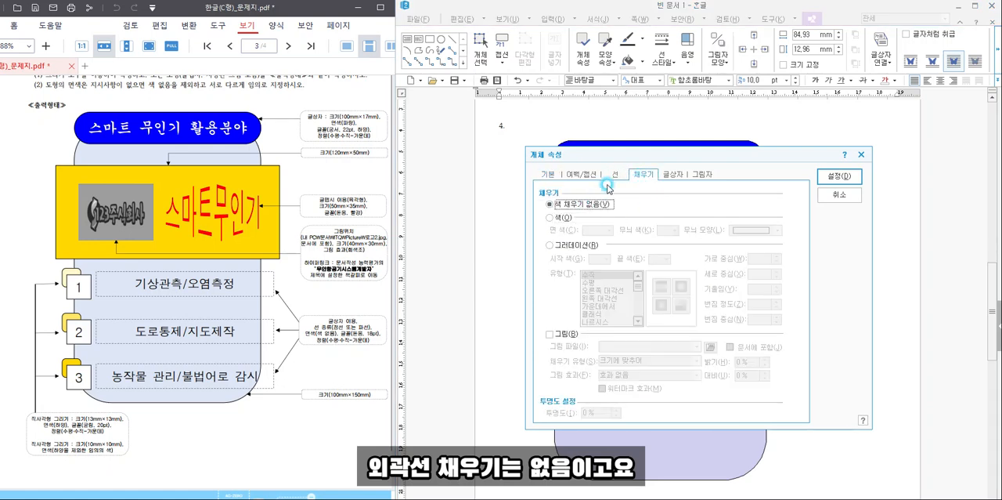
click(613, 177)
click(713, 205)
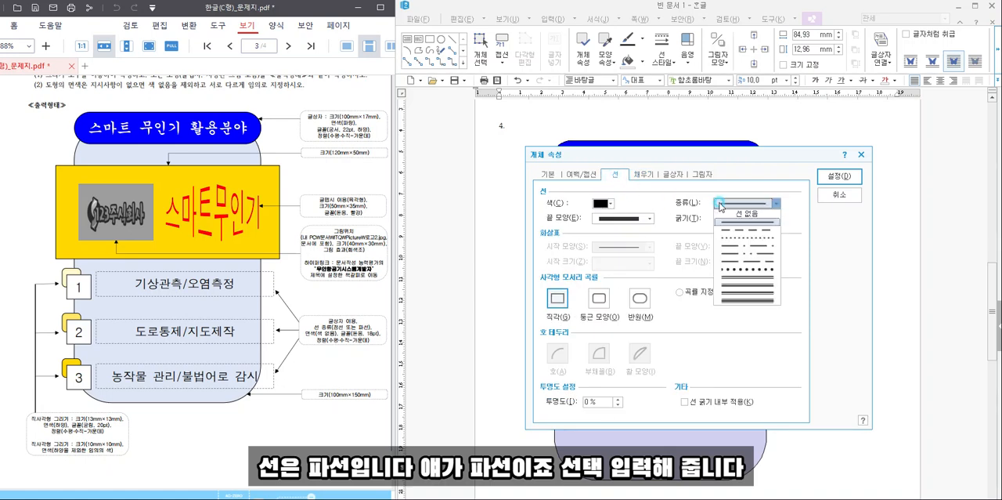
click(741, 231)
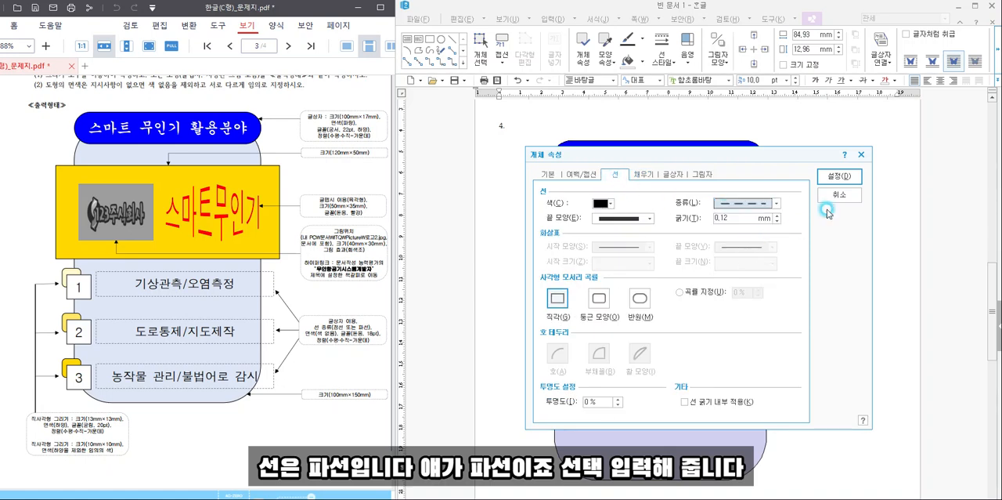
click(840, 176)
- Enter "기상관측 / 오염도" in the dashed text box and widen the box to about 98 mm
click(740, 350)
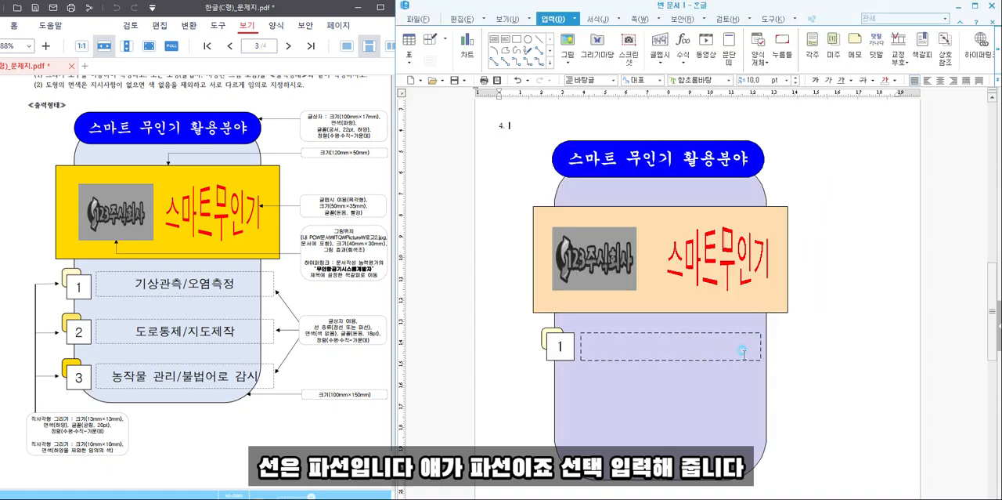
text(깃관ㅊ)
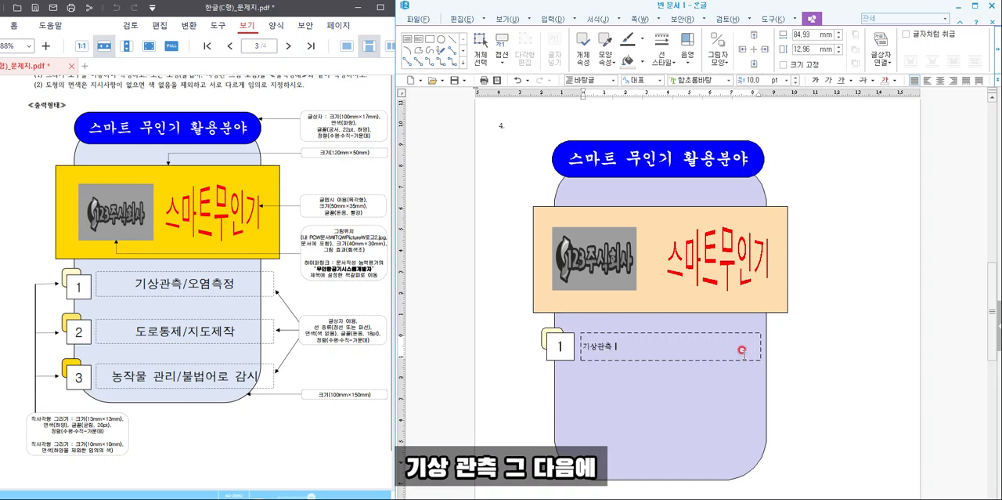
text( / 오염)
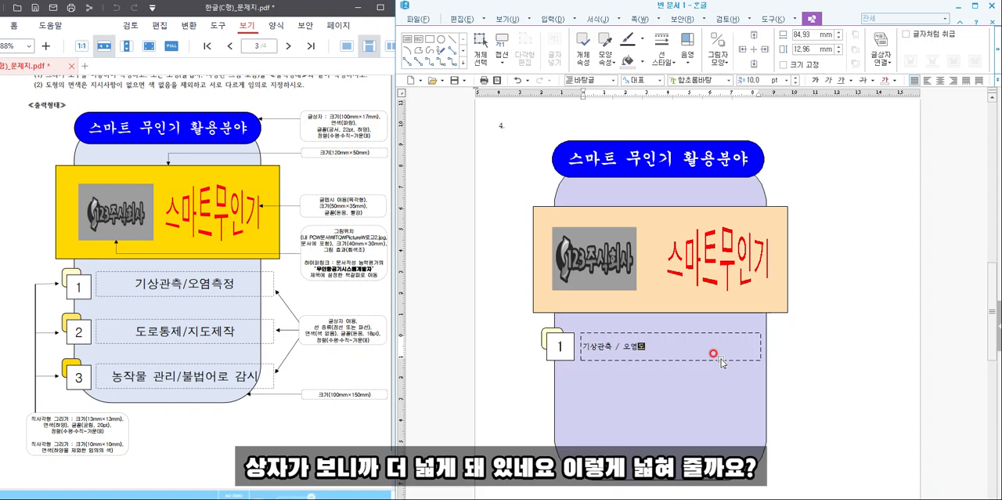
click(751, 336)
drag(757, 345, 787, 346)
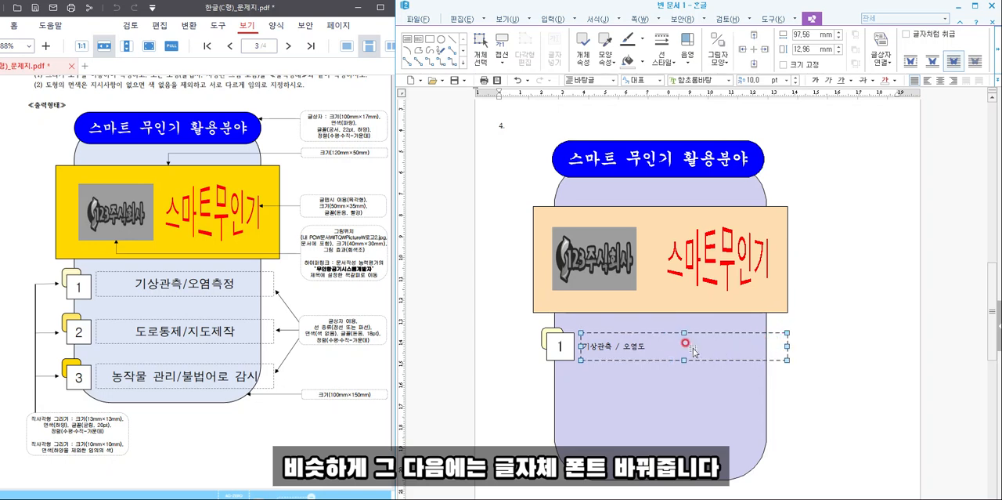
- Format the dashed text box's text as 돋움, 18 pt, centred
drag(638, 343, 562, 345)
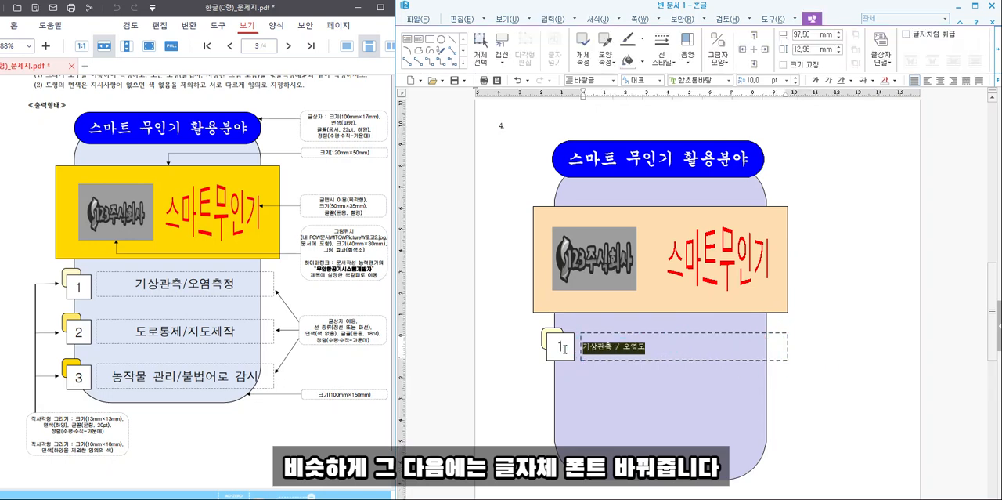
click(687, 79)
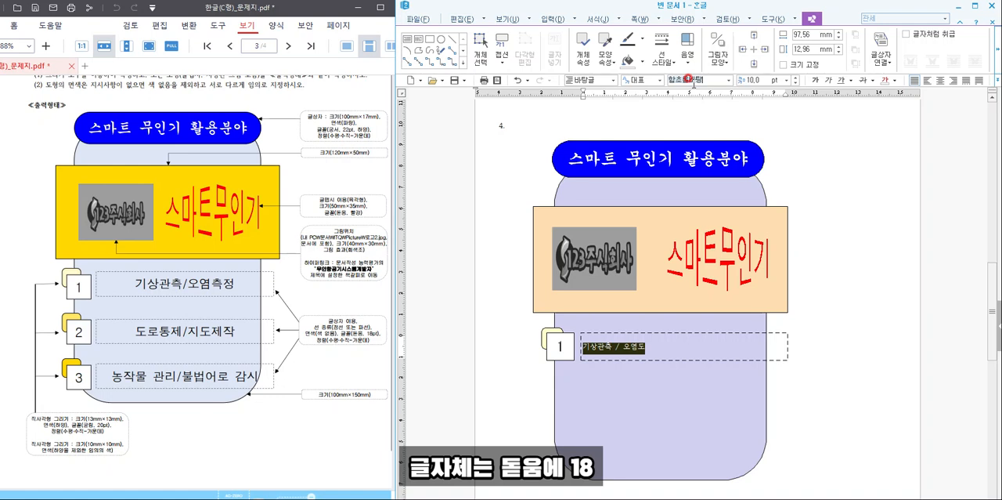
text(돋움)
key(Return)
click(715, 76)
click(750, 78)
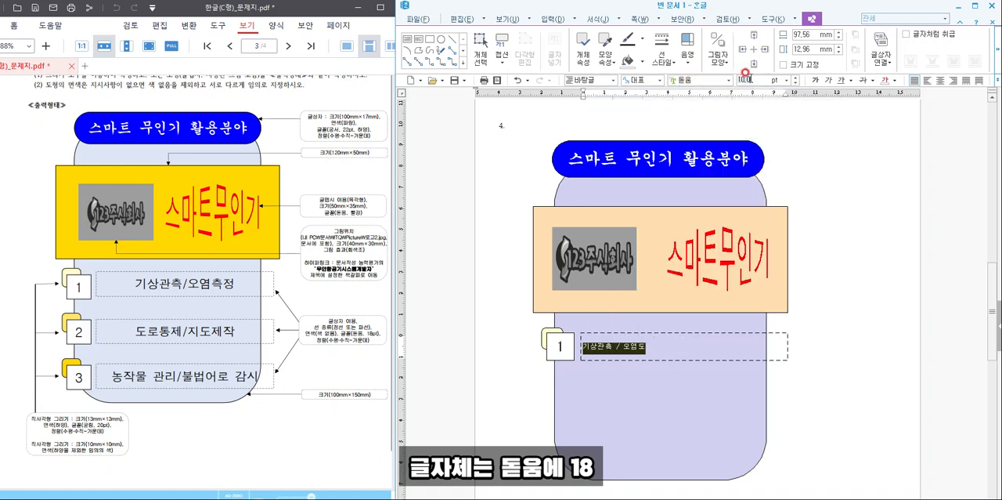
key(Return)
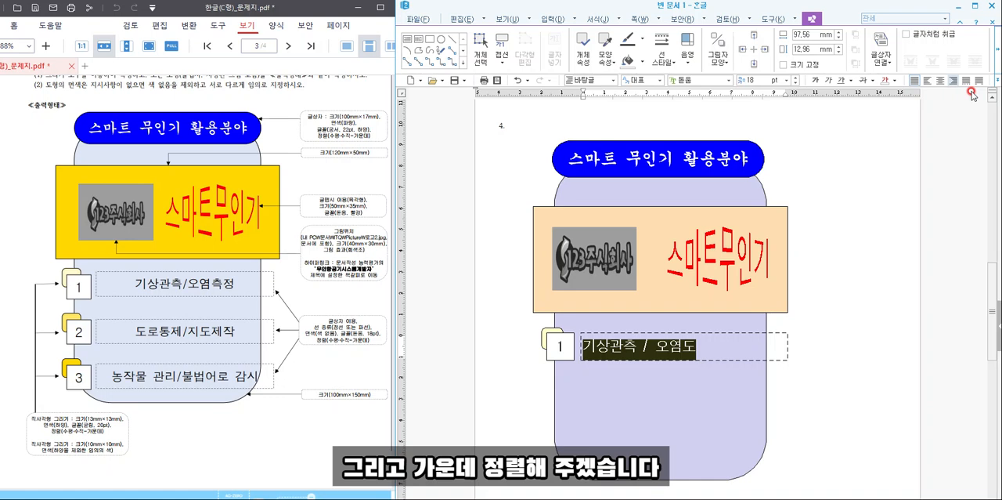
click(941, 79)
click(878, 331)
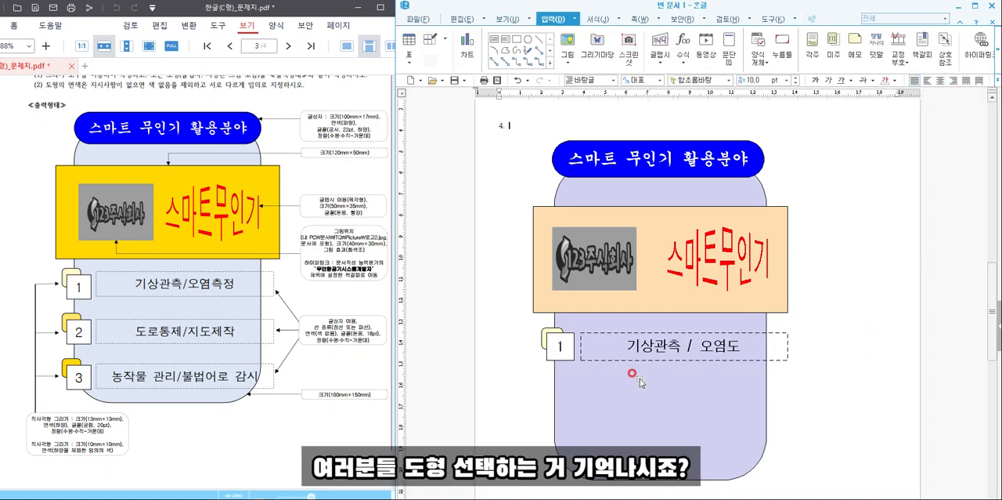
- Copy the two overlapping squares and the dashed text box together twice, straight down, to make a second and third row
shift+click(551, 356)
shift+click(546, 330)
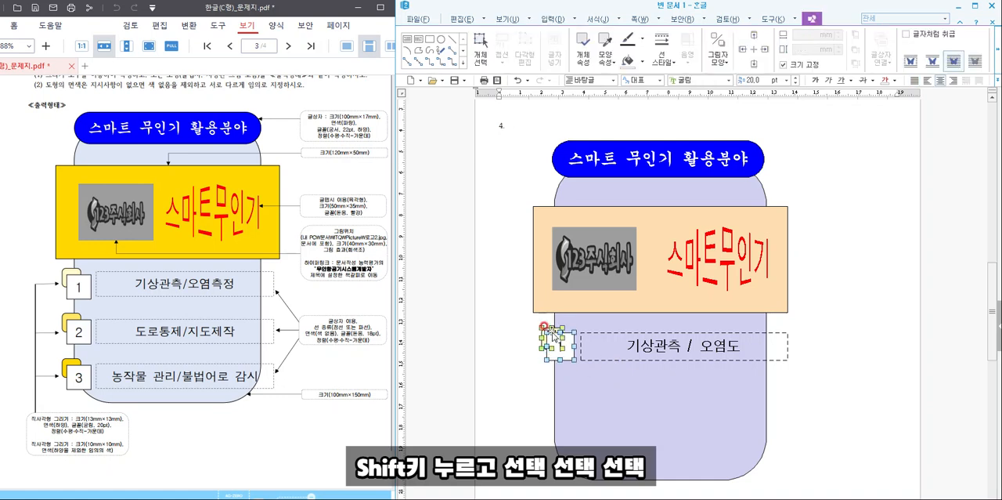
shift+click(618, 346)
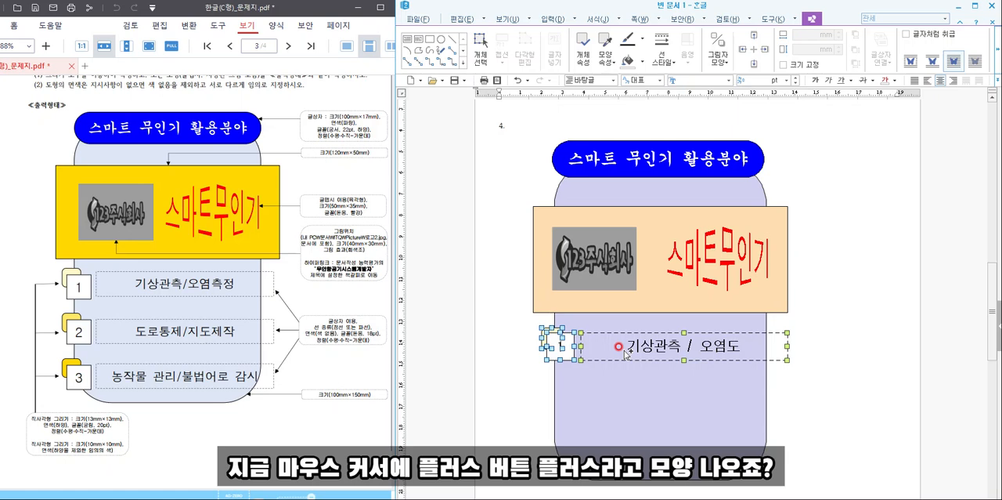
drag(624, 353, 624, 400)
drag(624, 400, 629, 446)
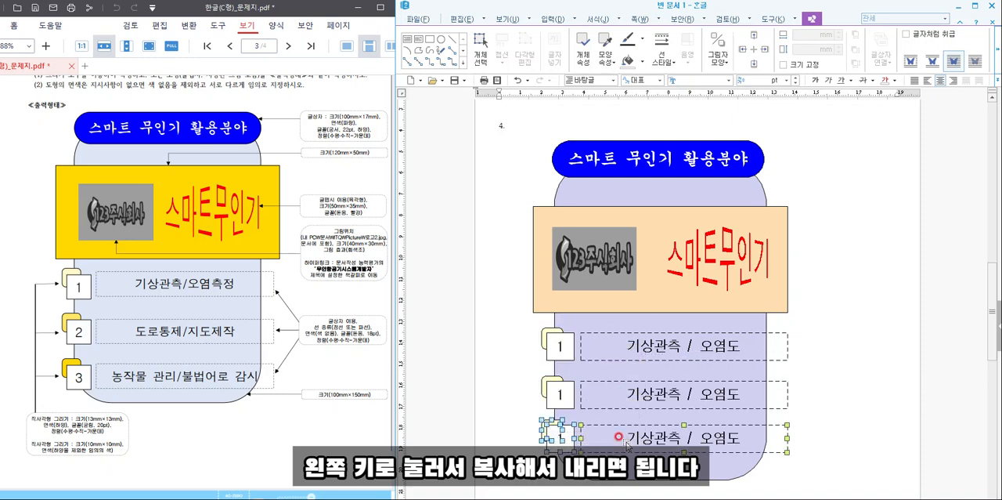
- Change the numbers in the two copied white squares to 2 and 3
double_click(560, 391)
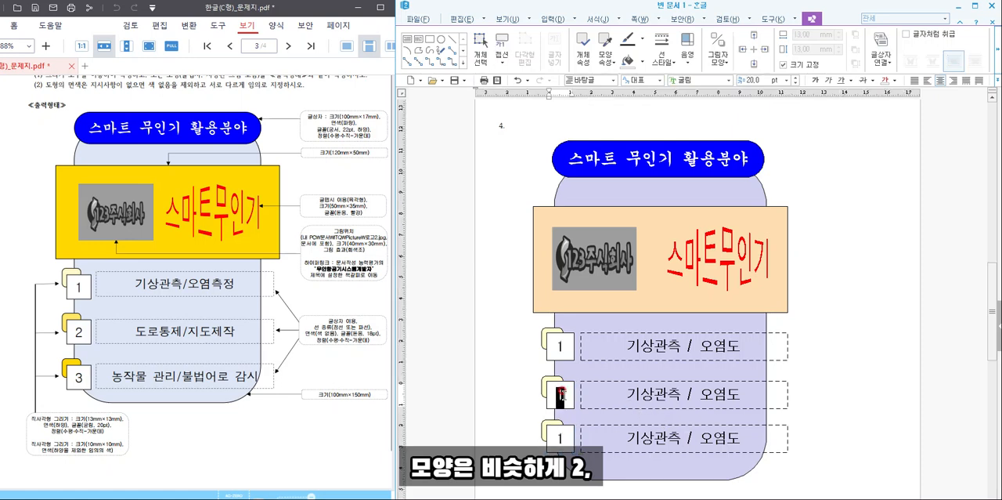
text(2)
double_click(560, 437)
text(3)
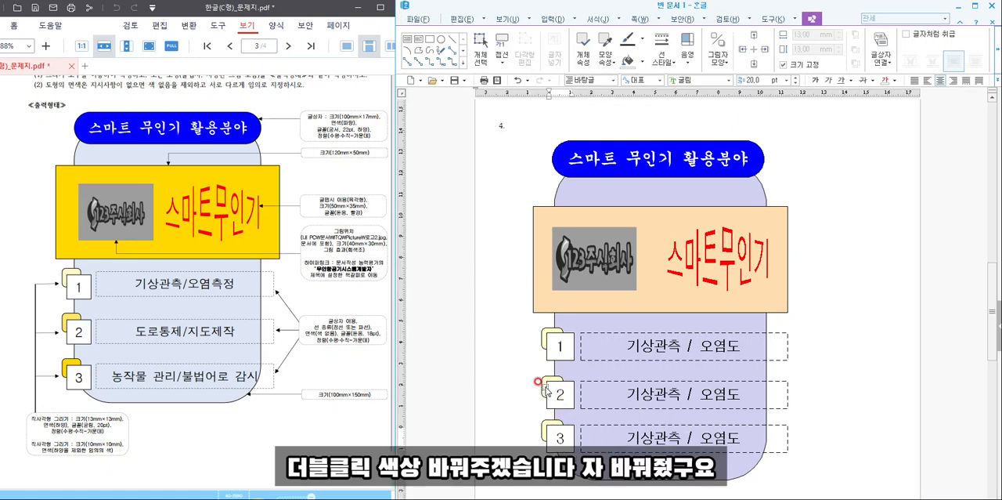
- Fill the small rounded square behind number 2 with bright yellow
double_click(538, 380)
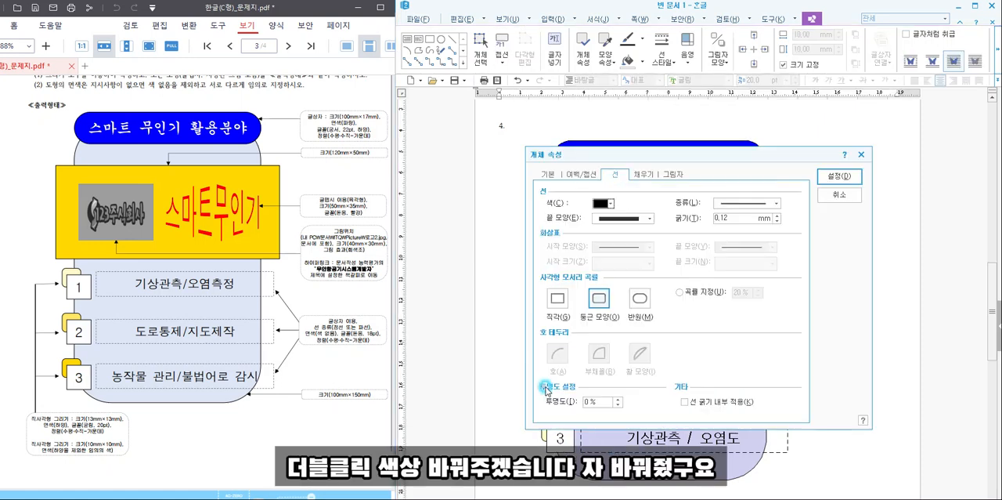
click(642, 174)
click(604, 230)
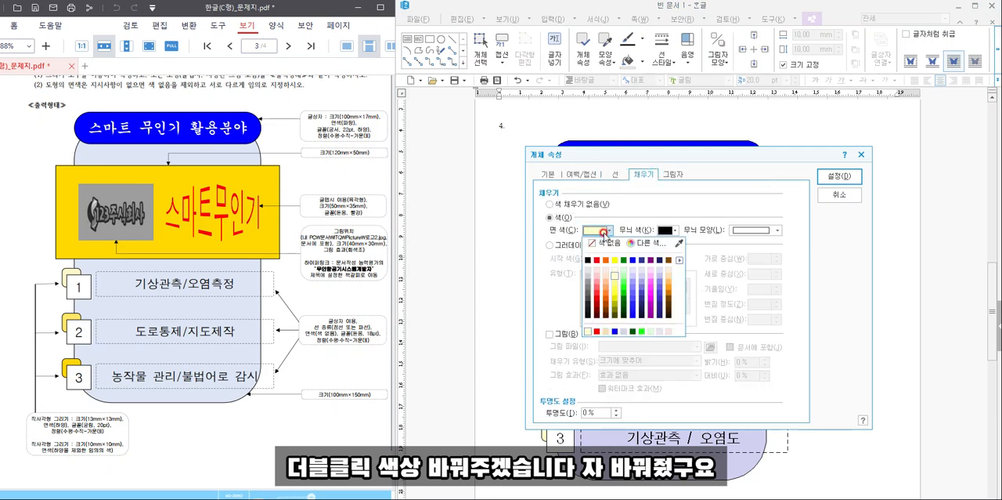
click(615, 294)
click(840, 175)
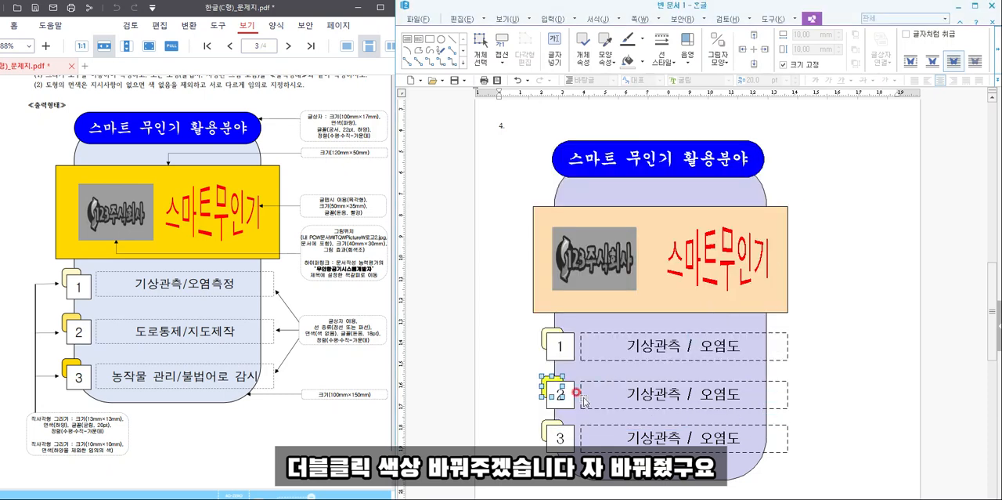
- Fill the small rounded square behind number 3 with orange
double_click(550, 427)
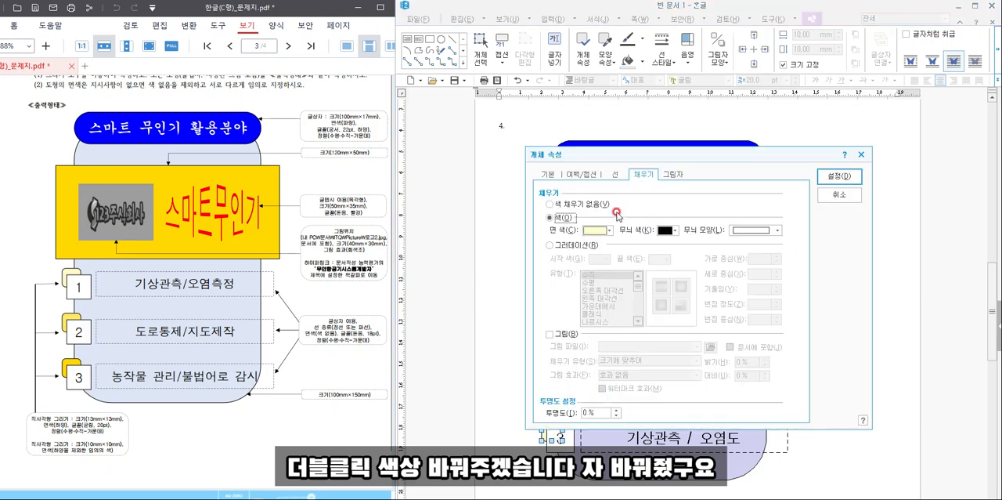
click(610, 230)
click(672, 289)
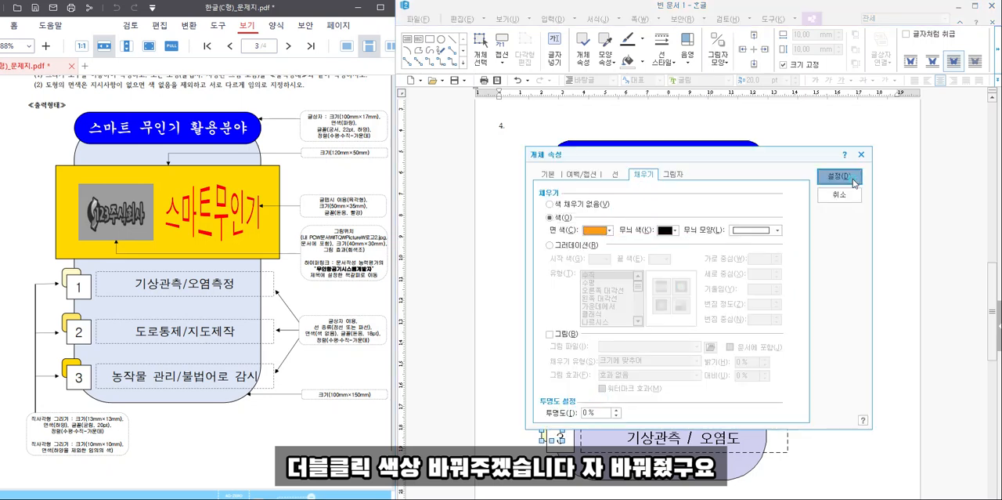
click(849, 176)
- Replace the text in the second row's dashed box with "도로통제/지도제작"
triple_click(636, 389)
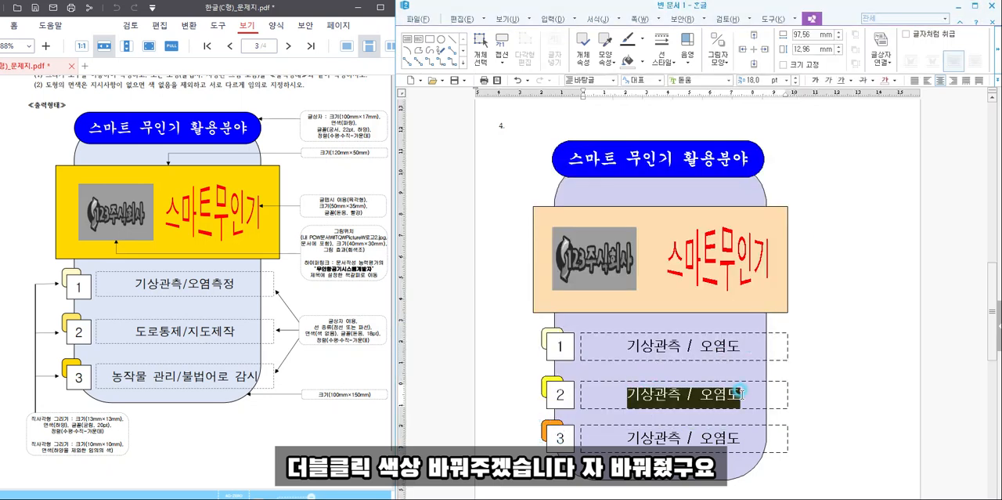
text(도로 통)
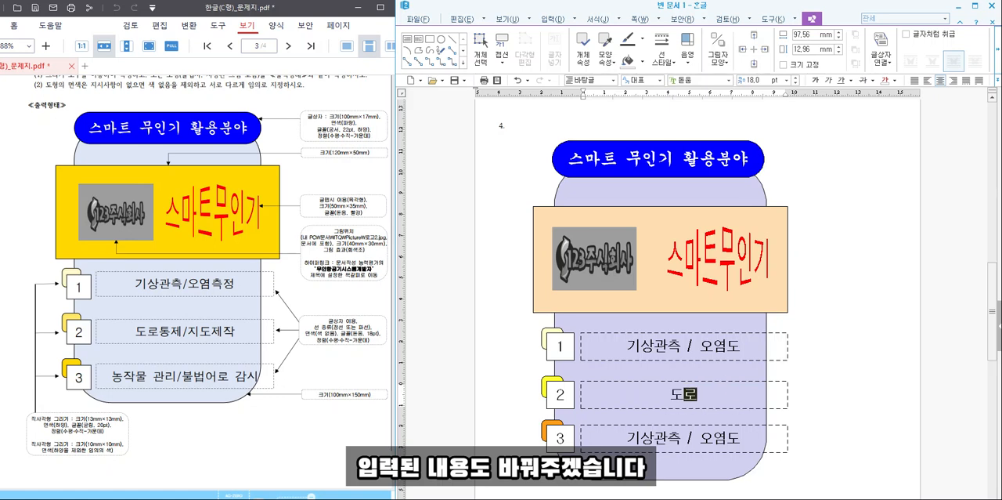
key(BackSpace)
key(BackSpace)
key(BackSpace)
text(통제)
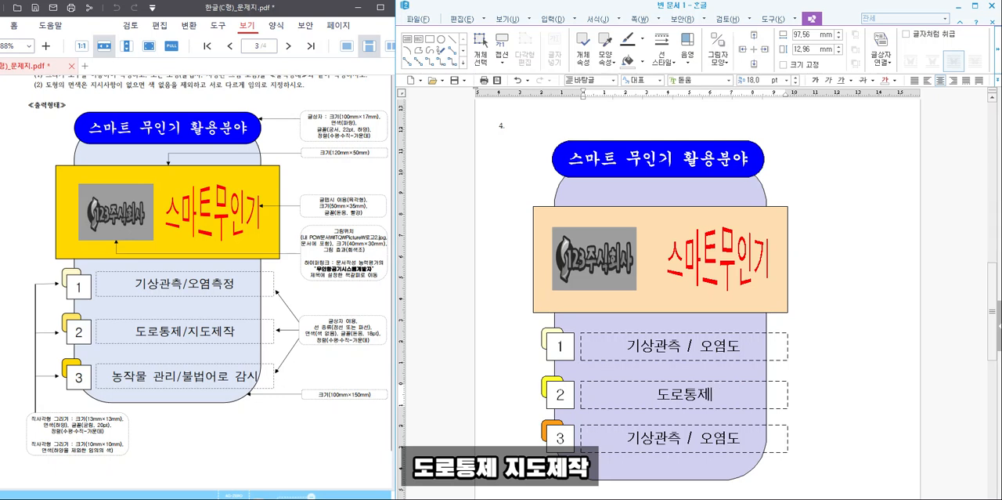
text(/지도제작)
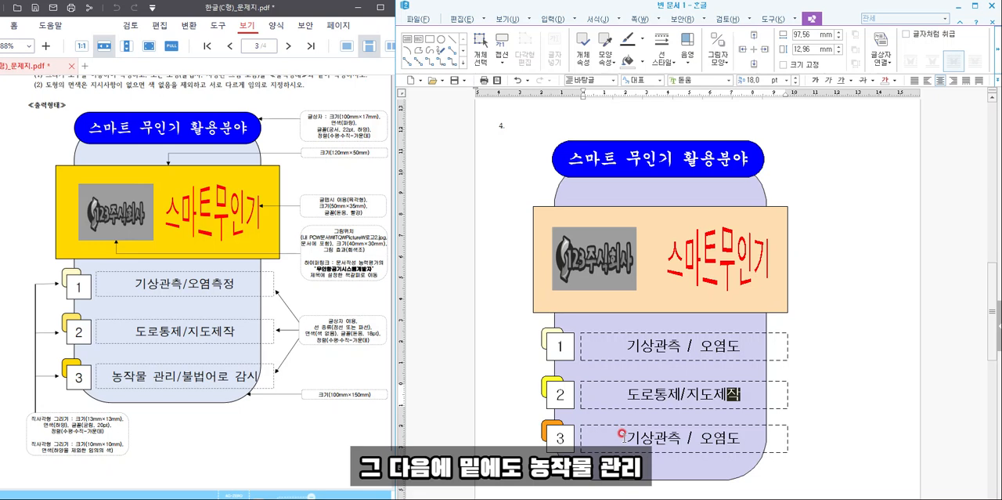
- Replace the text in the third row's dashed box with "농장물 관리/불법어로 감시"
drag(625, 437, 741, 440)
text(농장)
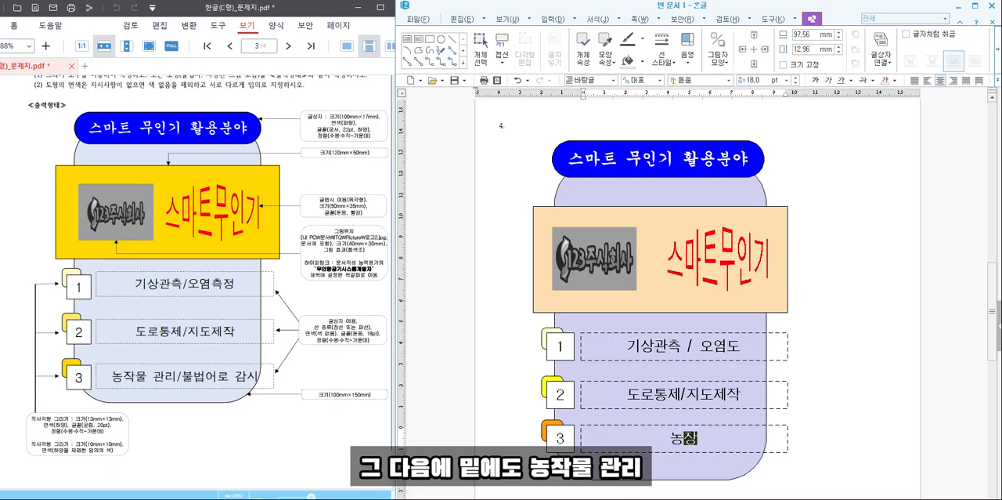
text(물 관리/불)
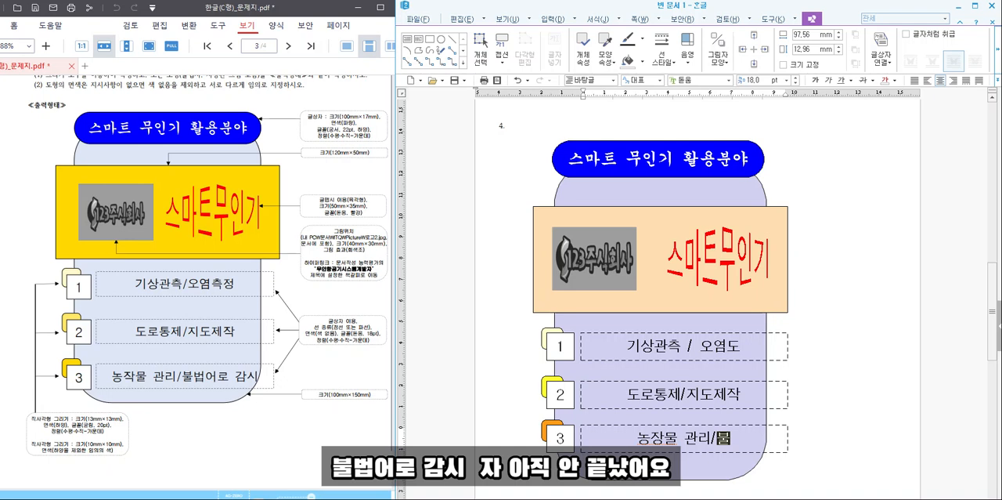
text(법어로 감시)
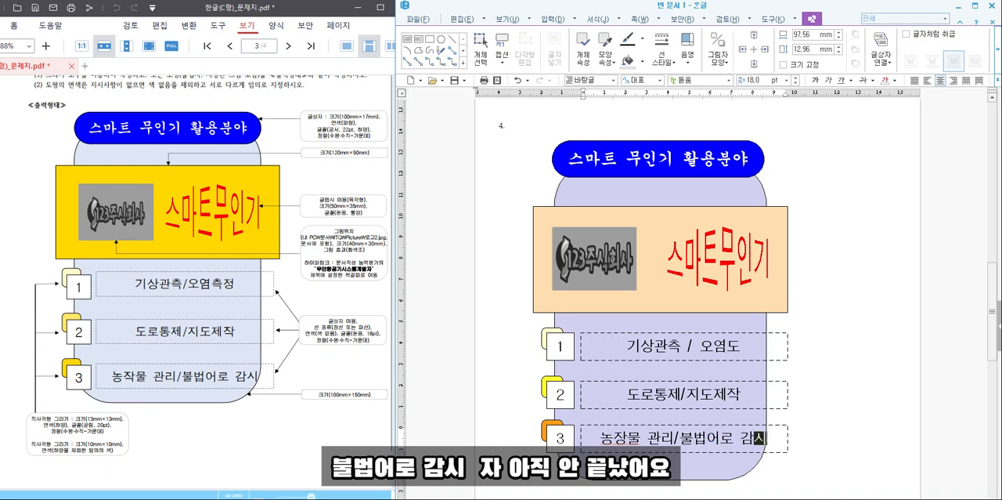
- Add the title text "무인기항공시스템개발자" at the start of the page after the question 4 drawing
click(825, 340)
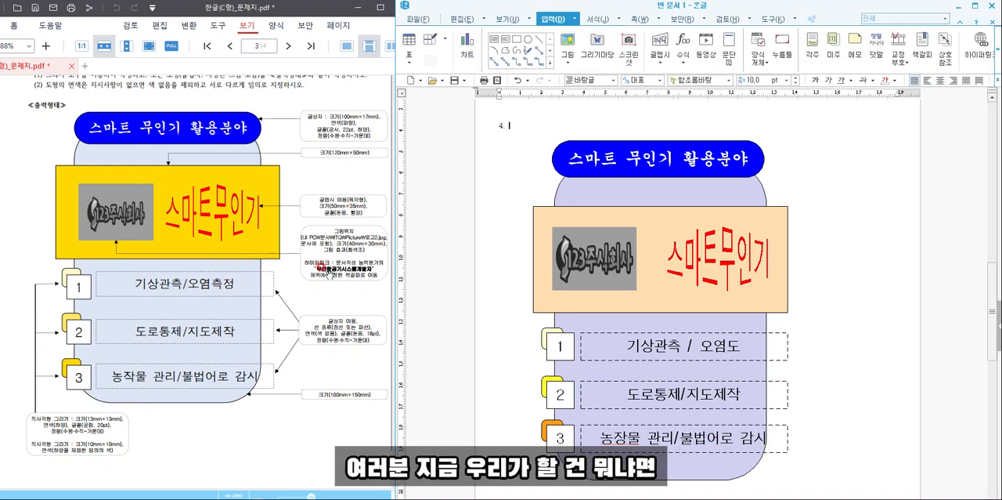
scroll(589, 374, down, 5)
scroll(589, 375, down, 1)
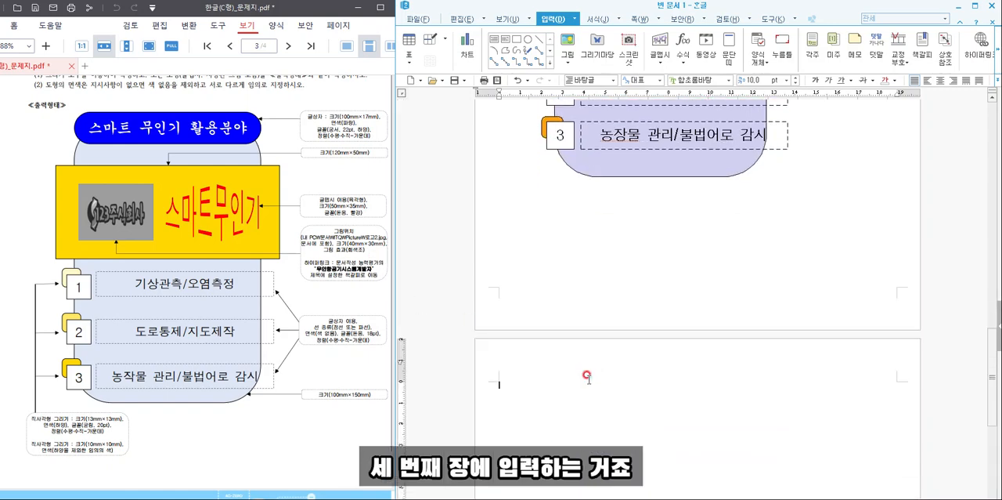
text(무인기 하)
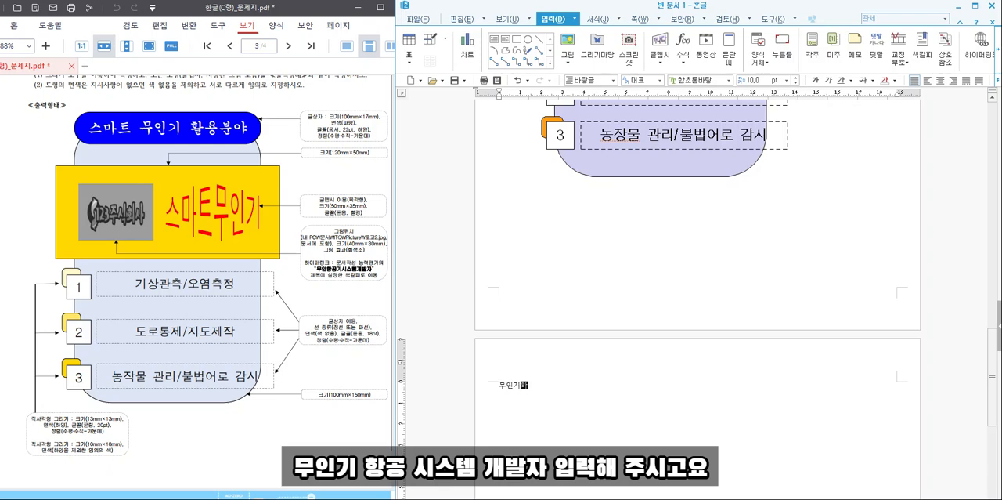
text(공시스템개발자)
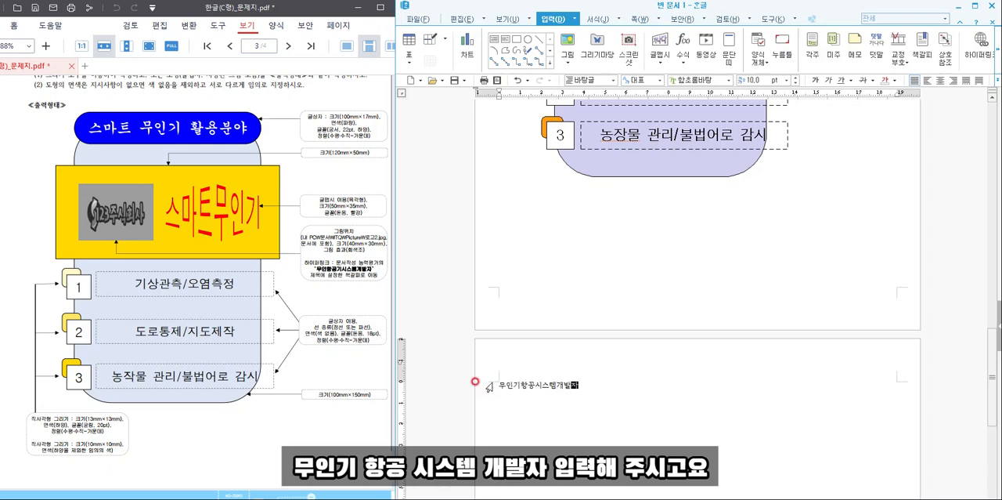
- Insert a bookmark named "무인기항공" in front of the title on the last page
click(499, 383)
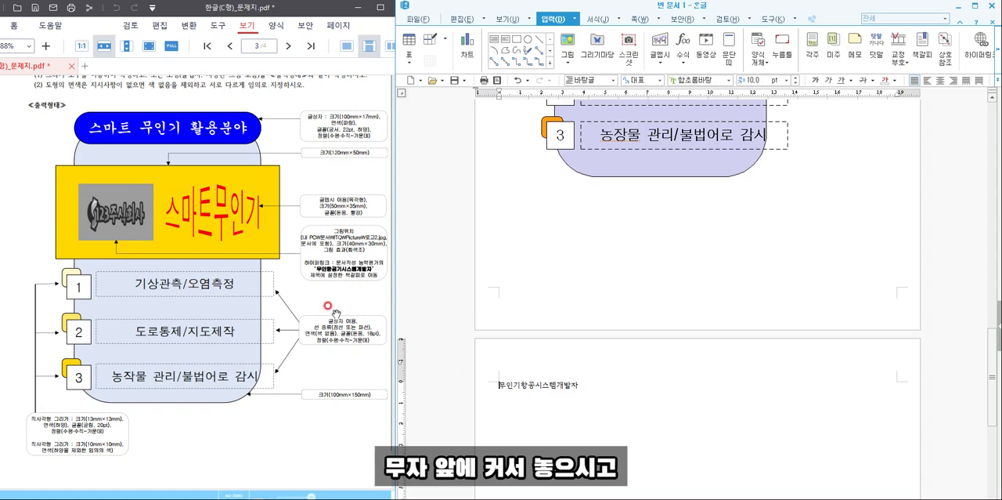
scroll(268, 335, down, 1)
scroll(267, 335, down, 5)
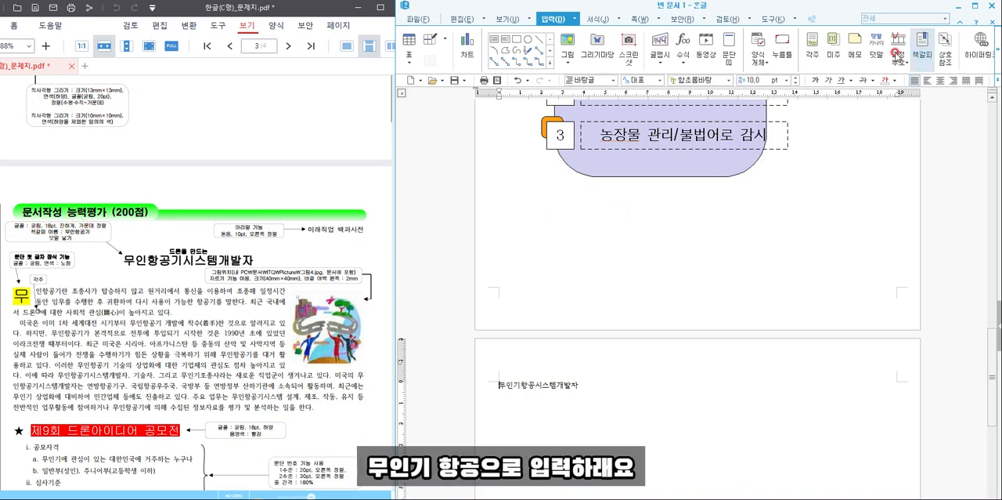
click(899, 46)
text(무인기항공)
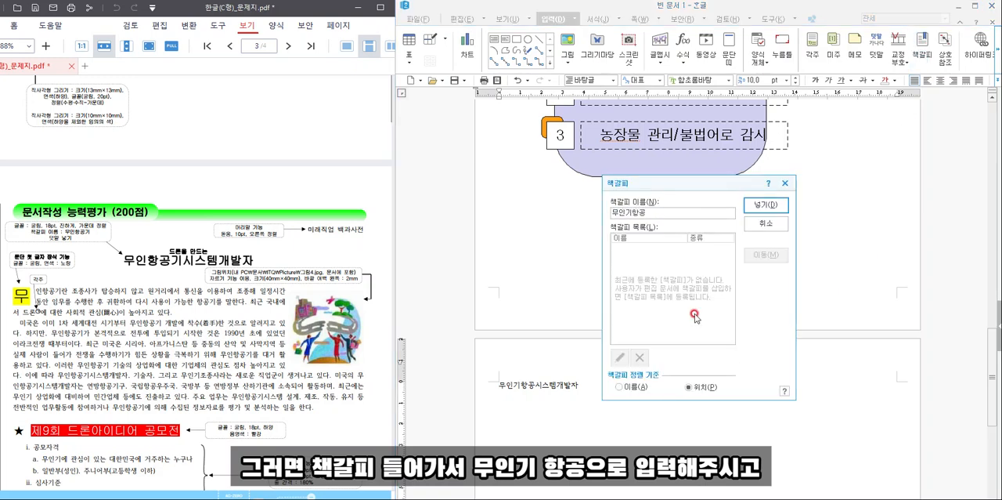
click(756, 204)
- Hyperlink the logo picture in the question 4 drawing to the "무인기항공" bookmark and follow the link to test it
scroll(670, 266, up, 5)
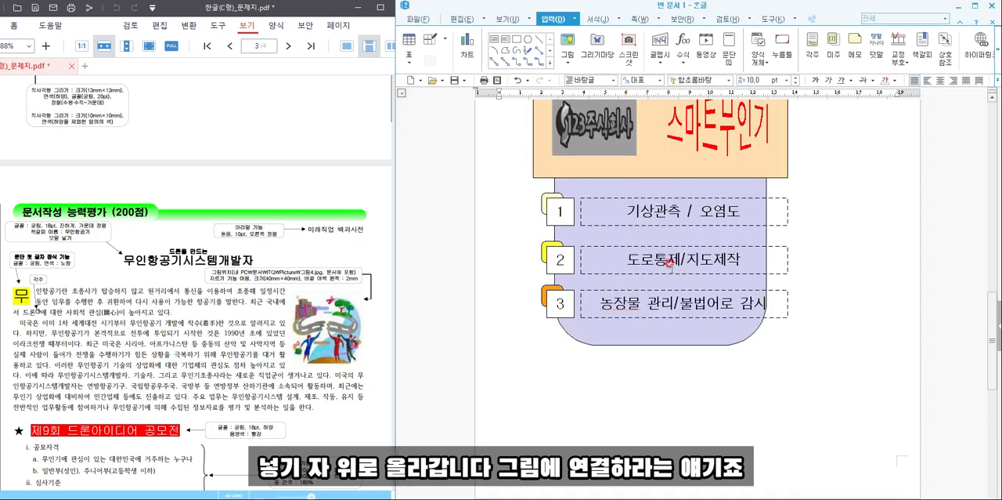
scroll(157, 212, up, 5)
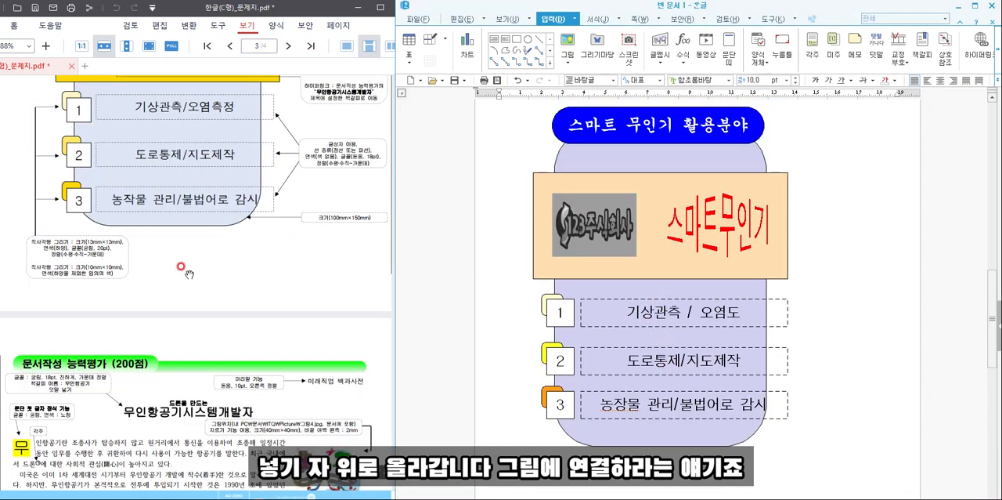
click(596, 223)
right_click(607, 224)
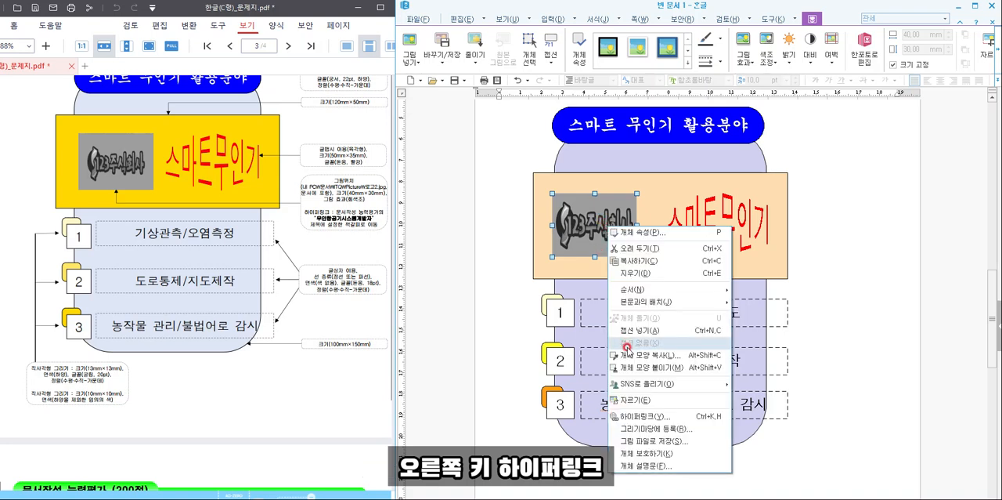
click(647, 421)
click(686, 277)
click(820, 192)
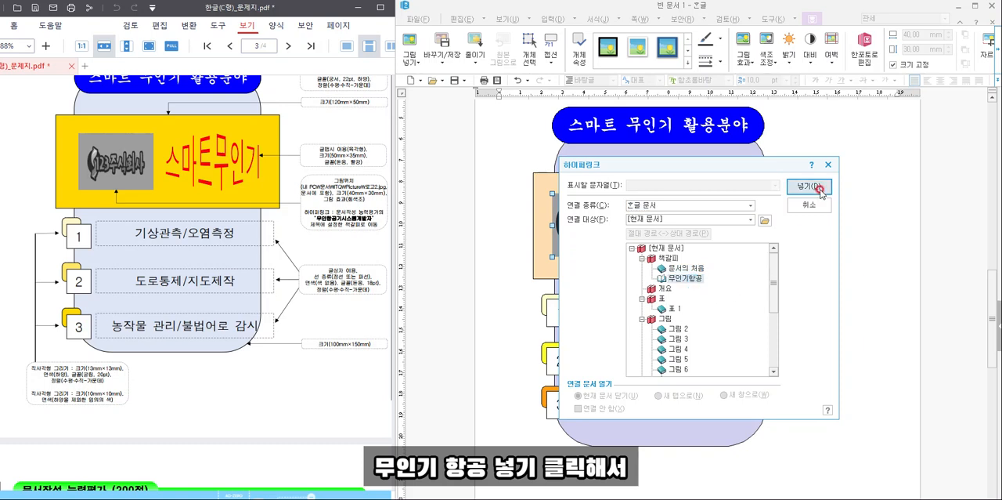
click(880, 326)
click(585, 251)
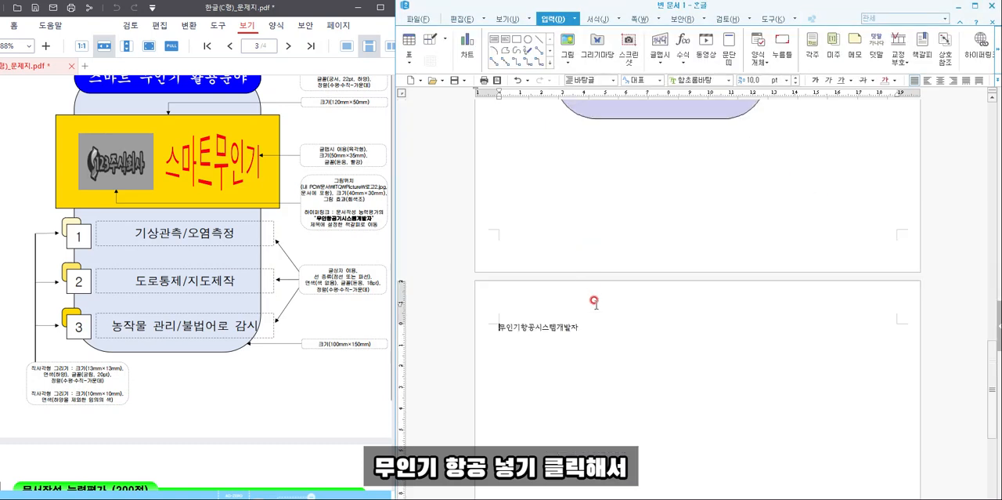
- Begin the body text two lines below the title with "무인기항공이란 조종사가 탑승하지 않고 원거리에서 통신을 이용하여 조종해 일정시"
scroll(549, 325, down, 3)
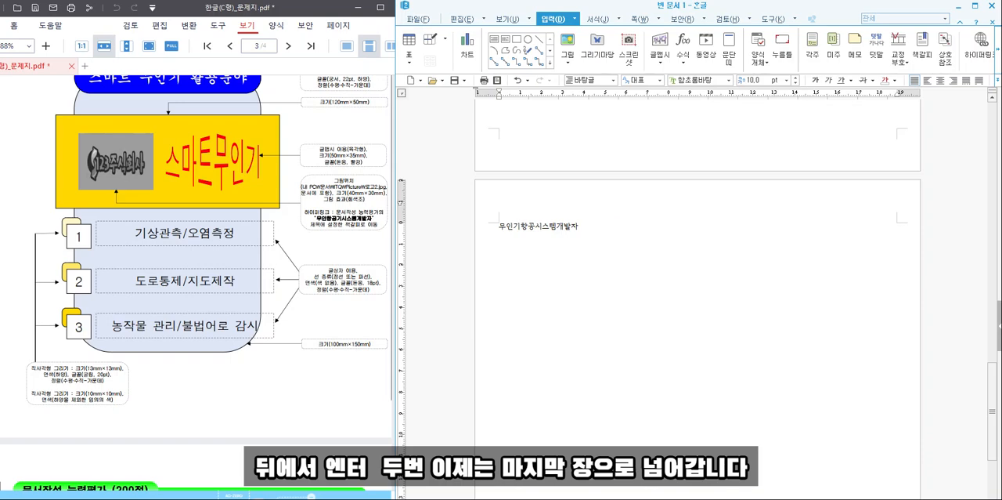
scroll(87, 266, down, 5)
scroll(93, 266, down, 2)
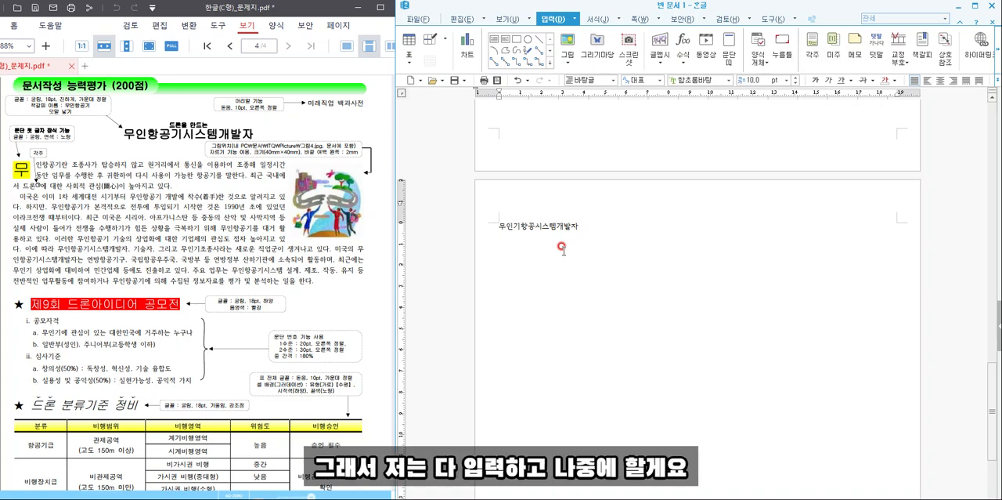
text(무인기)
text(항공이란 )
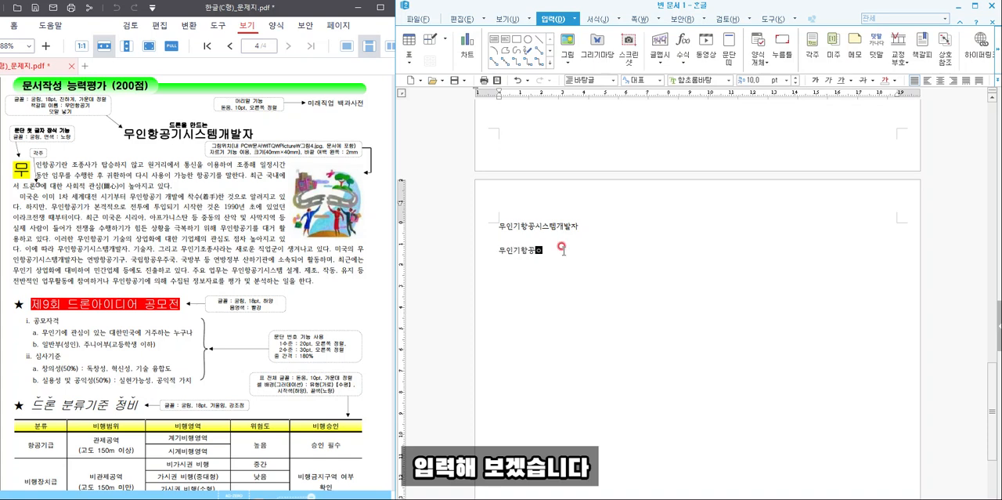
text(조종사가 탑승하지)
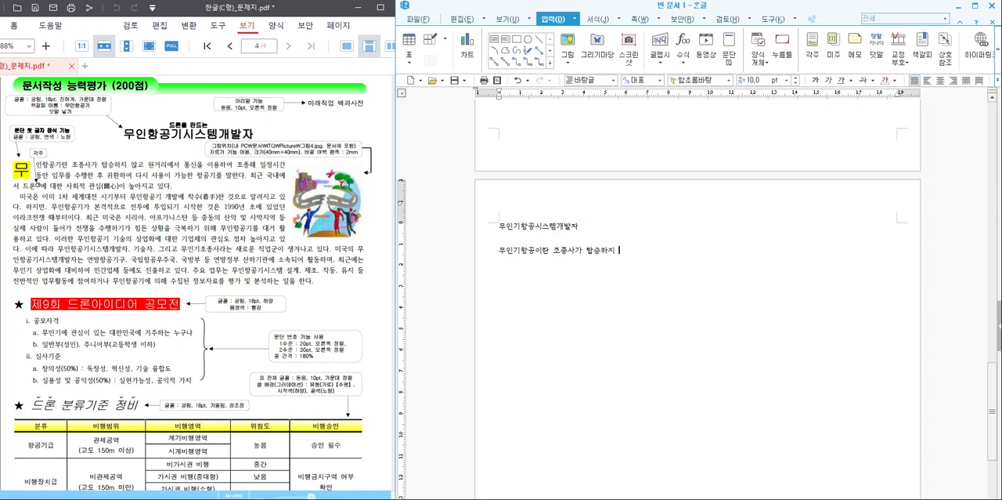
text( 않고 원거리에서 통신을 이용하여 )
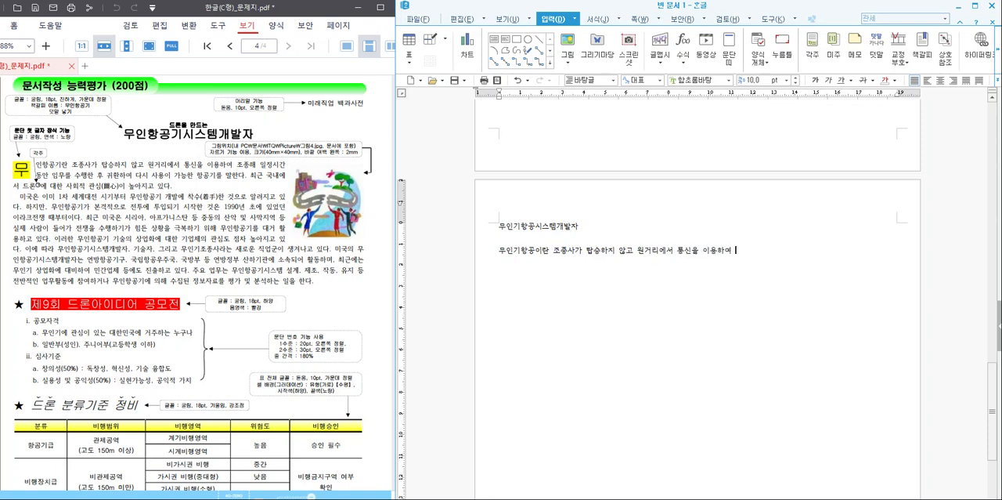
text(조종해 일정시간 동안 임ㅁ를 수행한 후 귀)
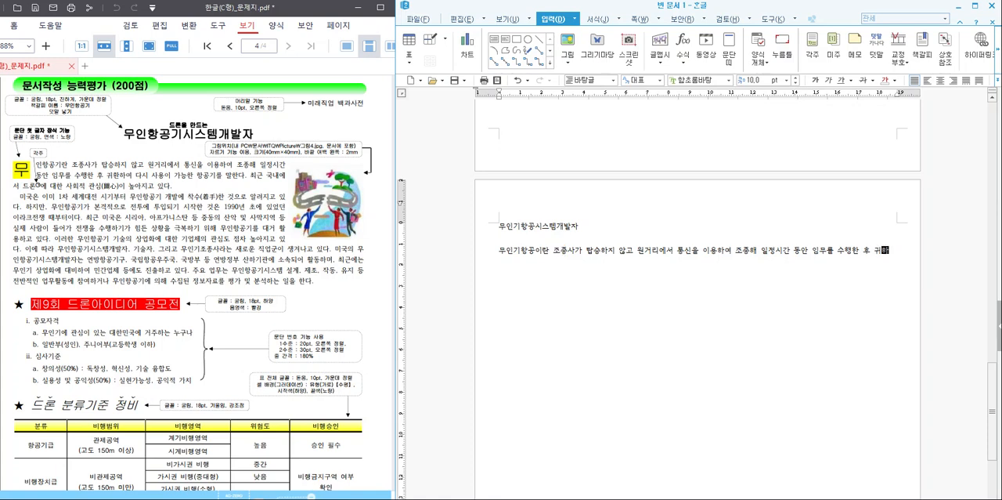
text(환하여)
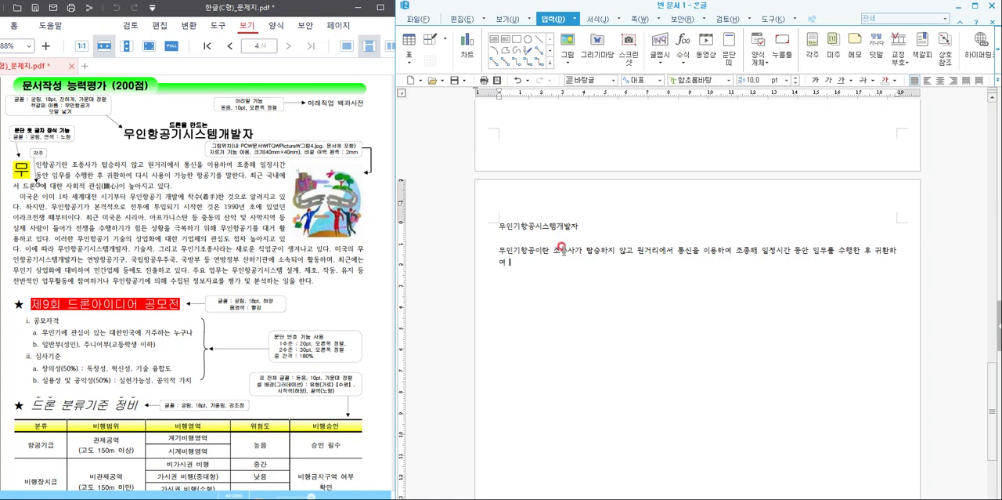
text( 다시 사용이 가능한 항공기를 말한다. 최근 국내에 )
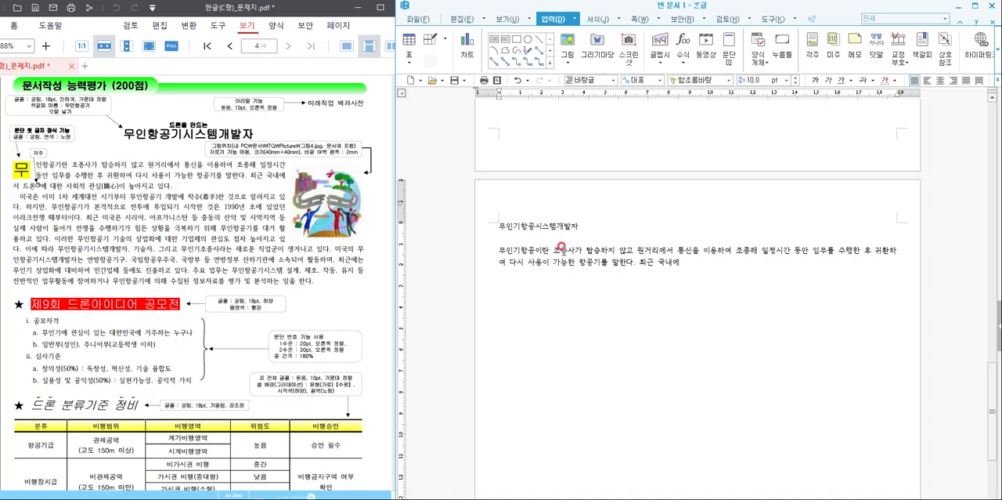
text( 드론에 대한 사회적 )
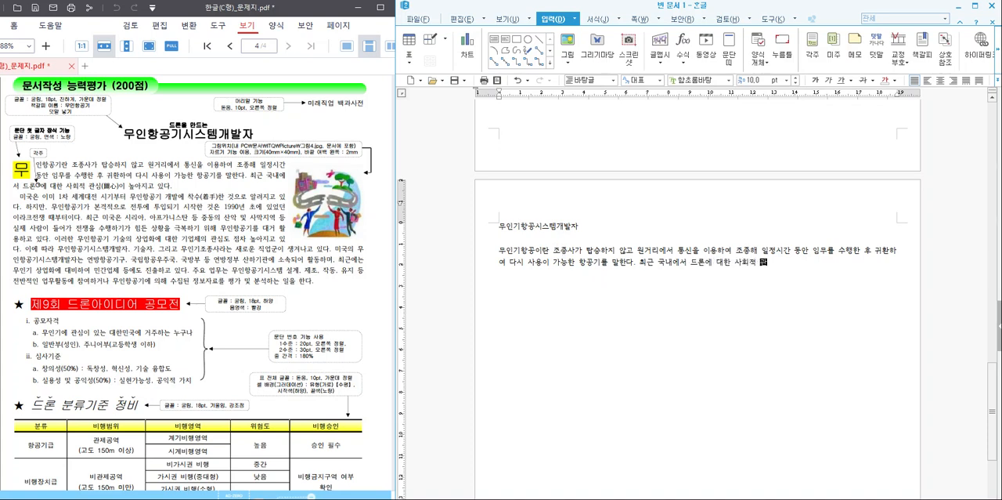
text(관심이 높아지고 있다.)
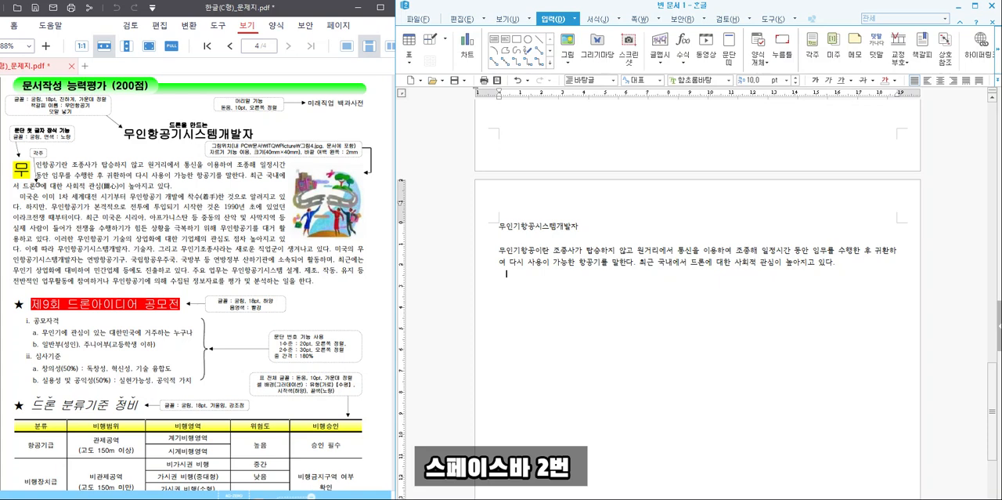
- Start a second paragraph indented by two spaces with "미국은 이미 1차 세계대전 시기부터 무인항공기 개발에 착수한 것으로 알려지고 있다"
text(국은 이미 1차 ㅅ)
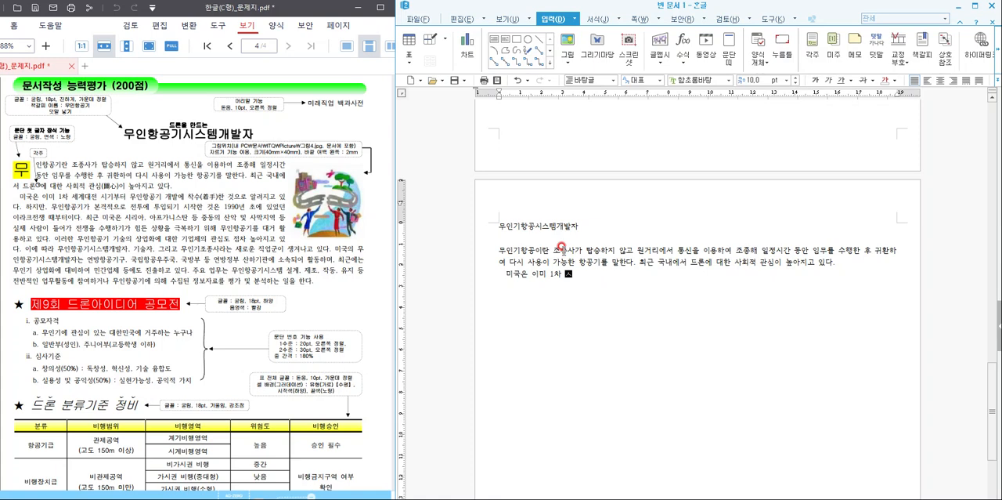
text(ㅔ)
text(계대전 ㅅ)
text(ㅣ기부터 )
text(무인항공기)
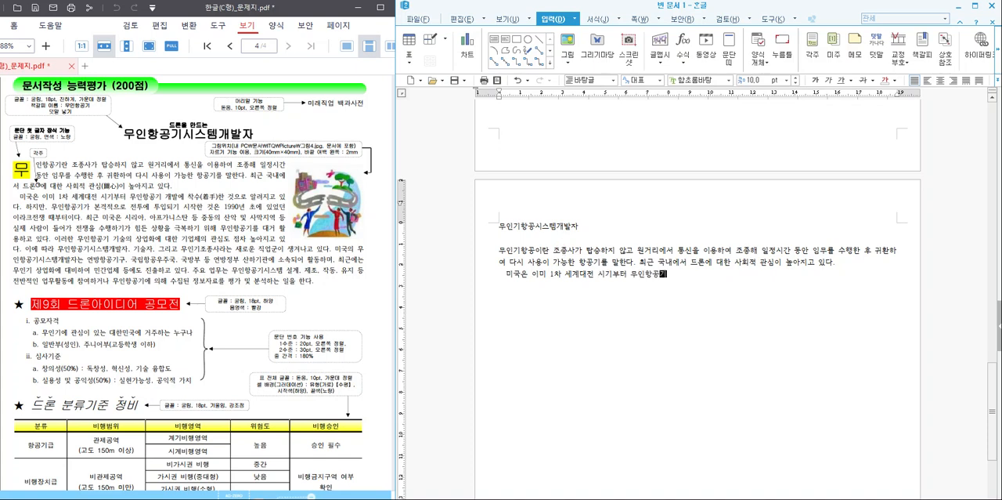
text( 개발에 착수한 것으로 일려지고 있ㄷ)
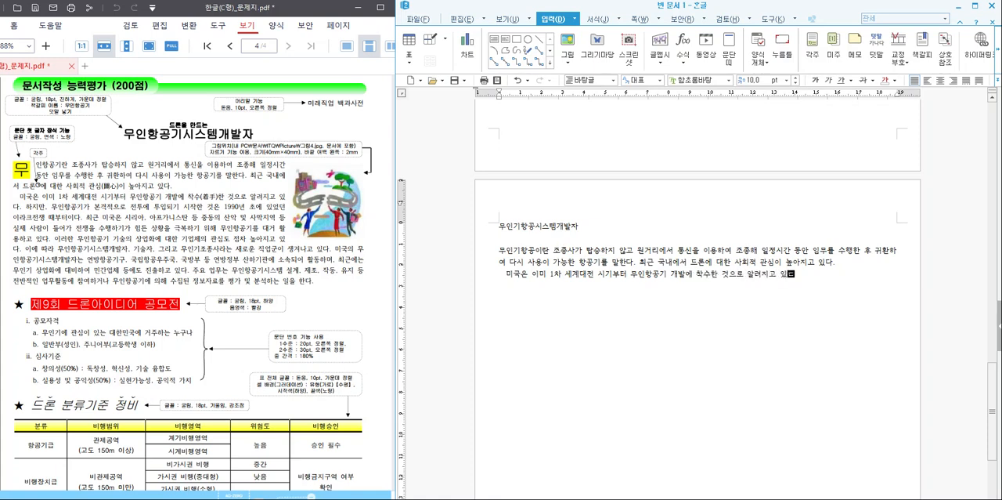
text(다. 하지만, 무인항공기가)
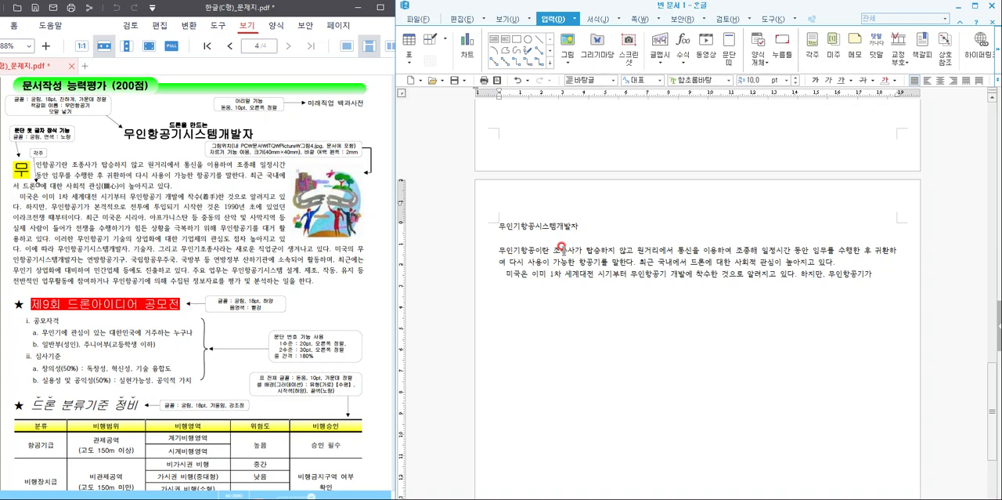
text( 본격적으)
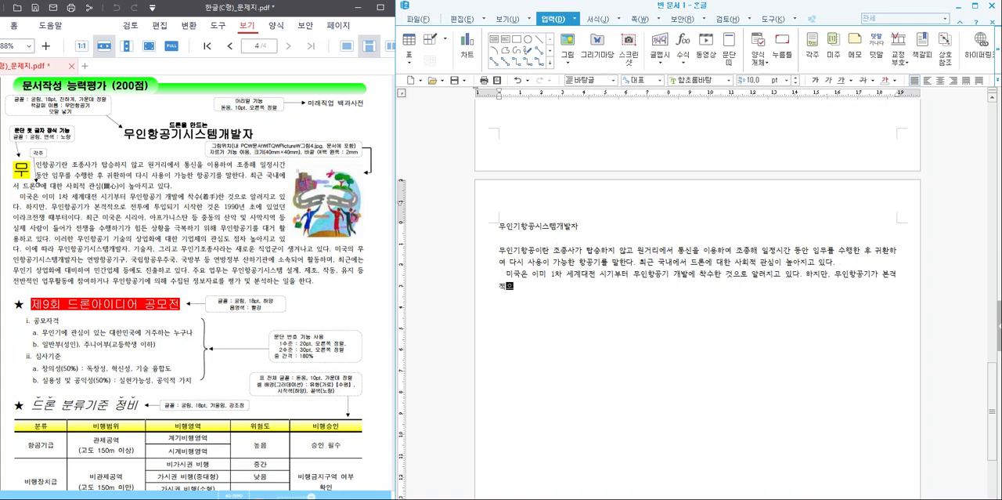
text(로 전투에 투입되기 시작한 )
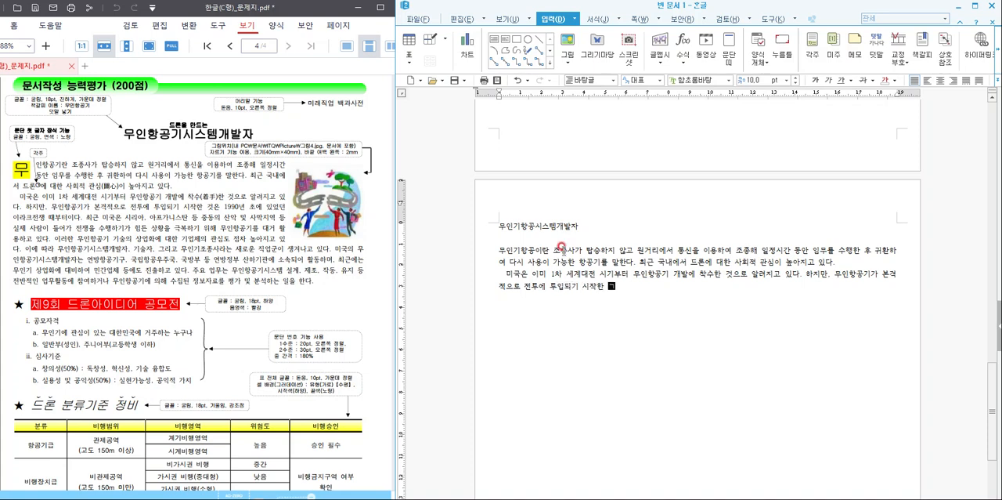
text(것은 1990년 초에 있어)
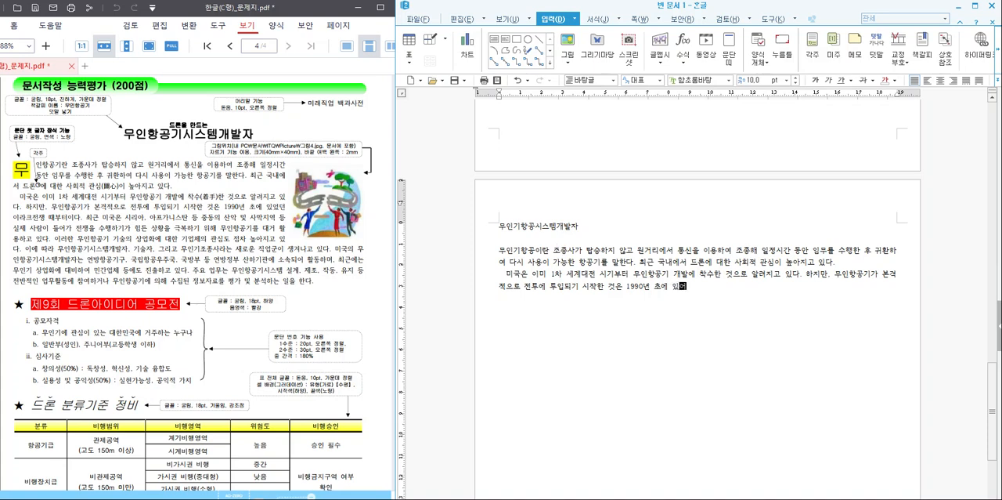
text(던 이라크전쟁 때부터이다. 최근 미국은 시리아)
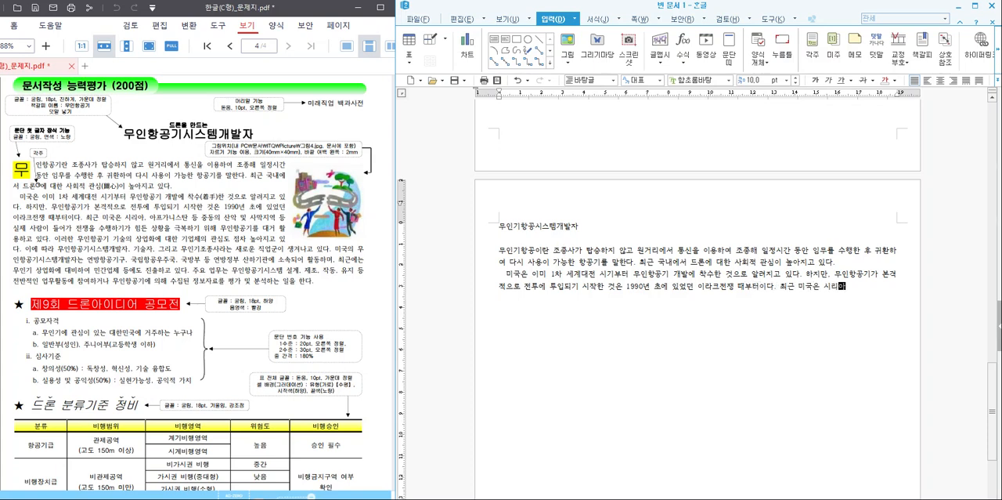
text(, ㅇ아프가니스탄 등 중동의 산악 및 사)
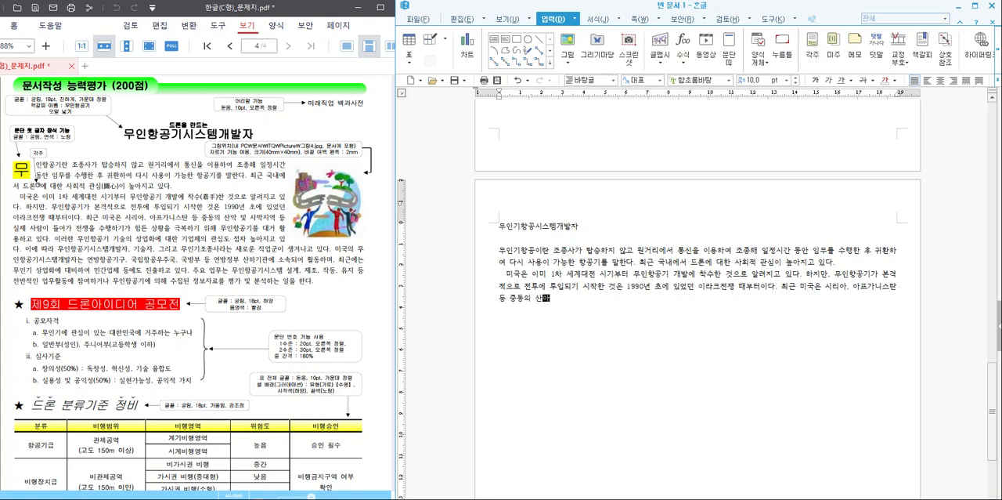
text(막징)
text(역 등 실제 사람이 )
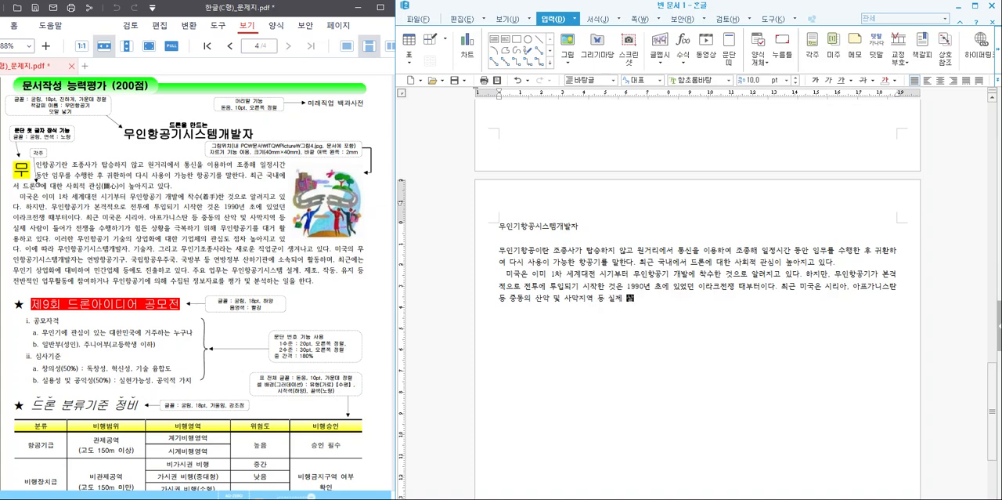
text(들어가 전쟁을 수행하기 )
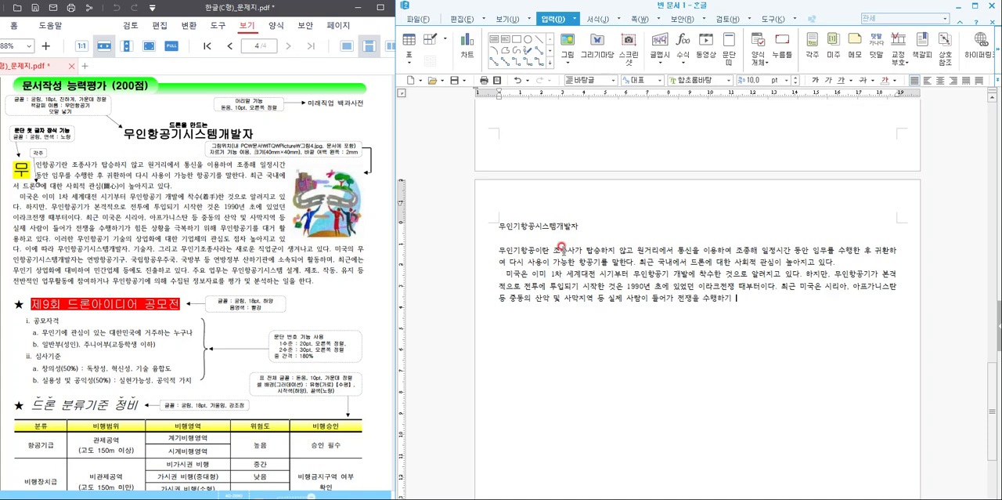
text(가 힘든 상황을 극복하기 ㅇ)
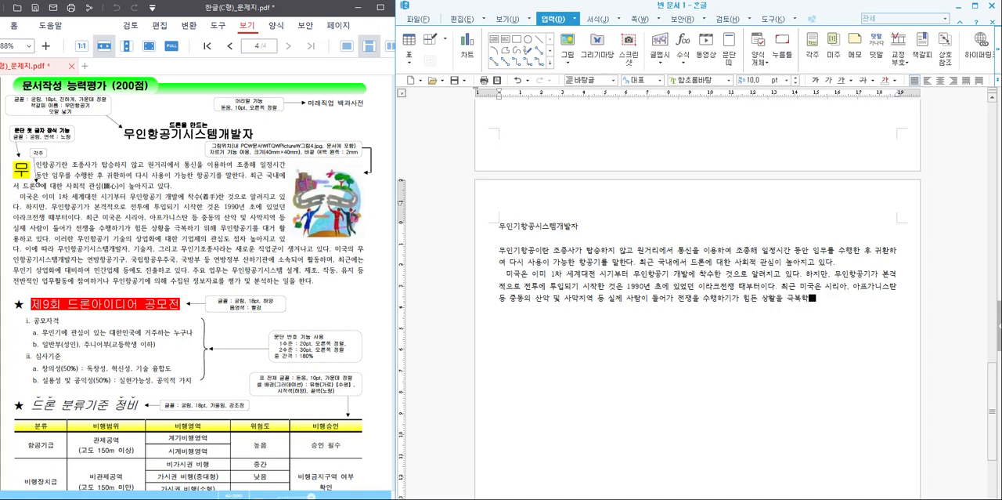
text(해 무인항공기를 대거 )
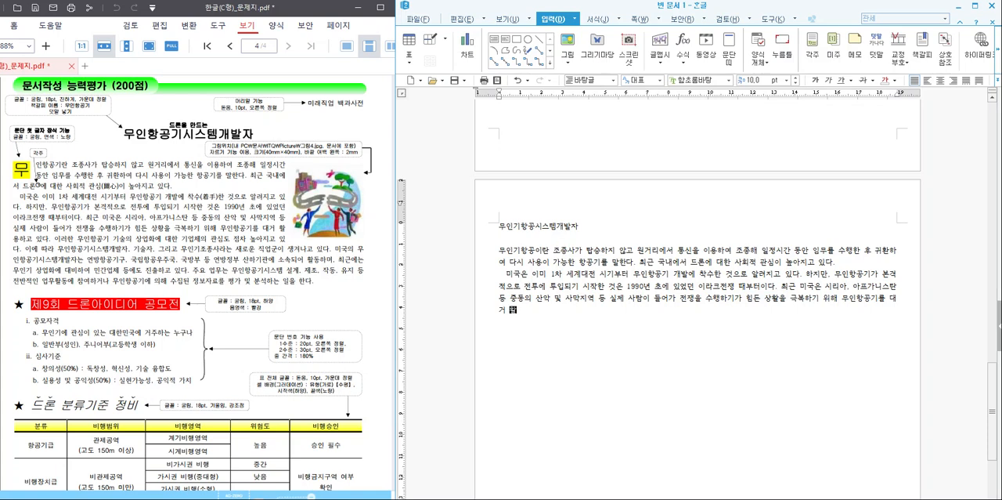
text(활용하고 있다.이러한 무인항공기 기술의 상업화에 대한 기업체의 관)
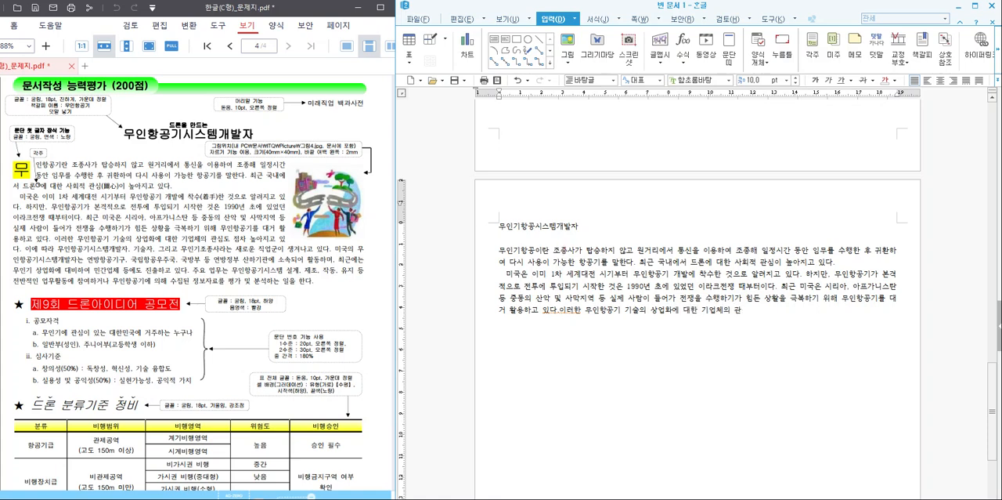
- Continue the second paragraph with "활용하고 있다.이러한 무인항공기 기술의 상업화에 대한 기업체의 관심도 점차 높아지고 있다."
text(도 점차 높아지고 있다. 이에 따라 무인항)
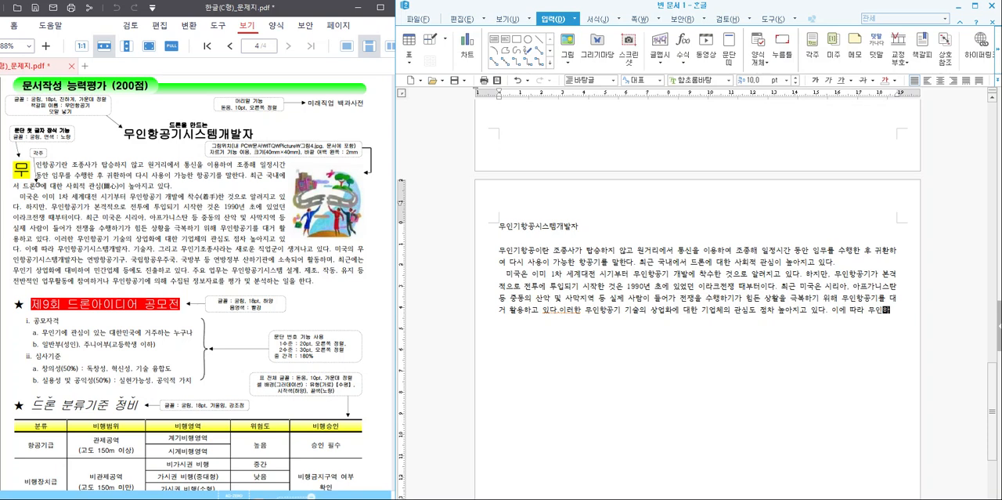
text(공기)
text(시스템개발자)
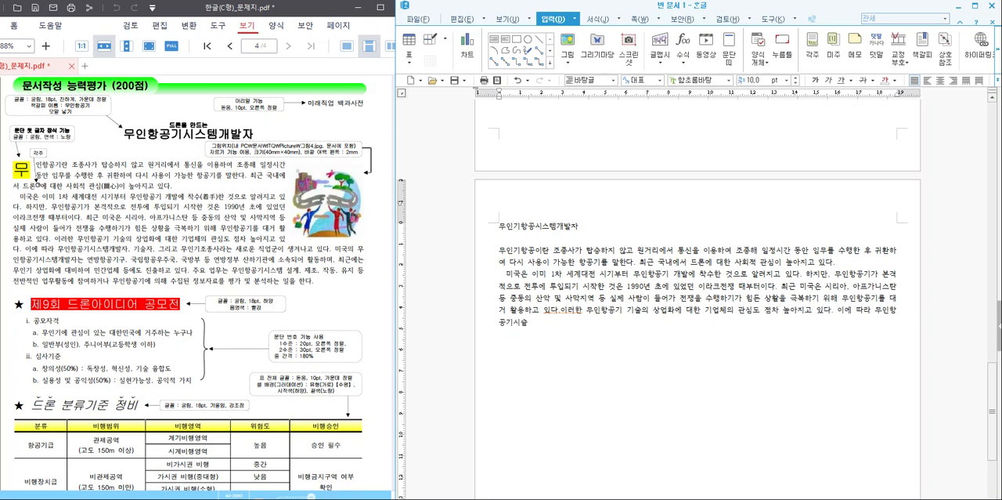
text(, 기술자, 그리고 ㅇ무인)
- Start the next sentence of the second paragraph with "이에 따라 무인항공기시스템개발자, 기술자, 그리고 무인기 조종사"
click(560, 246)
text(기 조종사)
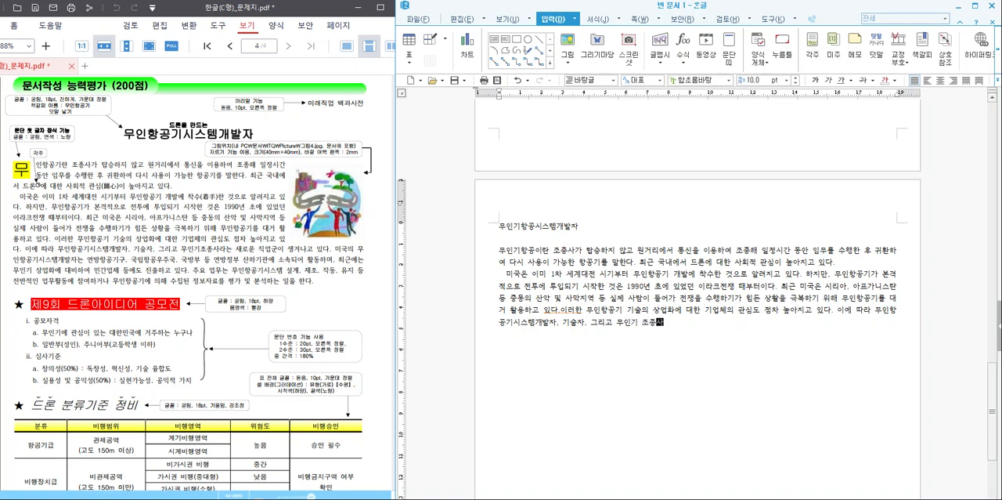
text(라는 새로운 직군이 생겨나고 있다.)
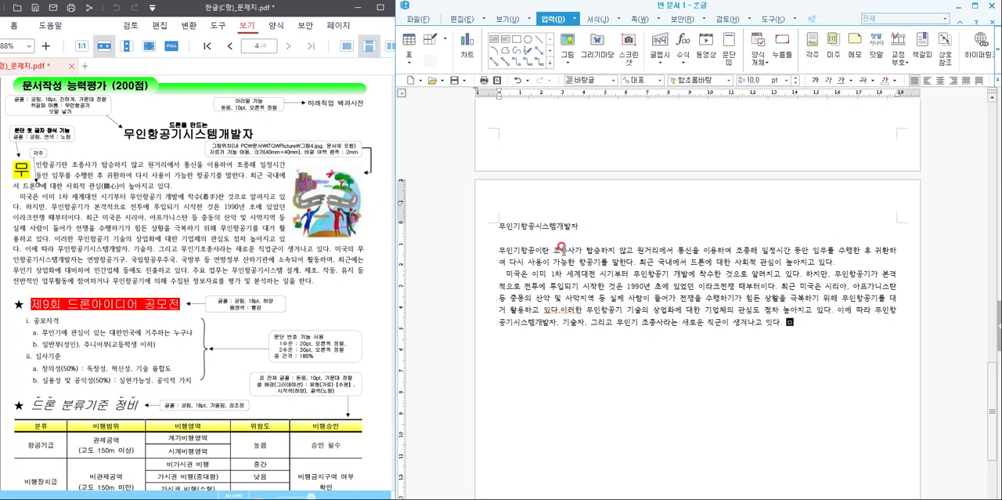
- Complete the sentence about new occupations with "라는 새로운 직군이 생겨나고 있다."
key(BackSpace)
key(BackSpace)
key(BackSpace)
text(다미)
key(BackSpace)
key(BackSpace)
key(BackSpace)
text(다. 미국의 무인항공기시)
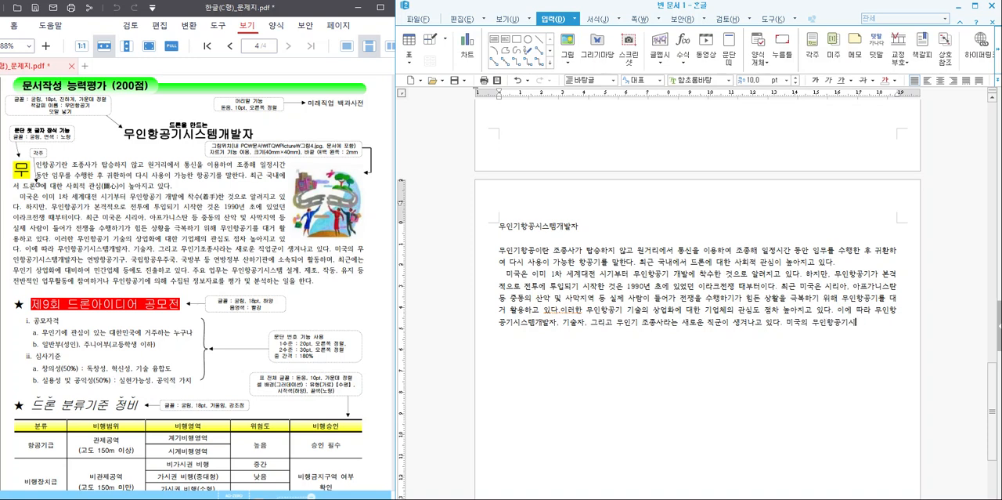
text(스템개발자는 여)
text(연방항공기구)
text(, 국립항)
text(공 우주국)
- Continue the second paragraph with "미국의 무인항공기시스템개발자는 연방항공기구, 국립항공우주국"
key(BackSpace)
key(BackSpace)
key(BackSpace)
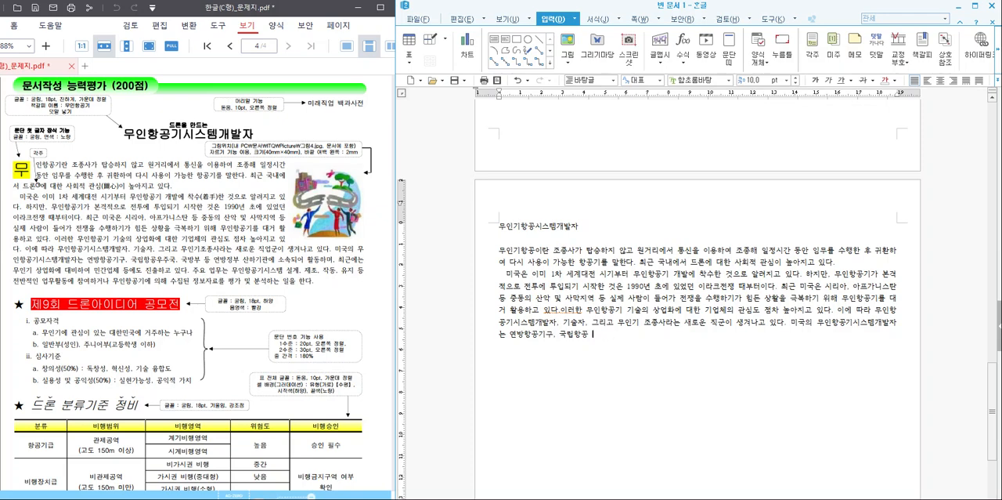
- Extend the sentence with ", 국방부 등 연방정부 산하기관에 소속되어 활동하며"
text(주국, 국방부 등 ㅇ연방정부 산하기관에 소속되어 활동)
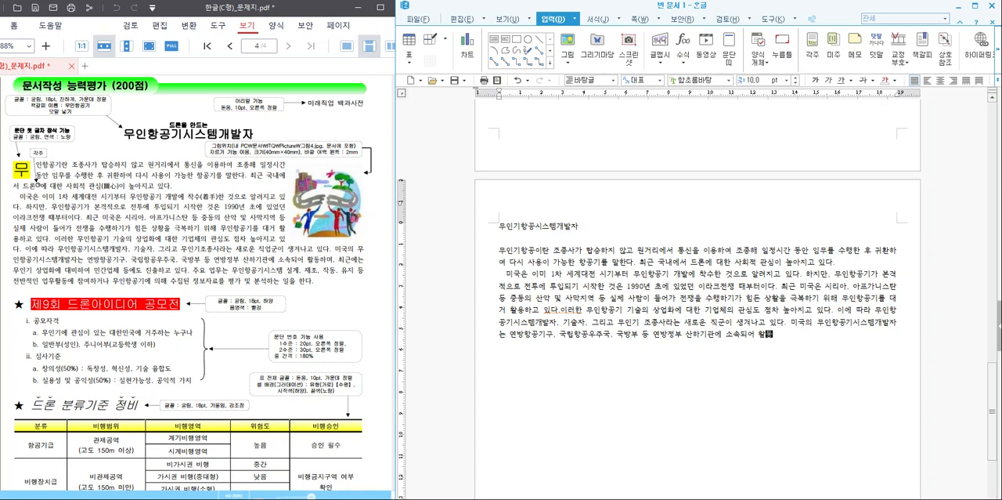
text(하며, 최근에는 무인기 상)
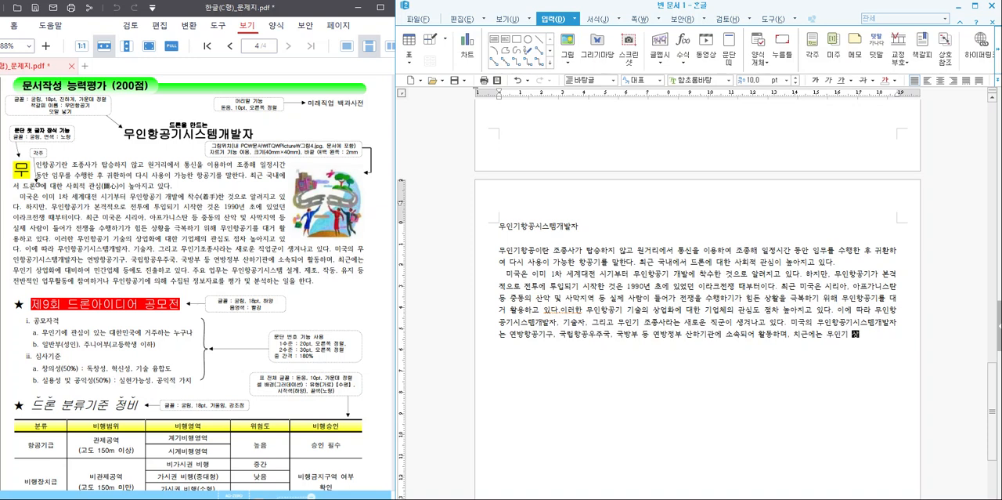
text(업화에 대비하여 민)
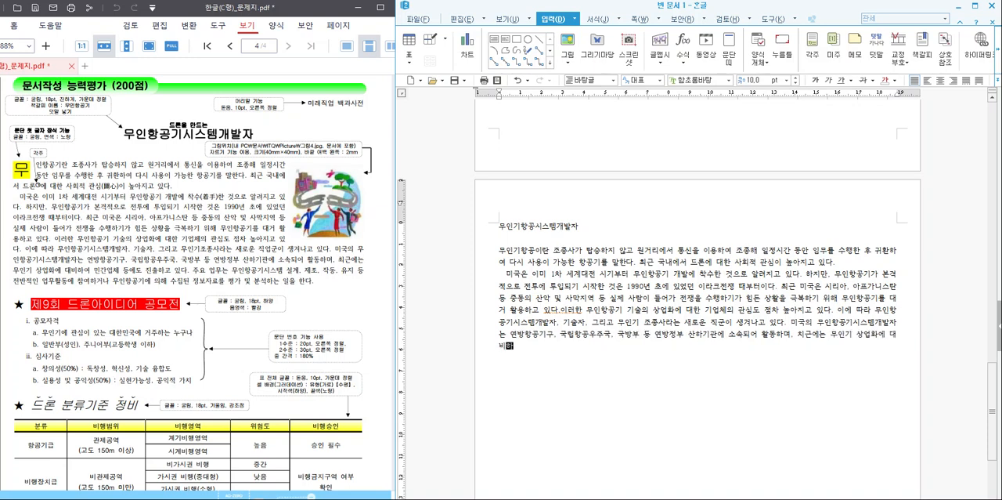
text(간업체 등에도 진출하고 있)
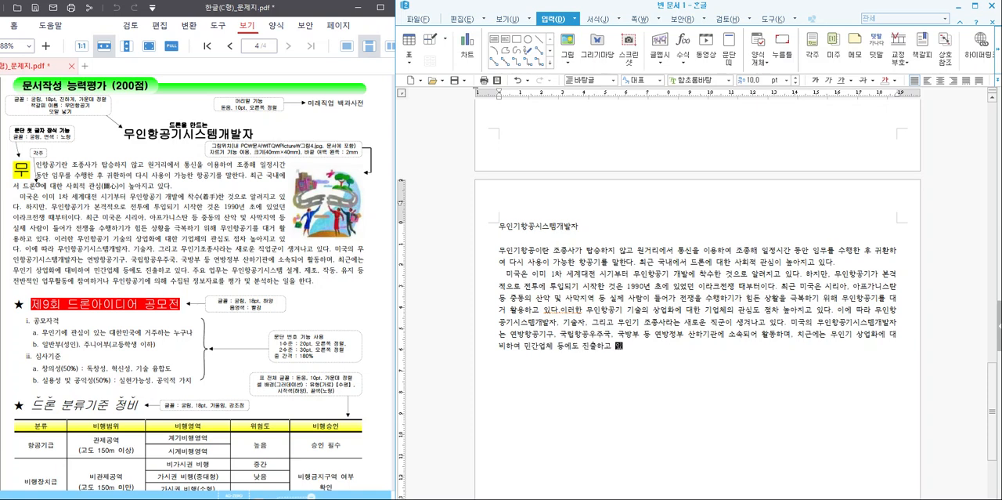
text(다. 주요 업)
text(무는 무인항공)
text(기스)
text(스)
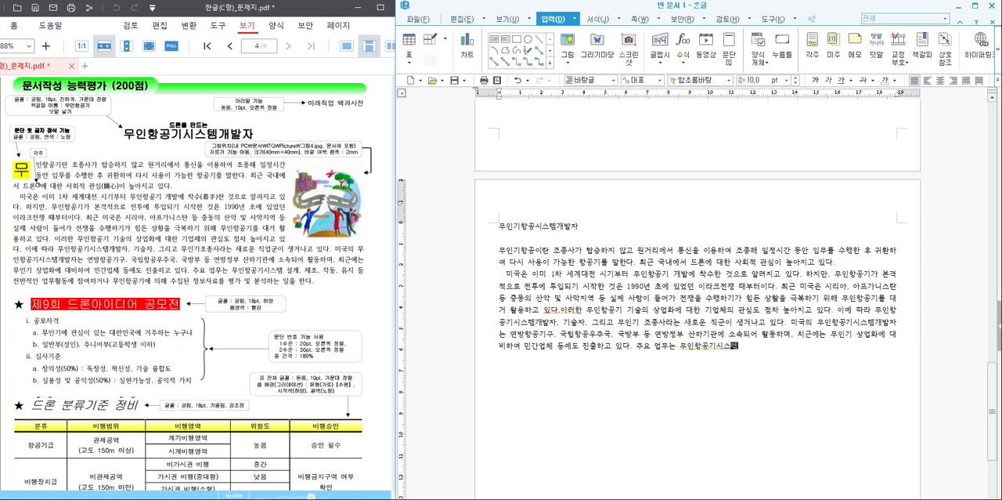
text(템 설계, 제조, 작동, 유지 등 )
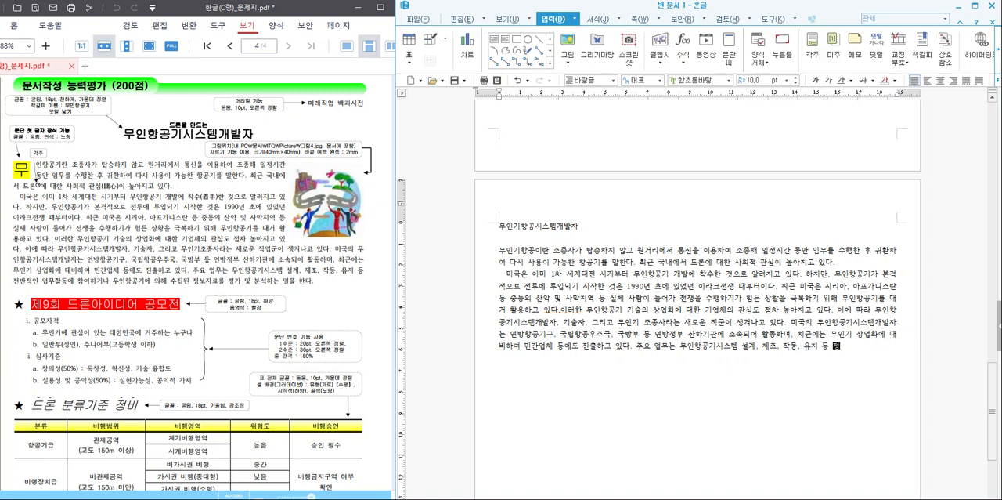
text(전반적인 업)
text(무활동에 )
text(참여하거나 무인)
text(항공기에 )
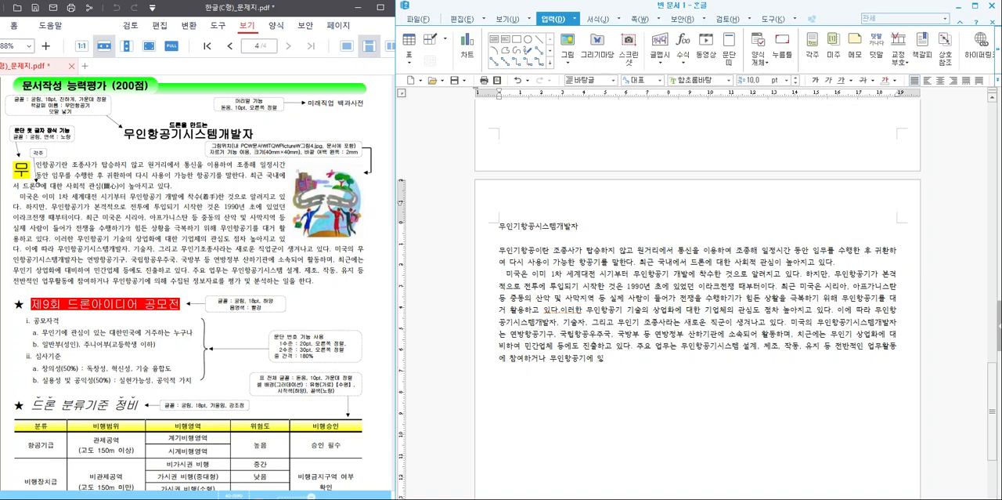
text(의해 수집된 정보자료를 평가 )
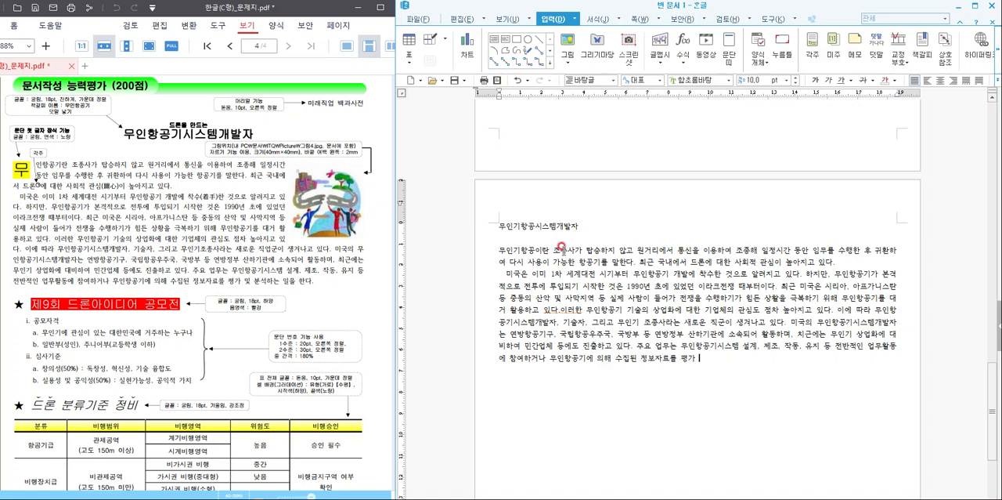
text(및 분석하는 일을 한다.)
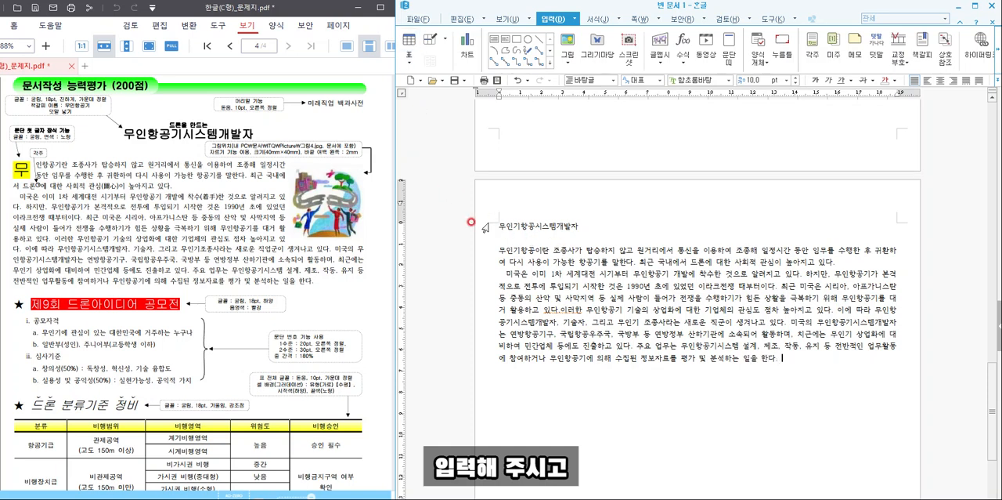
- End the second paragraph with "의해 수집된 정보자료를 평가 및 분석하는 일을 한다." and insert the missing space before "이러한"
click(560, 310)
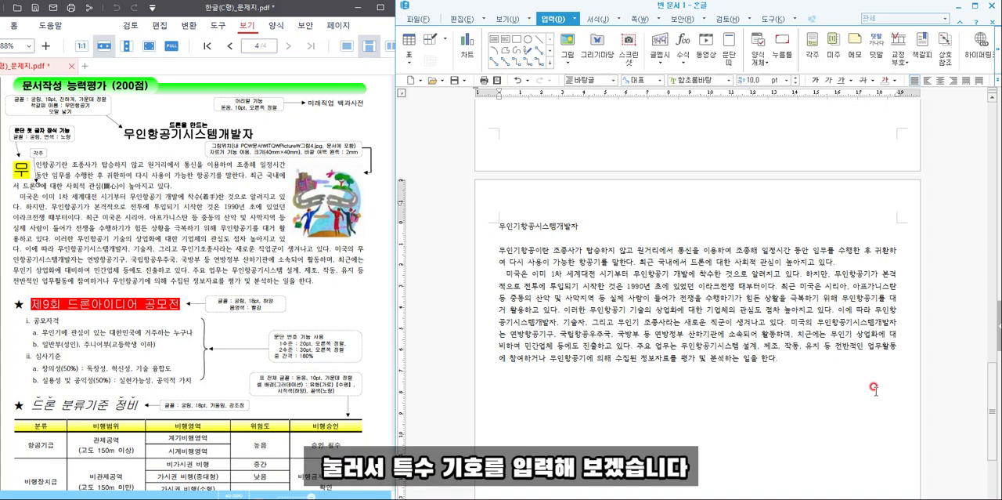
- Insert a ★ from the 기호1 group of the user character table, one blank line below the second paragraph
key(ctrl+F10)
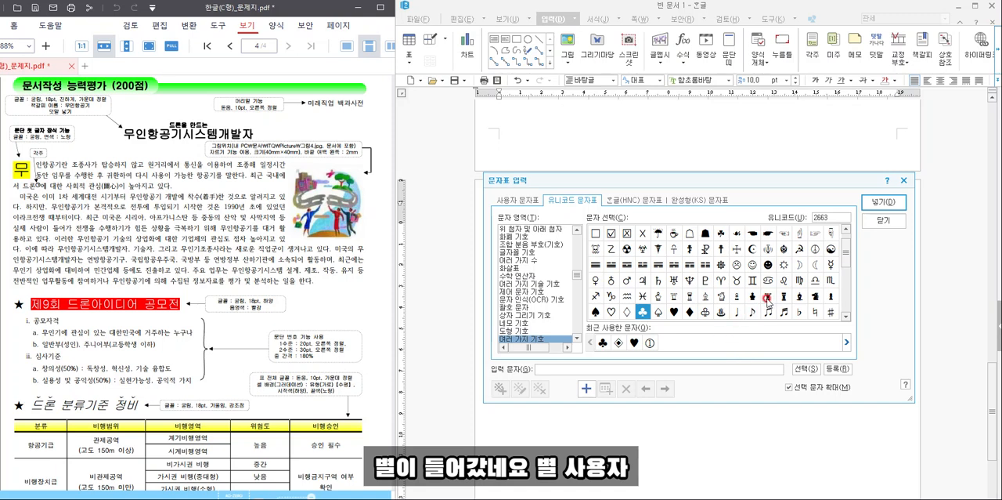
click(507, 200)
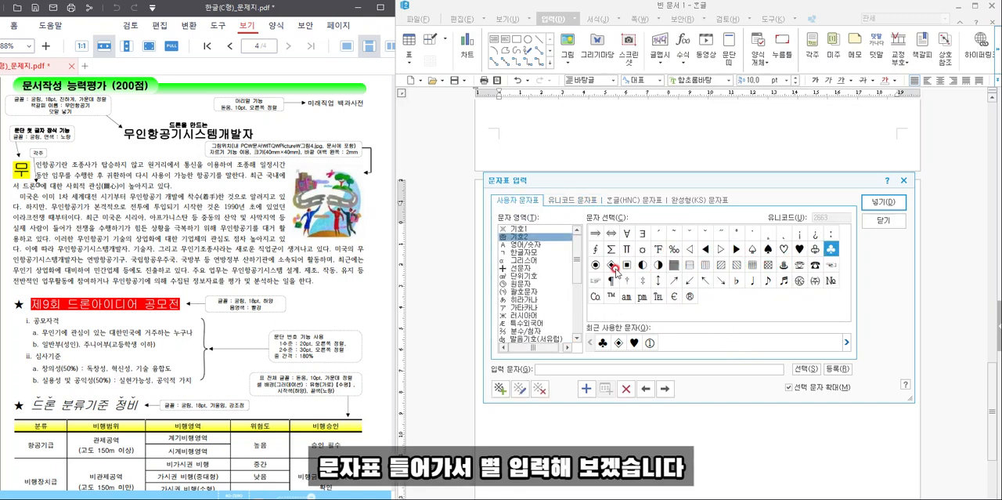
click(529, 229)
click(737, 280)
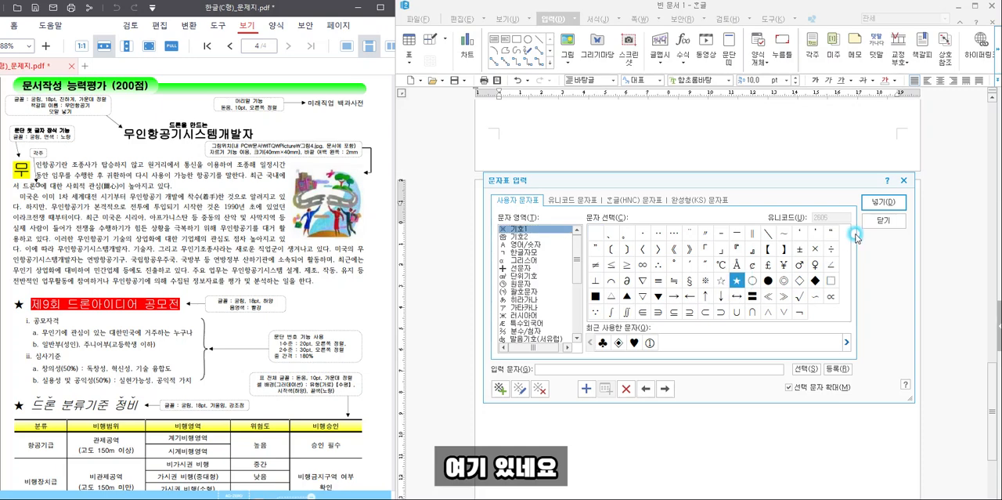
click(878, 208)
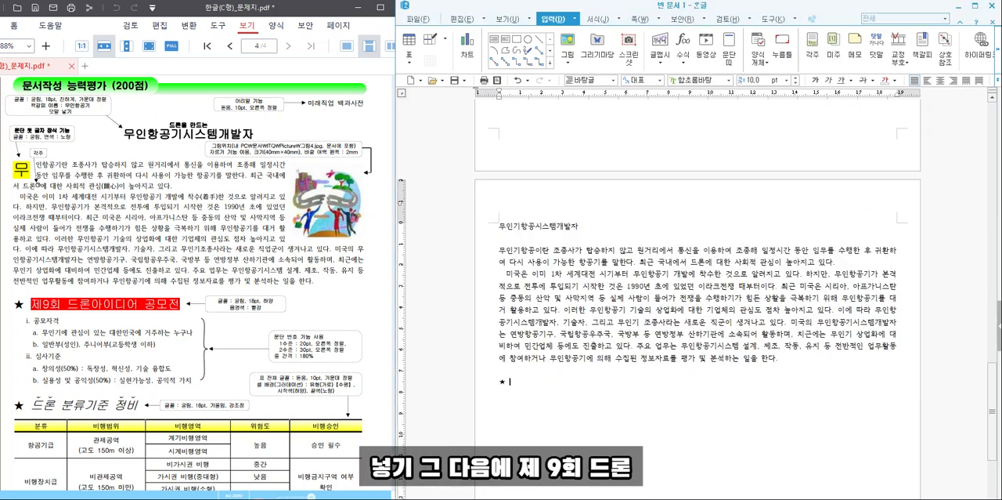
- Enter the heading "제9회 드론아이디어 공모전" after the star and start a new line
text(제9회 드론 아이디)
key(BackSpace)
key(BackSpace)
key(BackSpace)
key(BackSpace)
key(BackSpace)
text(아이디어 )
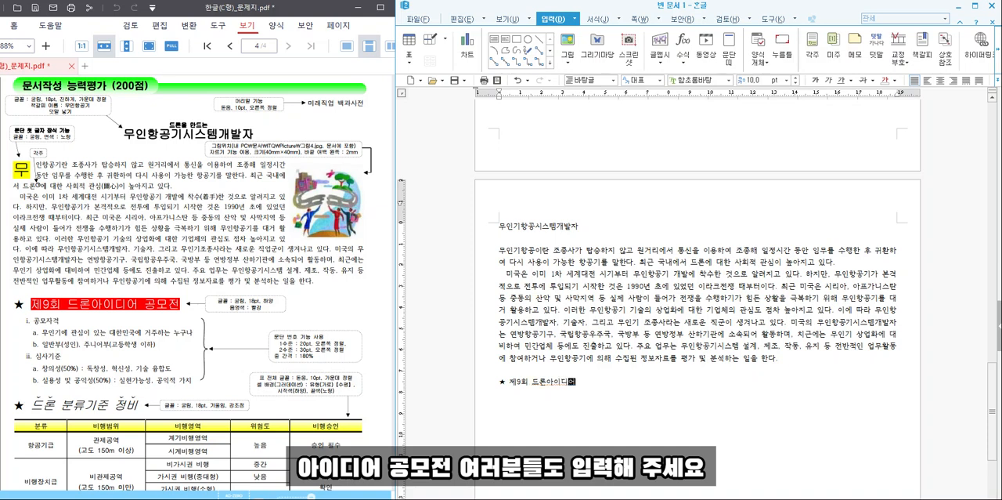
text(공모전)
key(Return)
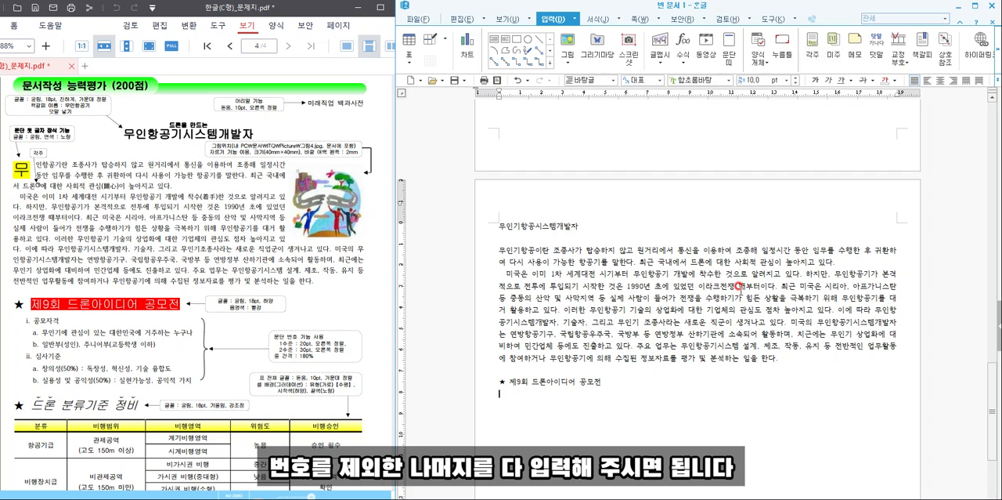
- Enter the lines "공모자격" and "무인기에 관심이 있는 대한민국에 거주하는 누구나" below the heading, without numbering
text(공모자격)
key(Return)
text(무인기에 관심이 이있는 대)
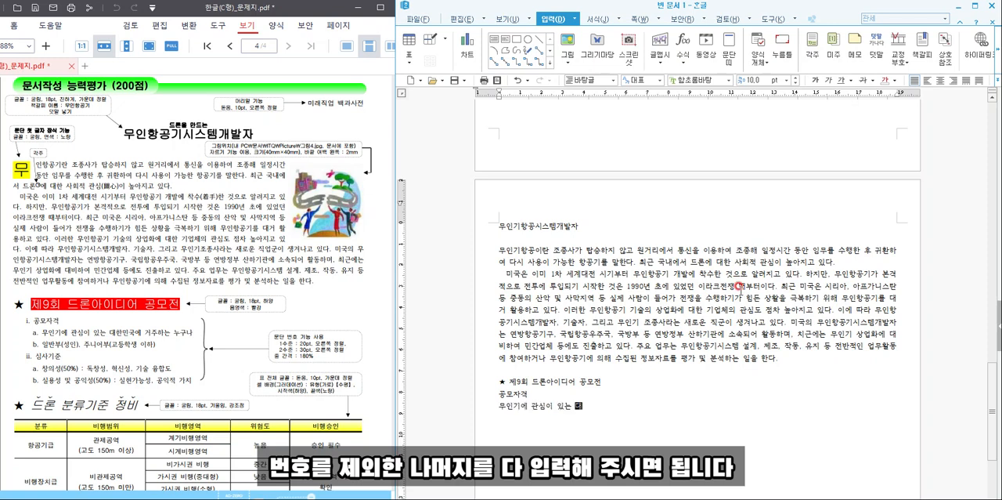
text(한민국에 거주하)
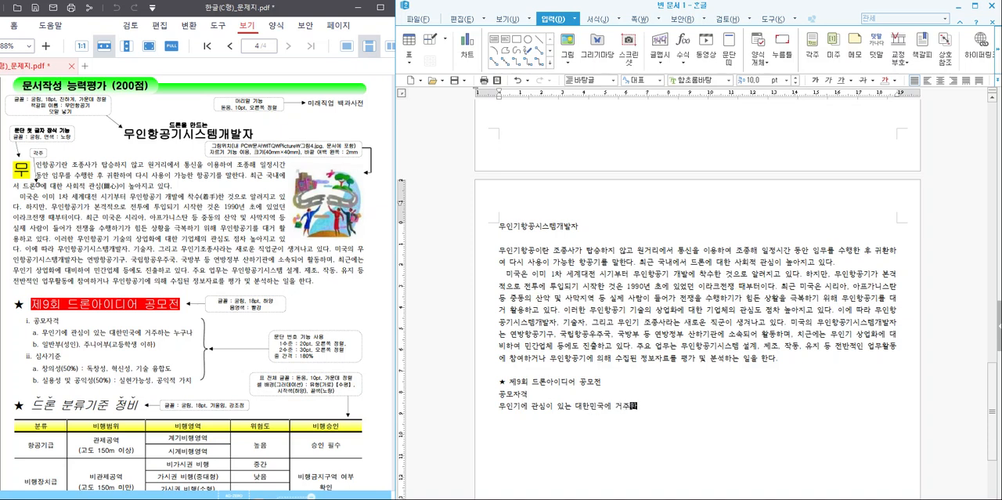
text(는 누구나)
key(Return)
- Add the lines "일반부(성인), 주니어부(고등학생 이하)" and "심사기준" to the list
text(일반부(성인), 주니어부)
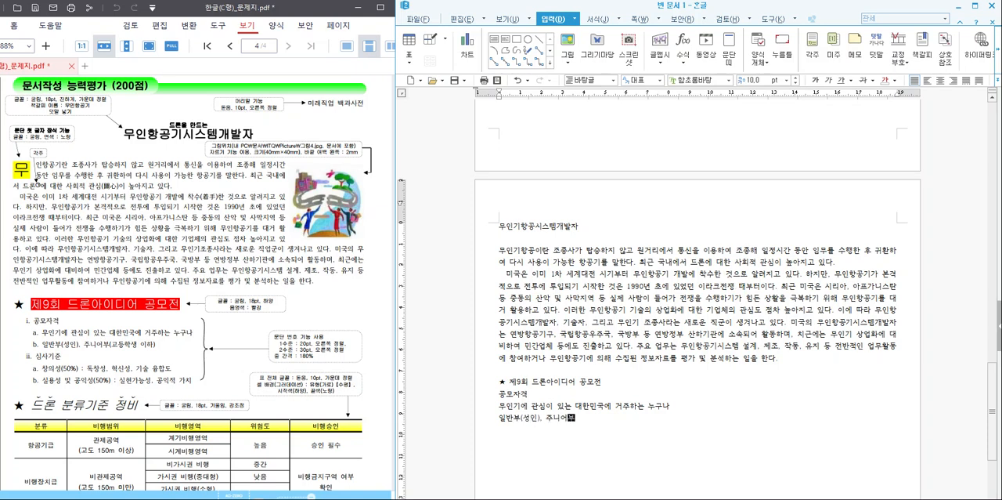
text((고등학생 이하) 심사)
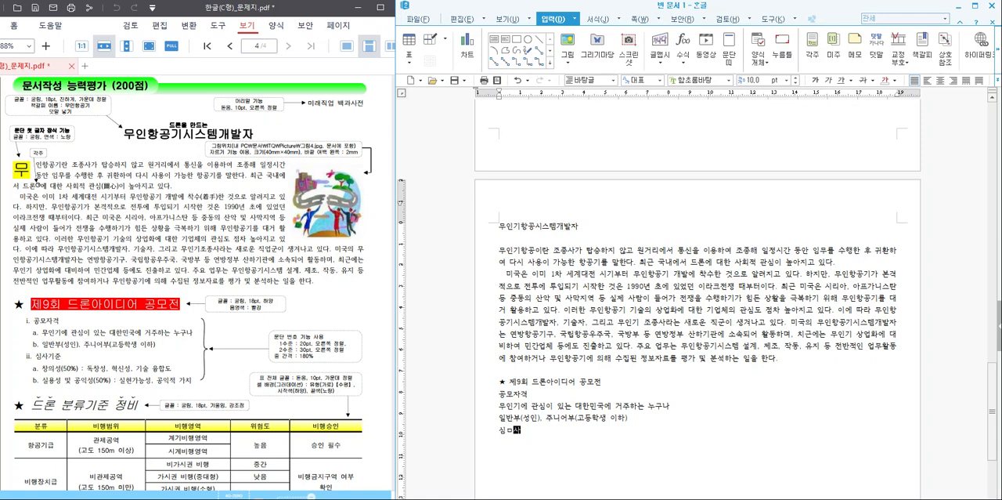
text(기준)
key(Return)
- Add the line "창의성(50%) : 독창성, 혁신성, 기술 융합도" under 심사기준
text(창의성(50%)
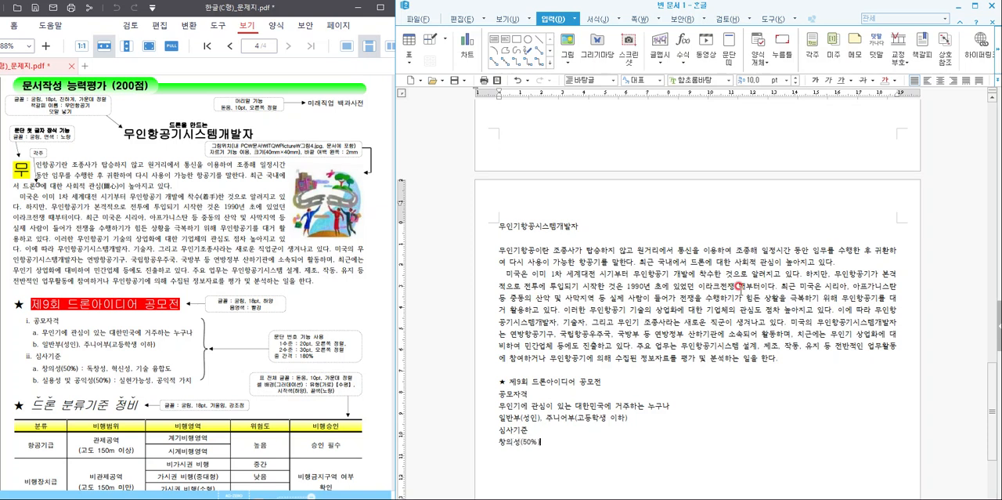
text() : 독차)
text(ㅇ성, ㅎ)
text(혁신성.)
text(기술 융합도)
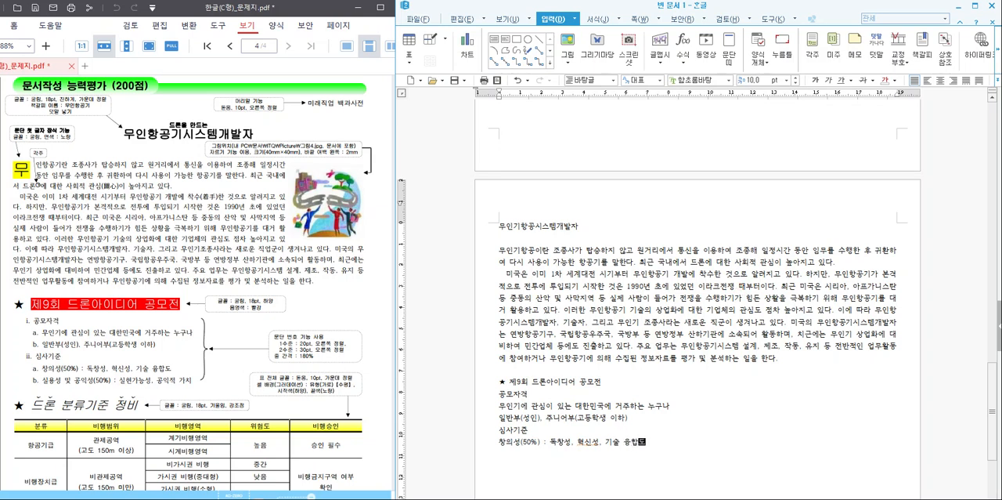
key(Return)
- Add the line "실용성 미 공익성(50%) : 실현가능성, 공익적 가치" and leave a blank line below it
text(실용ㅅ)
text(성 미 공익)
text(성(50%))
text( : 실현)
text(가능)
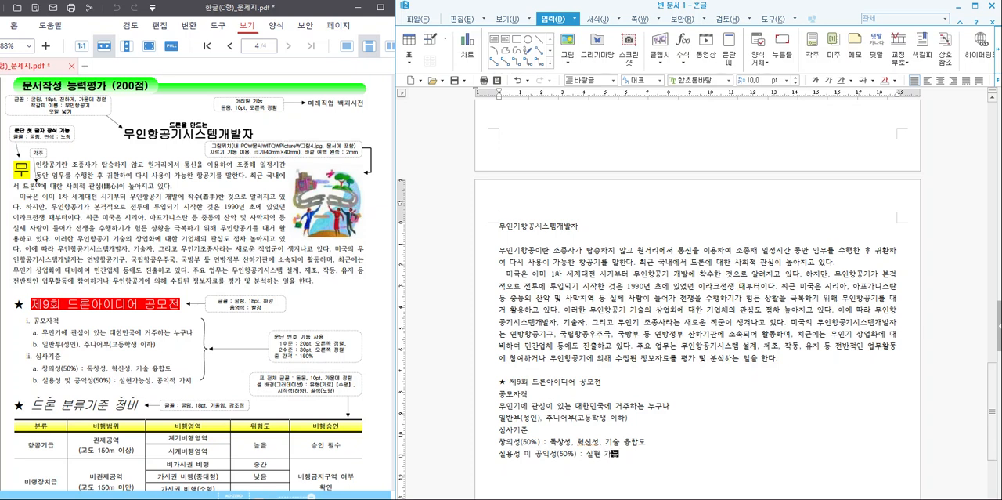
key(BackSpace)
key(BackSpace)
key(BackSpace)
key(BackSpace)
text(가능성, 공익적 가치)
key(Return)
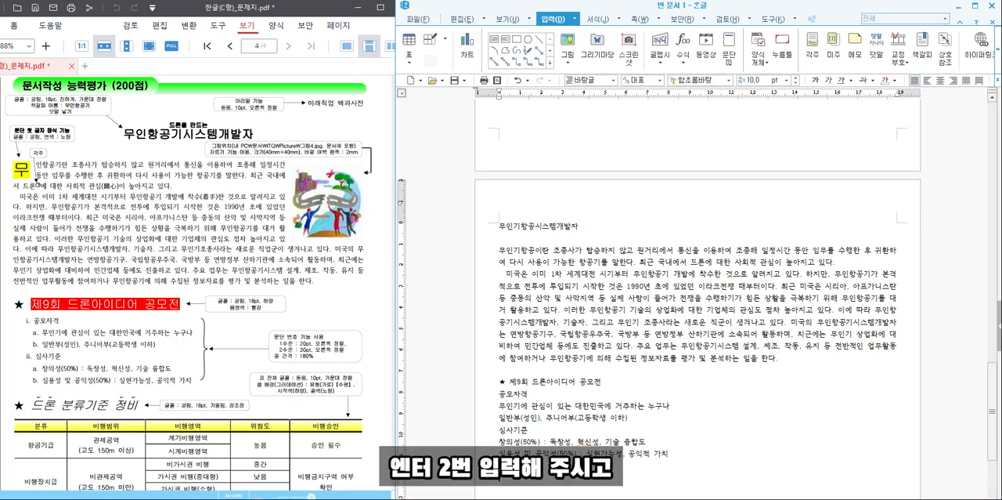
scroll(711, 307, down, 2)
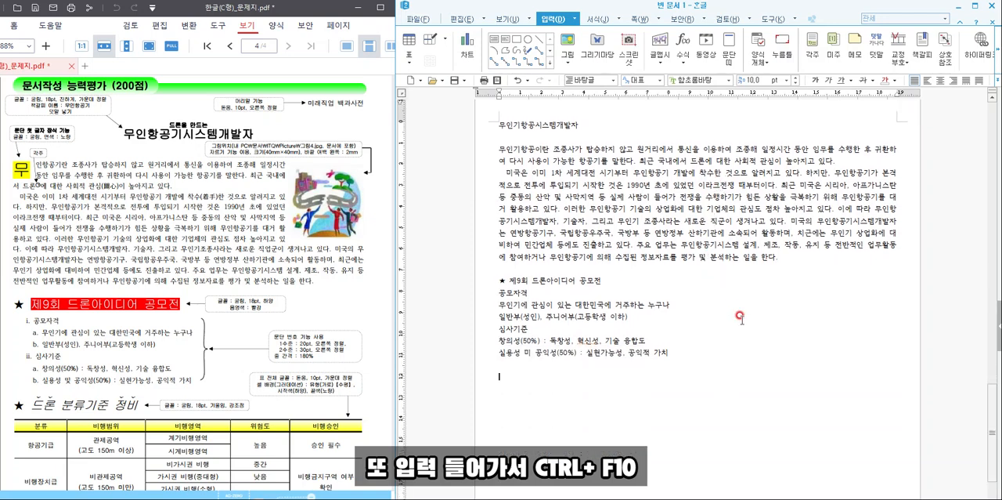
- Insert a ★ symbol and enter the heading "드론 분류기준 정비" after it
key(ctrl+F10)
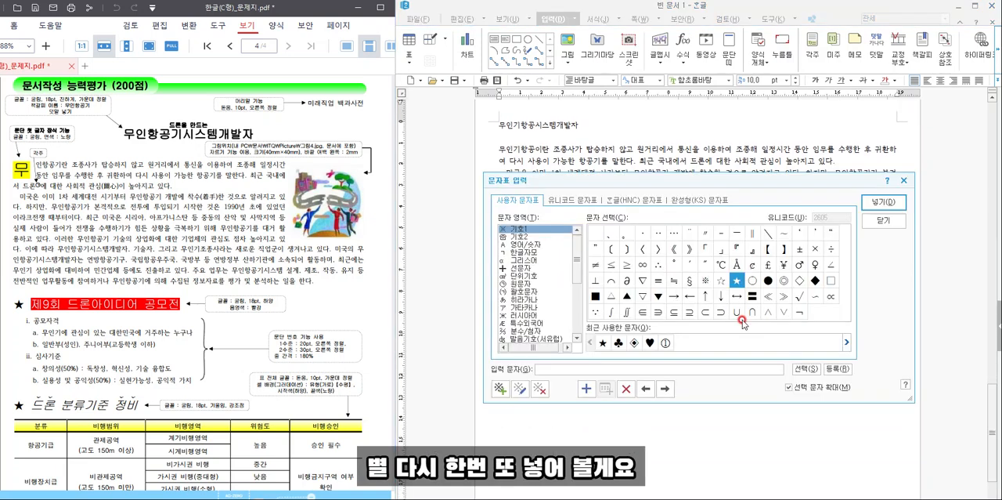
click(891, 202)
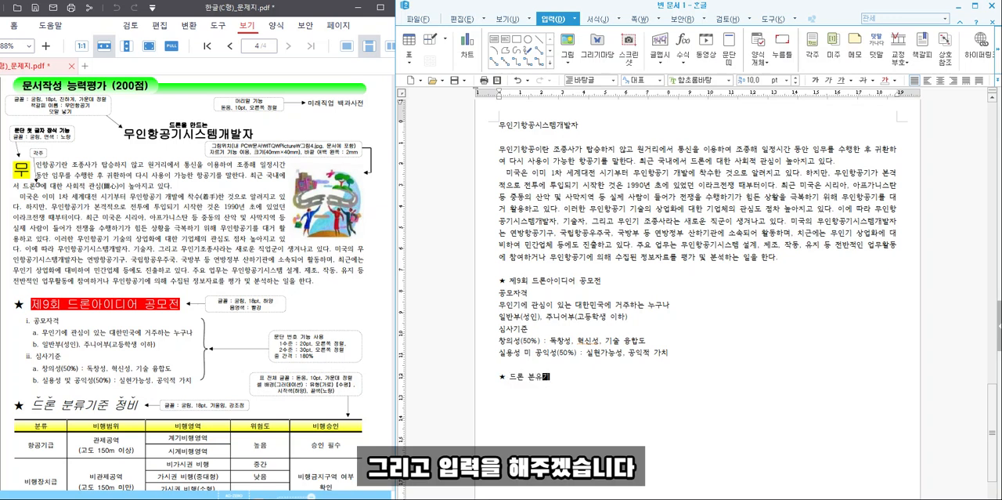
text(드론 분류기준 정비)
- Insert a table of 7 rows and 5 columns, treated as a character, below the 드론 분류기준 정비 heading
click(408, 43)
scroll(289, 332, down, 4)
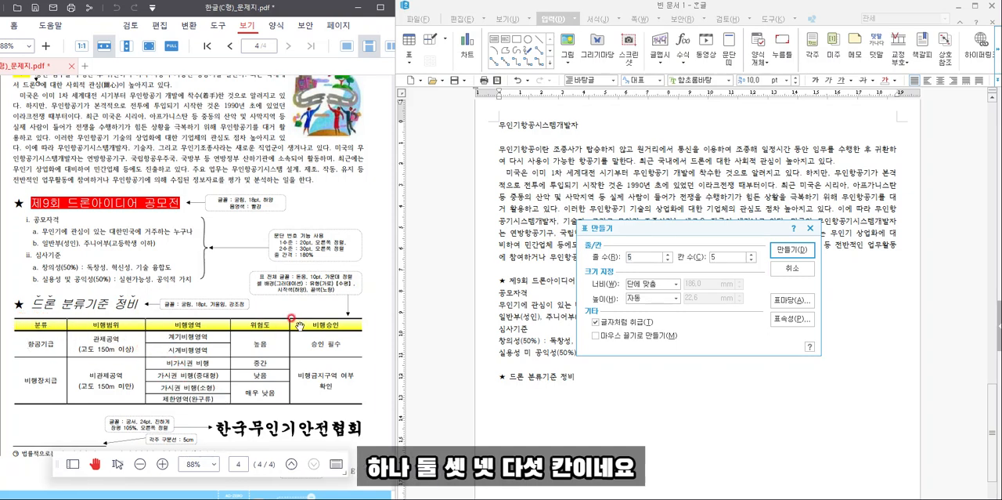
click(668, 253)
click(667, 254)
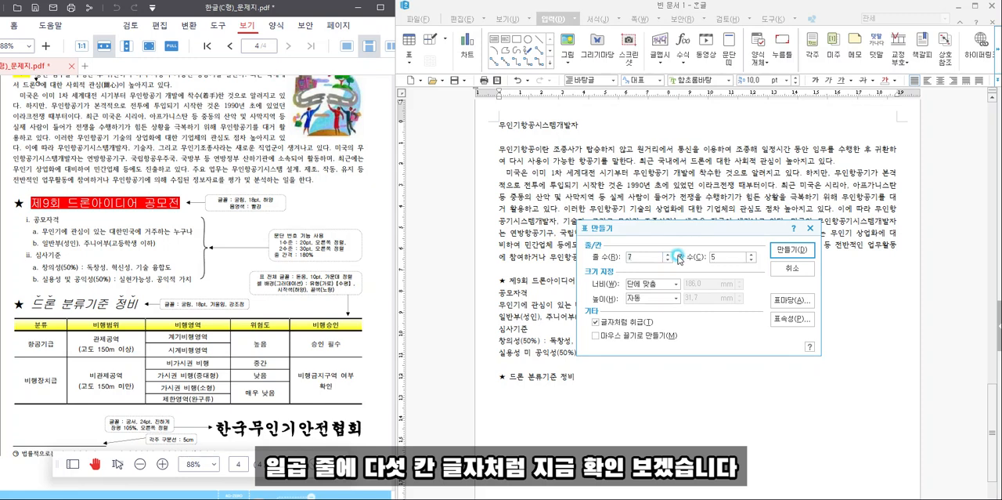
click(785, 250)
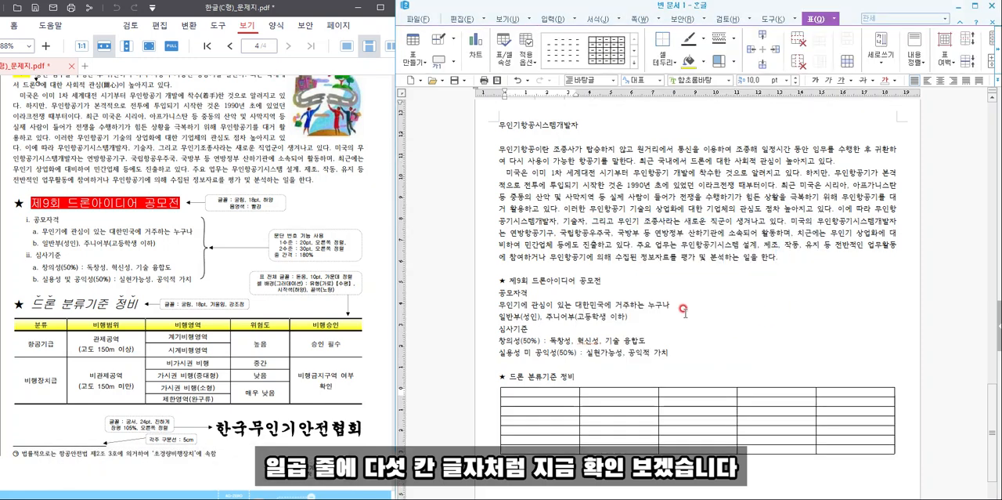
- Fill the table's header row with 분류, 비행범위, 비행영역, 위험도 and 비행승인
scroll(323, 358, down, 1)
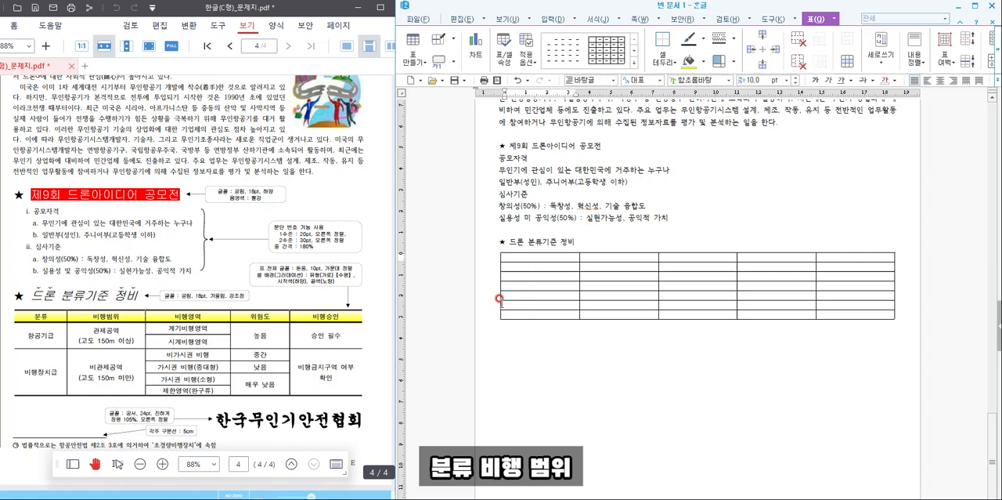
click(543, 255)
text(분류)
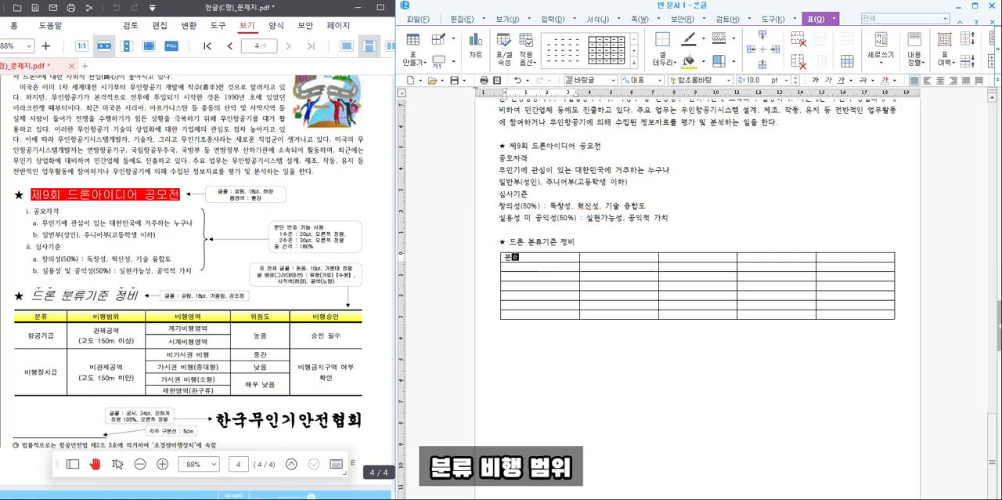
key(Tab)
text(비행범)
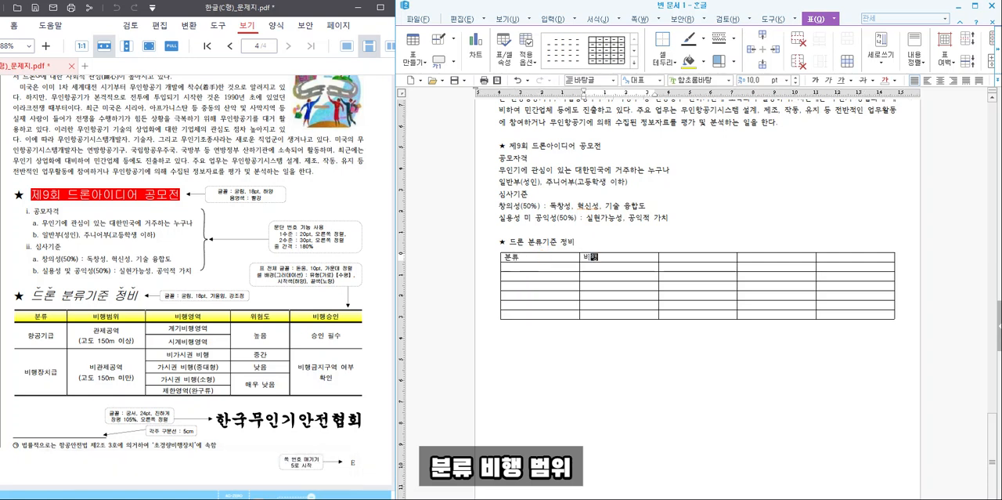
key(Tab)
text(비행영역)
key(Tab)
text(위험도)
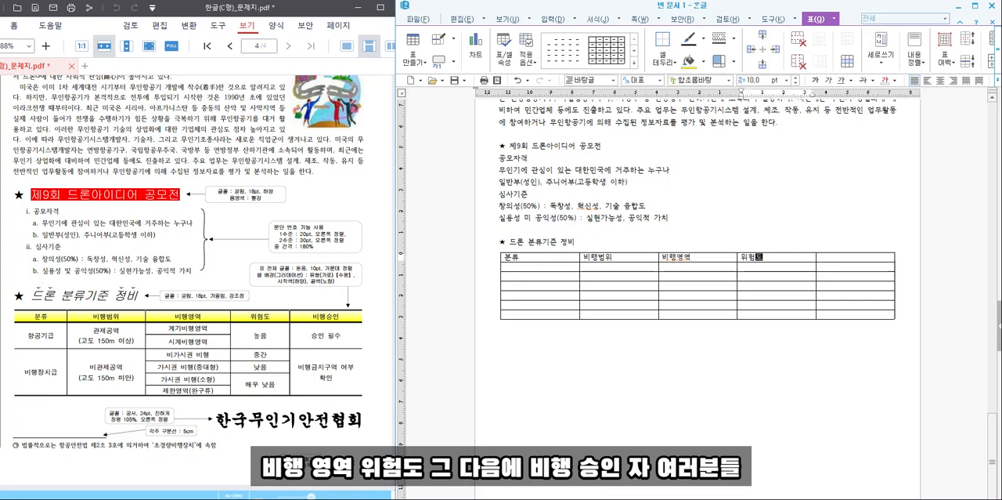
key(Tab)
text(비행)
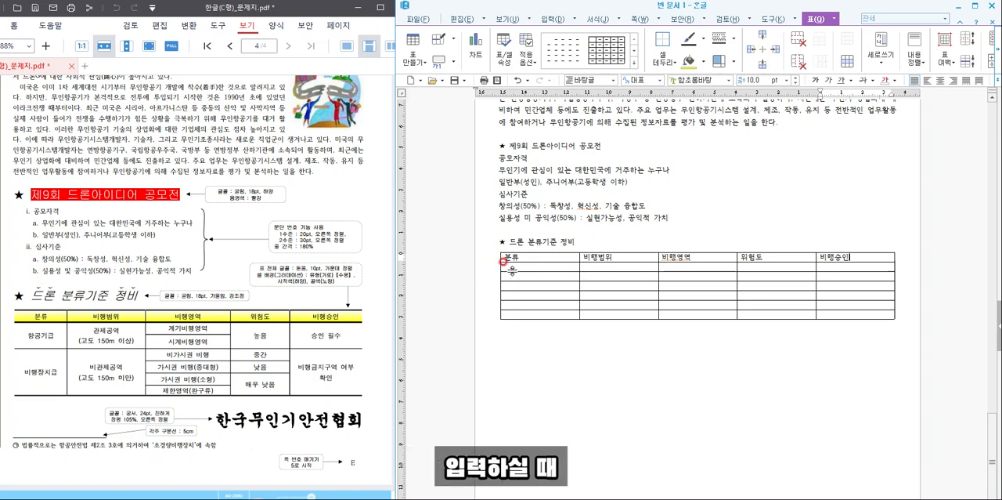
- Enter "항공기급" in the second row and "비행장치급" in the fourth row of the 분류 column
click(523, 261)
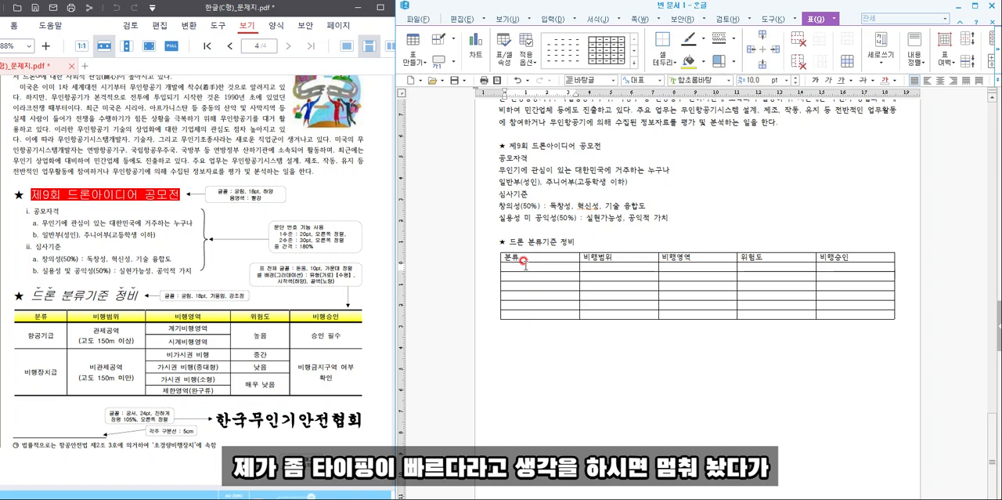
key(Down)
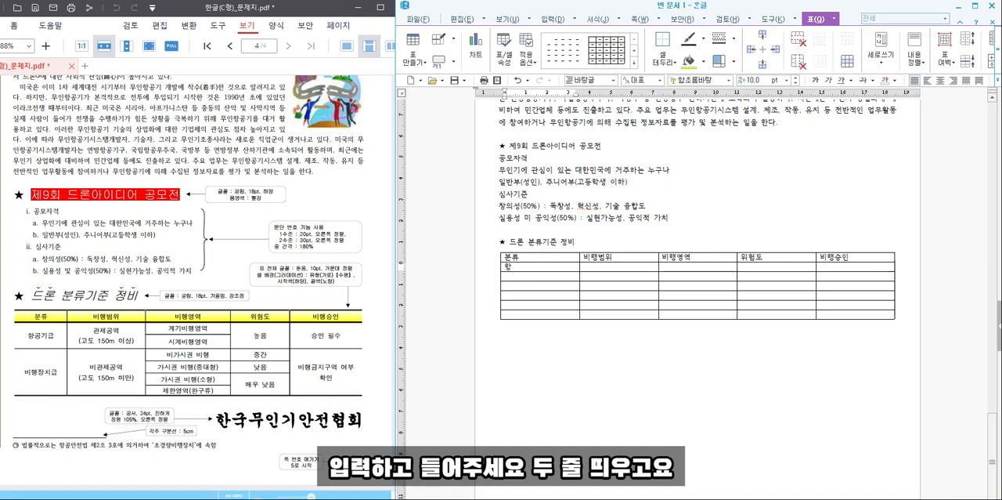
text(항공기)
key(Down)
key(Down)
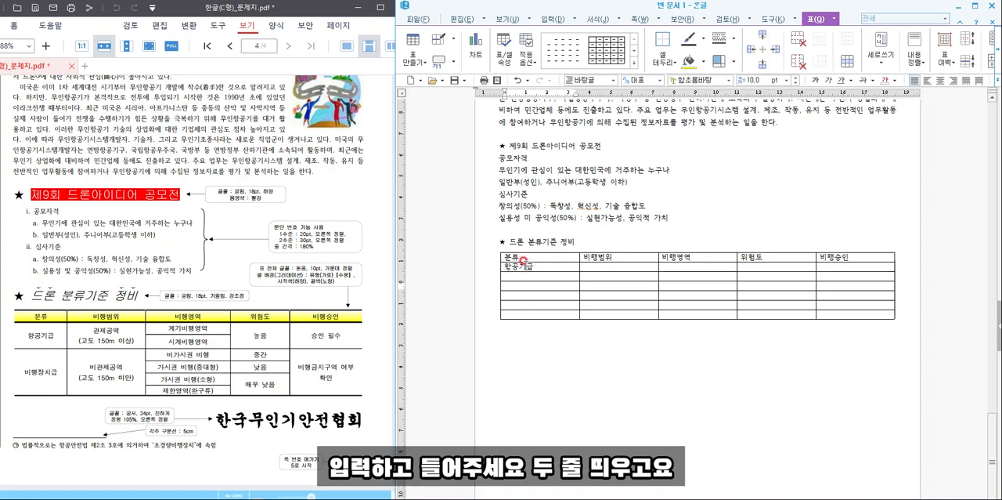
text(비행ㅈ)
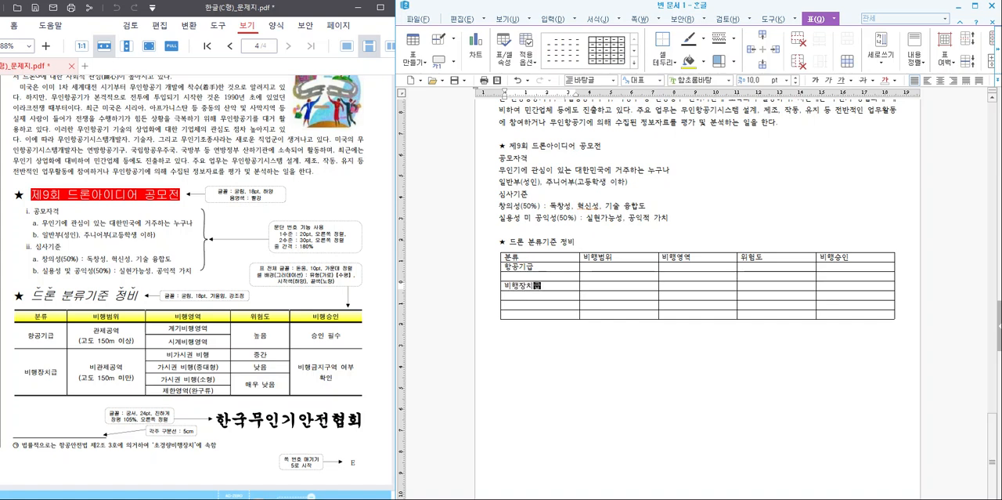
key(Right)
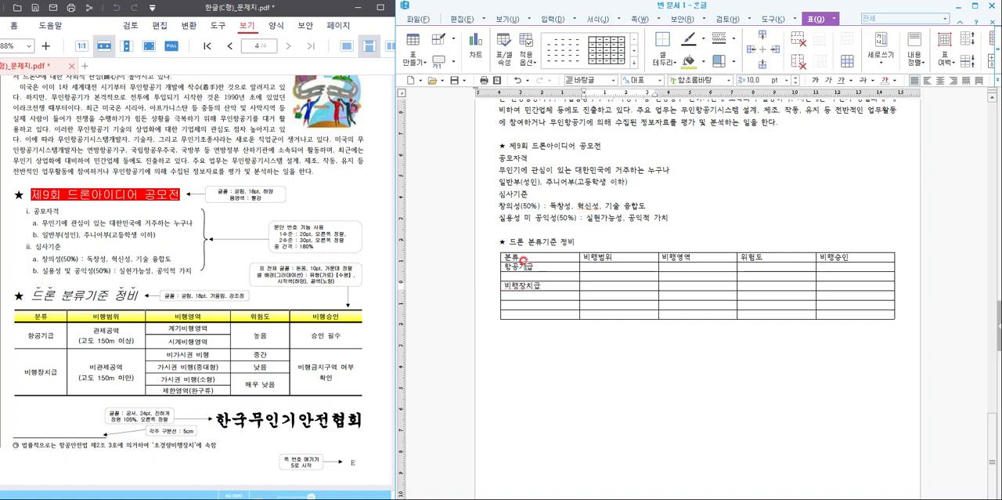
- Merge the 항공기급 cell with the empty one below it, and the 비행장치급 cell with the three below it
drag(523, 265, 524, 276)
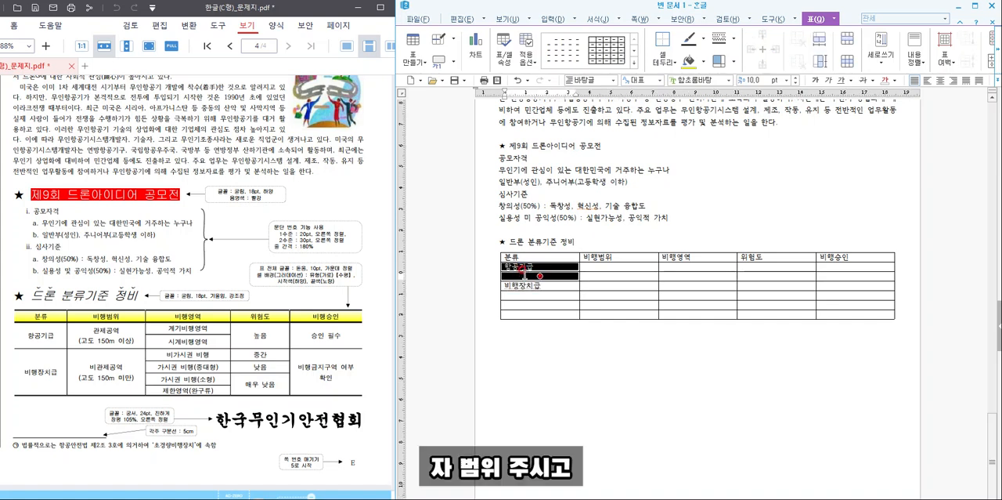
key(m)
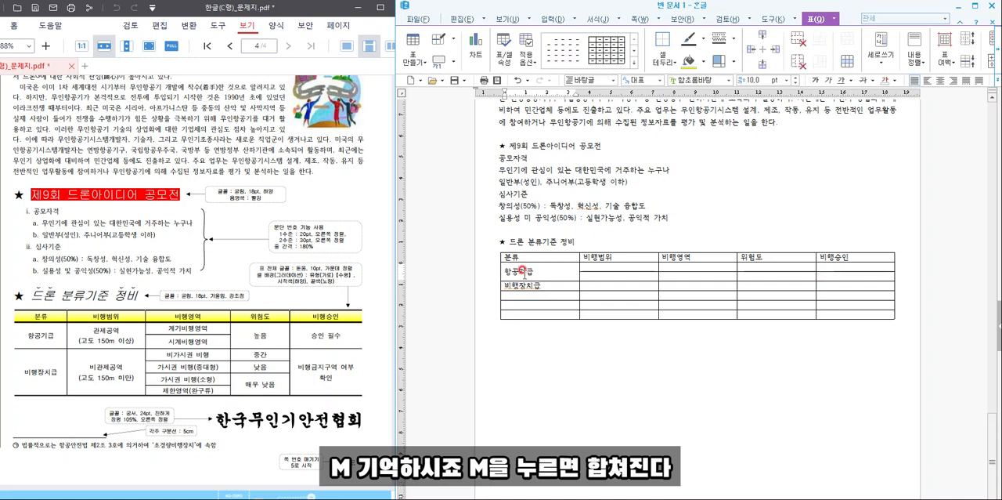
drag(527, 283, 531, 311)
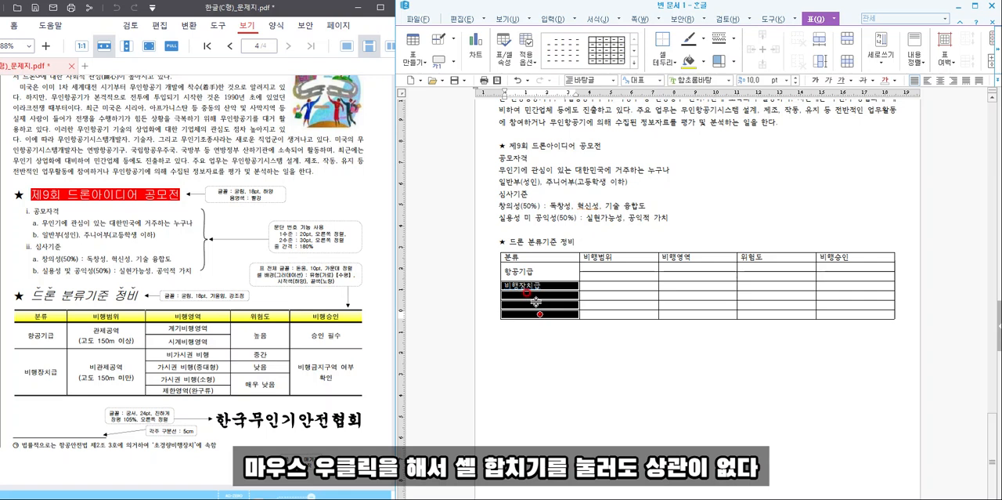
right_click(535, 295)
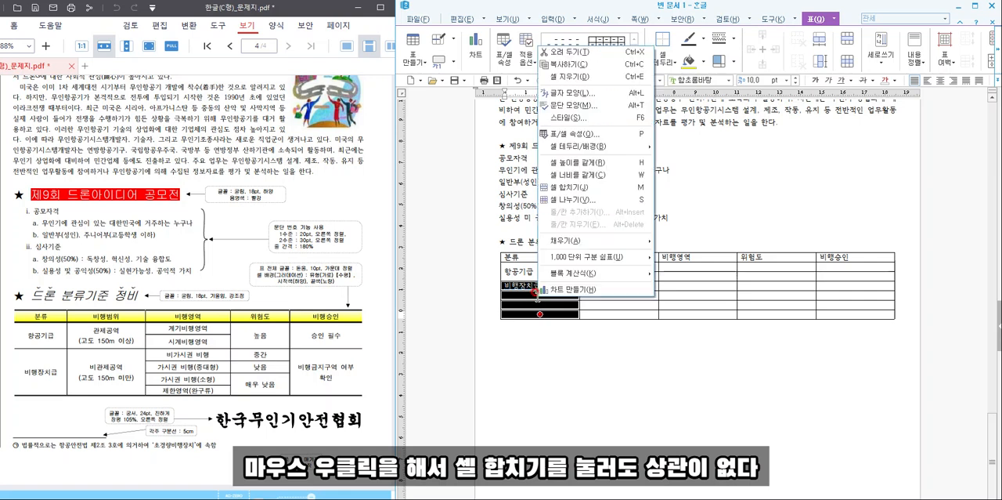
click(595, 190)
- Enter "관제공역" and "(고도 150m 이상)" in the 비행범위 column beside 항공기급
click(615, 268)
text(관제공역 )
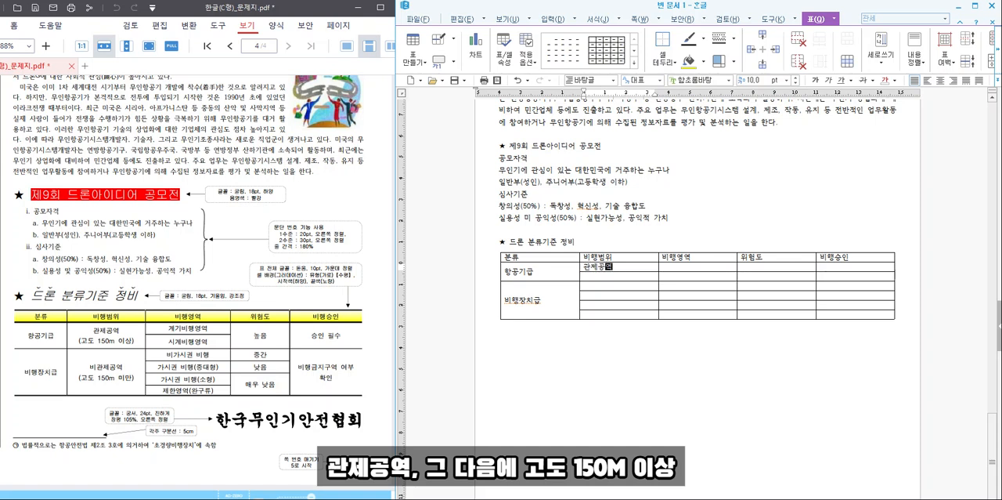
text((고도 150)
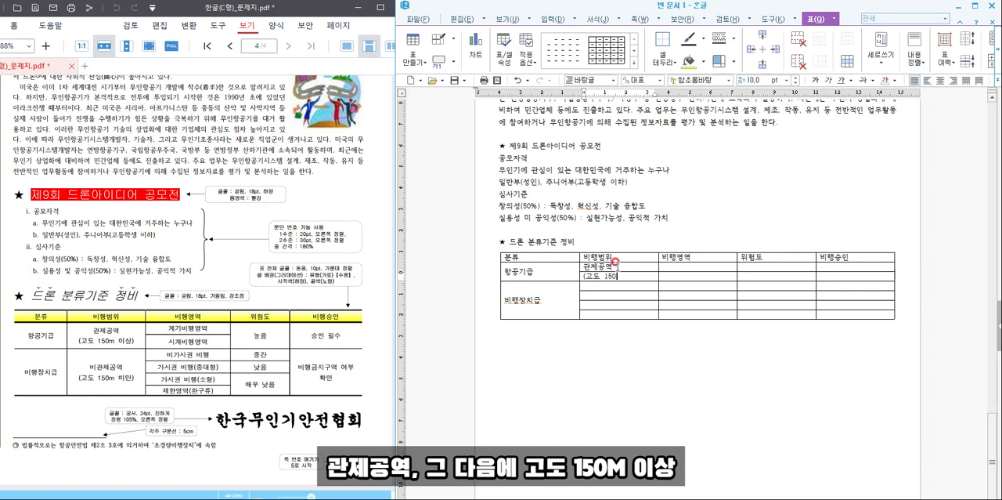
text(m 이상))
- Merge the 비행범위 cells beside 항공기급 into one, and the four beside 비행장치급 into another
drag(601, 266, 606, 313)
click(603, 280)
text(m)
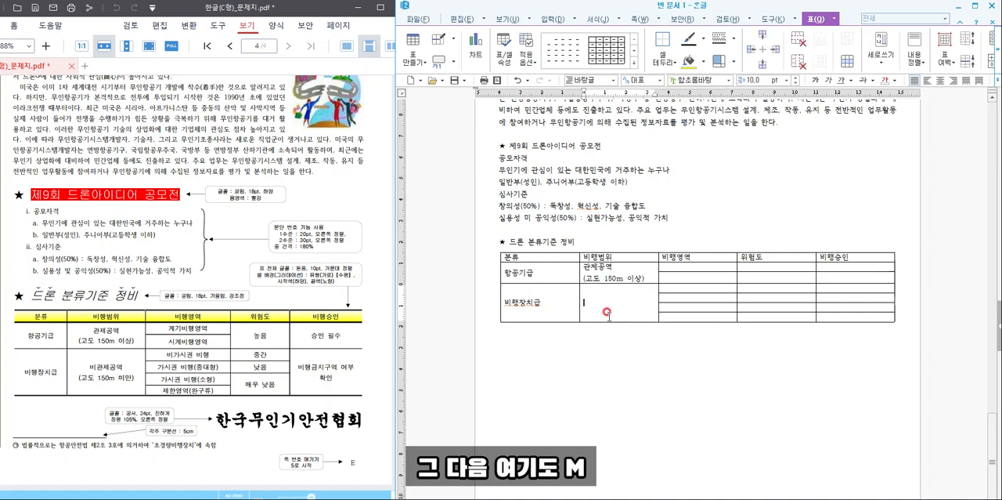
text(비관제공역)
- Enter "비관제공역" and "(고도 150m 미만)" on two lines in the merged 비행범위 cell beside 비행장치급
key(Return)
text((고도 150m 미만))
- Enter "계기비행영역" and "시계비행영역" in the two 비행영역 cells of the 항공기급 rows
key(Right)
key(Up)
key(Up)
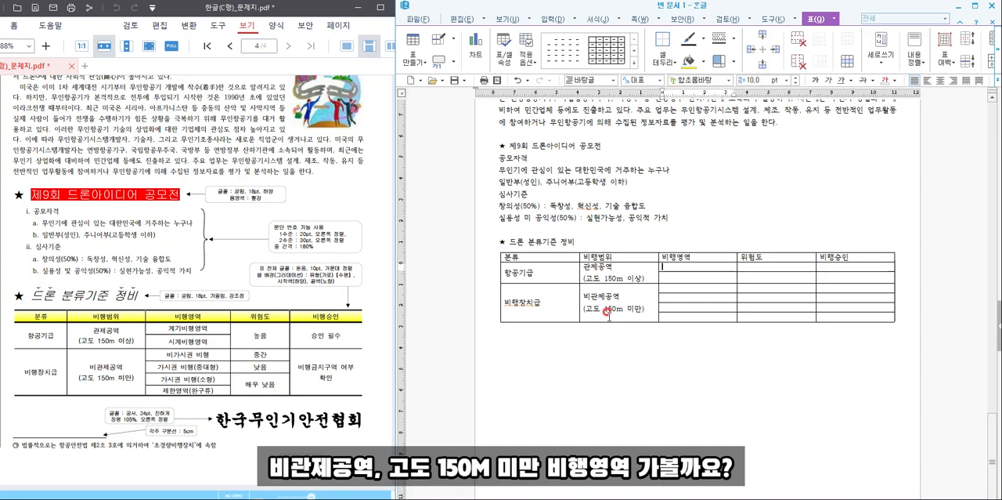
text(계기)
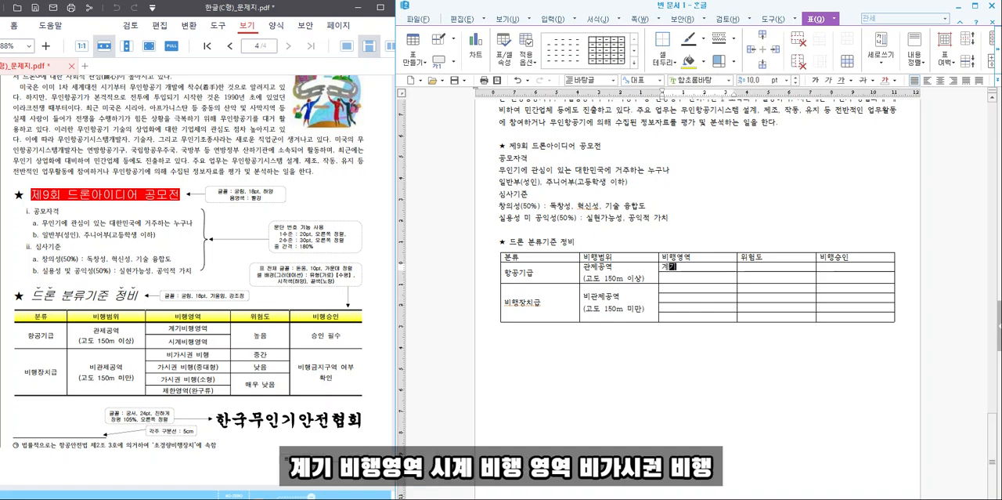
text(비행영역)
key(Down)
text(시계비행영역)
key(Down)
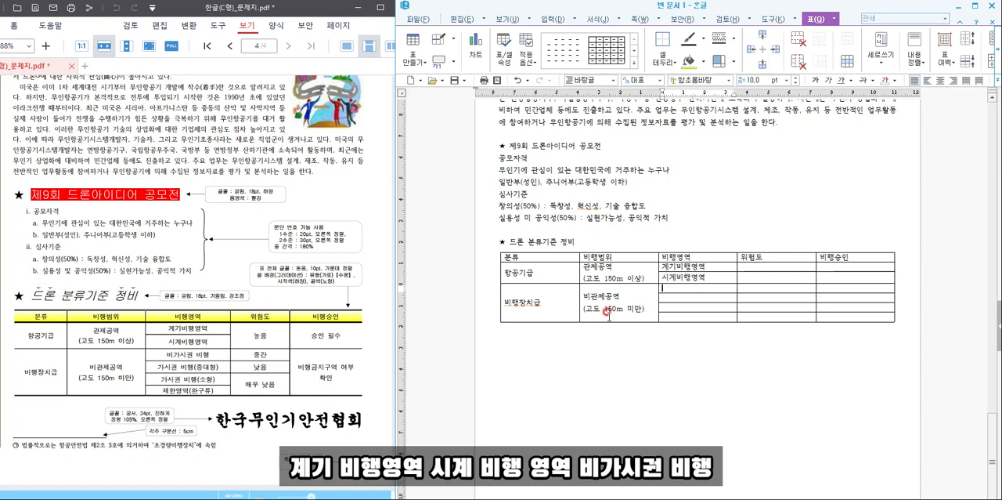
- Enter "비가시권 비행" and "가시권 비행(중대형)" in the first two 비행영역 cells of the 비행장치급 rows
text(비가시)
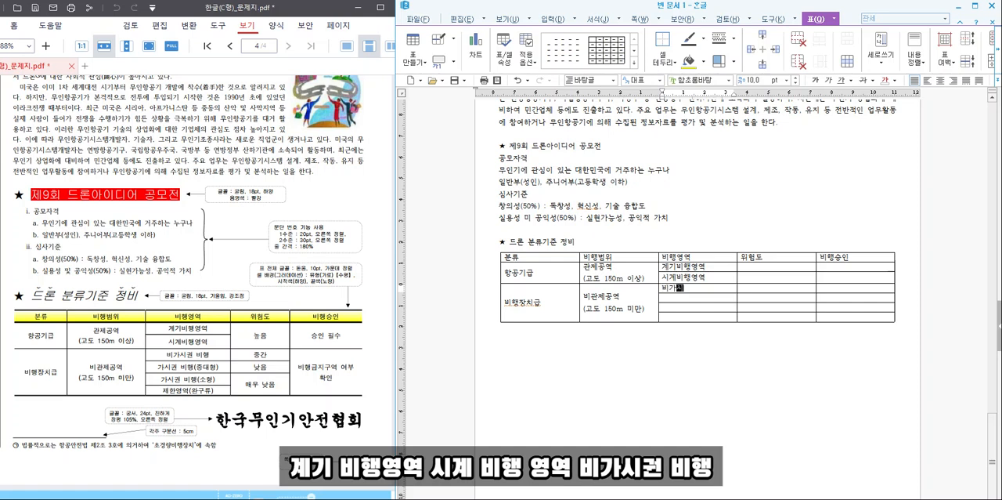
text(권 비행)
key(Down)
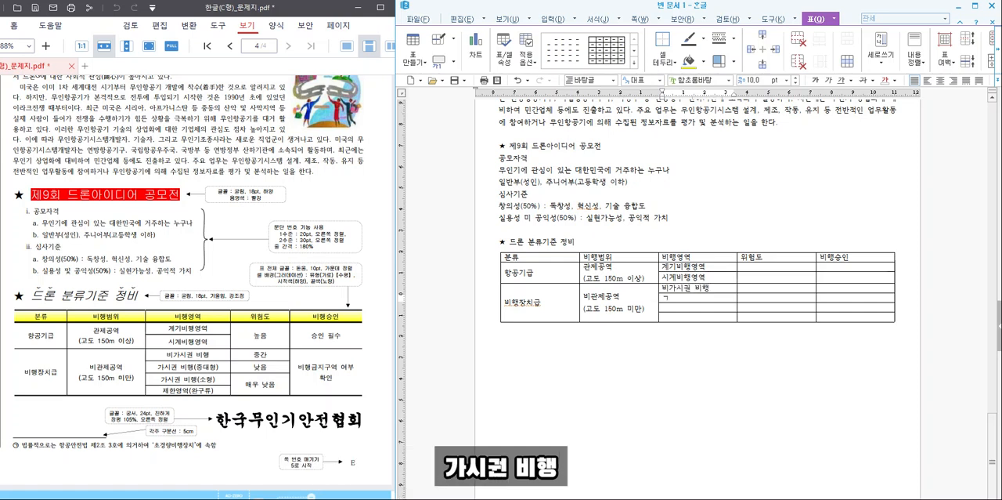
text(가시권 비행(중대형))
key(Down)
- Enter "가시권 비행(소형)" and "제한영역(완구류)" in the last two 비행영역 cells
text(가시권 비행(소형))
key(Down)
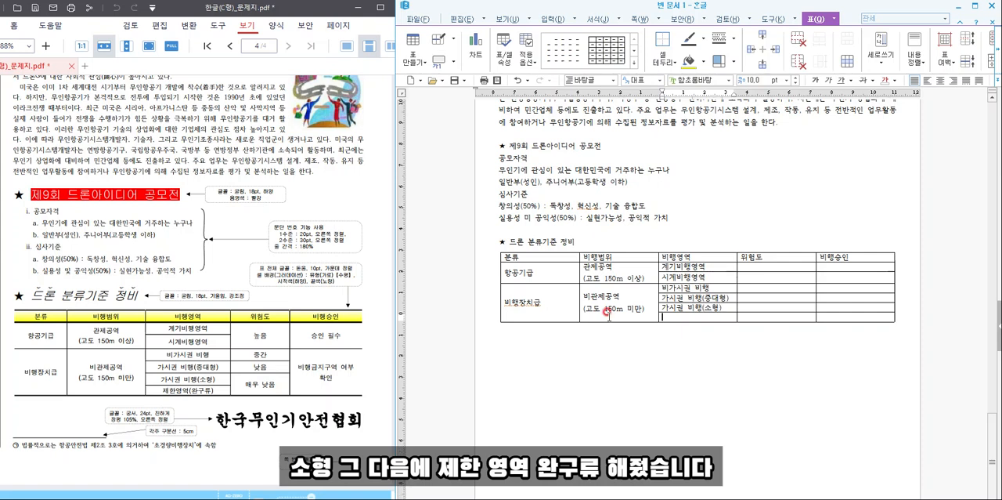
text(제한영역(완구류)
- In the 위험도 column, merge the two 항공기급 cells, and merge the two lowest cells
key(Right)
key(Up)
key(Up)
key(Up)
key(Up)
key(Up)
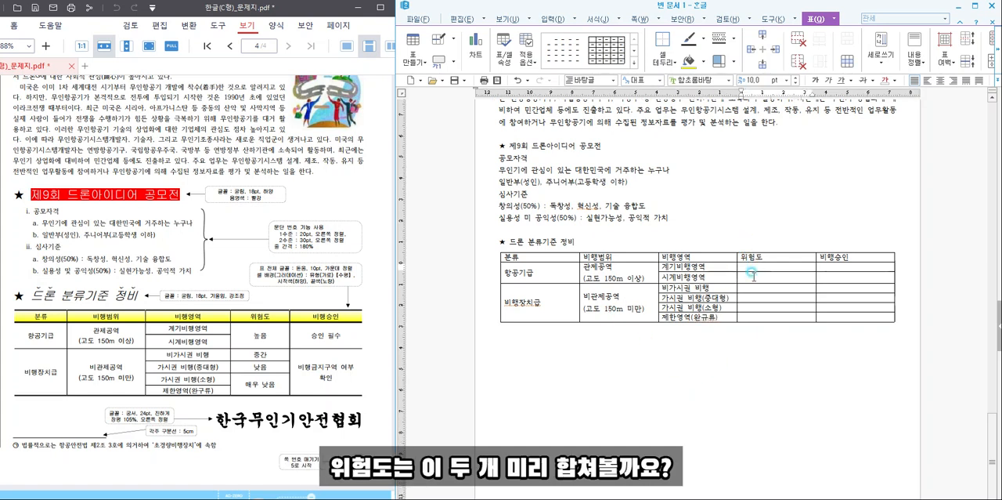
drag(750, 266, 754, 274)
key(m)
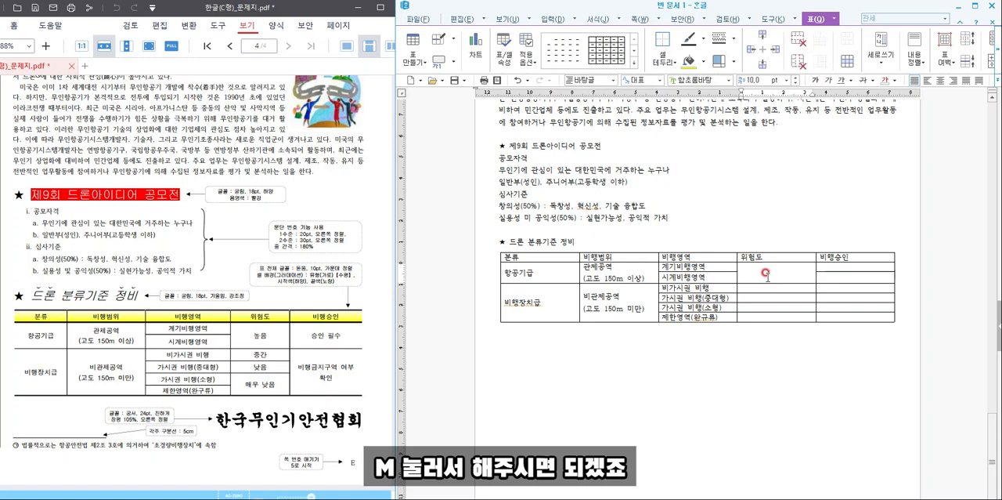
drag(764, 307, 777, 316)
key(m)
- Fill the 위험도 column from top to bottom with 높음, 중간, 낮음 and 매우 낮음
click(773, 268)
text(높음)
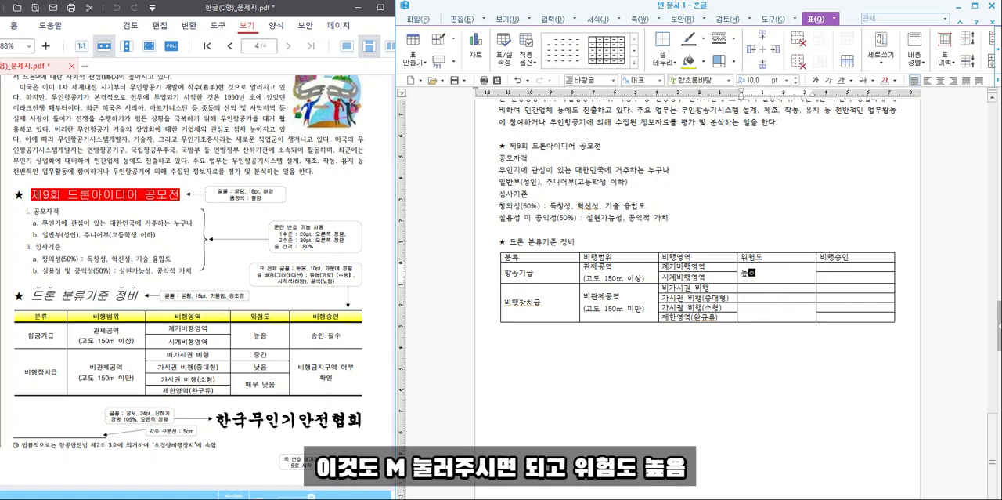
key(Down)
text(중간)
key(Down)
text(낮음)
key(Down)
text(매우 ㄴ)
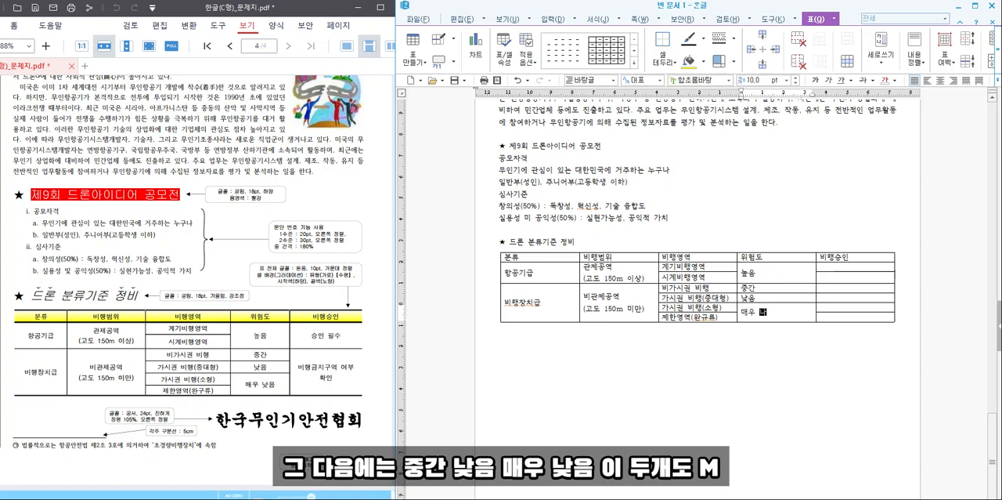
text(음)
- Merge the two 비행승인 cells of the 항공기급 rows and enter "승인 필수"
drag(837, 265, 838, 276)
text(m)
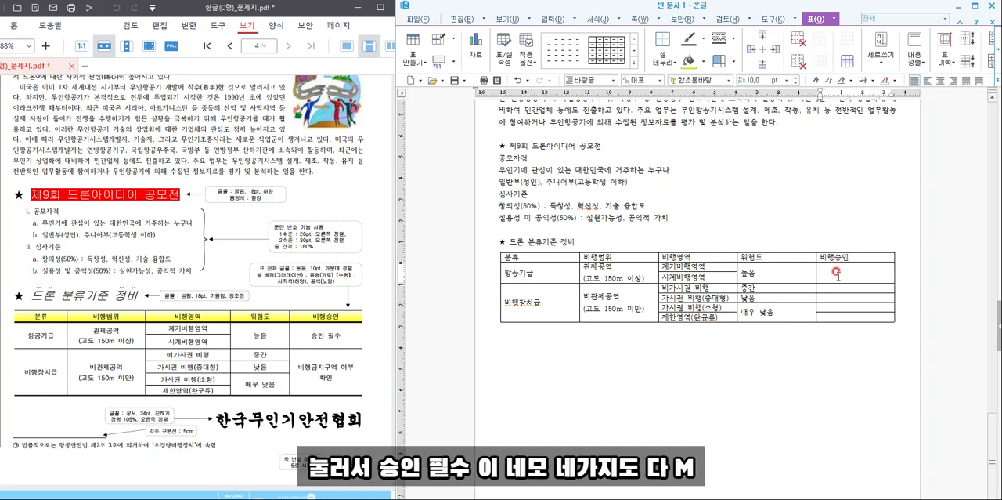
text(승인 필수)
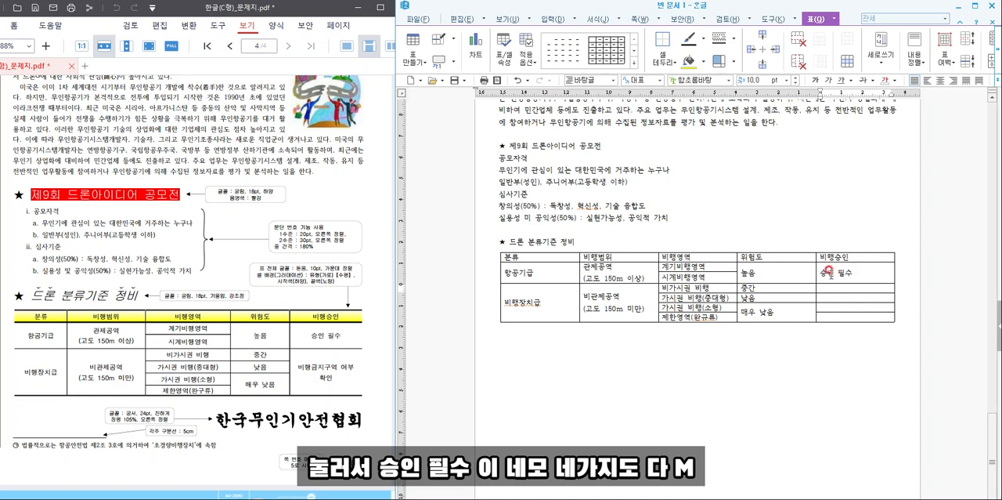
- Merge the four 비행승인 cells of the 비행장치급 rows and enter "비행금지구역 여부" and "확인" on two lines
drag(838, 286, 838, 320)
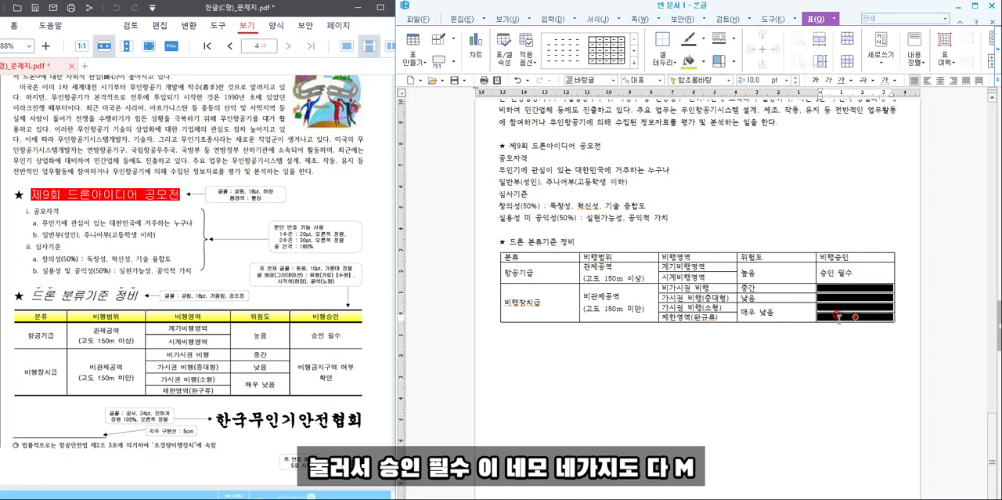
text(m비행)
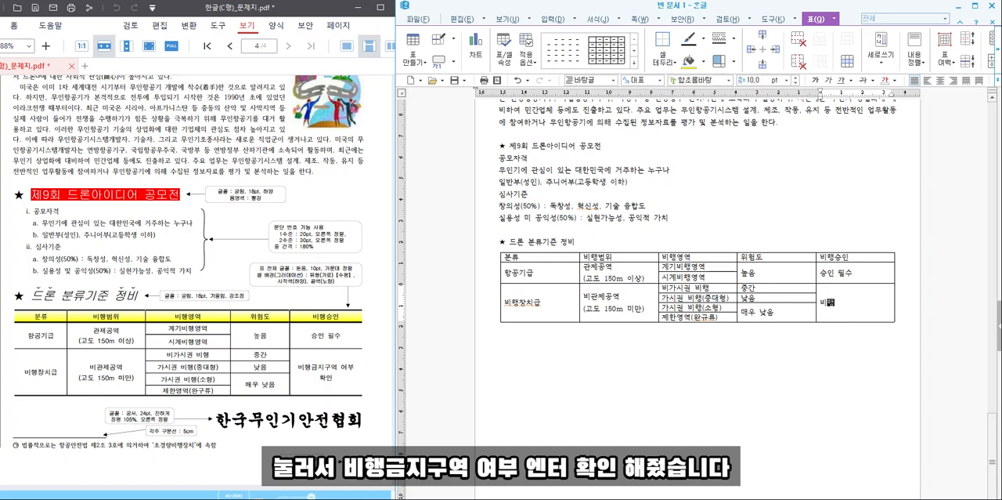
text(금지구역 여부)
key(Return)
text(확인)
- Narrow the 분류 column of the drone classification table slightly
drag(531, 253, 839, 317)
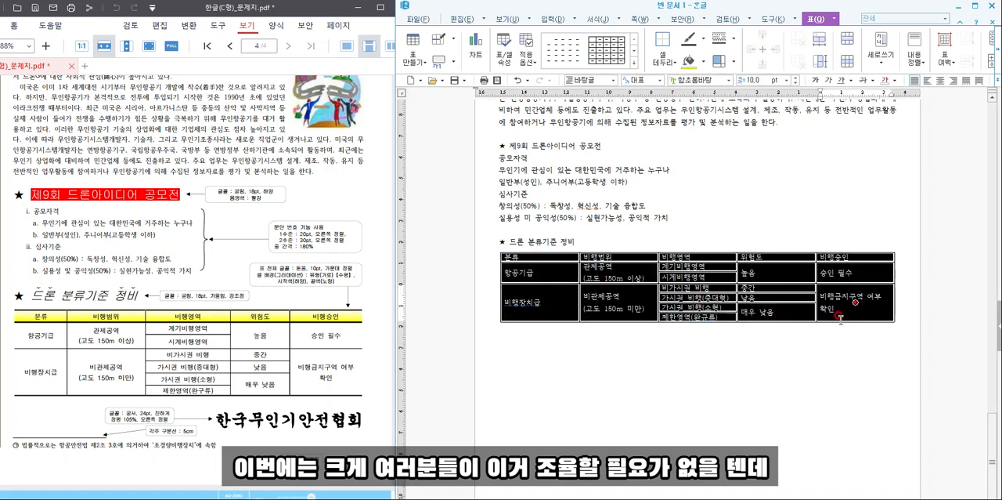
click(618, 273)
drag(561, 254, 553, 312)
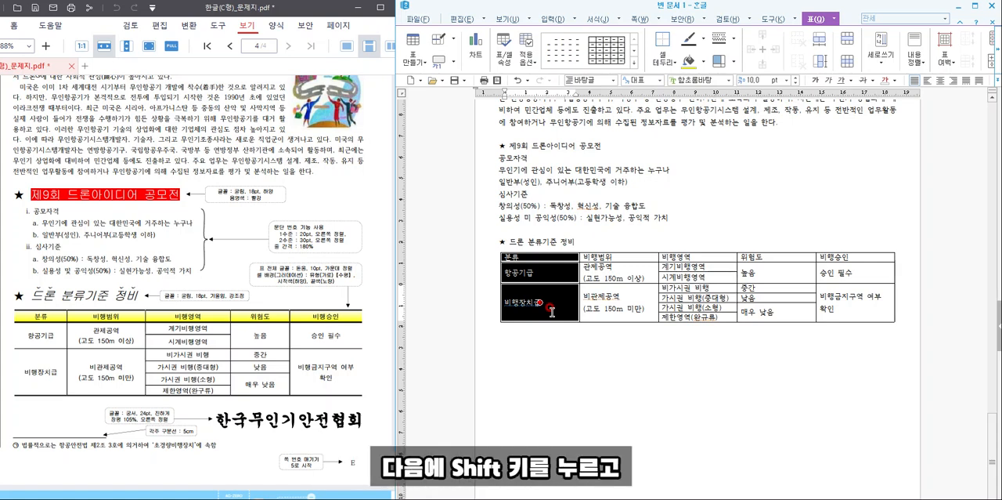
key(shift+Left)
key(shift+Left)
key(shift+Left)
key(shift+Left)
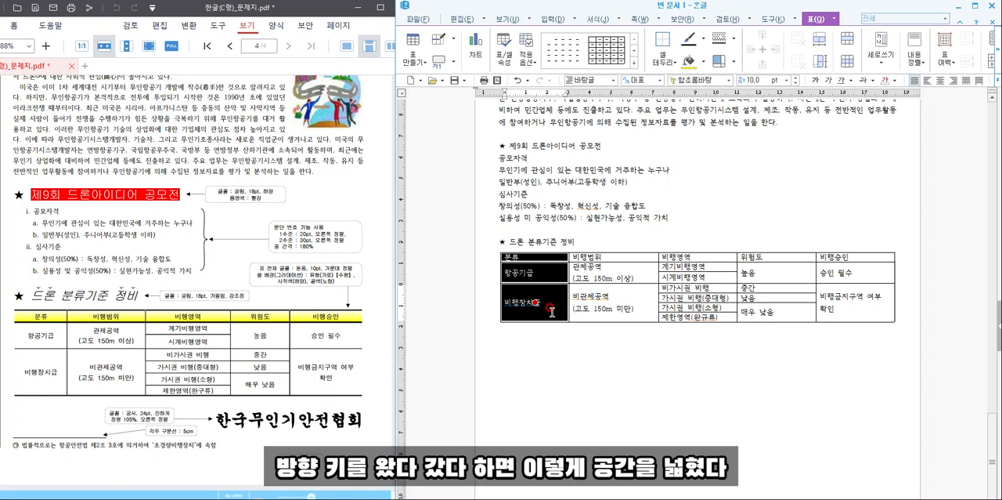
- Narrow the 비행범위 column slightly and increase the heights of the table's rows
key(Right)
key(alt+Left)
key(alt+Left)
key(alt+Left)
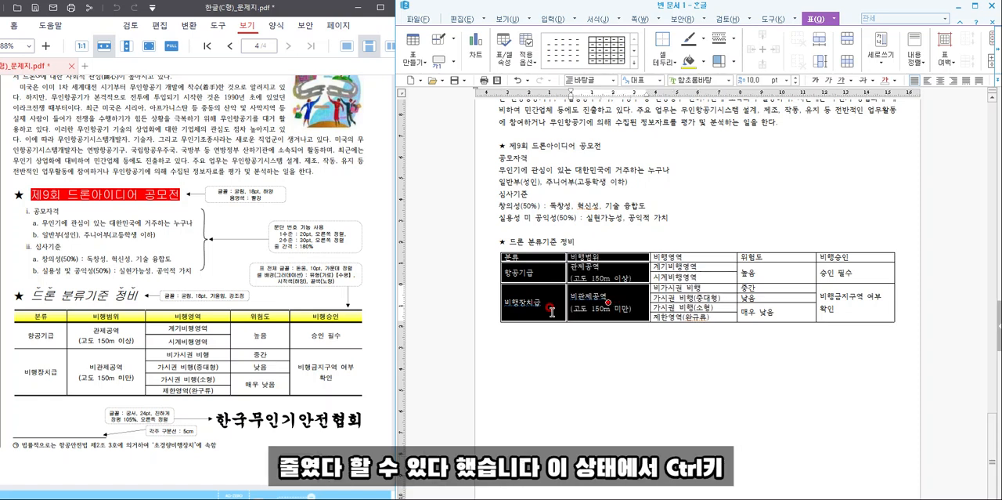
key(ctrl+Down)
key(ctrl+Down)
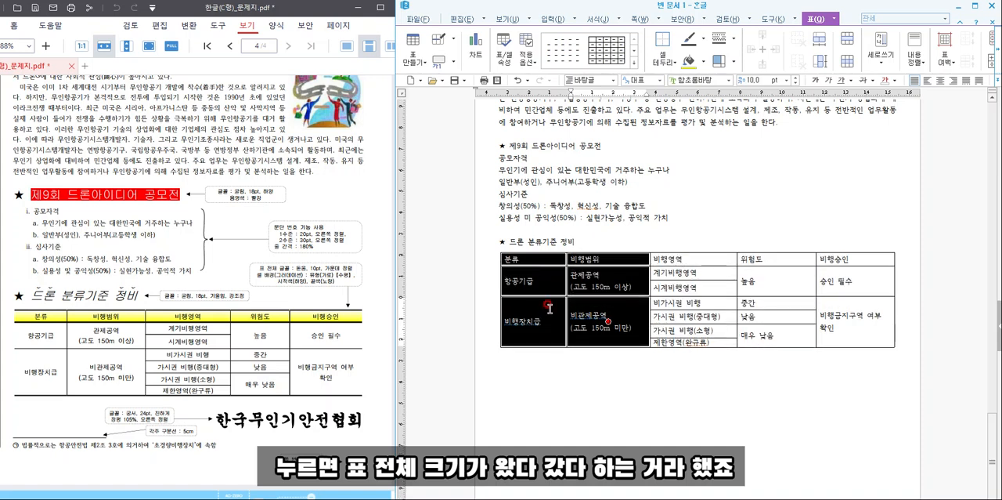
- Set the font of the whole table to 돋움 and centre its text
drag(548, 260, 851, 323)
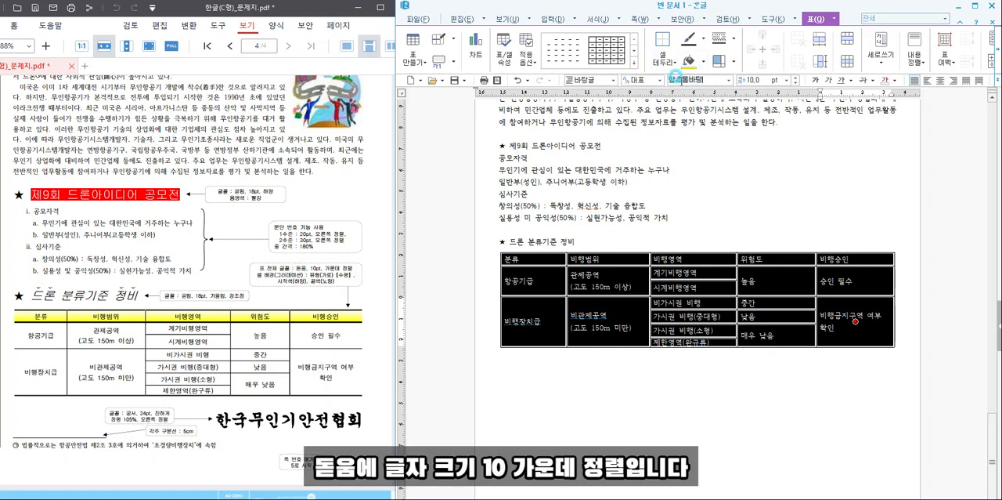
click(675, 79)
text(돋움)
key(Return)
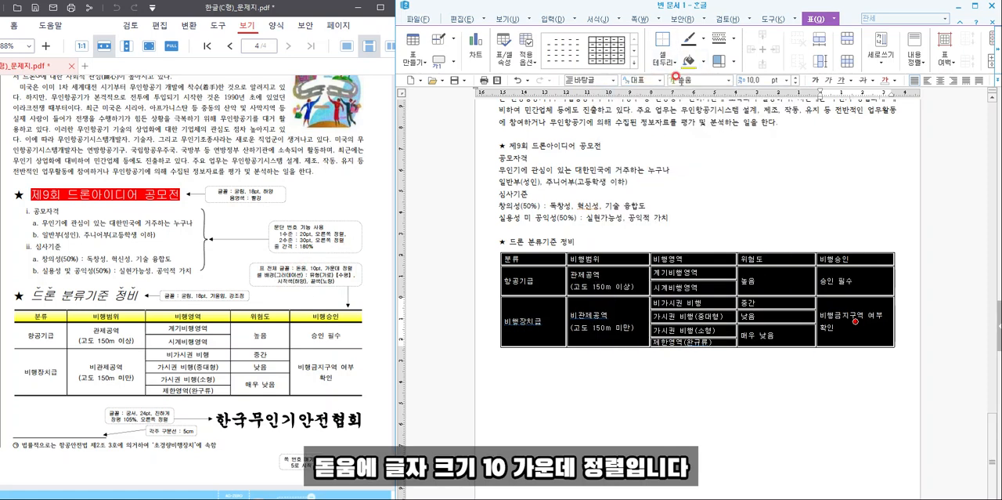
click(942, 80)
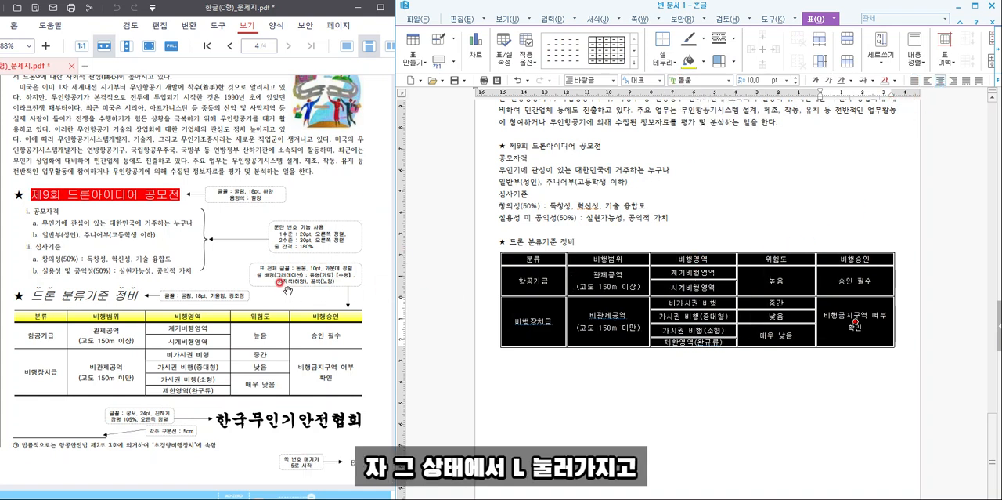
- Remove the outer left and right borders of the whole table using the 선 없음 line type
key(l)
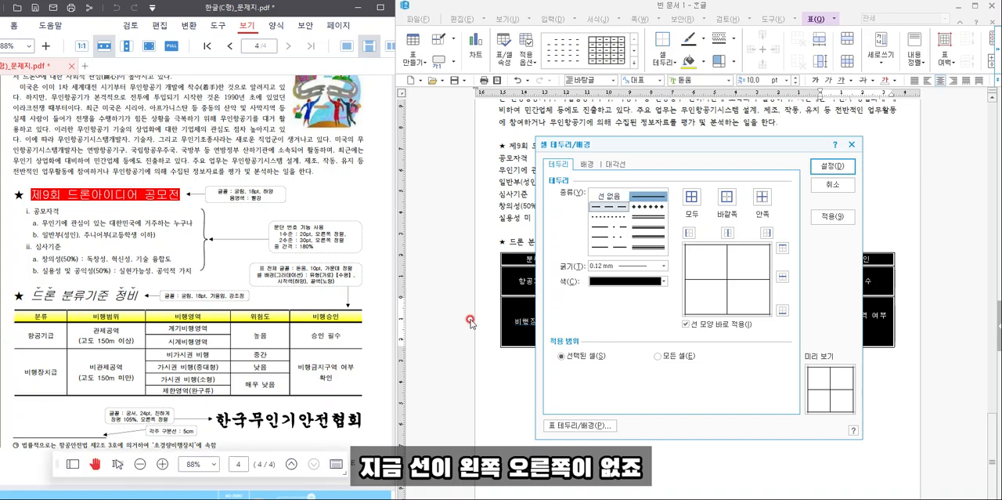
click(610, 196)
click(690, 232)
click(767, 232)
click(831, 217)
click(824, 167)
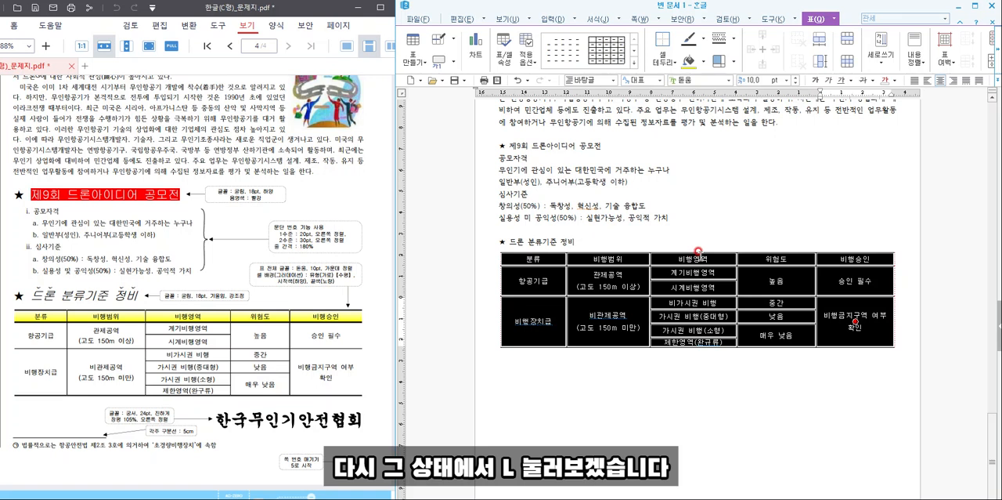
- Apply a 0.5 mm double line to the top and bottom borders of the whole table
key(l)
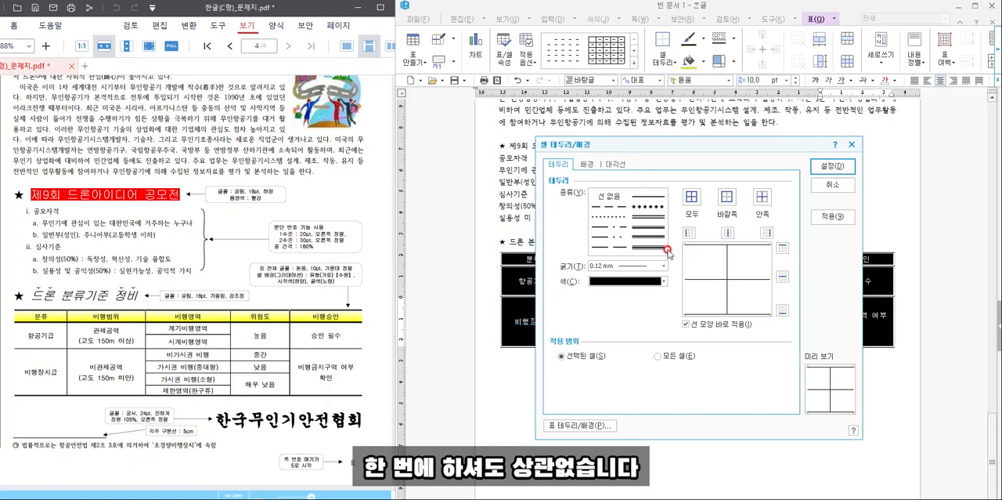
click(614, 217)
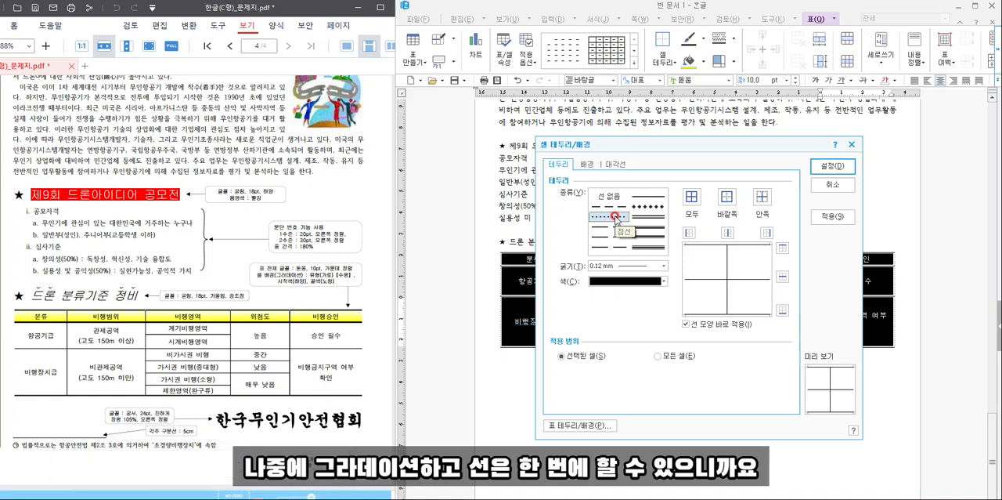
click(649, 219)
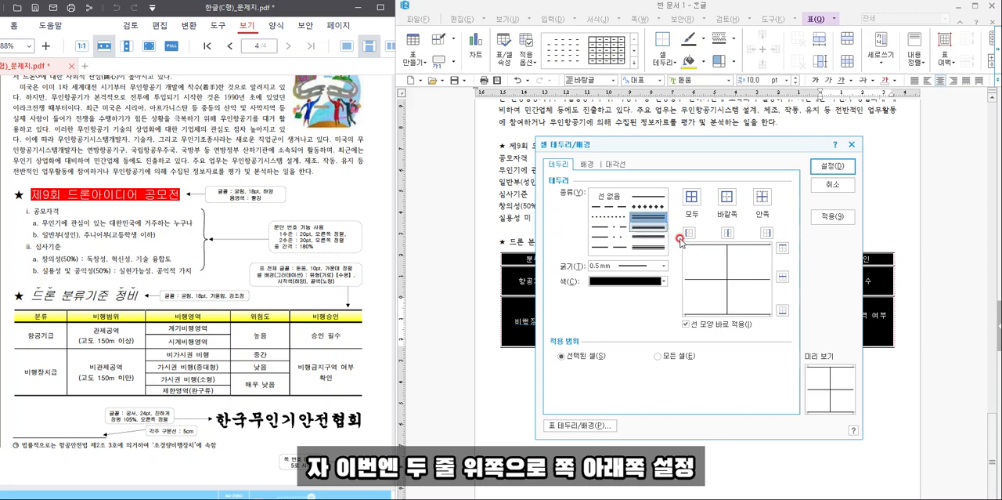
click(783, 248)
click(782, 310)
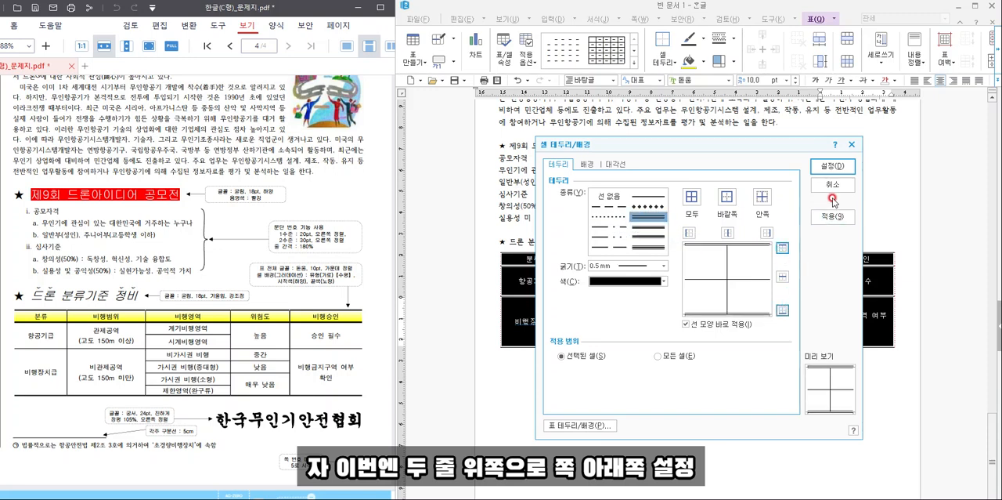
click(836, 166)
- Set a 0.5 mm double line as the bottom border of the table's header row
click(692, 258)
drag(693, 259, 834, 260)
key(l)
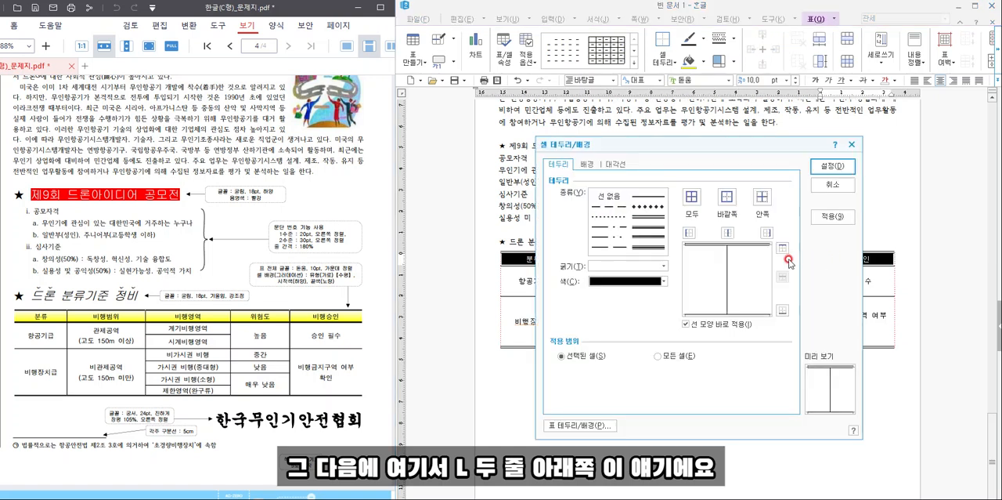
click(783, 310)
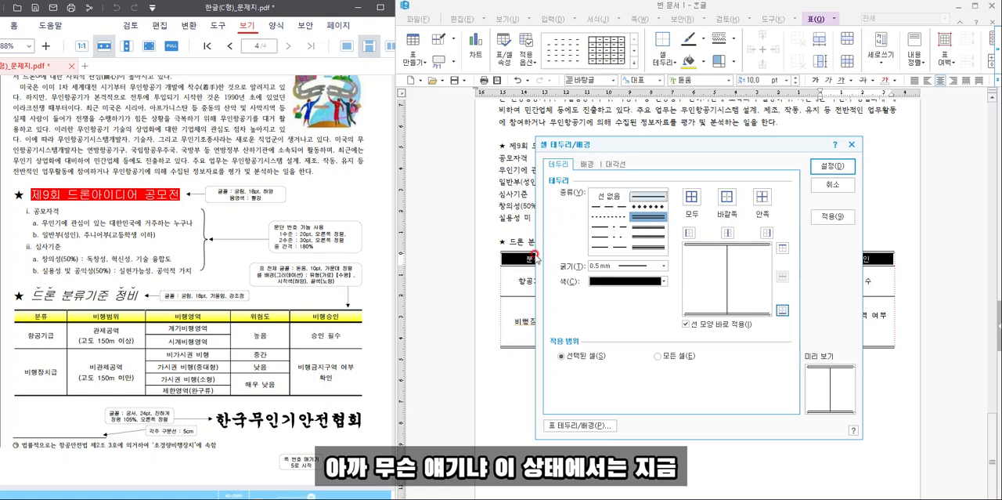
- Fill the header row with a 수평 gradient from a white start colour to a yellow end colour
click(589, 168)
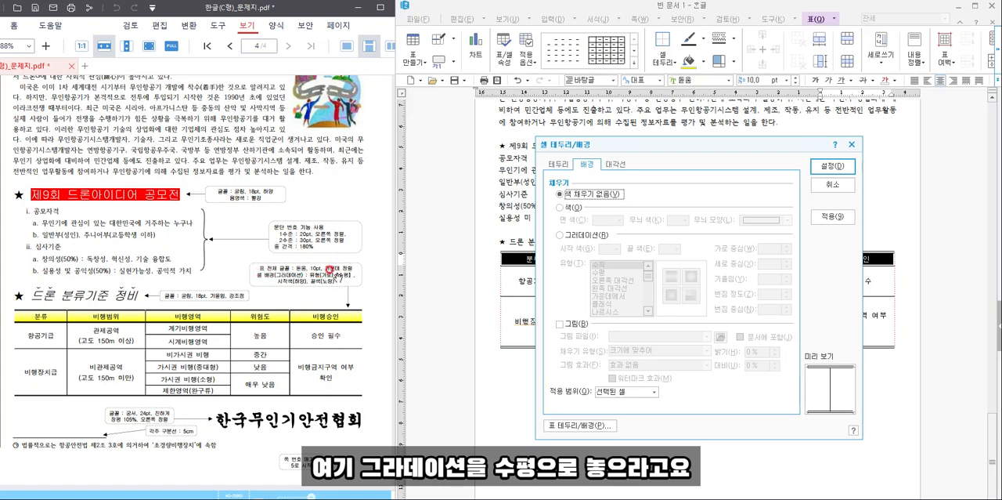
click(592, 235)
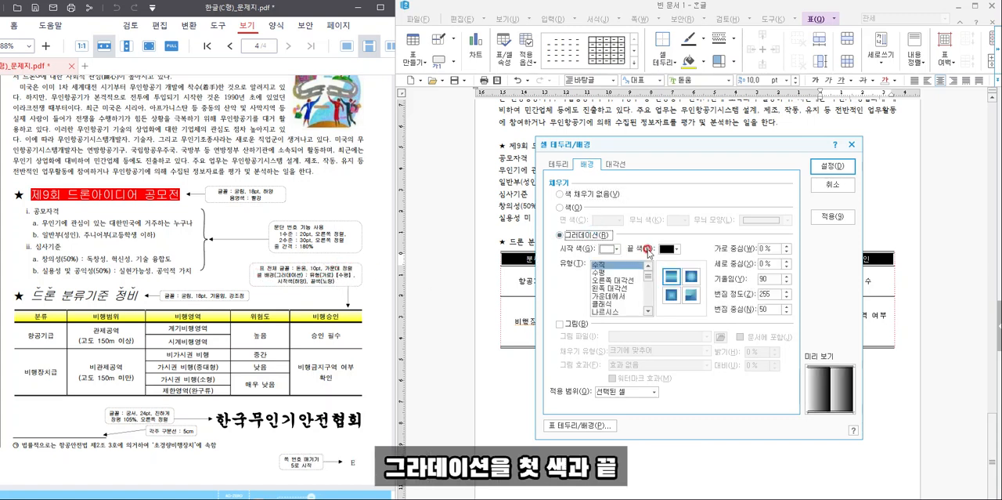
click(675, 249)
click(690, 280)
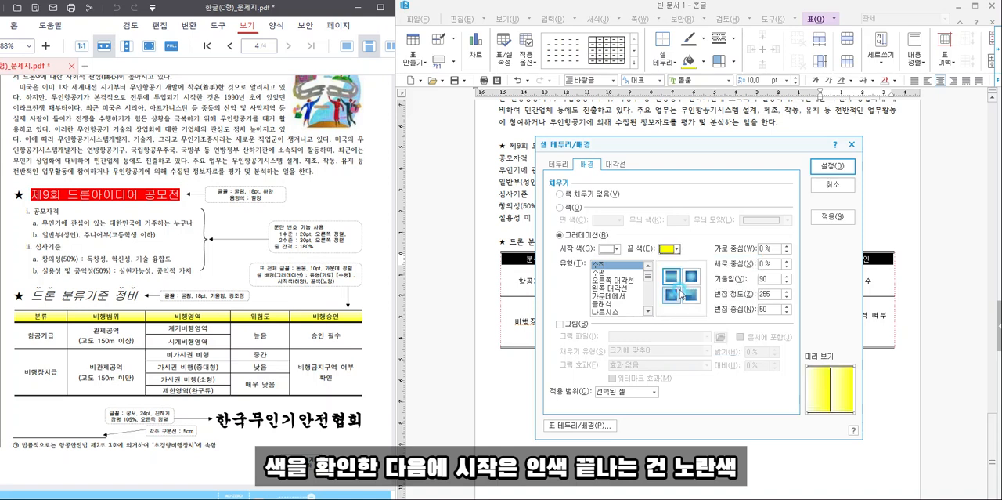
click(625, 272)
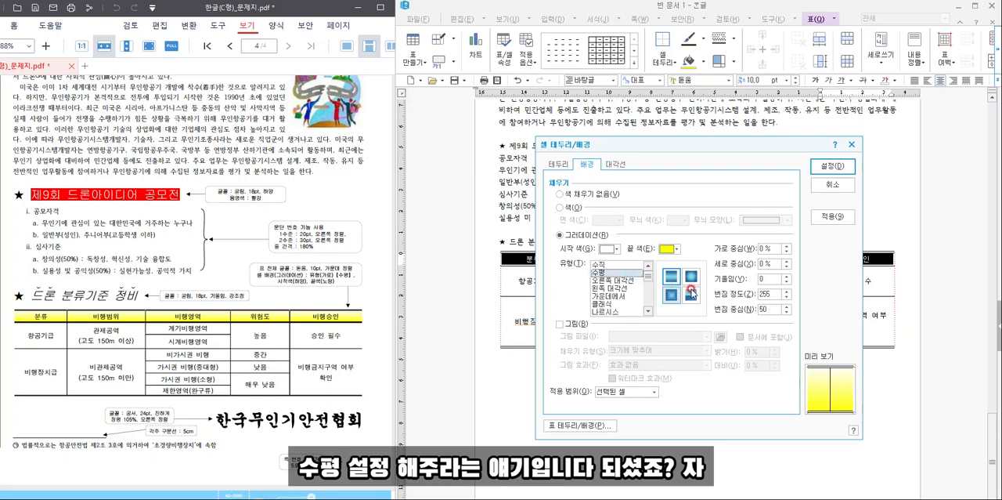
click(827, 170)
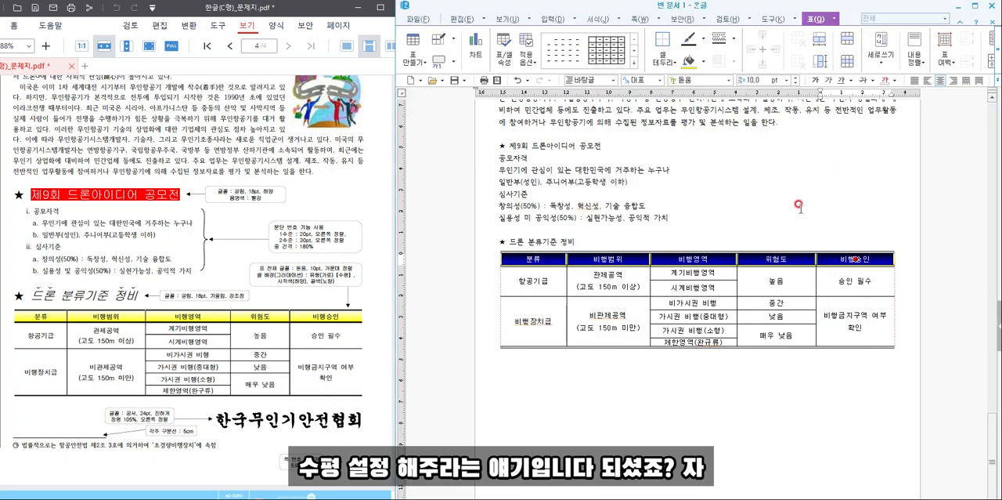
click(799, 204)
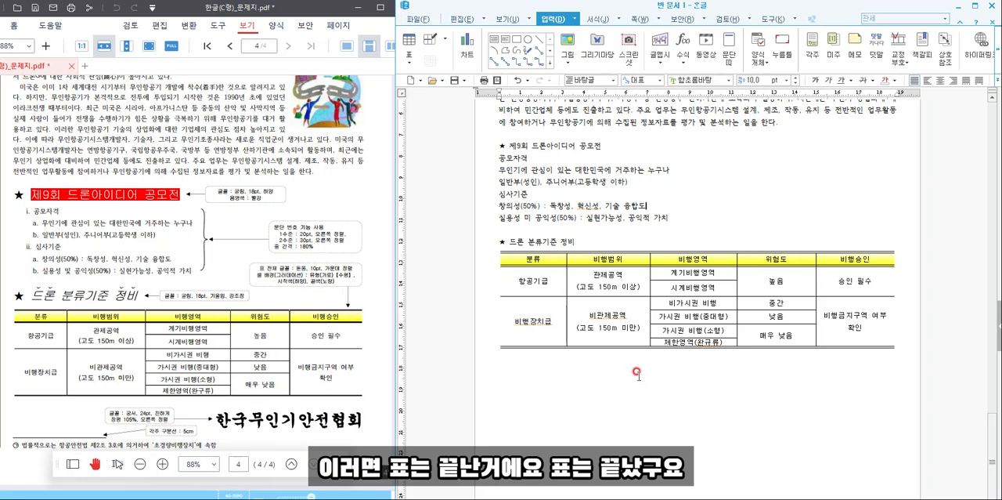
- Enter "한국무인기안전협회" on the line below the table
scroll(636, 373, down, 1)
click(680, 343)
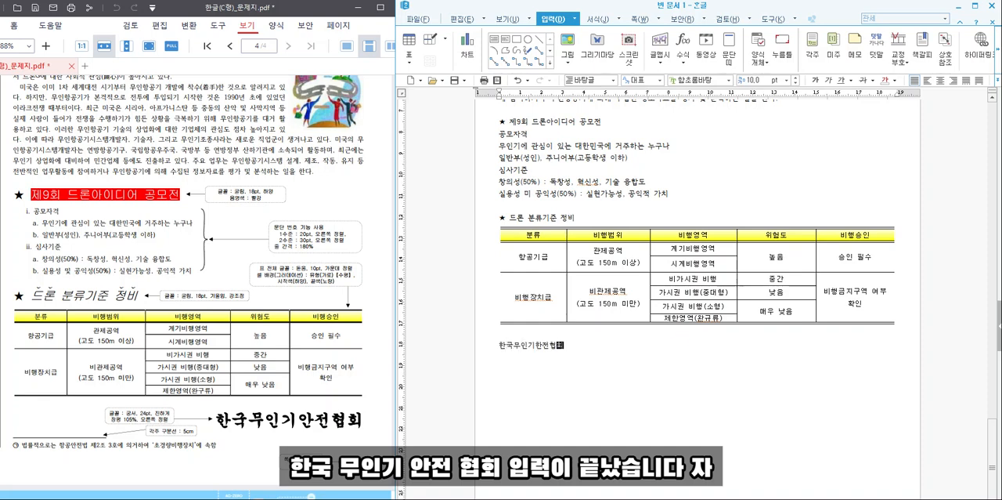
- Format the document title in 굴림, 18 pt, bold and centred
scroll(203, 297, up, 5)
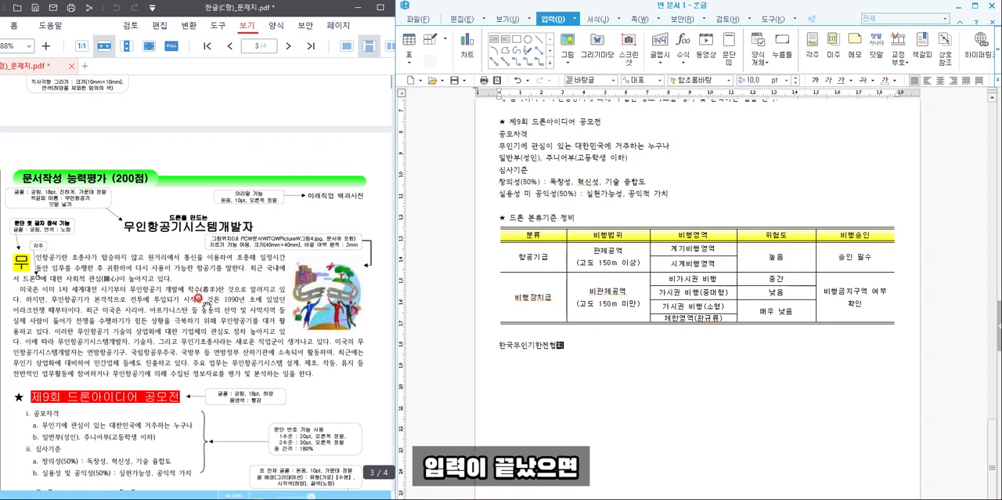
scroll(612, 343, up, 6)
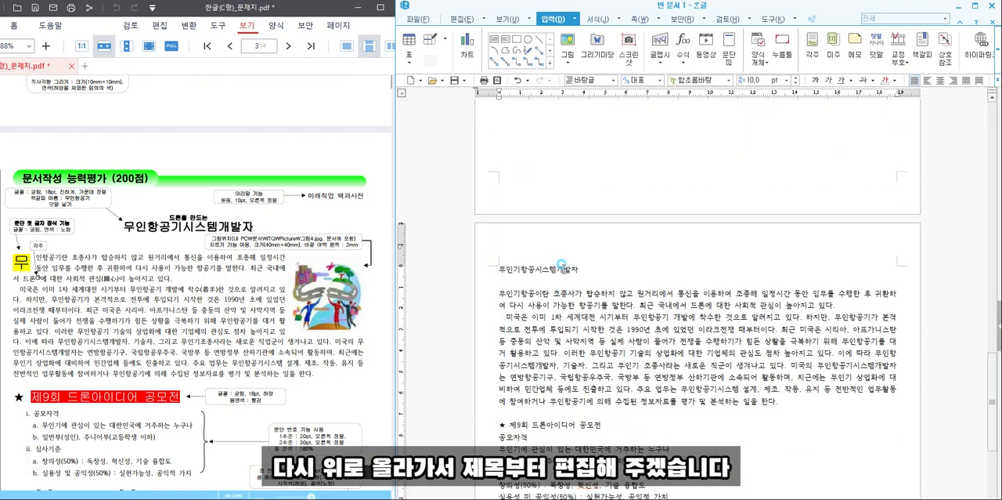
click(489, 267)
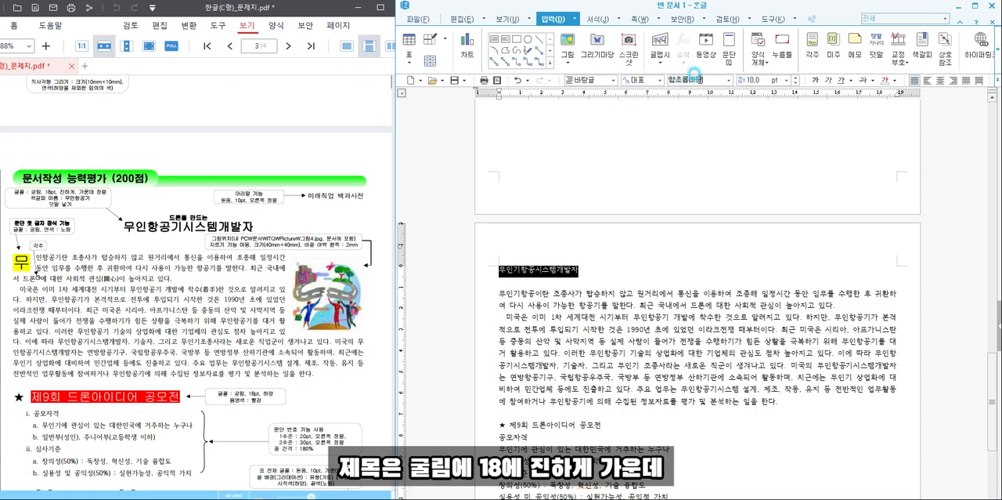
click(694, 80)
text(굴림)
key(Return)
click(756, 80)
text(18)
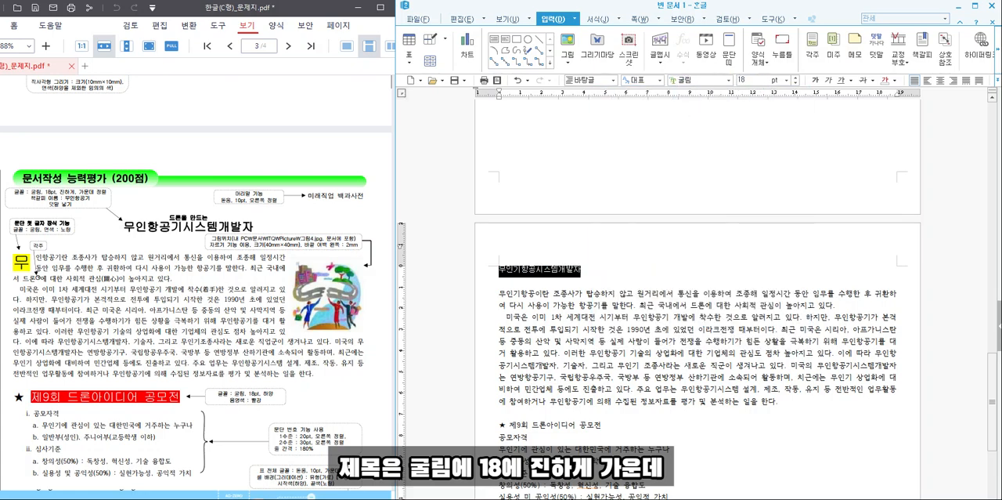
key(Return)
click(815, 80)
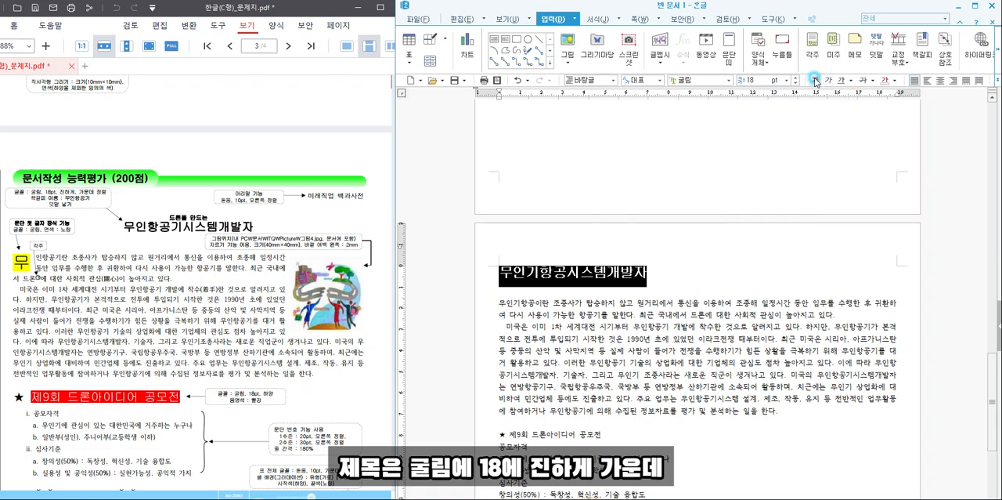
click(940, 81)
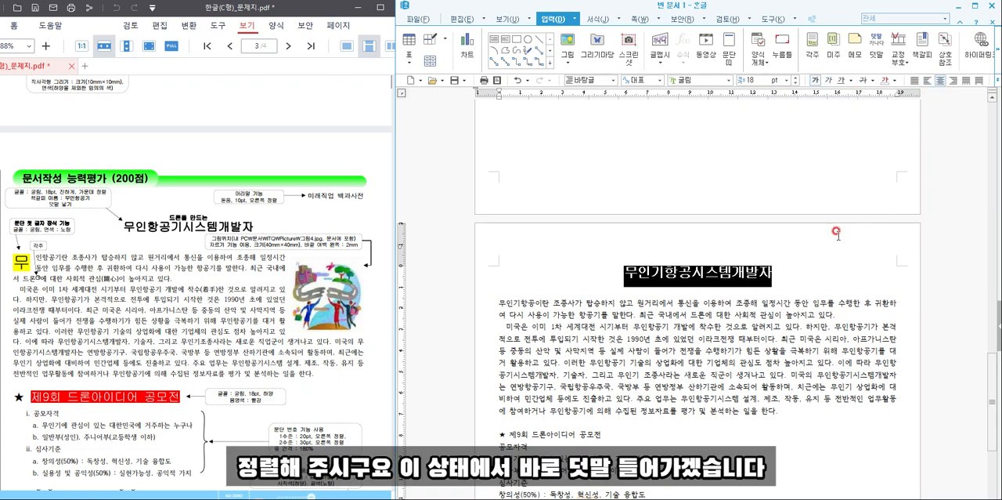
- Add the ruby text (덧말) "드론을 만드는" above the document title
click(876, 55)
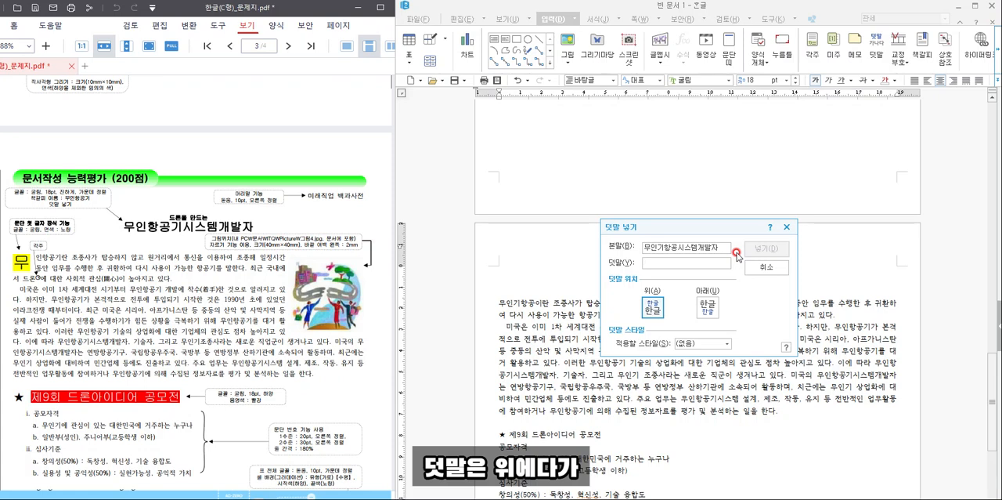
text(드론을 만)
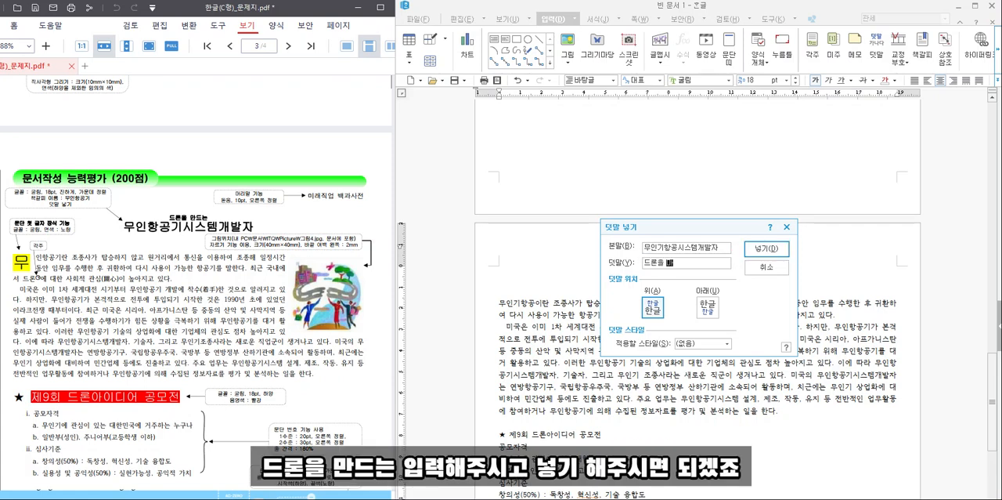
text(드는)
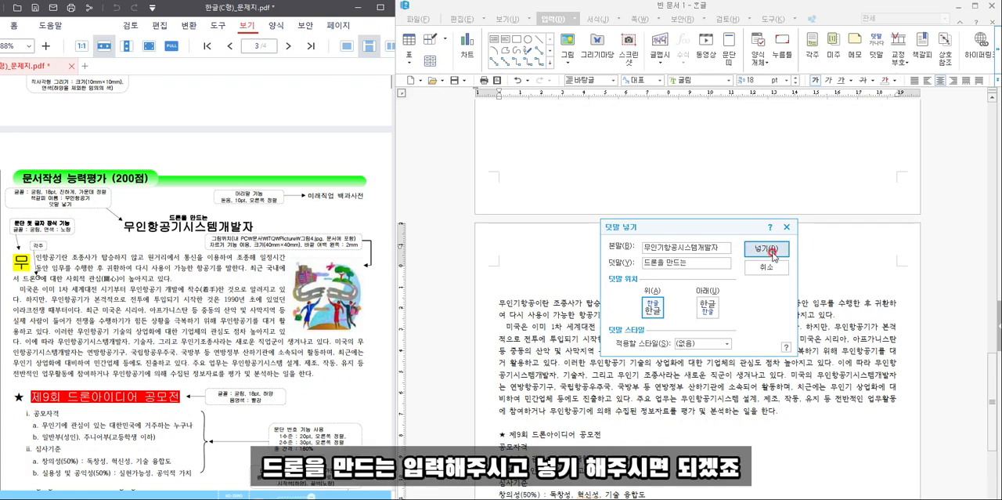
click(761, 251)
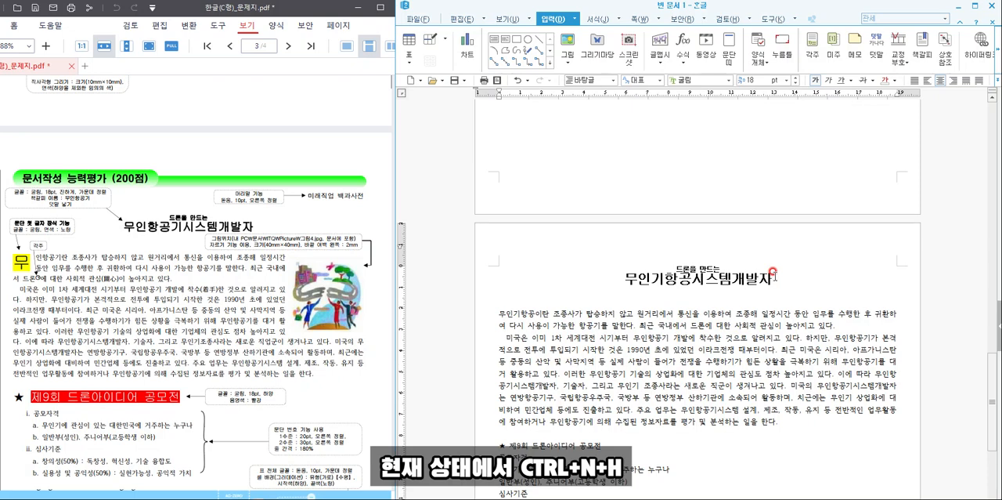
- Create a header (머리말) for both odd and even pages (양 쪽) containing the text "미래직업 백과사전"
key(ctrl+n)
key(h)
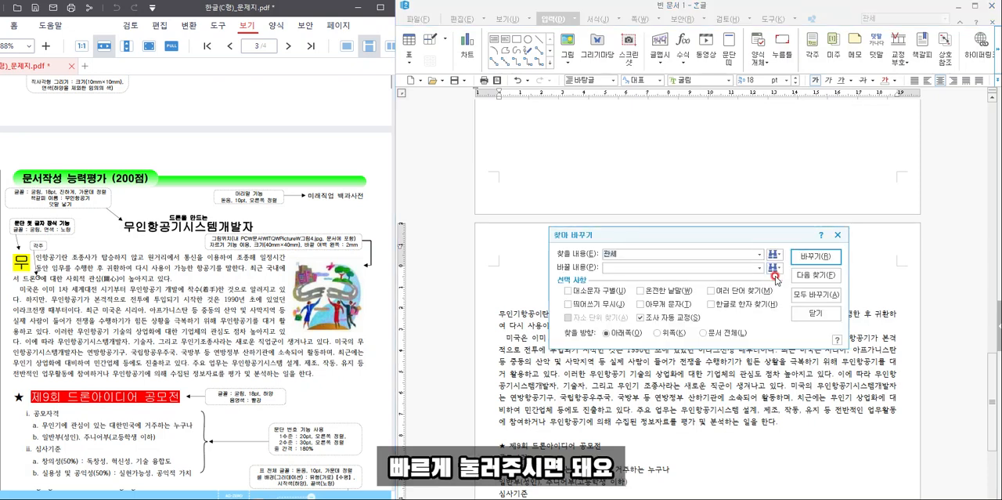
key(Return)
key(ctrl+n)
key(h)
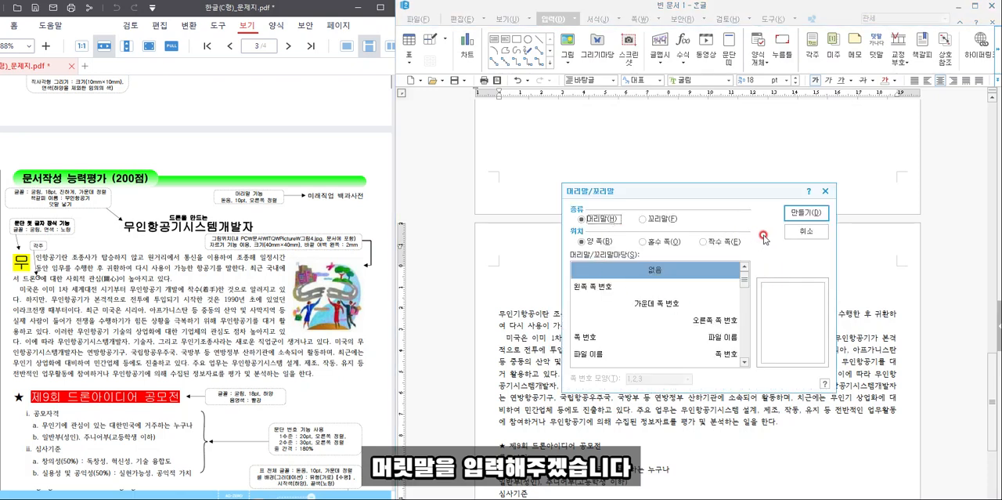
click(808, 212)
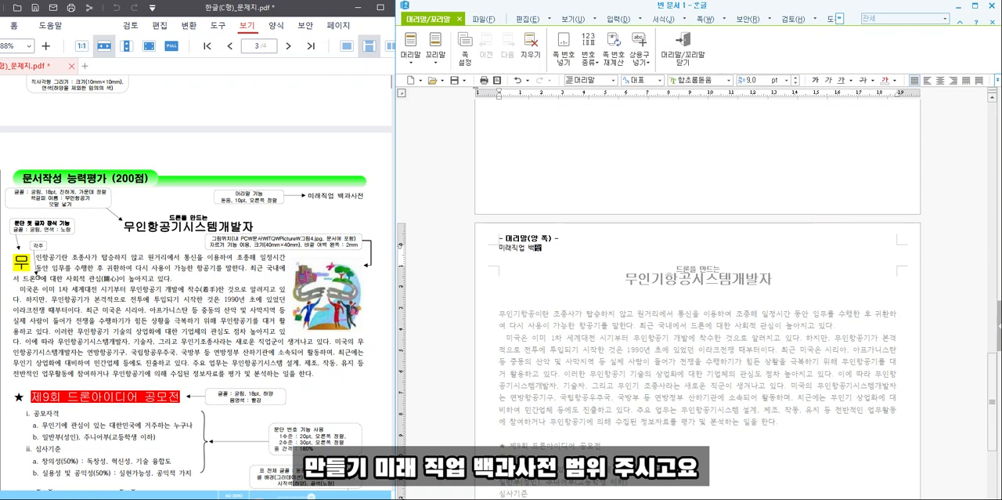
- Format the header text in 돋움, 10 pt, right-aligned, and return to the document body
drag(575, 245, 312, 249)
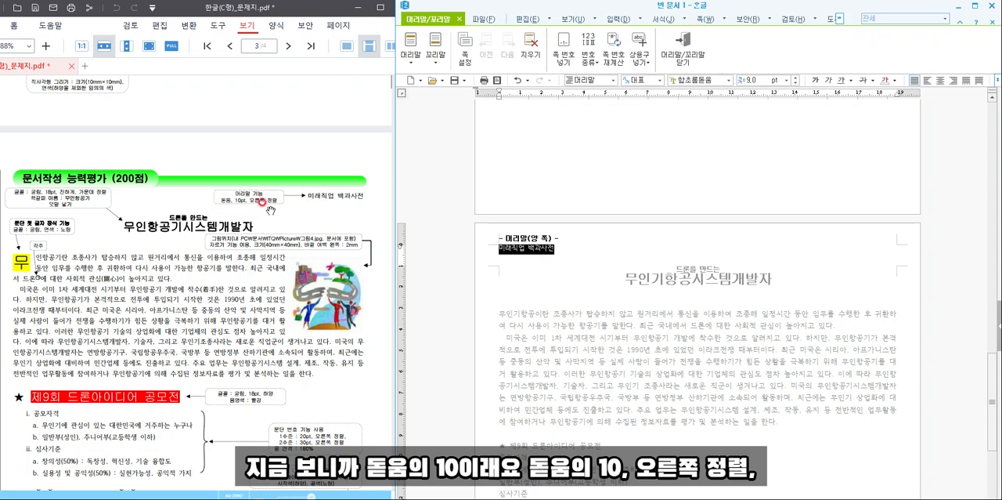
click(696, 80)
text(돋움)
key(Return)
click(794, 77)
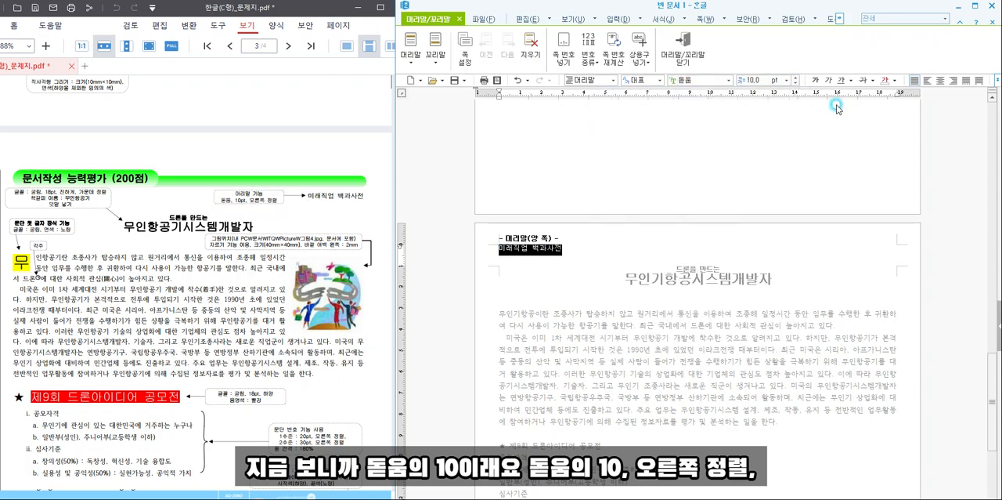
click(954, 80)
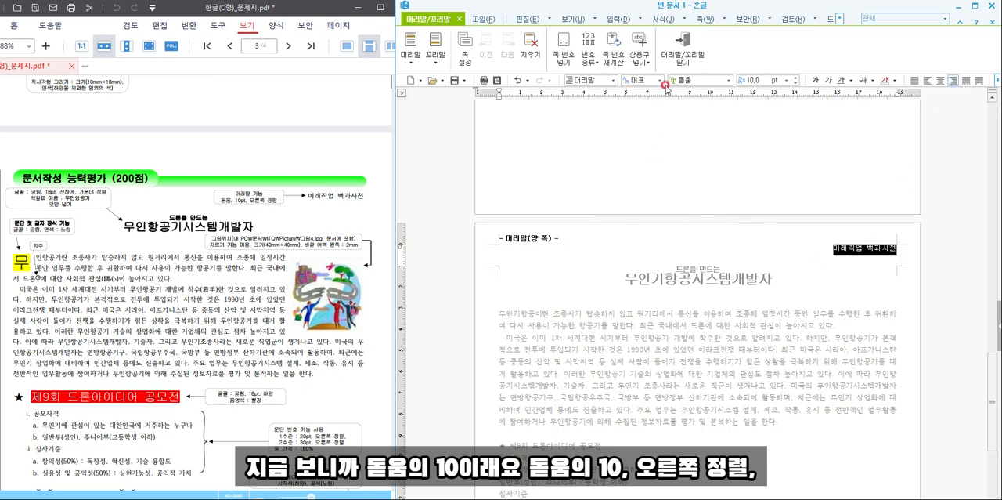
click(686, 63)
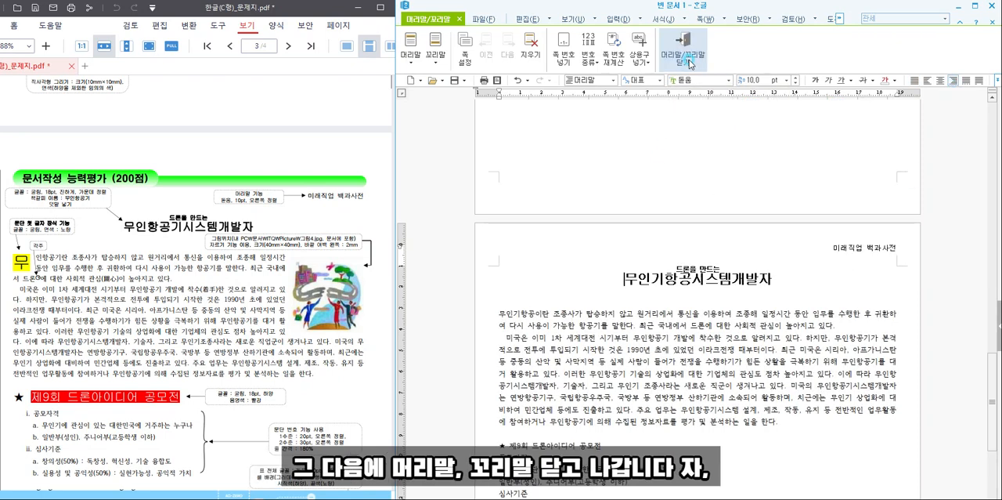
- Decorate the first letter "무" of the opening body paragraph as a two-line drop cap in 굴림 with a yellow fill
click(476, 316)
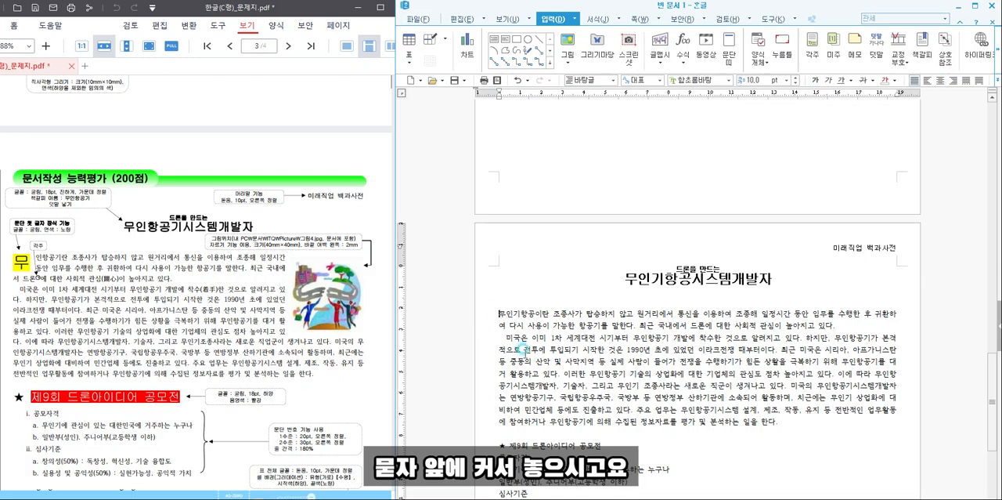
scroll(534, 368, down, 3)
click(520, 356)
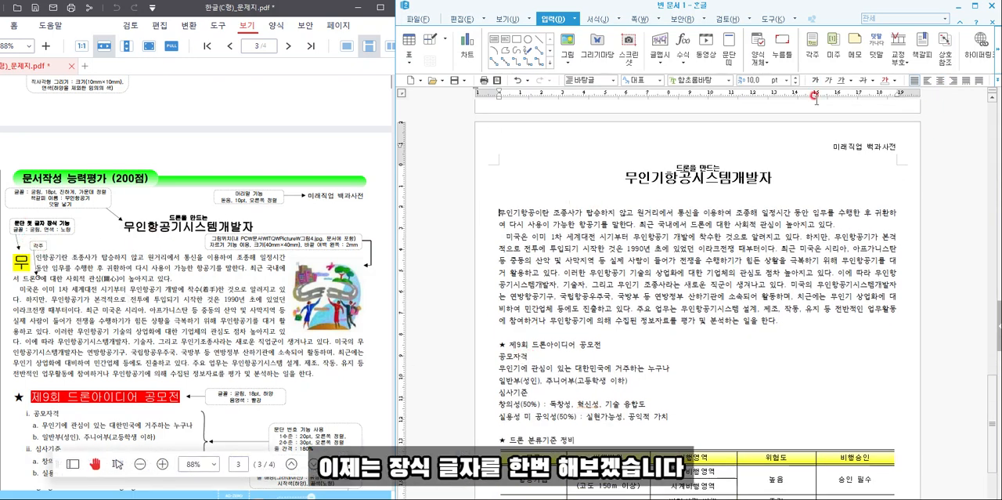
click(591, 19)
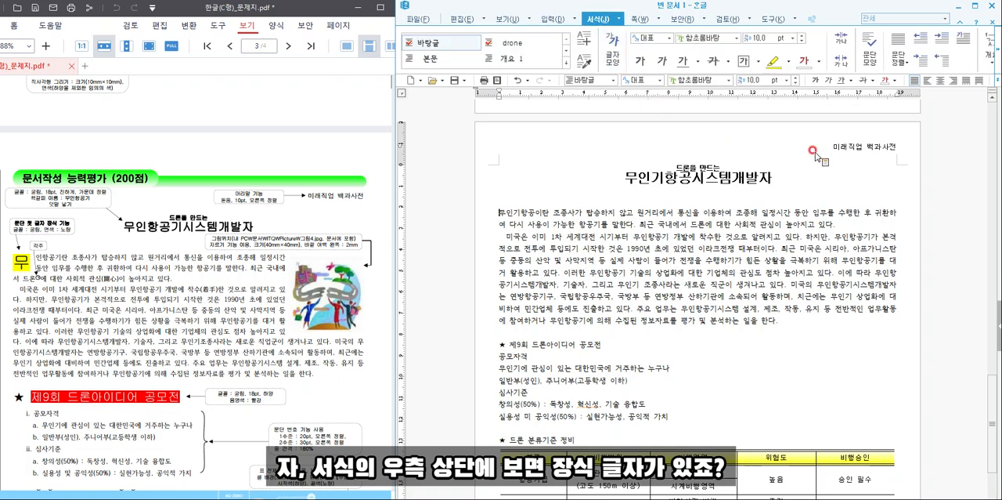
click(965, 39)
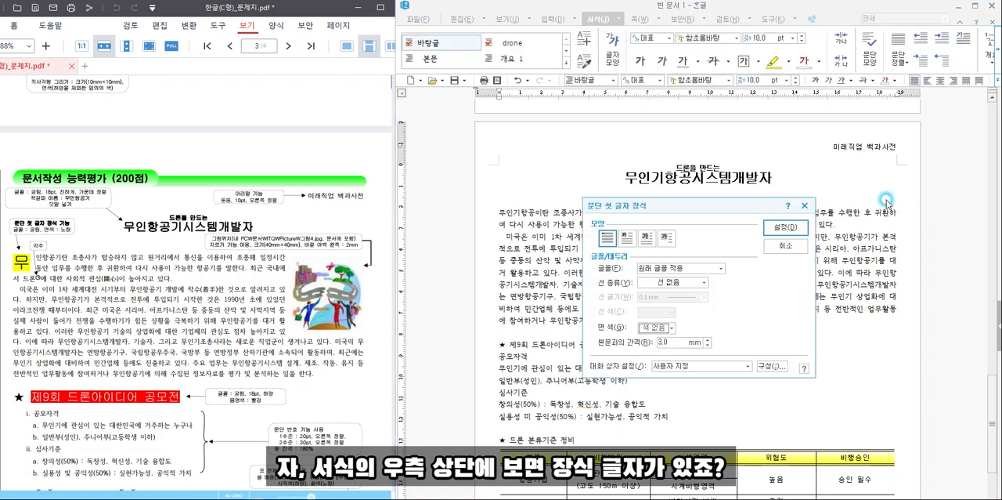
click(628, 239)
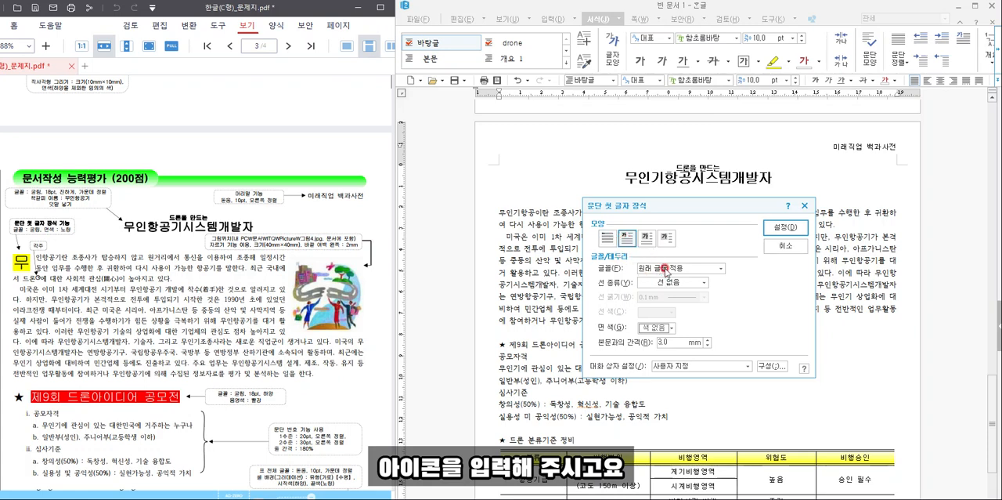
click(663, 268)
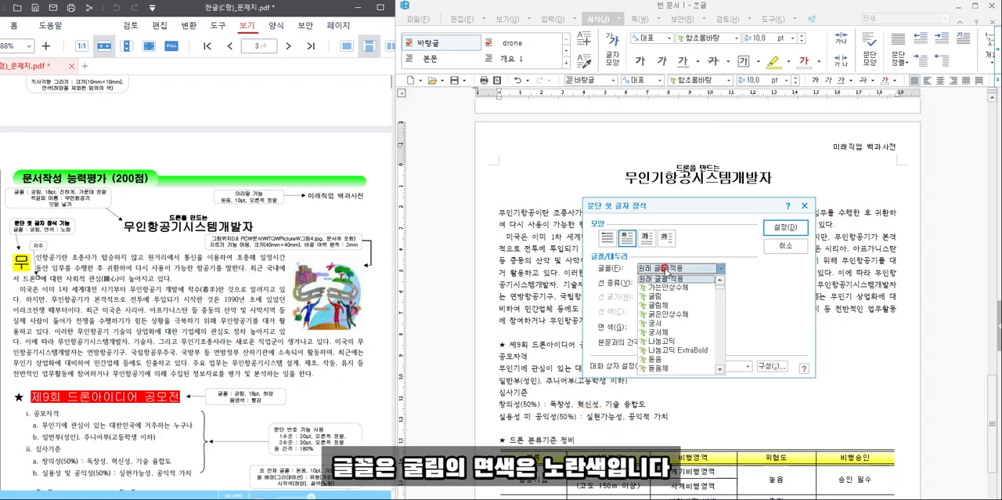
click(655, 296)
click(656, 329)
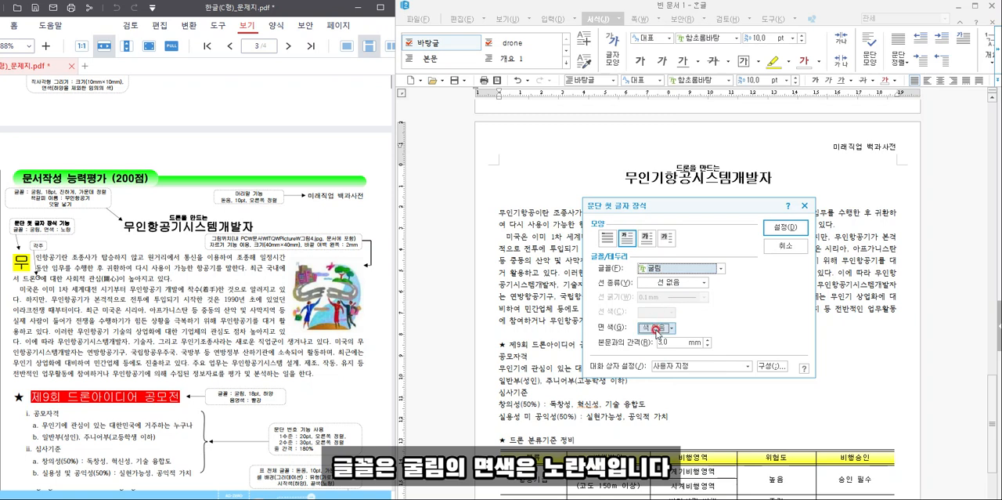
click(663, 359)
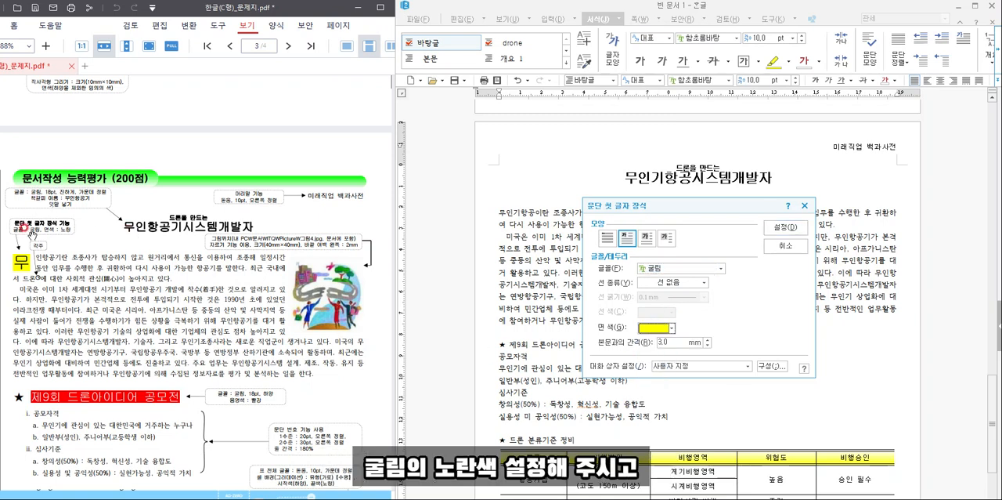
click(786, 227)
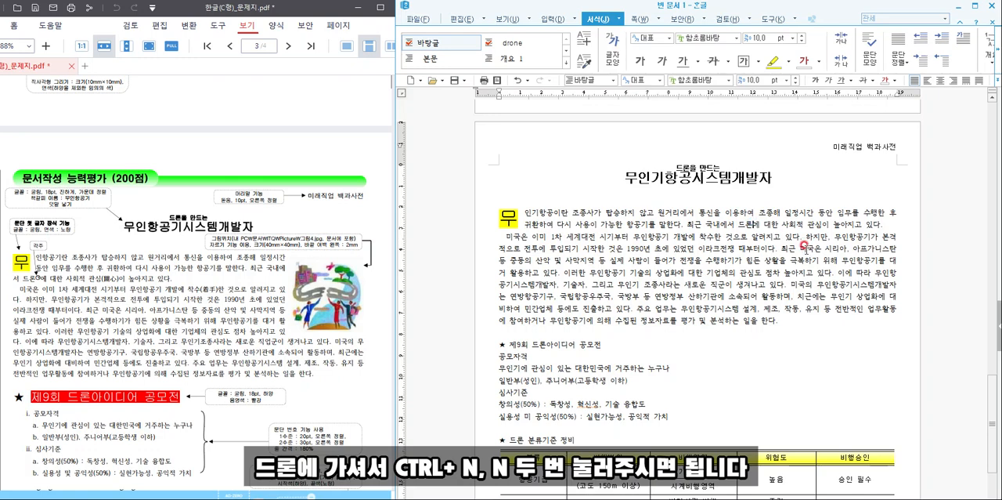
- Insert a footnote (각주) after the word "드론" in the first body paragraph
key(ctrl+n)
key(n)
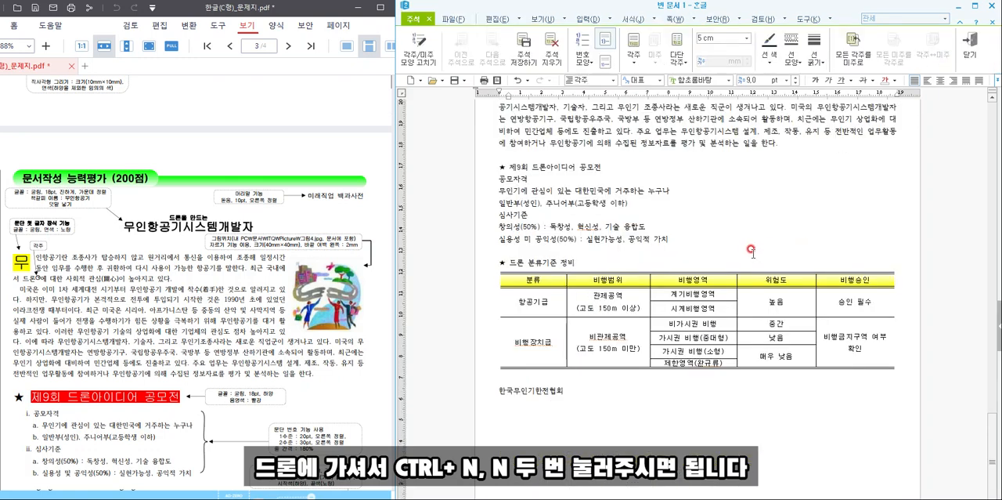
drag(775, 8, 782, 0)
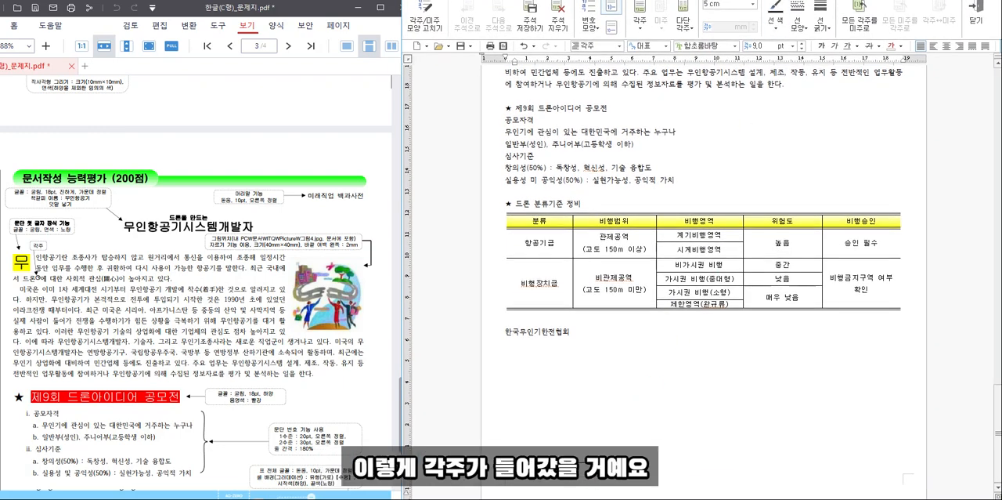
scroll(118, 429, down, 5)
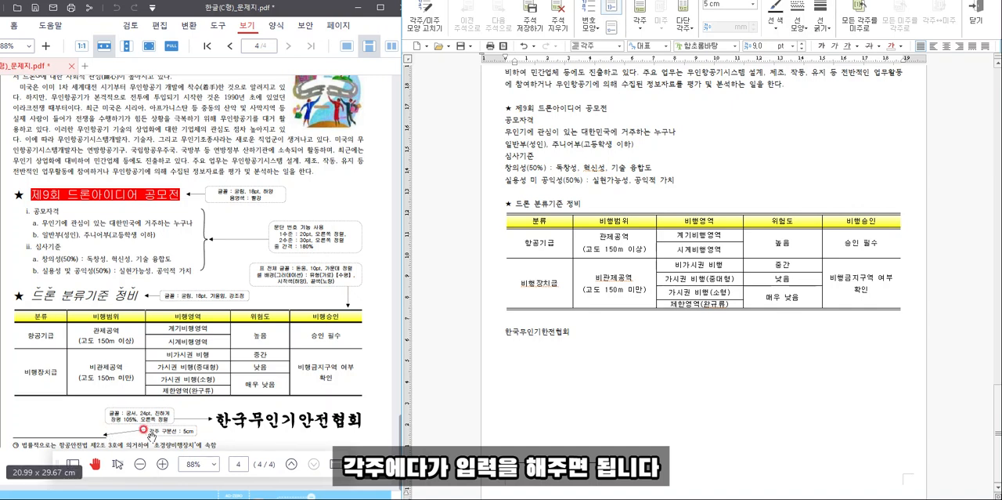
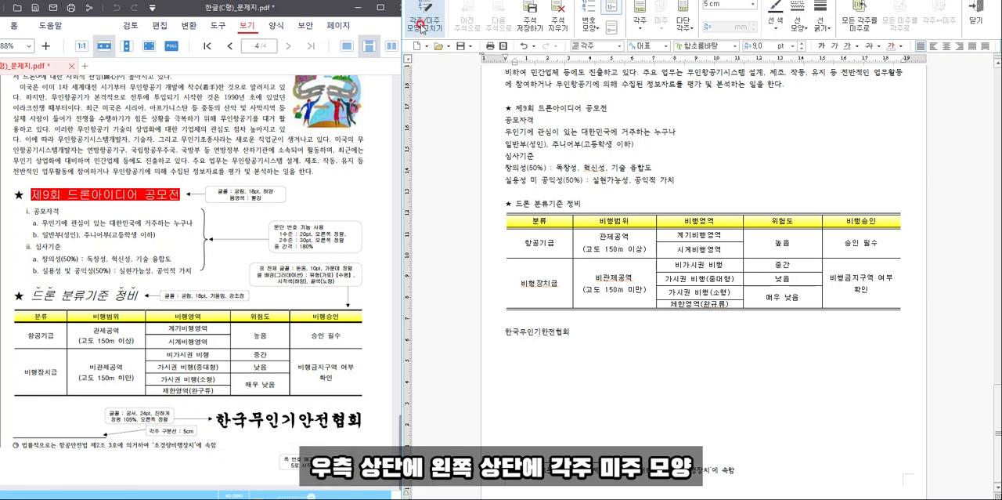
- Change the footnote number format to the circled consonant style (㉠,㉡,㉢) and return to the document body
click(423, 30)
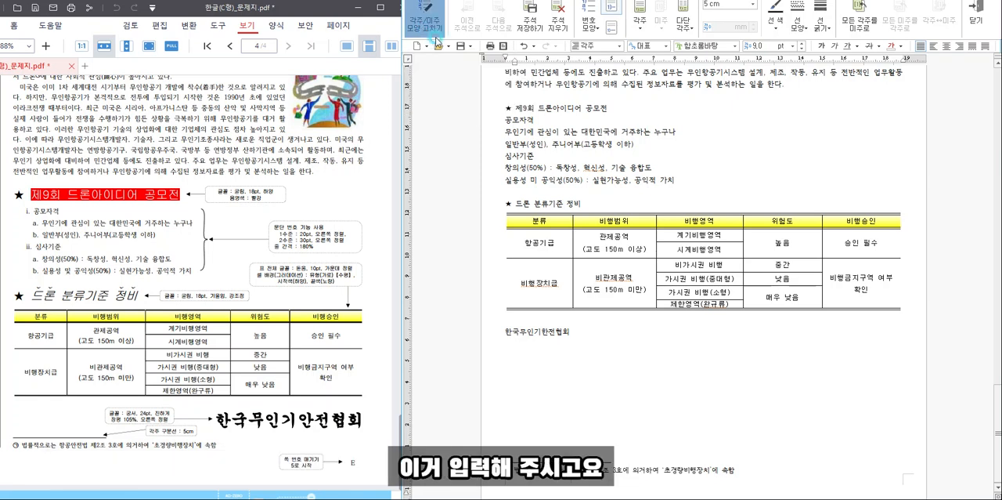
click(643, 155)
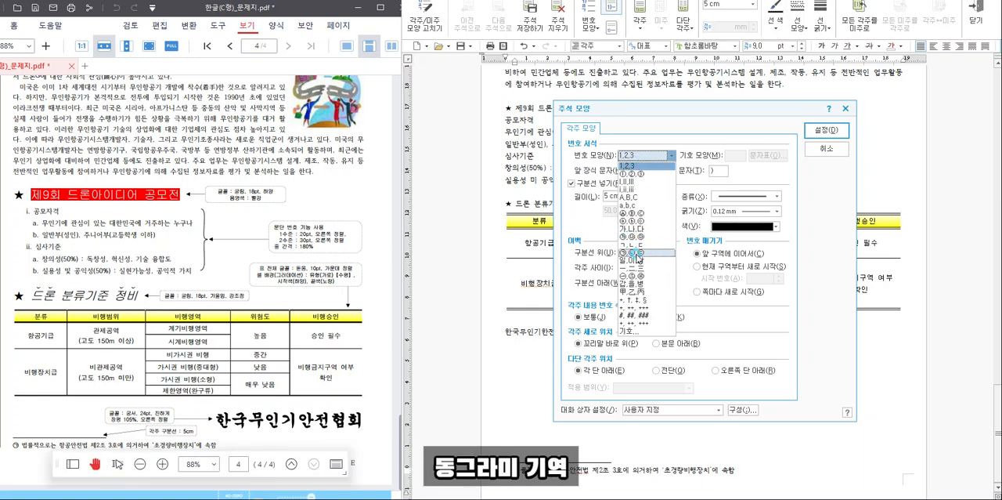
click(636, 252)
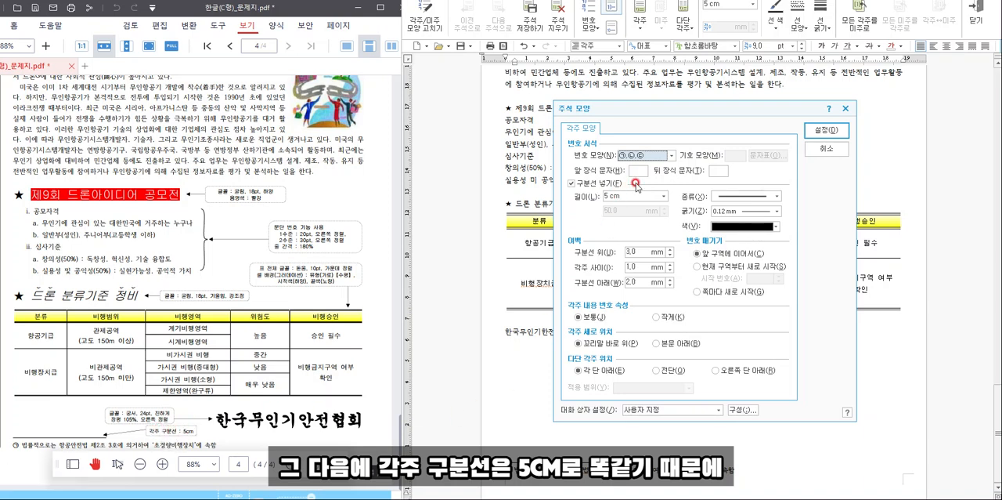
click(827, 130)
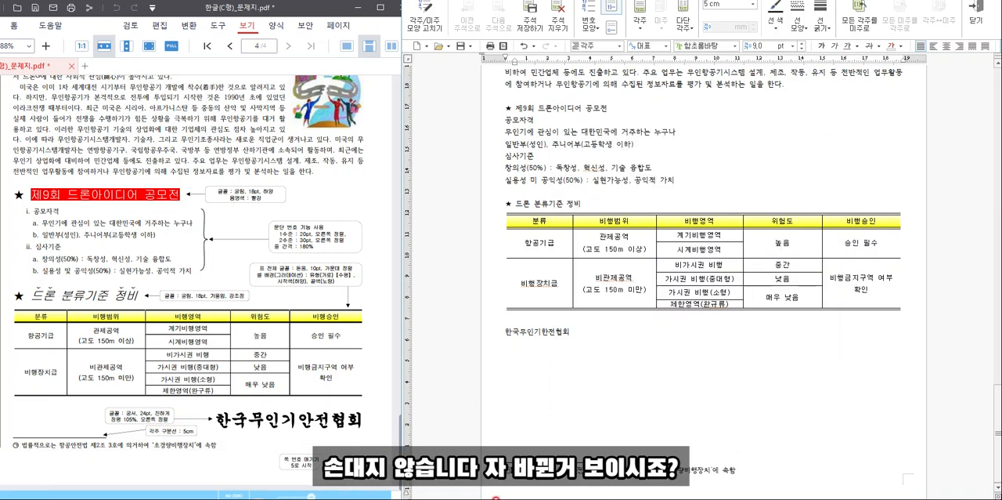
drag(726, 0, 728, 10)
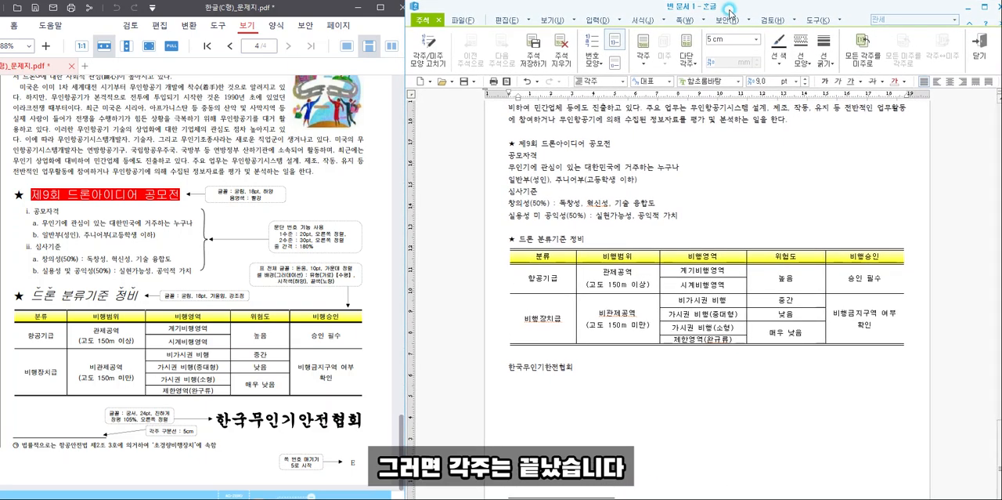
click(656, 233)
key(shift+Escape)
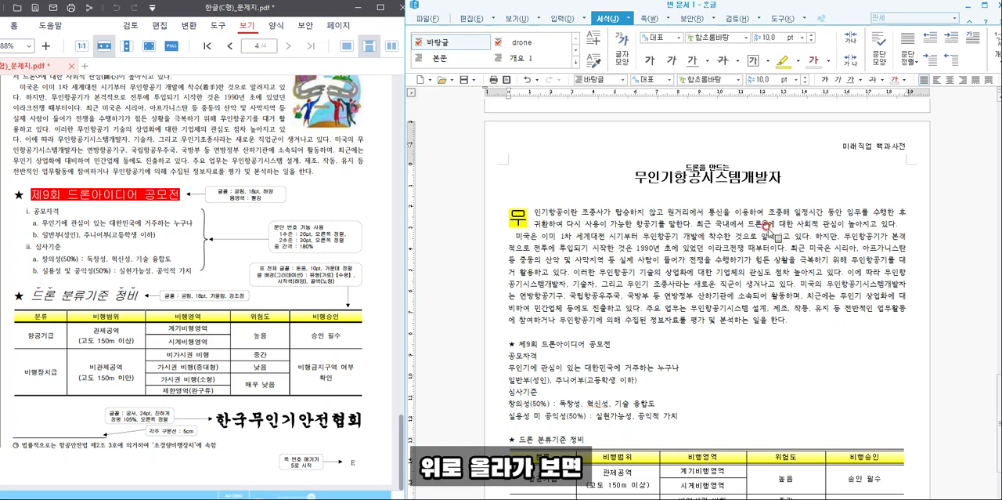
scroll(237, 201, up, 1)
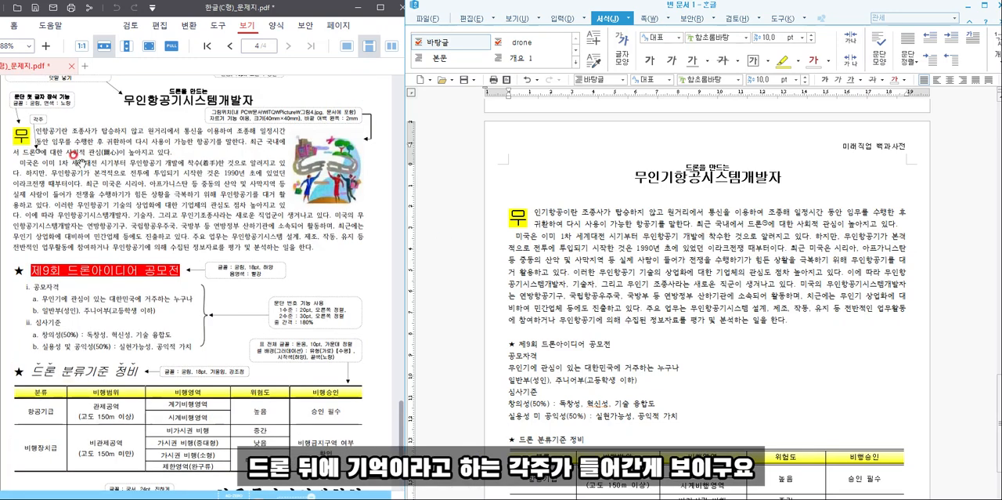
- Convert the word "관심" in the first body paragraph to Hanja as 관심(關心), using the 한글(漢字) format
click(838, 224)
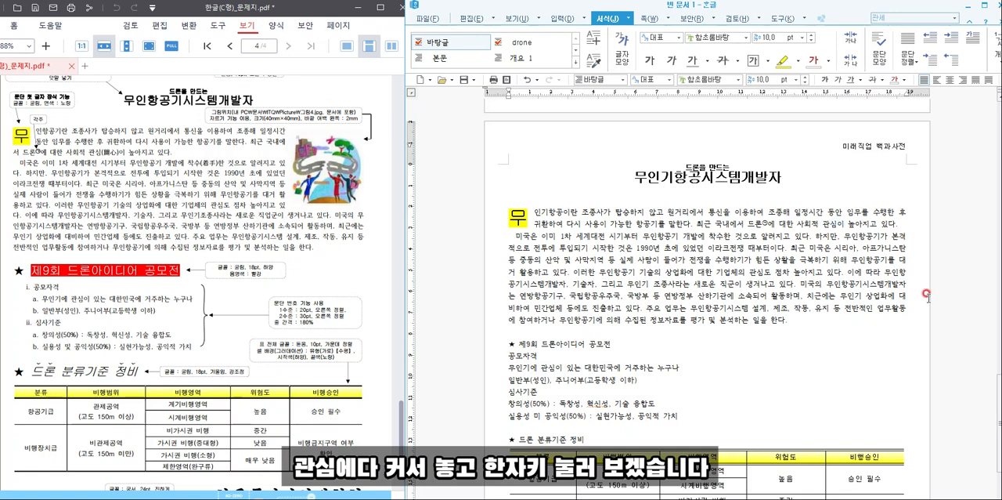
key(Hangul_Hanja)
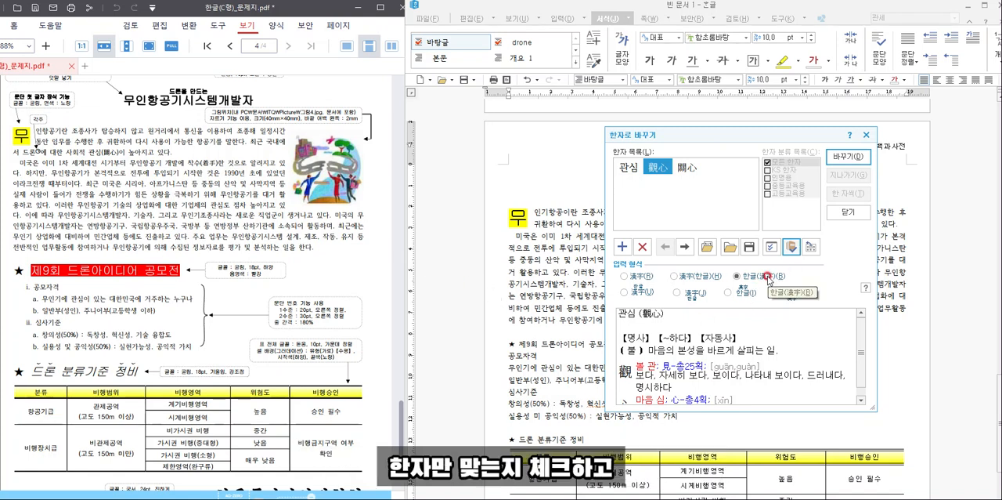
click(685, 167)
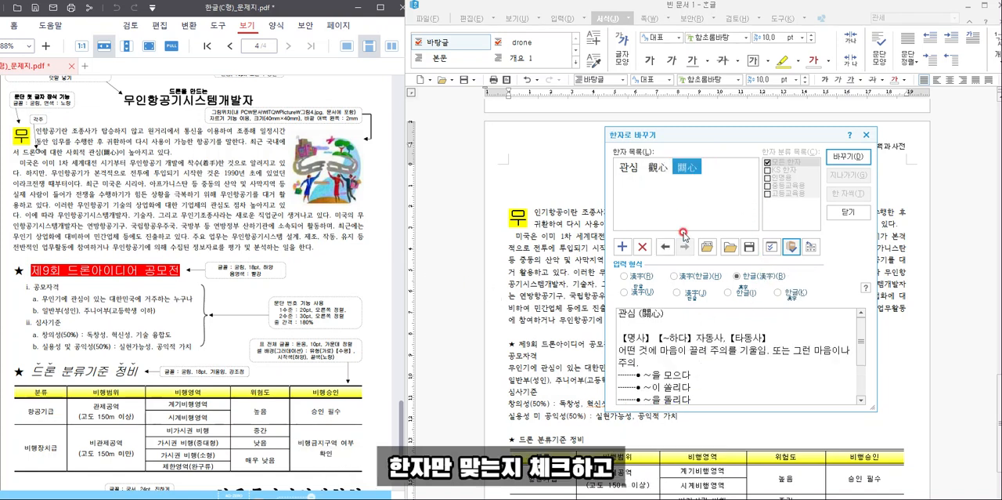
click(848, 155)
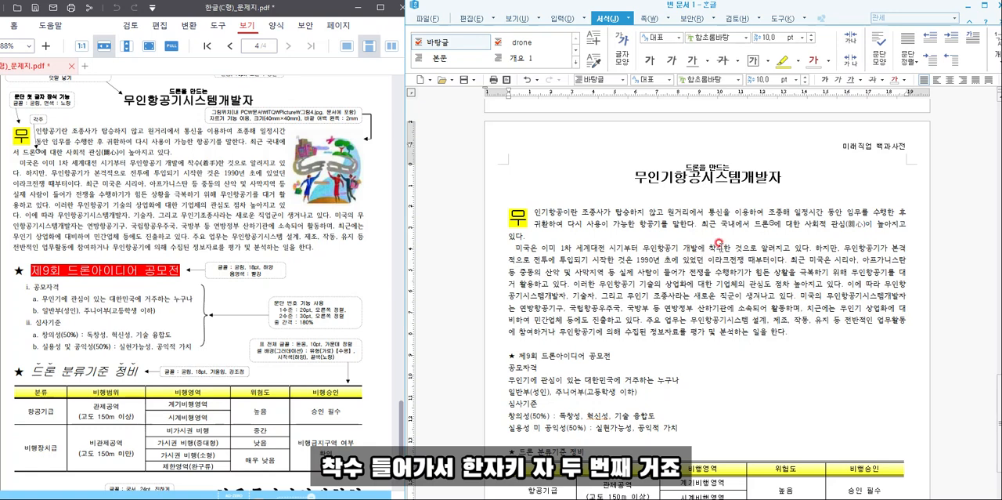
- Convert the word "착수" in the second body paragraph to Hanja as 착수(着手), using the 한글(漢字) format
key(Hangul_Hanja)
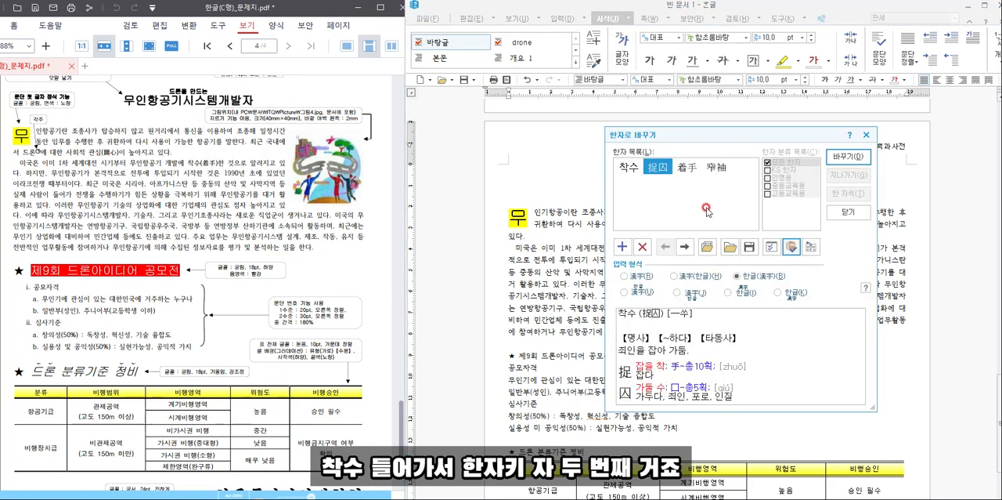
click(692, 169)
click(848, 160)
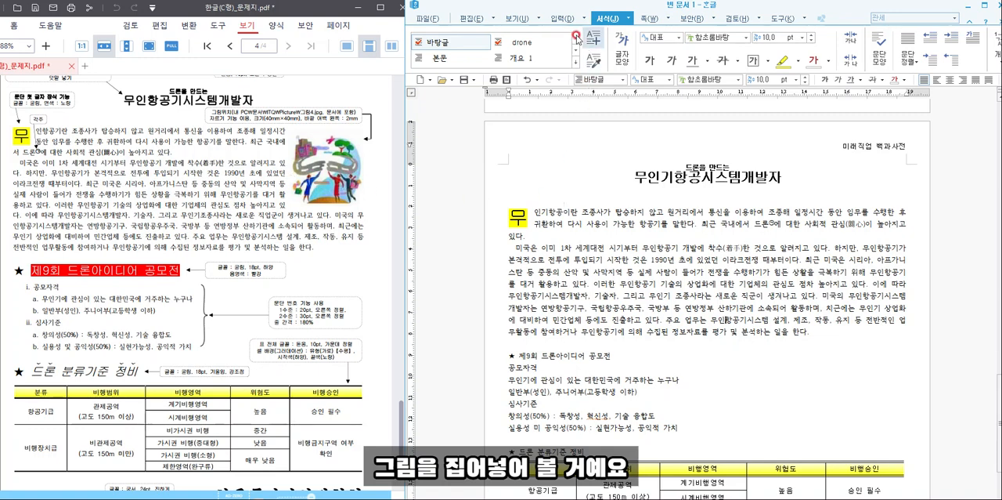
- Insert the picture 그림4 beside the contest list and crop it to the illustration of people around the globe in its upper-right corner
click(559, 19)
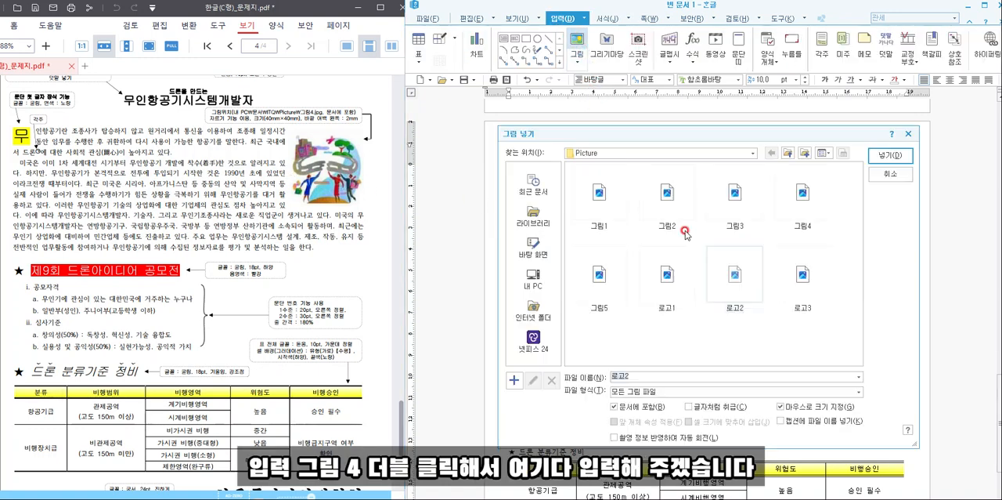
double_click(807, 205)
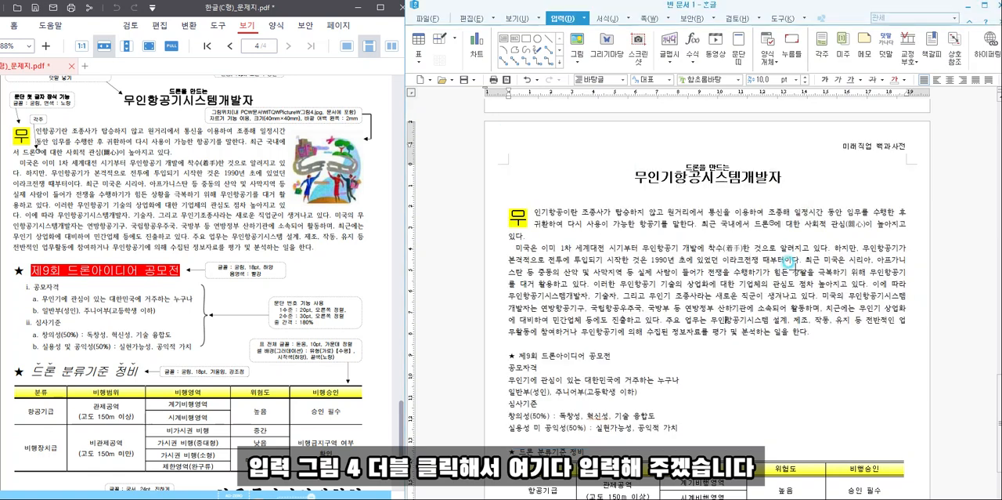
drag(733, 345, 816, 453)
click(993, 47)
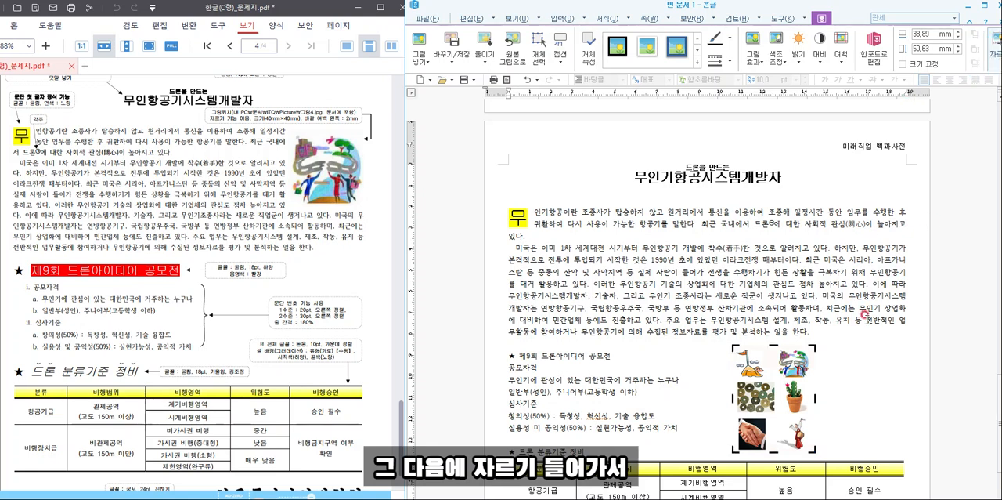
drag(733, 451, 775, 374)
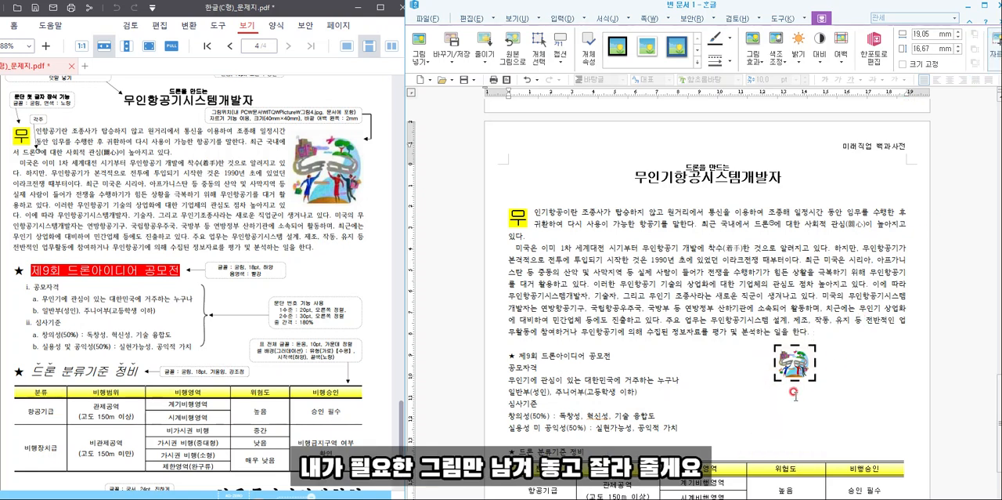
- Set the cropped picture's width and height to 40 mm each and lock its size (크기 고정)
double_click(795, 364)
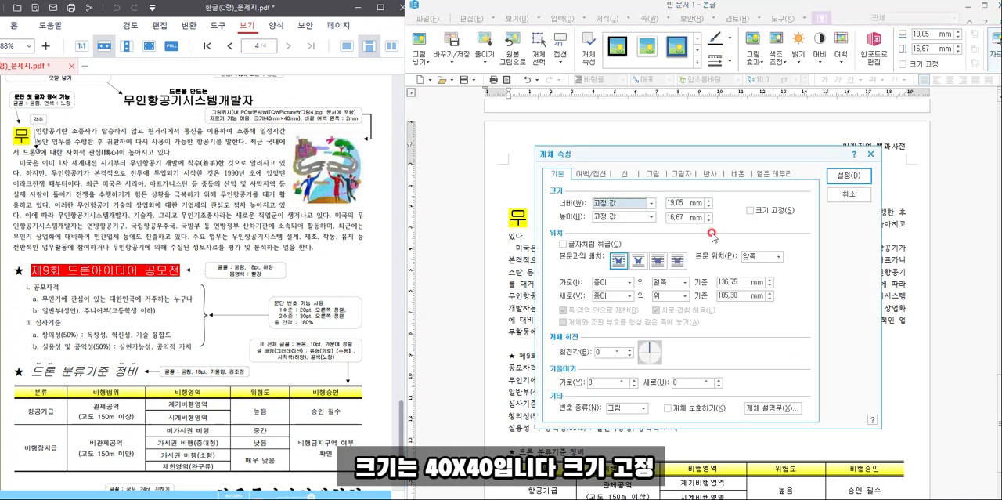
double_click(681, 197)
text(40)
key(Tab)
key(Tab)
text(40)
click(752, 211)
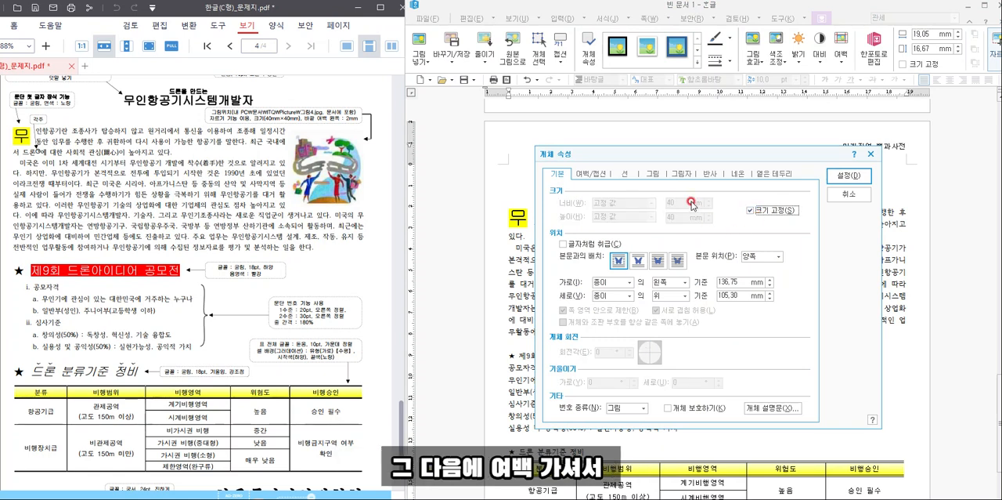
- Set the picture's left outer margin (바깥 여백 왼쪽) to 2 mm and apply the object properties
click(585, 176)
click(606, 202)
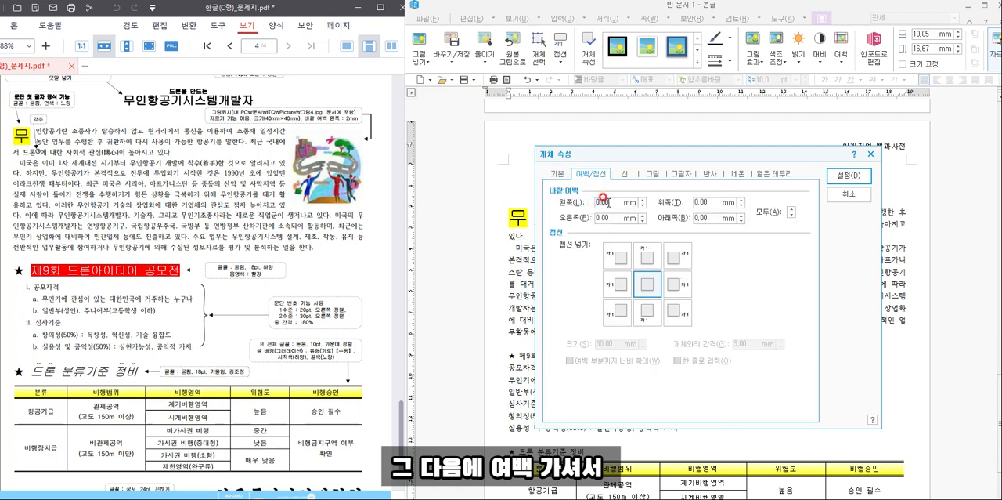
click(311, 117)
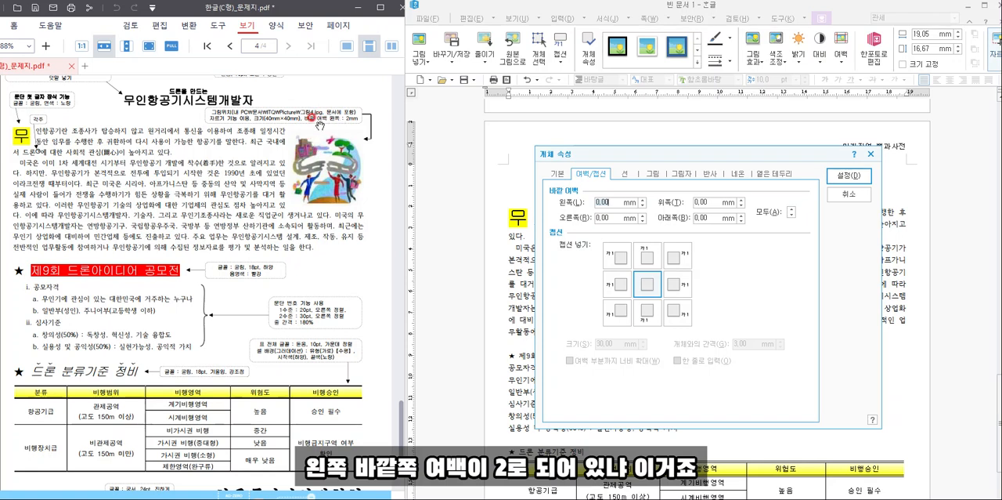
click(626, 202)
text(2)
click(651, 172)
click(652, 173)
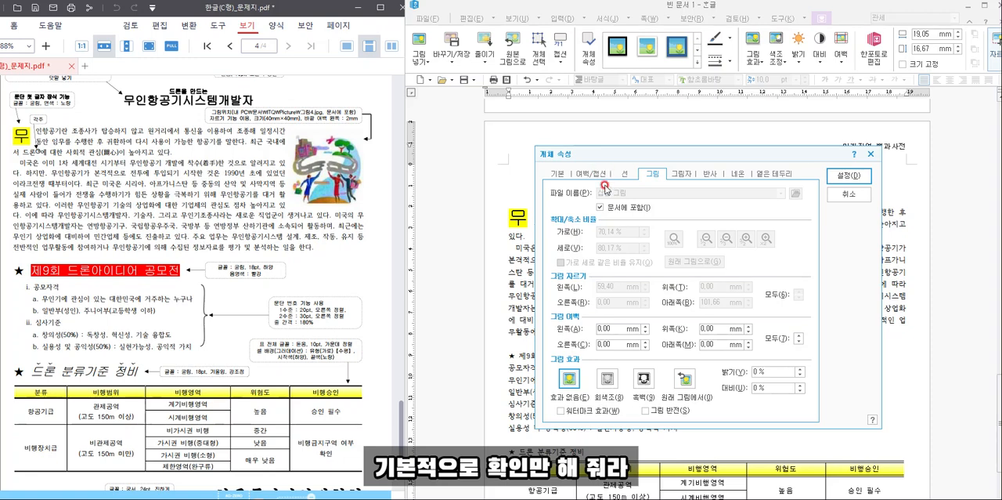
click(854, 181)
- Position the picture at the right edge of the opening body paragraphs, nudging it horizontally to match the question sheet's line breaks
drag(822, 384, 870, 250)
key(Right)
key(Right)
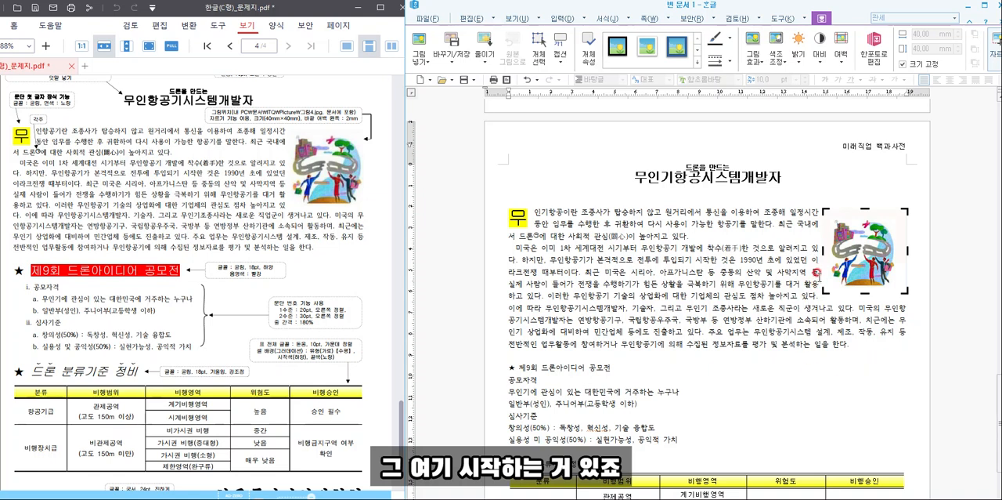
key(Right)
key(Right)
key(Right)
key(Right)
key(Right)
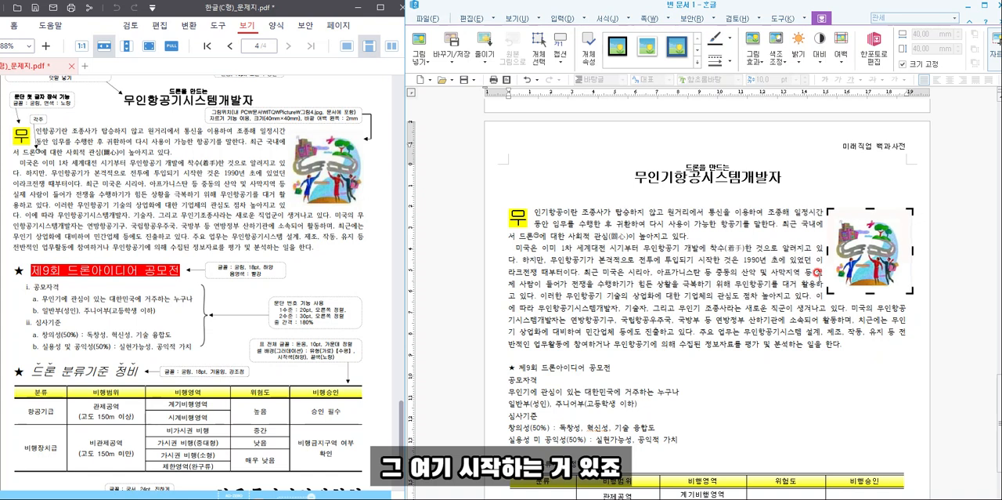
key(Right)
key(Left)
key(Left)
key(Left)
key(Left)
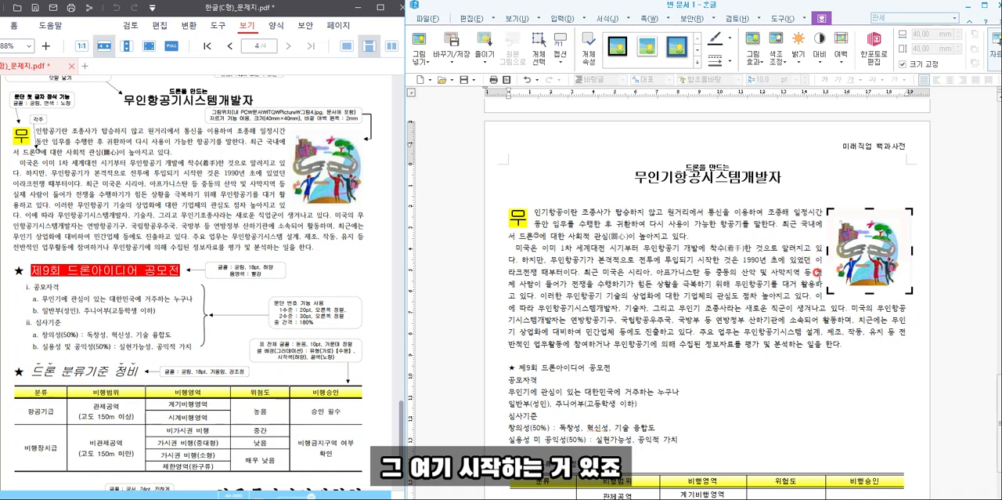
key(Left)
key(Left)
key(Left)
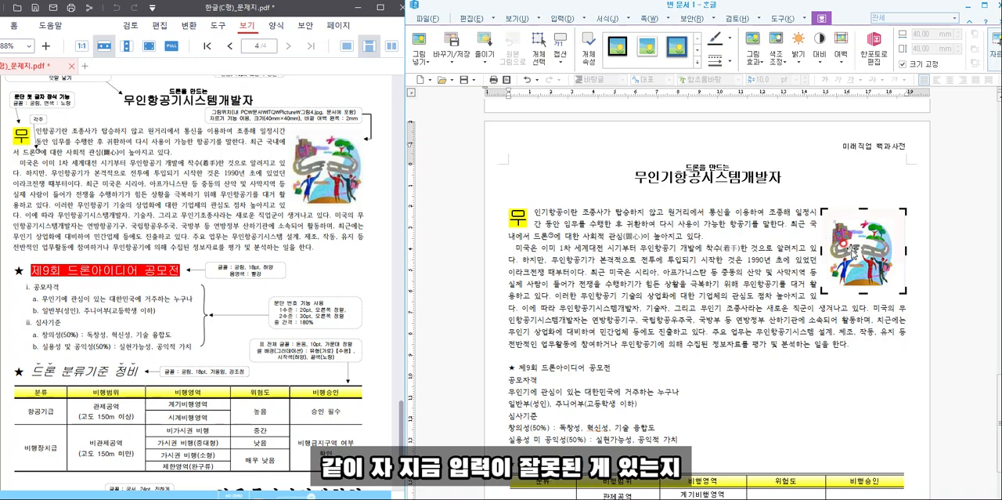
key(Right)
key(Right)
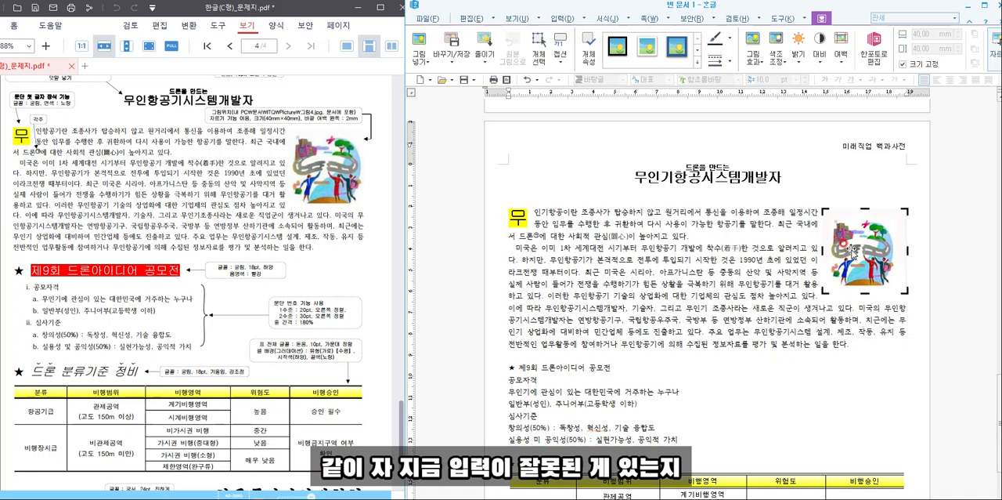
click(608, 271)
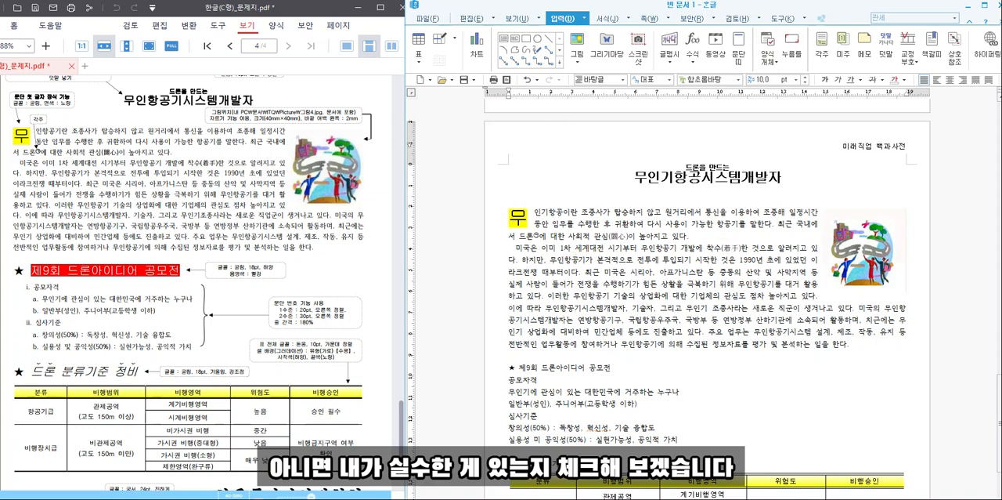
double_click(864, 251)
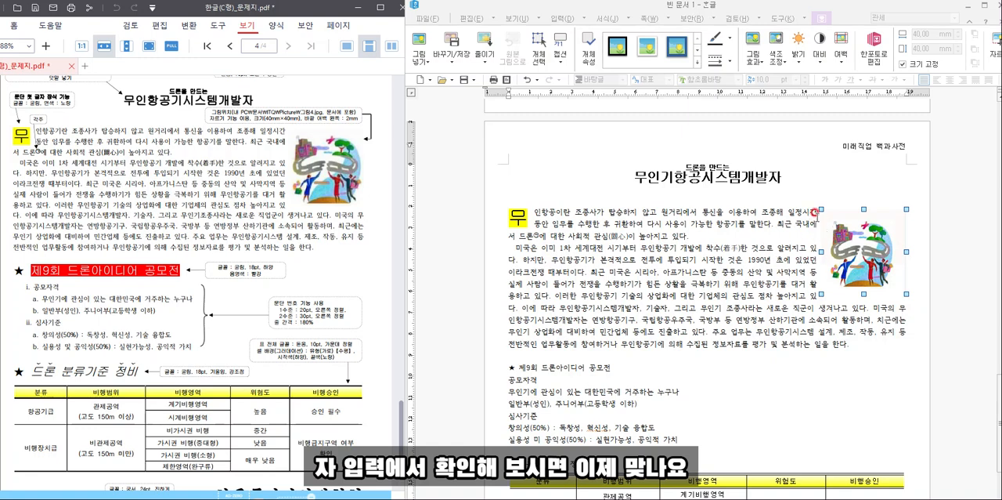
click(814, 211)
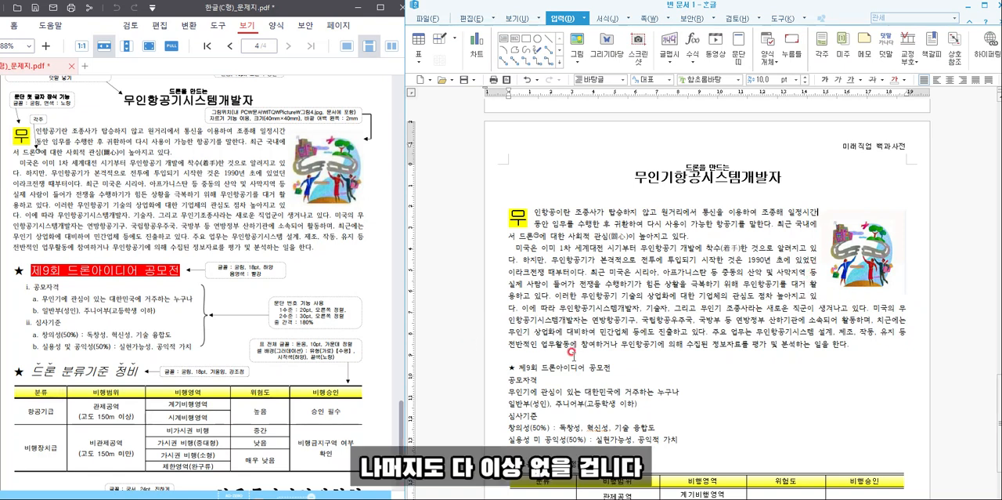
scroll(807, 361, down, 1)
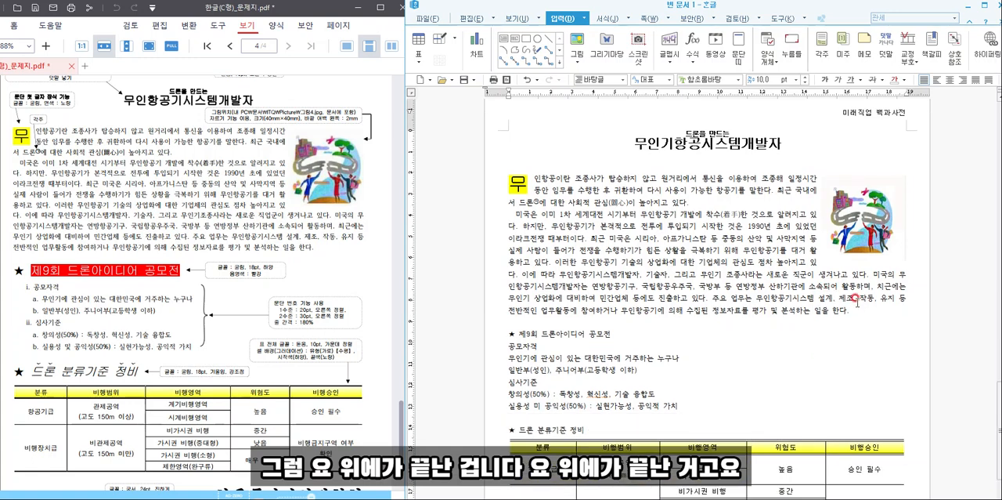
drag(833, 311, 510, 168)
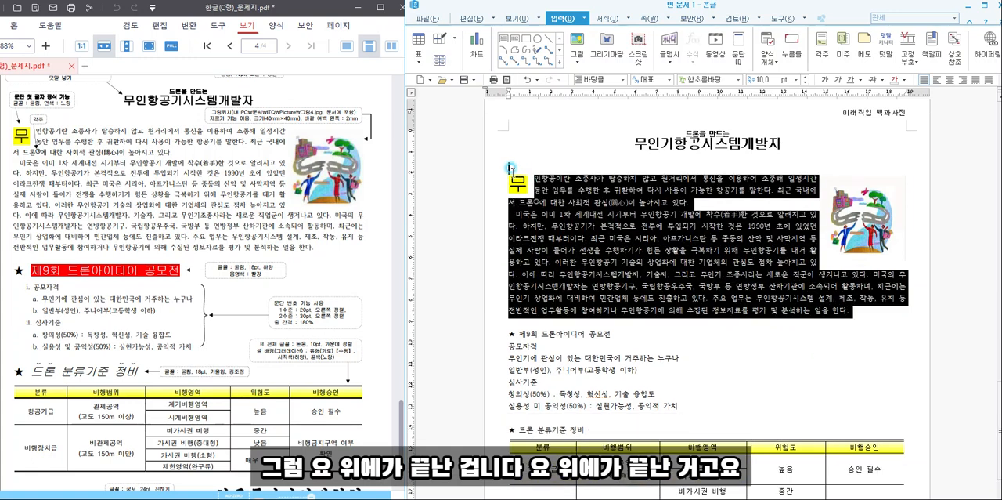
click(781, 417)
- Format the heading "★ 제9회 드론아이디어 공모전" in 굴림, 18 pt
scroll(680, 356, down, 2)
drag(614, 267, 481, 264)
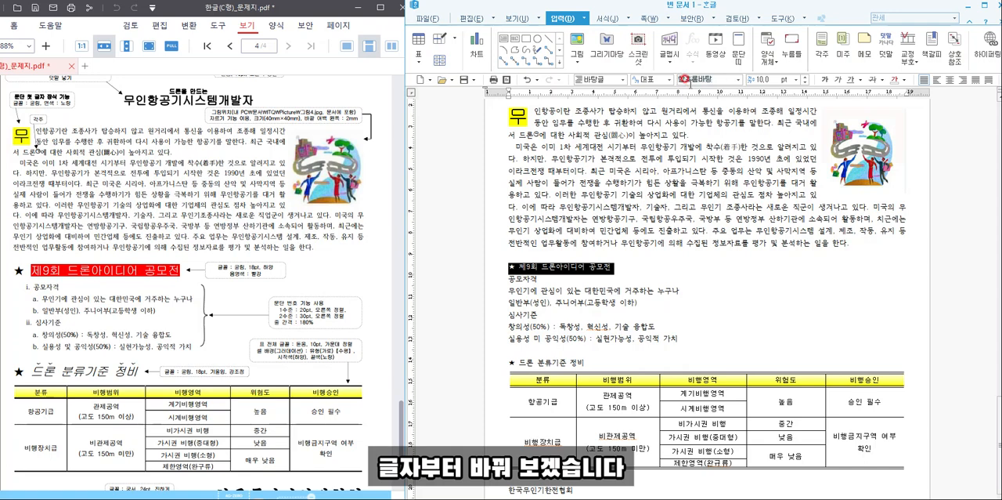
text(굴림)
key(Return)
click(760, 80)
text(18)
key(Return)
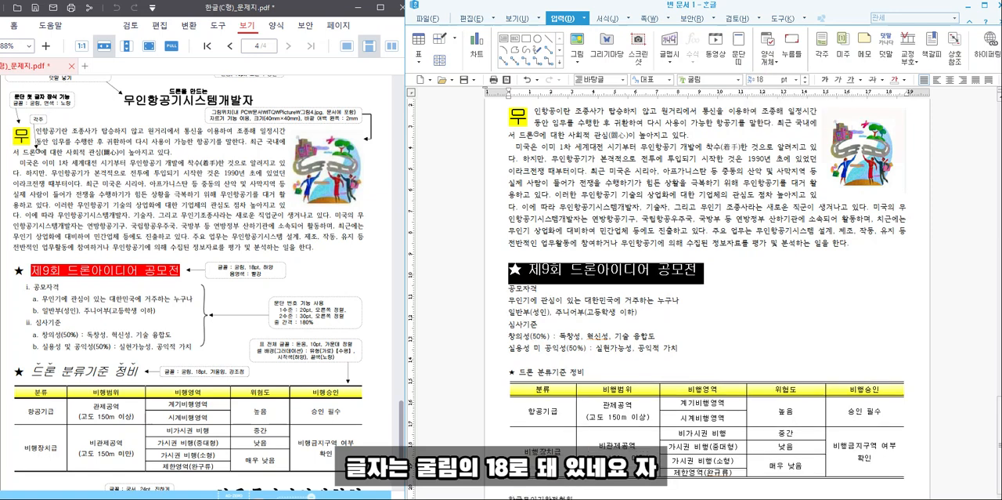
- Give the heading text "제9회 드론아이디어 공모전", without its star, a white font colour and red shading (음영 색)
drag(715, 271, 530, 274)
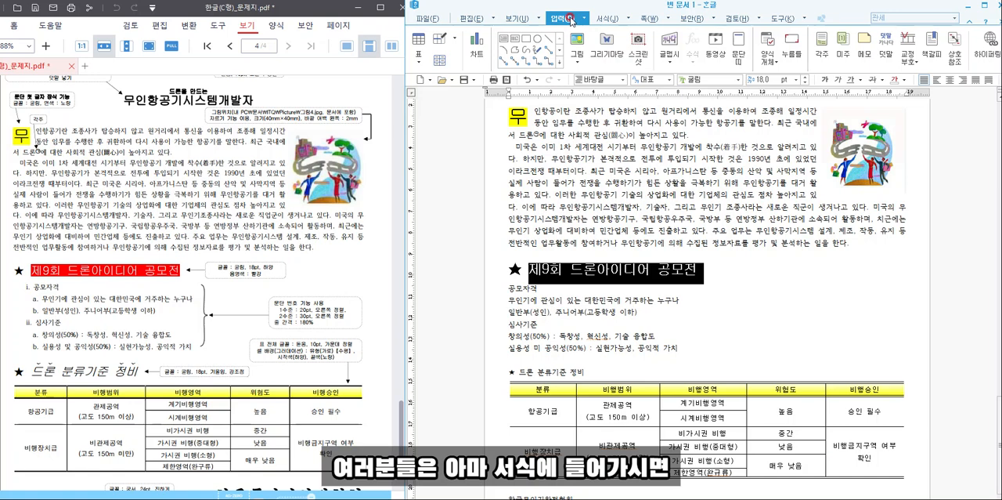
click(607, 18)
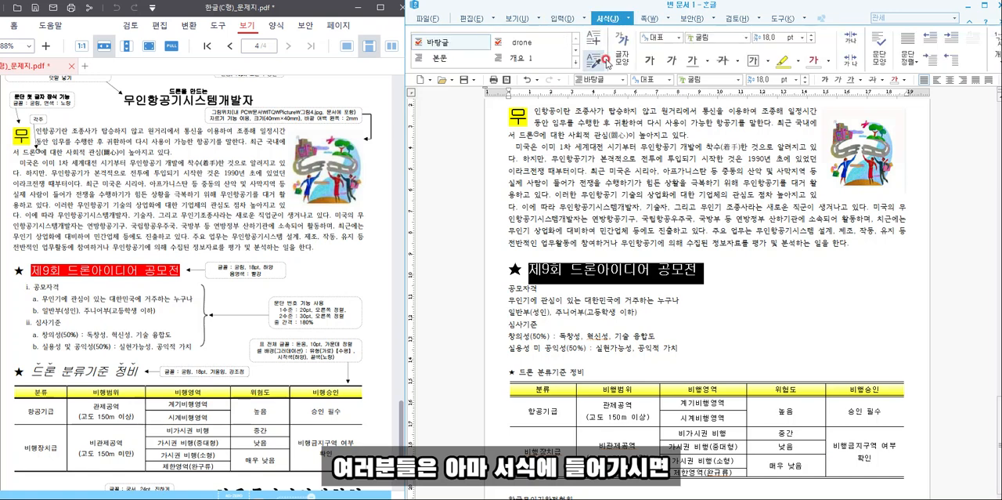
click(621, 54)
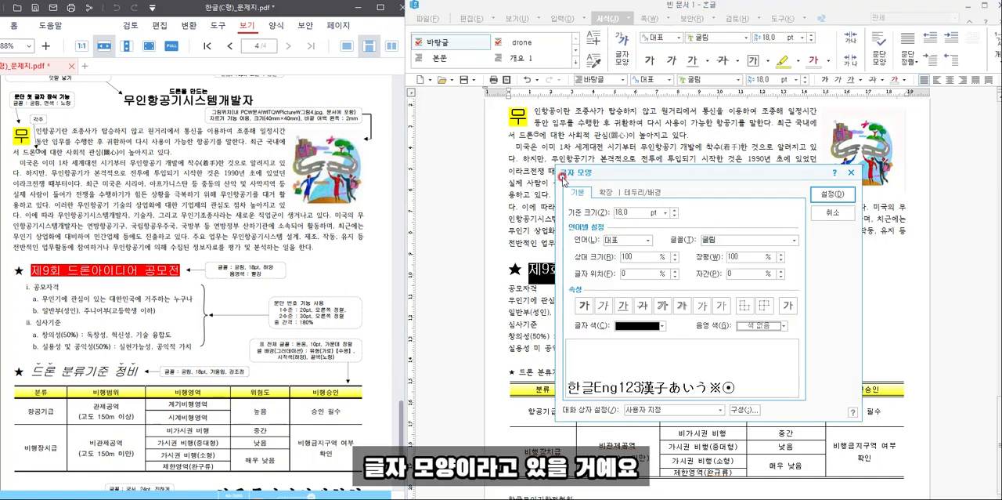
click(832, 212)
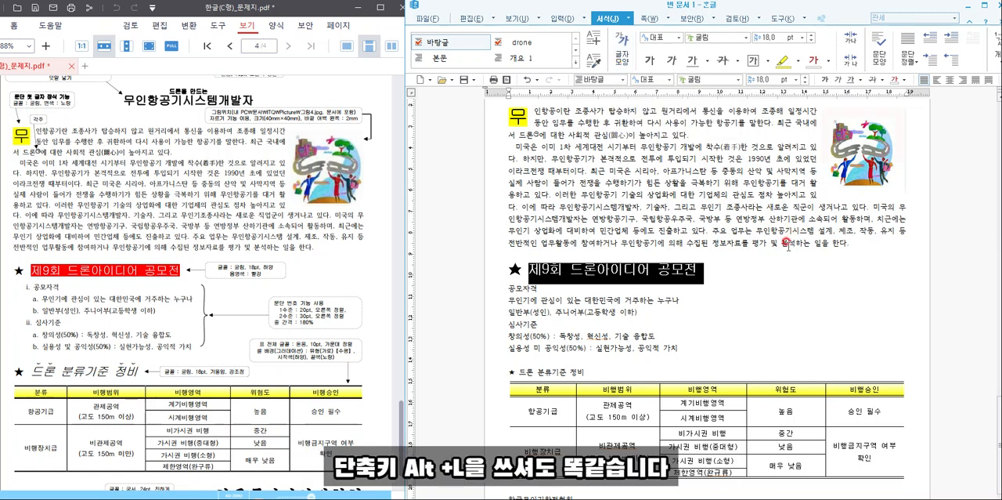
key(alt+l)
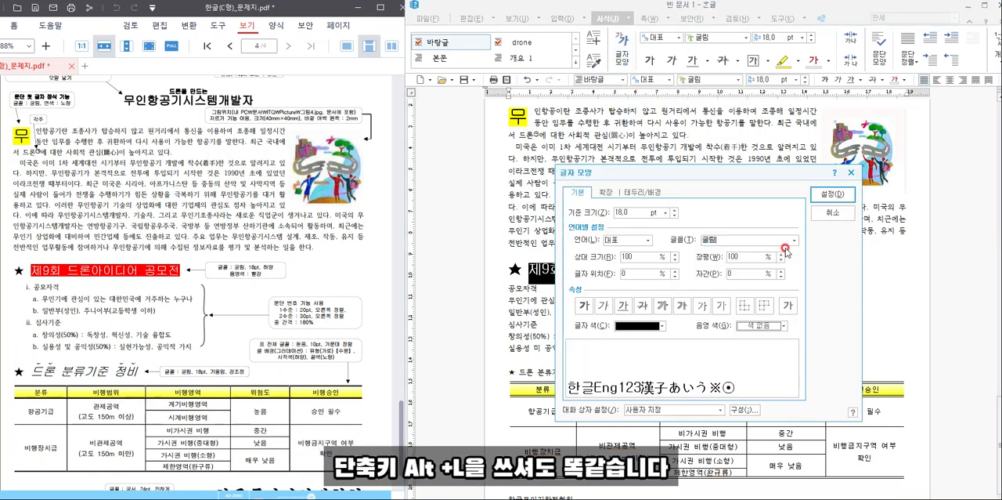
click(653, 326)
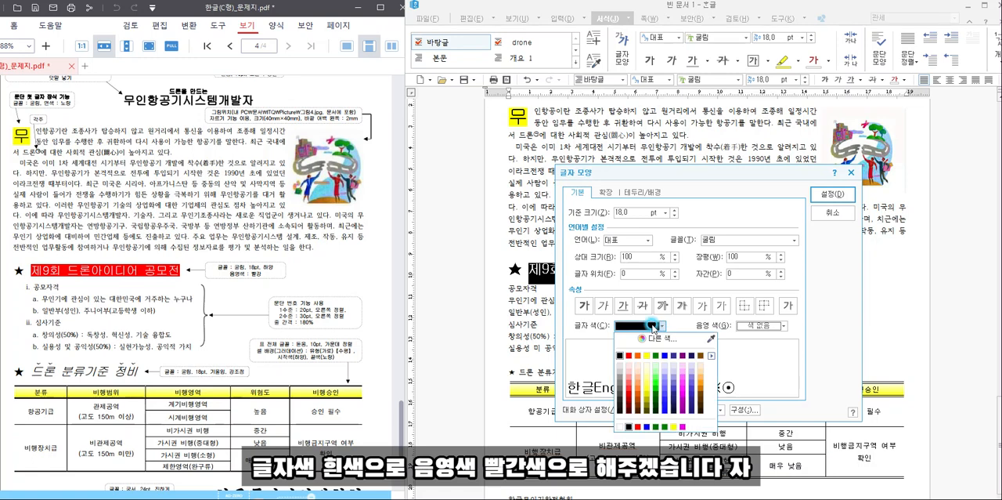
click(620, 427)
click(748, 325)
click(751, 354)
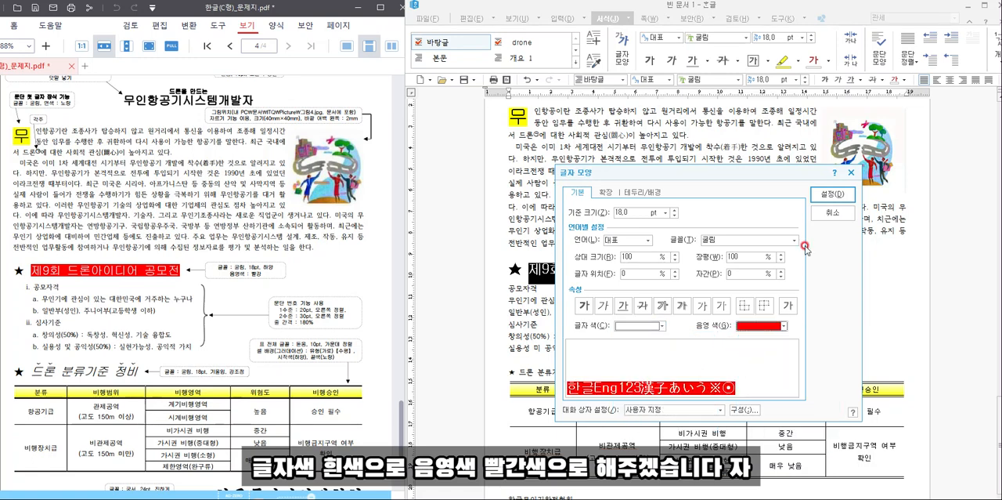
click(832, 193)
click(701, 302)
- Choose the "i. a. (i) (a)" paragraph-number shape (문단 번호 모양) for the six lines from 공모자격 down to the 실용성 line
scroll(702, 303, down, 1)
drag(679, 315, 493, 255)
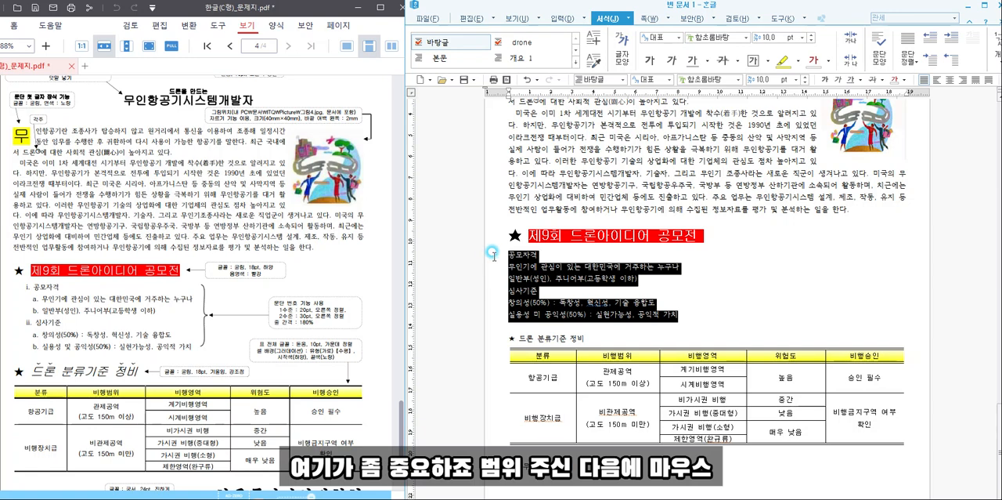
right_click(529, 272)
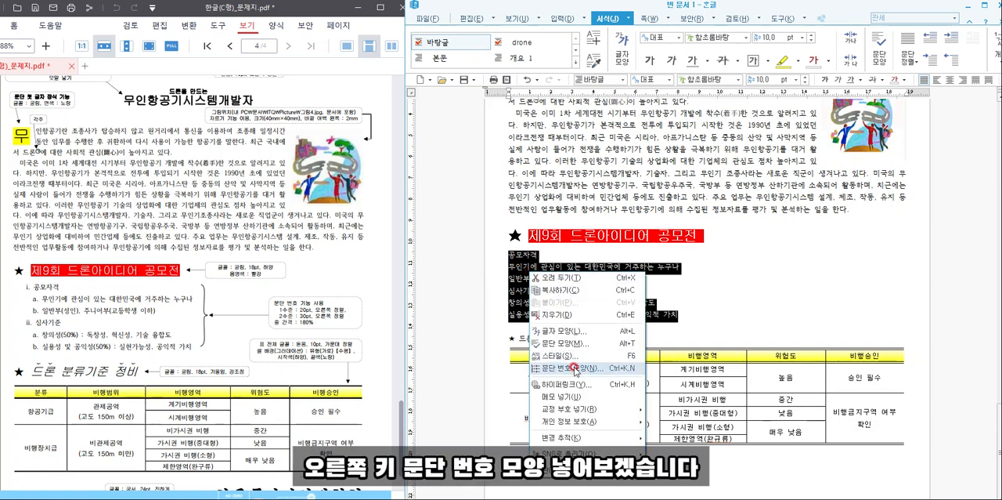
click(576, 368)
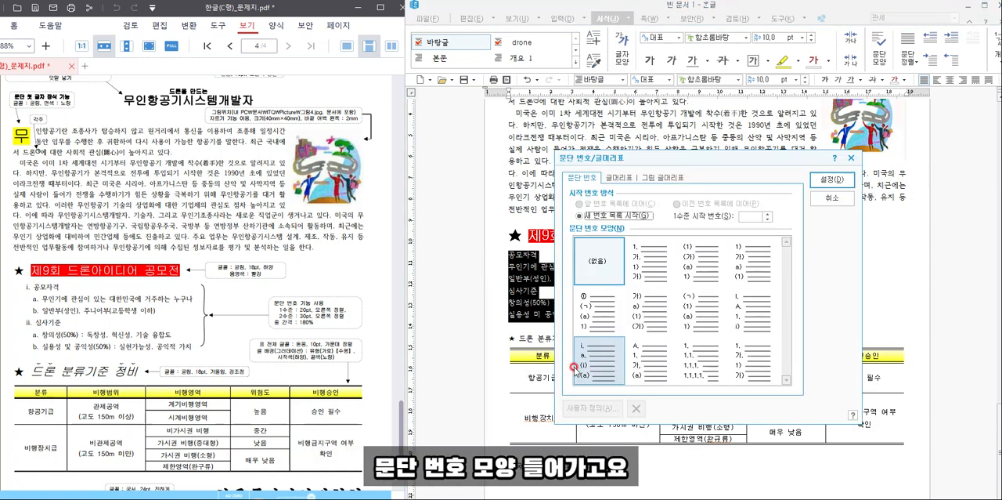
click(699, 365)
click(596, 358)
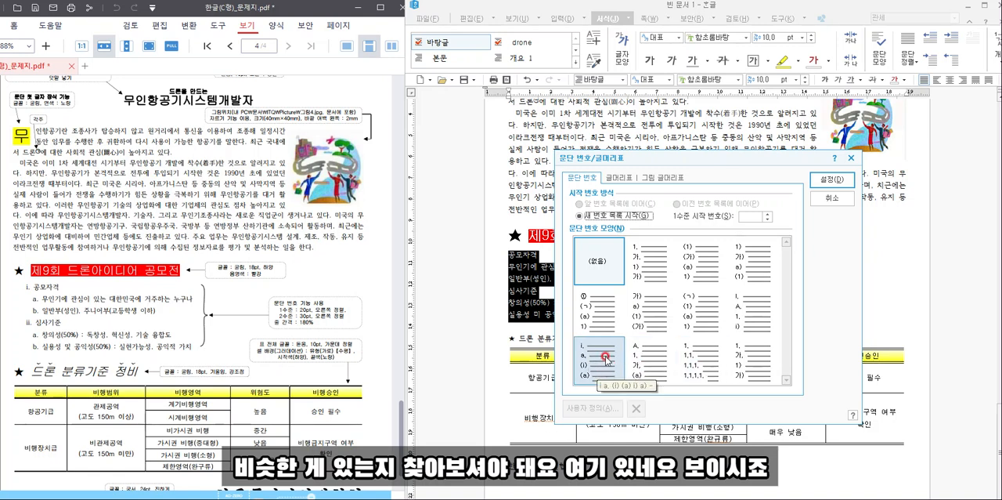
click(603, 360)
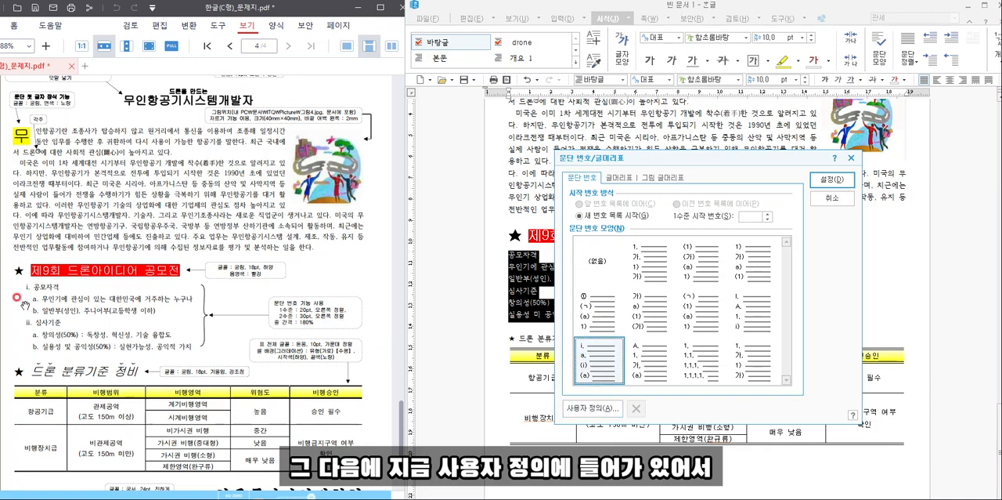
- Customise level 1 (1 수준) of the paragraph numbering with a width of 20 pt and right (오른쪽) alignment
click(583, 408)
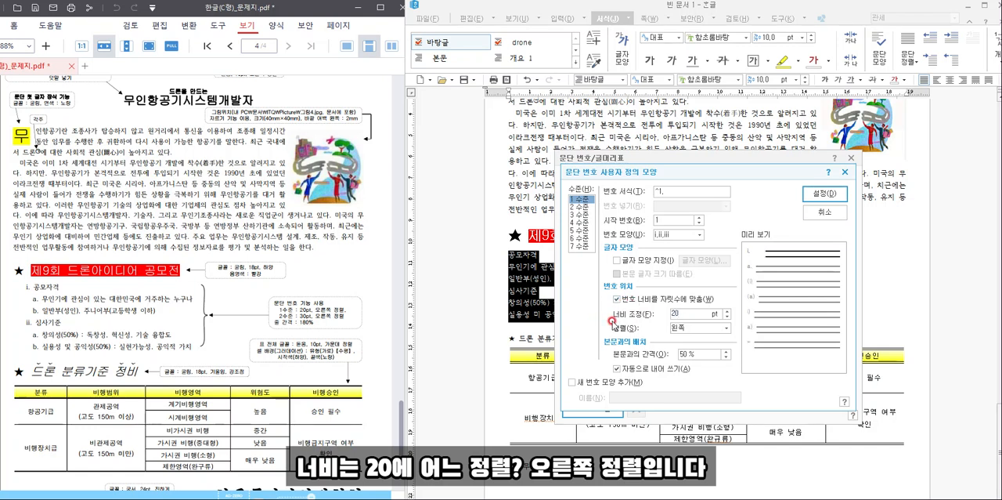
click(676, 328)
click(697, 353)
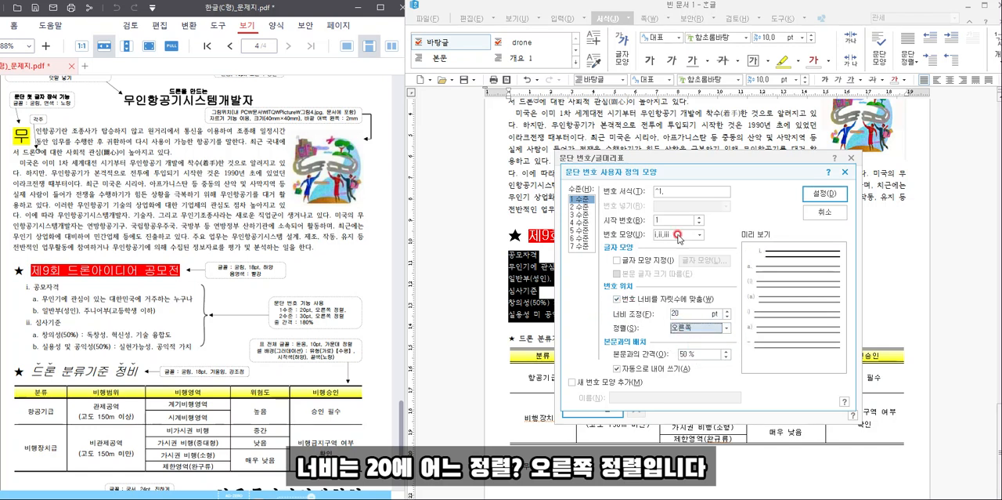
- Set level 2 (2 수준) of the numbering to 30 pt width and right (오른쪽) alignment, and apply the numbering to the list
click(578, 206)
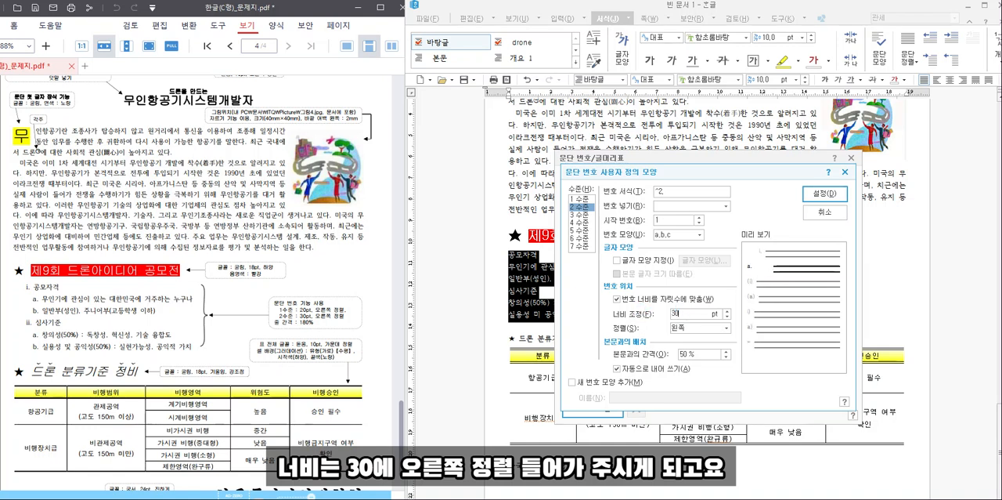
click(716, 329)
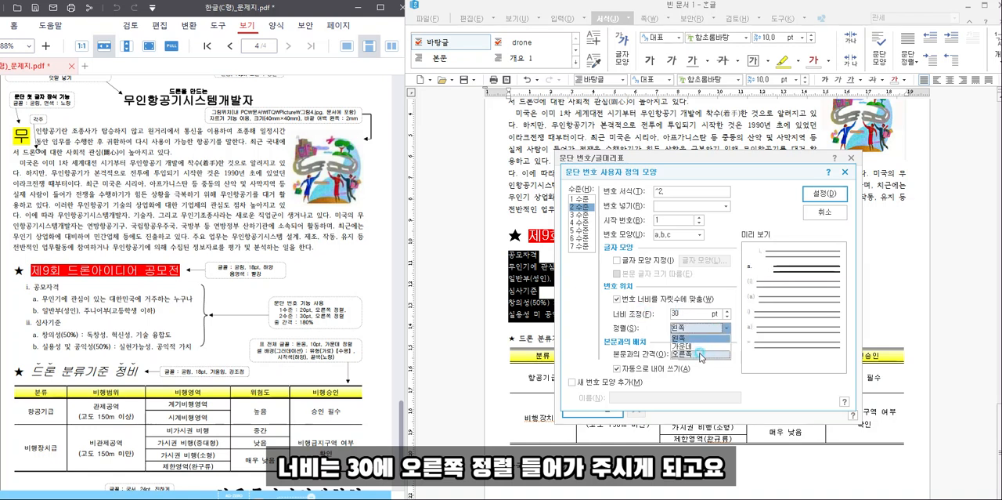
click(700, 354)
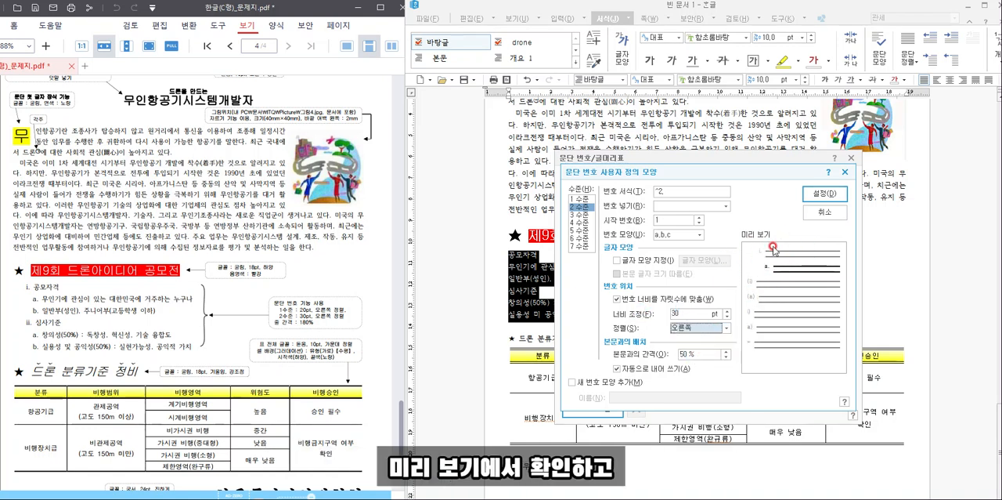
click(819, 199)
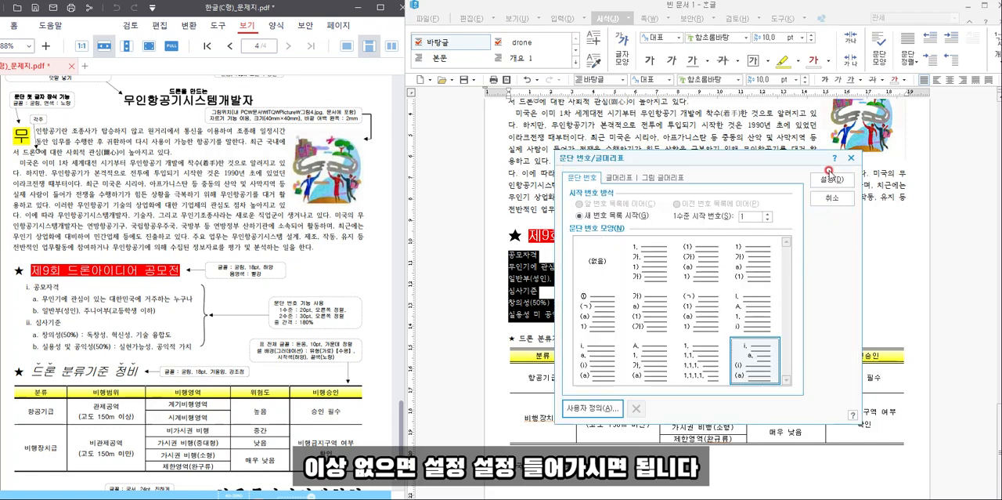
click(828, 185)
click(754, 275)
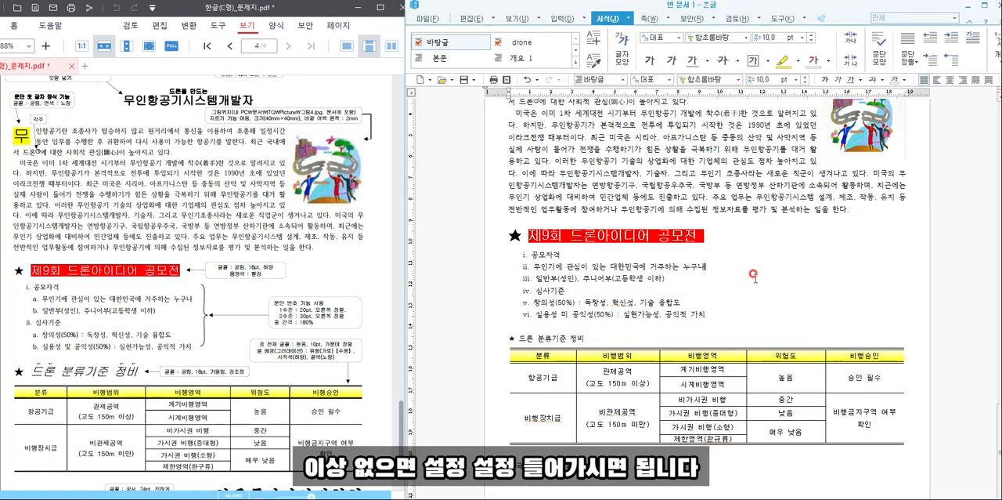
- Demote the two items under 공모자격 and the two items under 심사기준 by one level (한 수준 감소)
click(703, 259)
drag(671, 279, 538, 276)
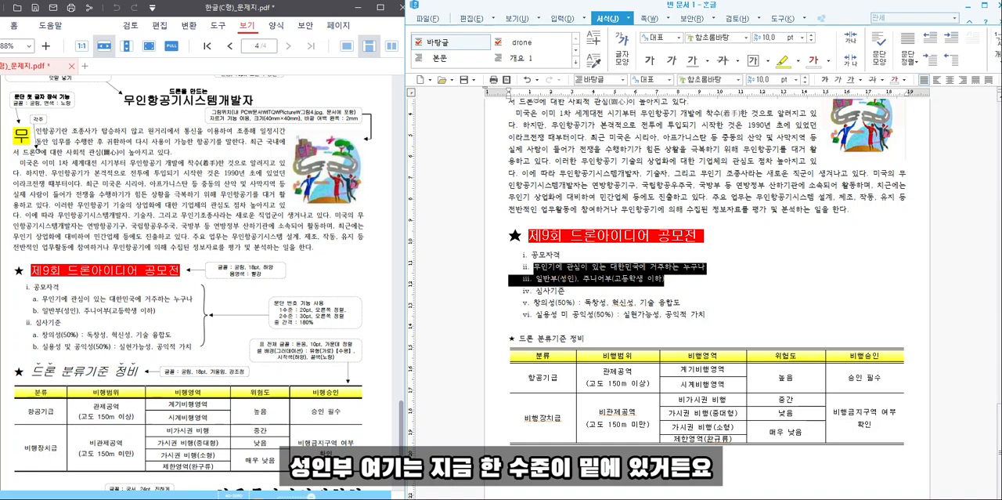
click(999, 49)
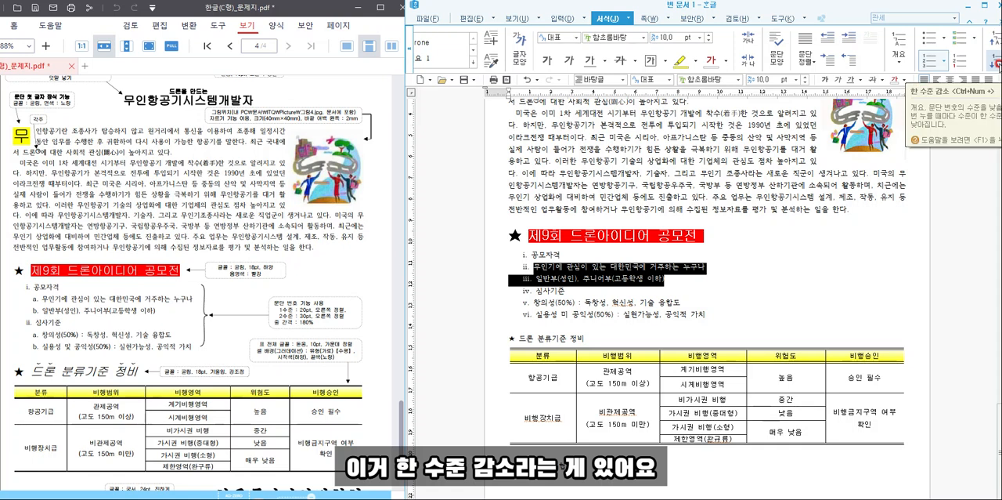
click(996, 64)
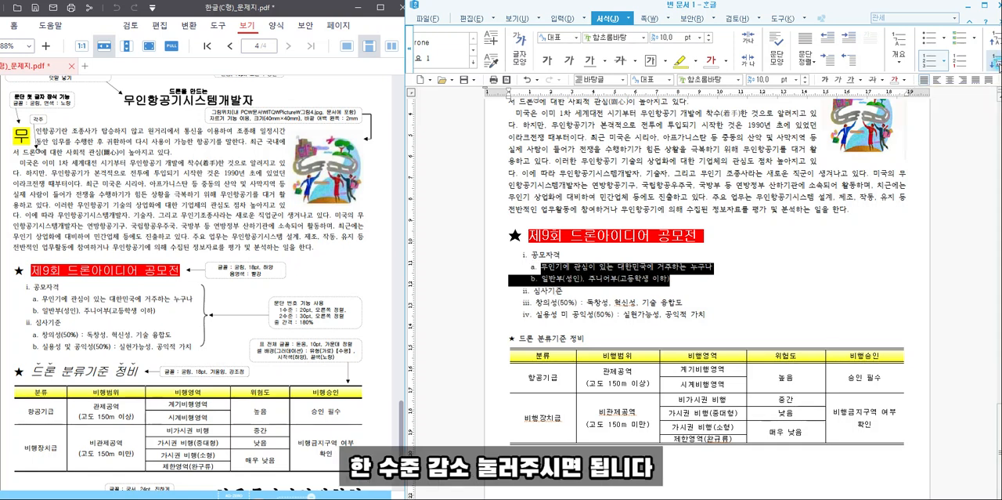
drag(707, 314, 535, 303)
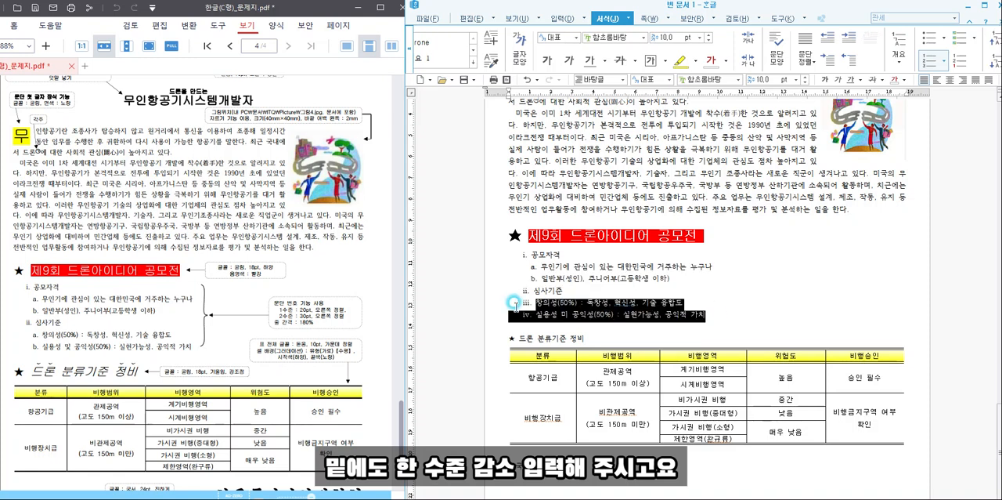
click(988, 56)
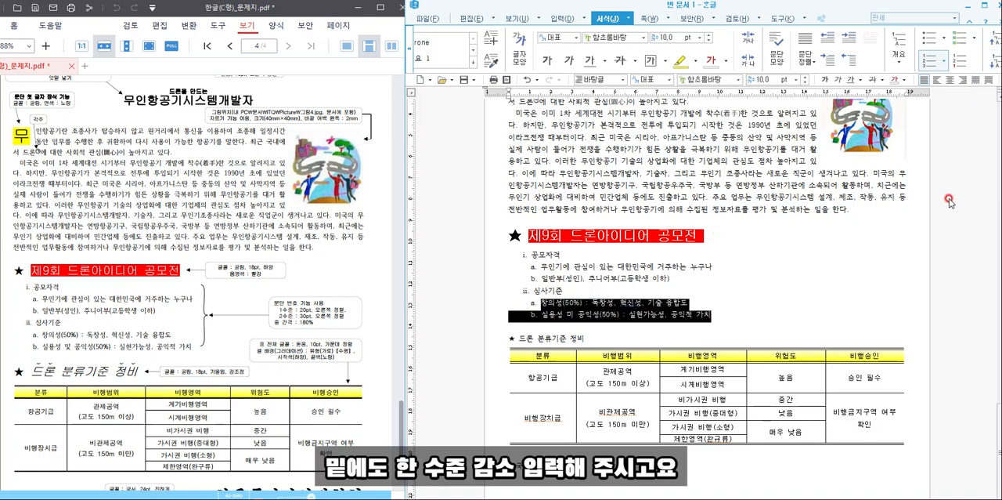
click(758, 272)
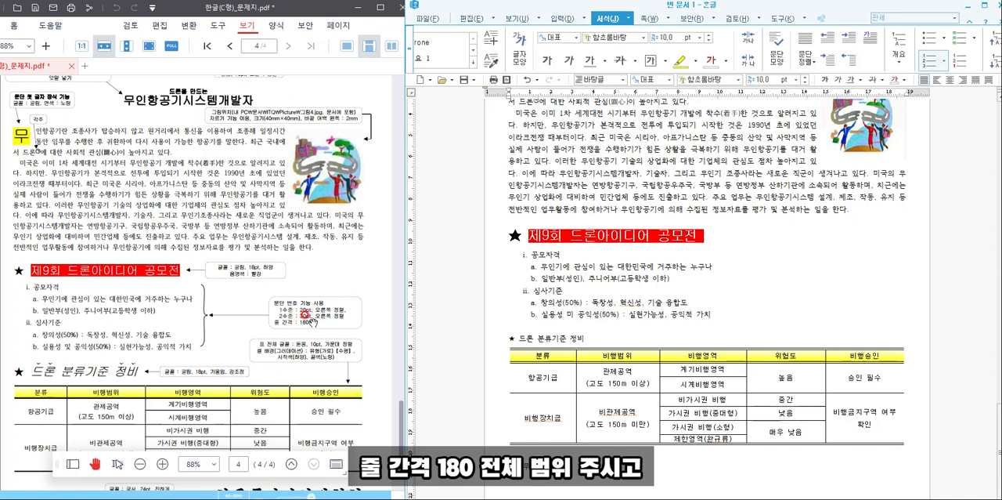
- Set the line spacing of the whole numbered list to 180%
drag(714, 316, 477, 256)
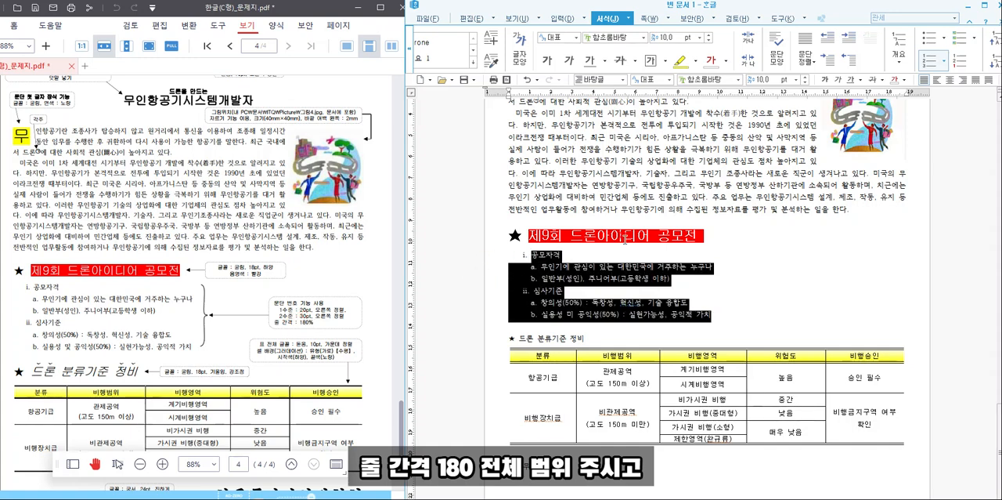
drag(878, 11, 869, 9)
click(997, 81)
click(989, 93)
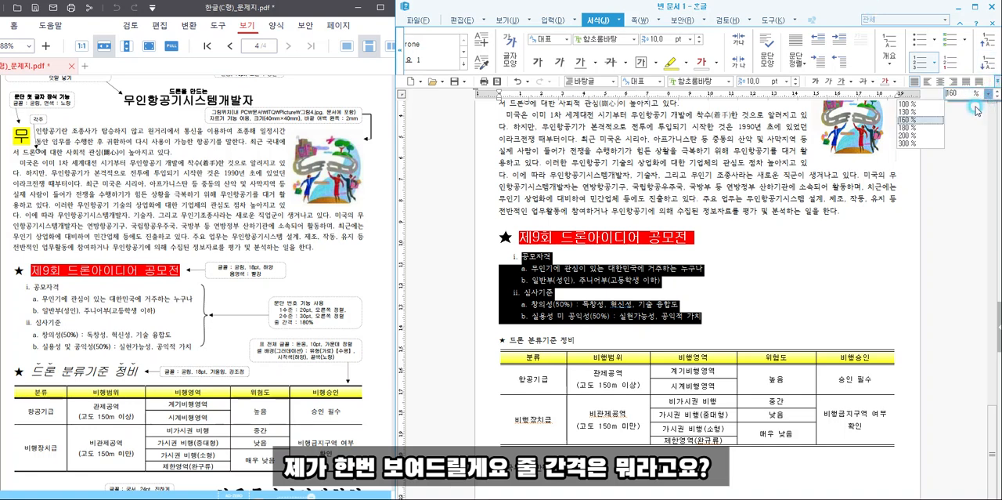
click(928, 128)
click(865, 276)
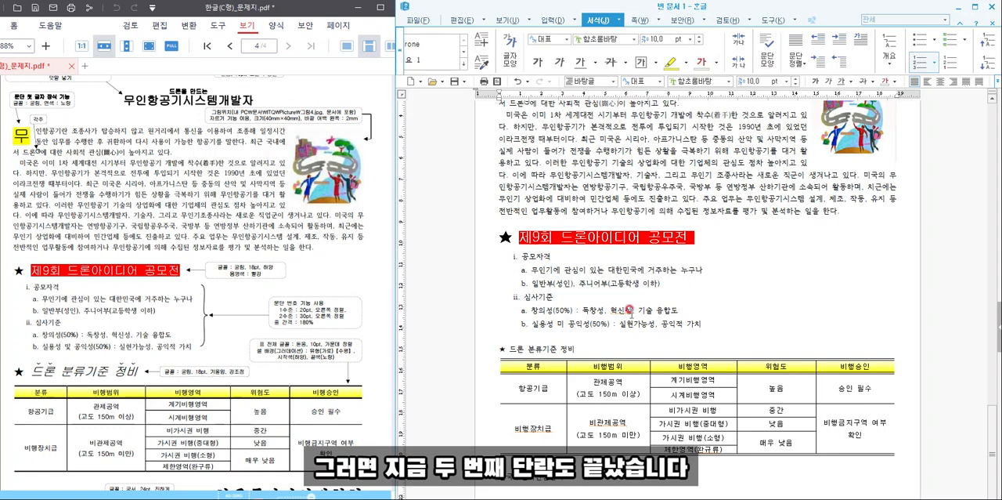
- Format the heading "★ 드론 분류기준 정비" above the table in 굴림, 18 pt
scroll(68, 309, down, 2)
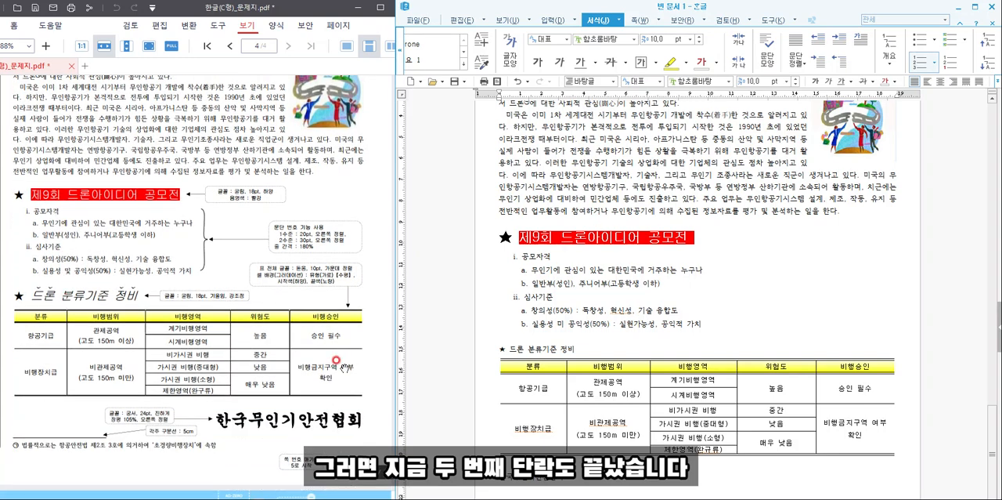
scroll(564, 290, down, 2)
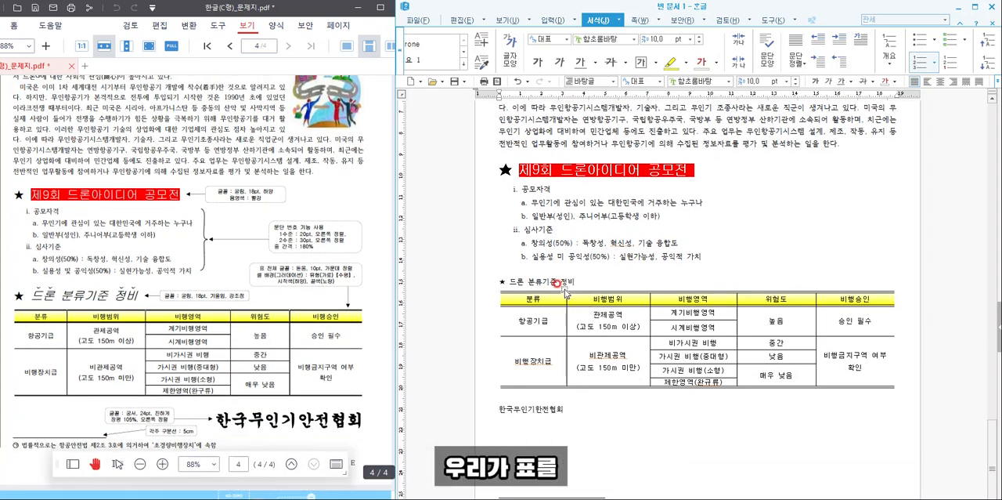
drag(577, 282, 505, 279)
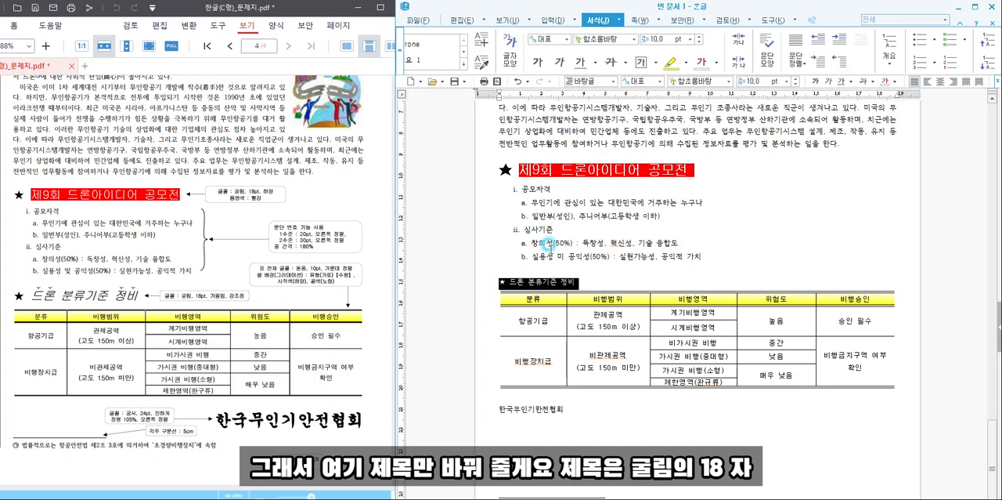
click(714, 80)
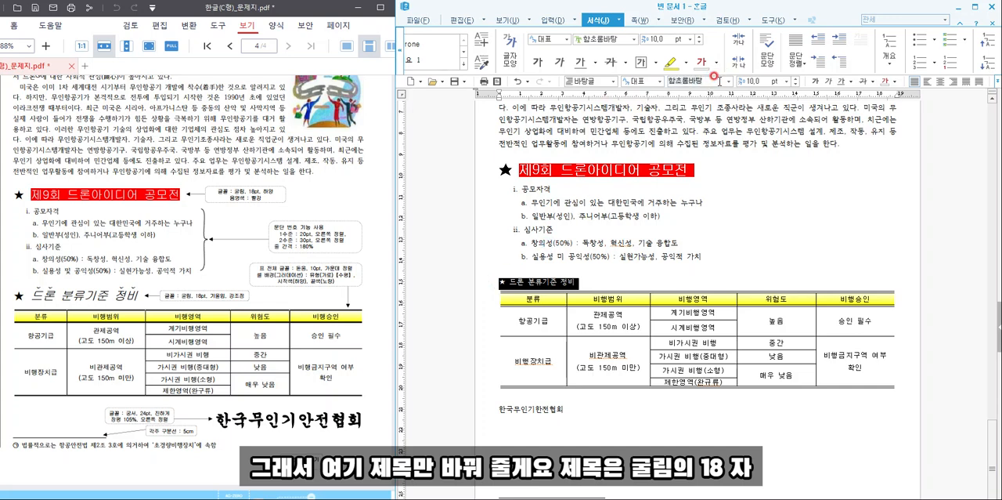
text(굴림)
key(Return)
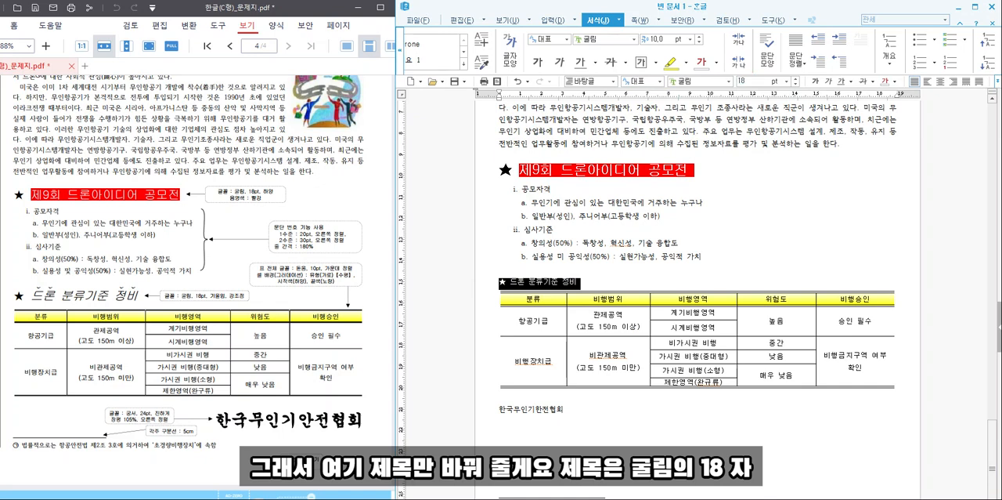
text(18)
key(Return)
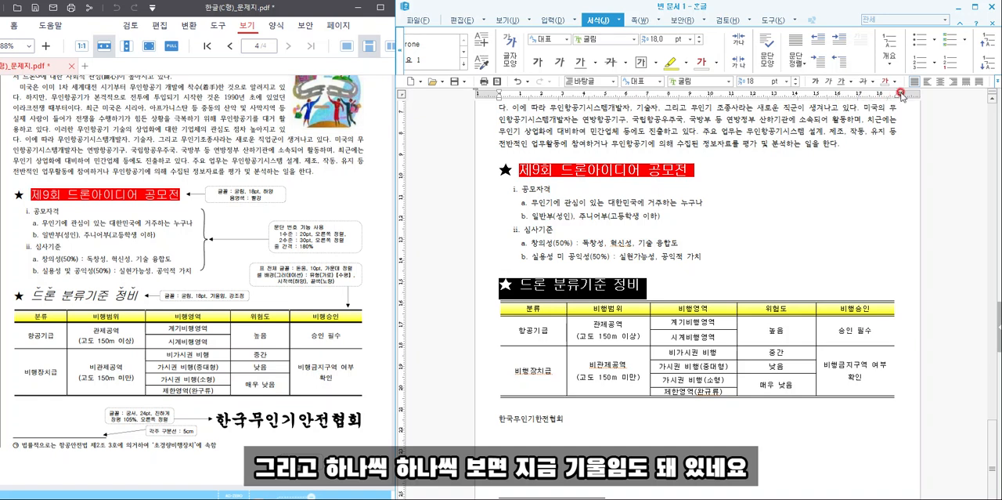
click(779, 203)
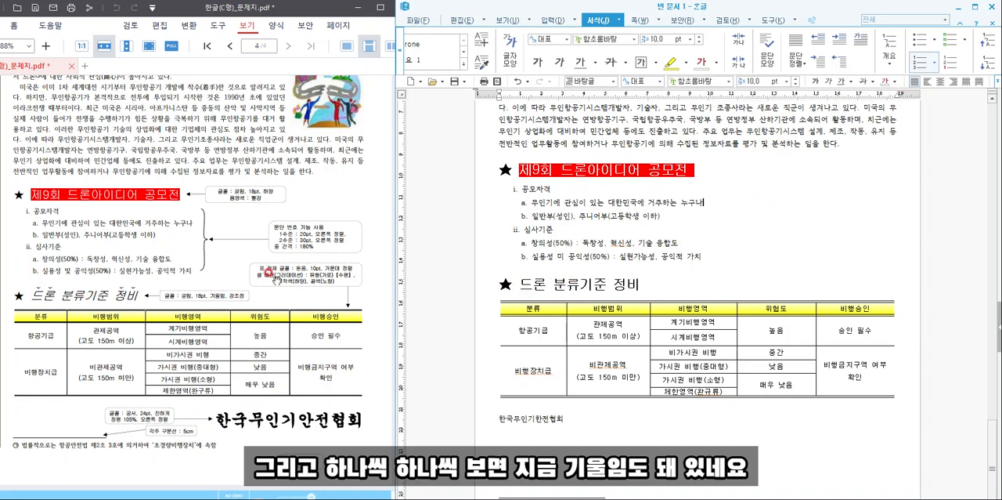
- Italicize the heading text "드론 분류기준 정비" above the table
drag(519, 283, 641, 280)
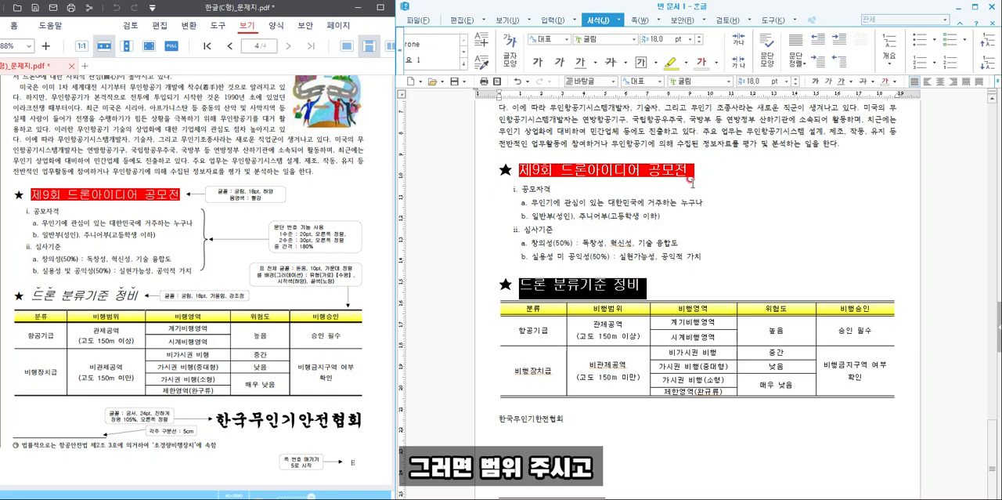
click(556, 65)
click(641, 255)
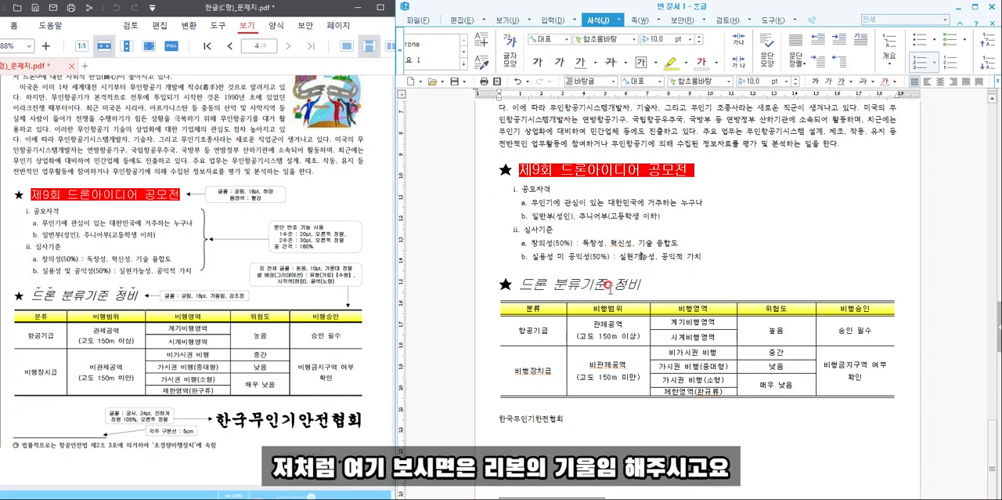
- Add the ˘-shaped emphasis mark (강조점) above the characters of "드론" in the heading above the table
drag(515, 287, 547, 285)
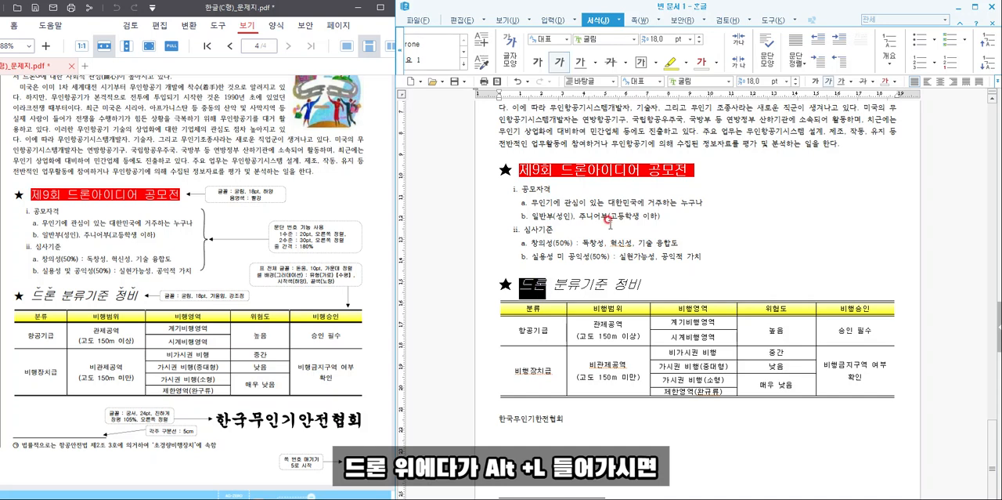
key(alt+l)
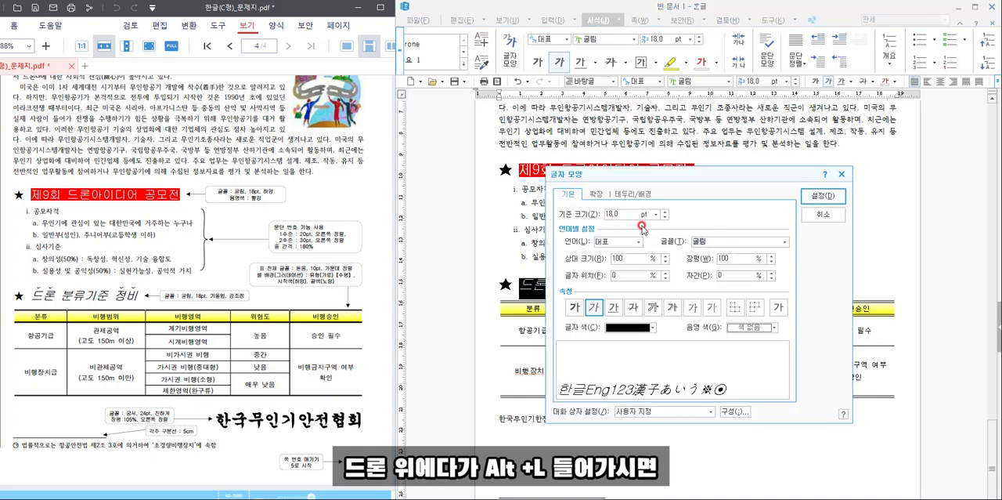
click(595, 194)
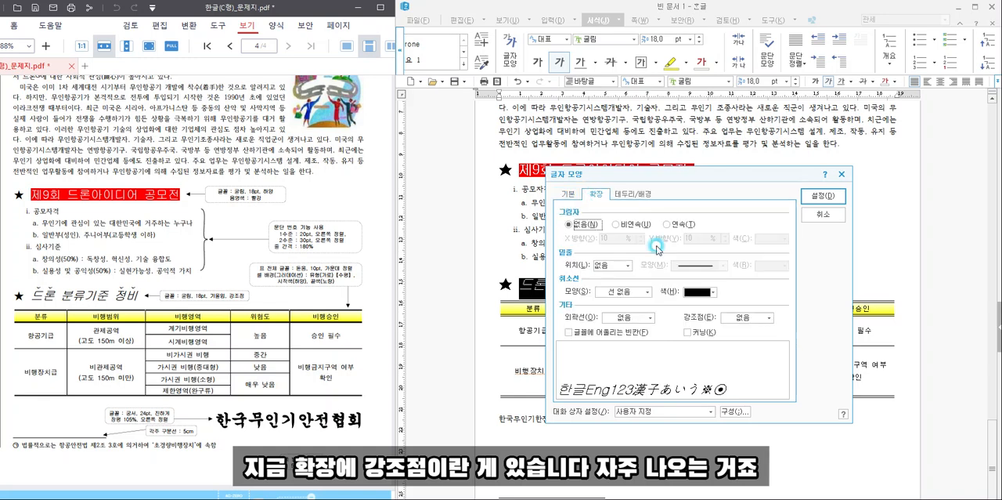
click(736, 319)
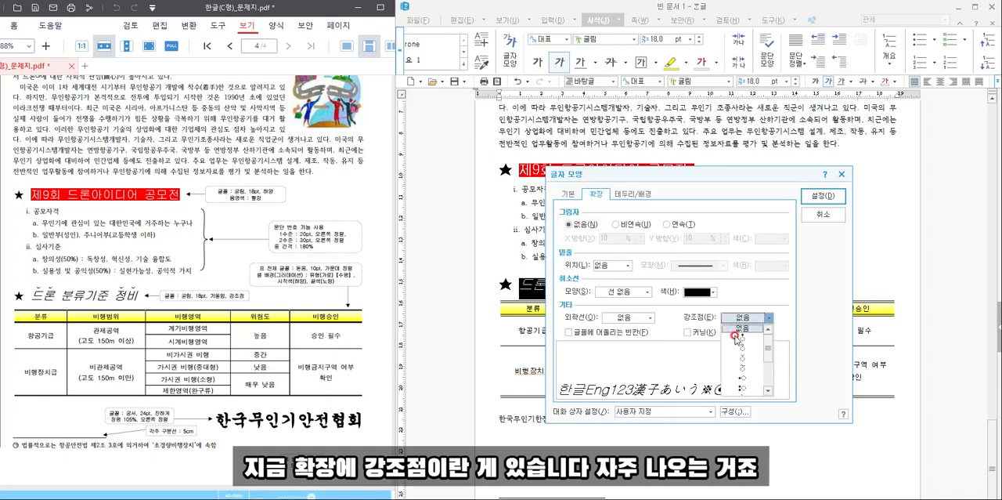
click(742, 357)
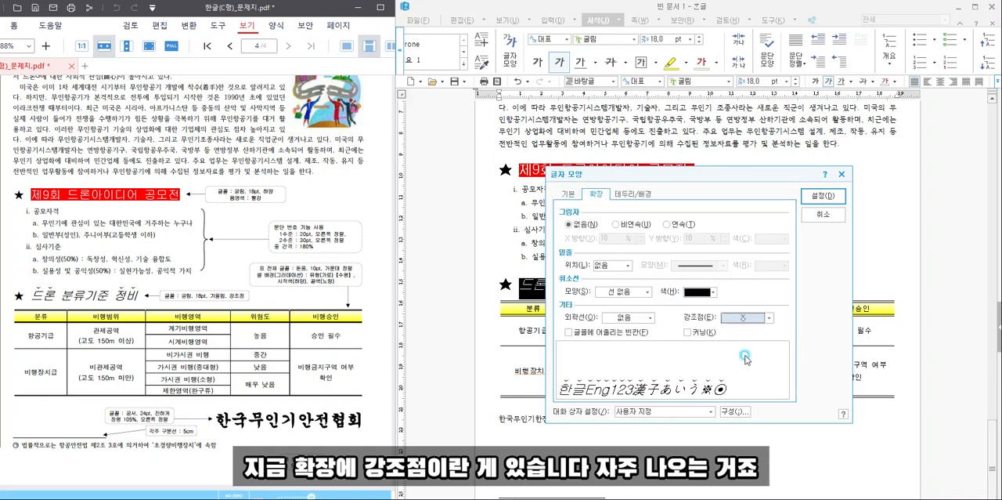
click(811, 196)
- Add the same ˘-shaped emphasis mark (강조점) above the characters of "정비" in the heading
right_click(638, 286)
key(super)
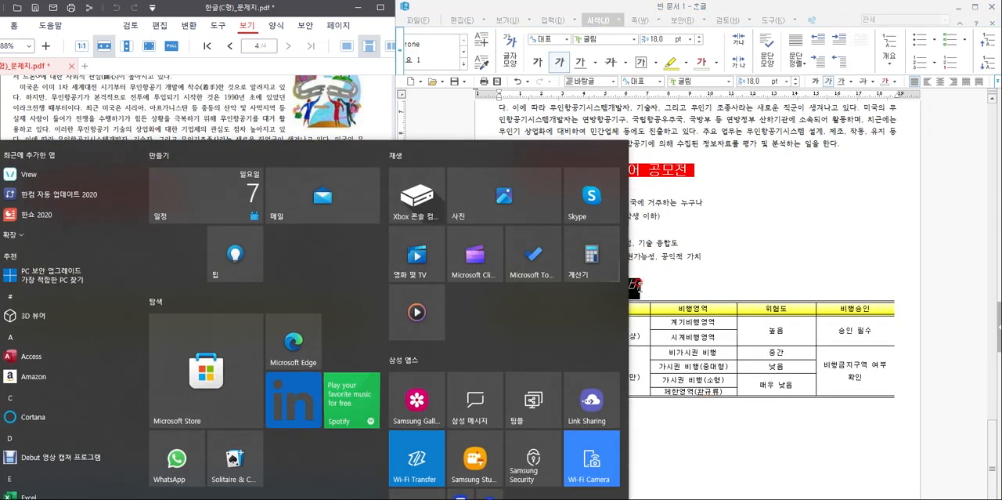
click(725, 262)
drag(706, 260, 687, 269)
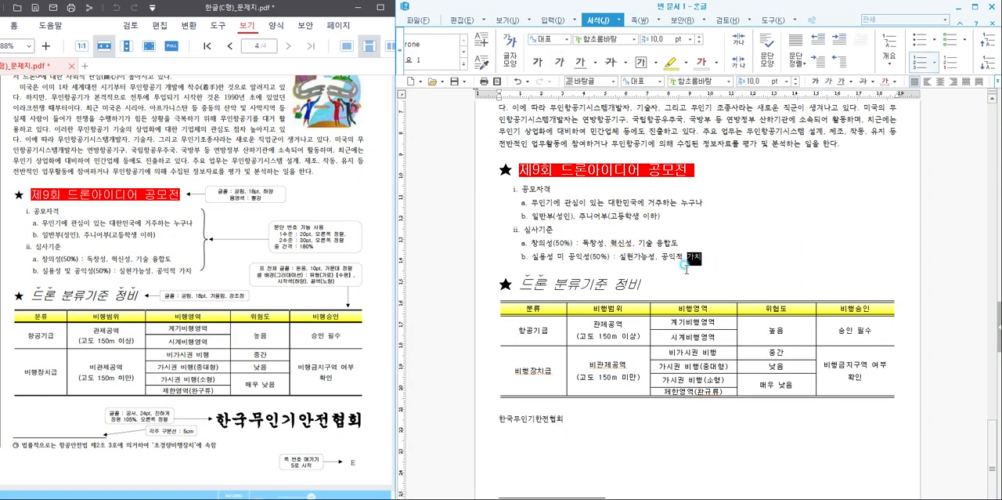
click(625, 283)
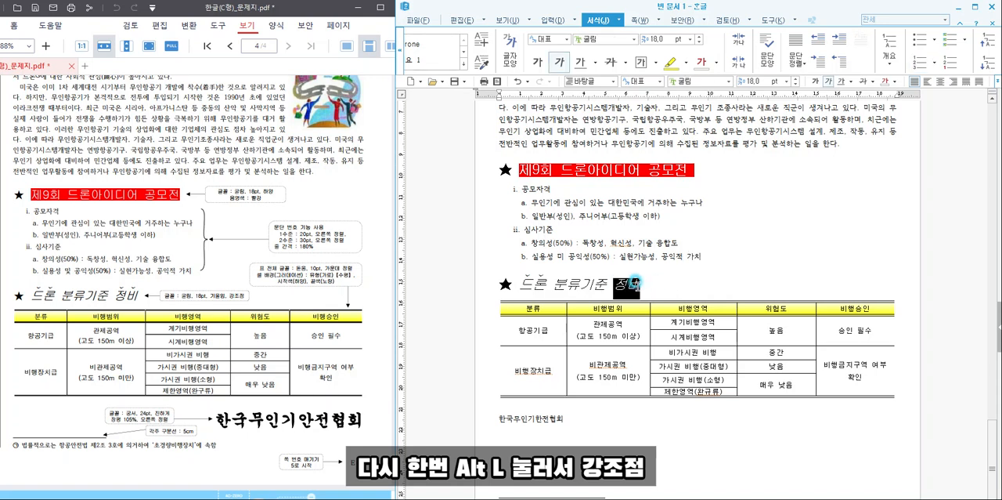
right_click(627, 286)
key(alt+l)
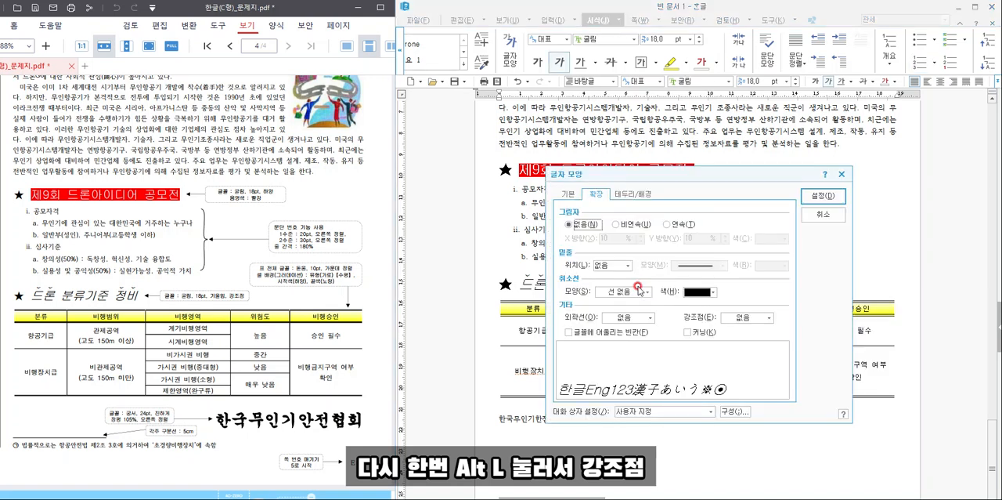
click(740, 317)
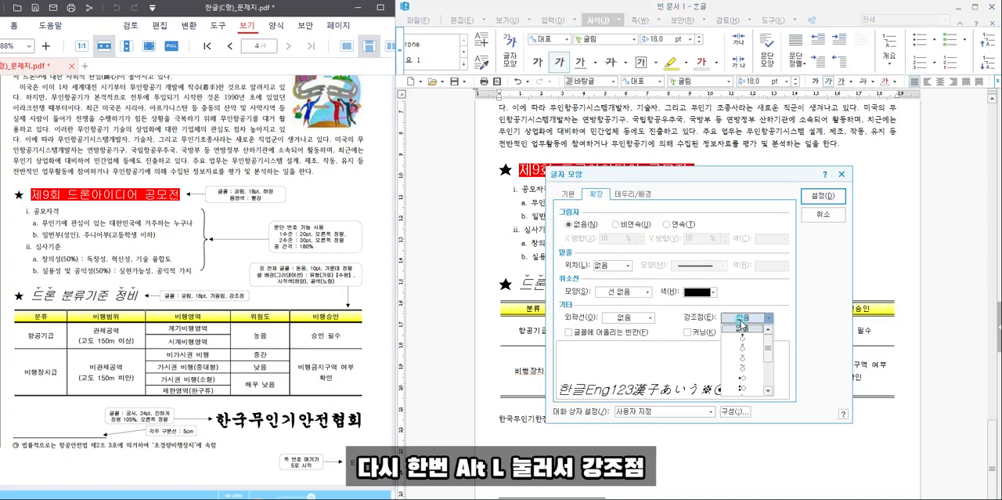
click(744, 356)
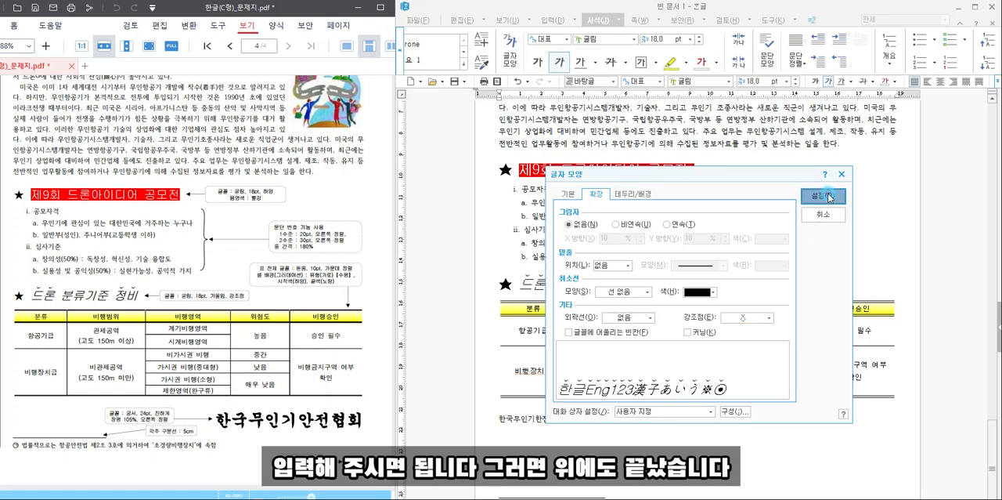
click(822, 195)
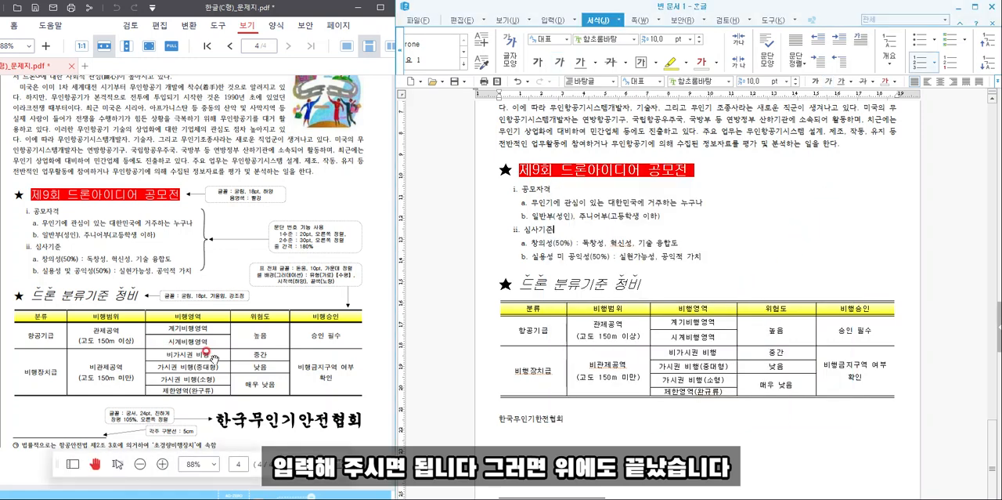
- Format the organization name below the table in 궁서, 24 pt, bold, with 105% character width (장평), and right-align it
drag(580, 419, 493, 420)
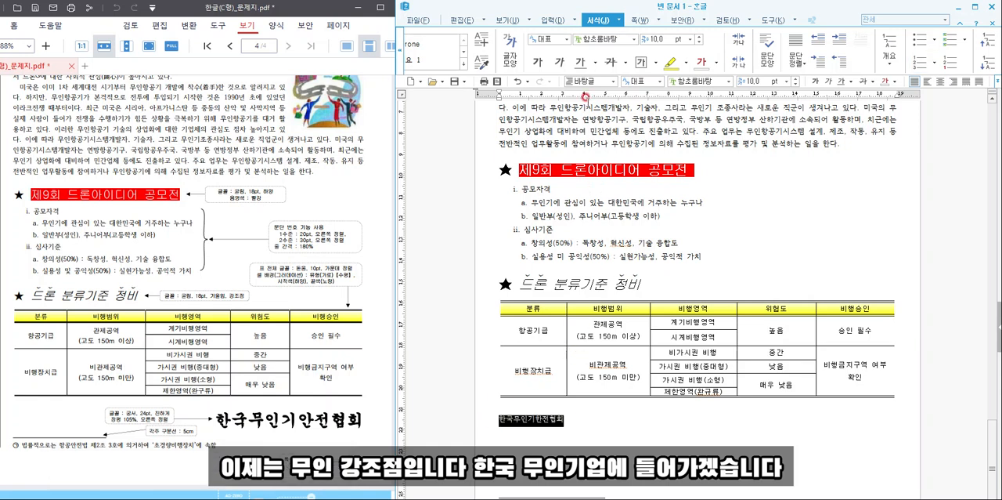
key(alt+l)
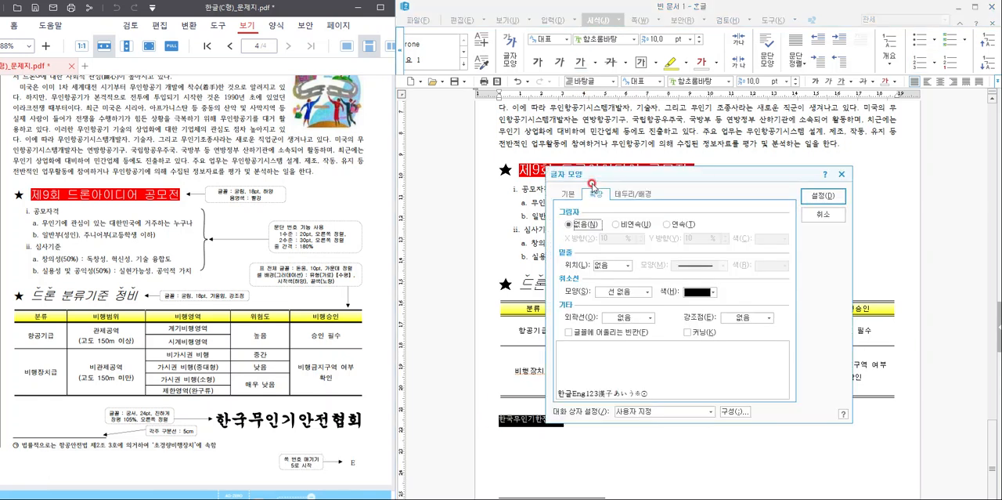
click(567, 193)
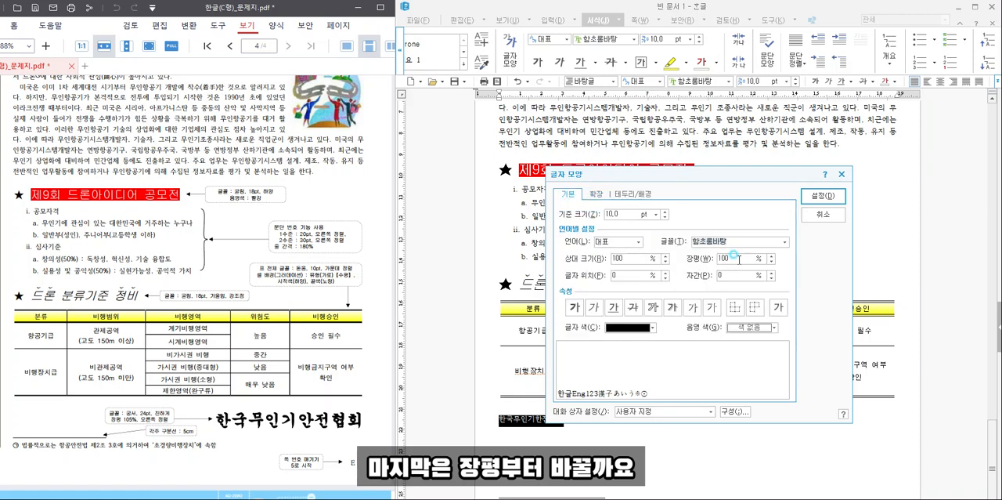
text(105)
click(707, 242)
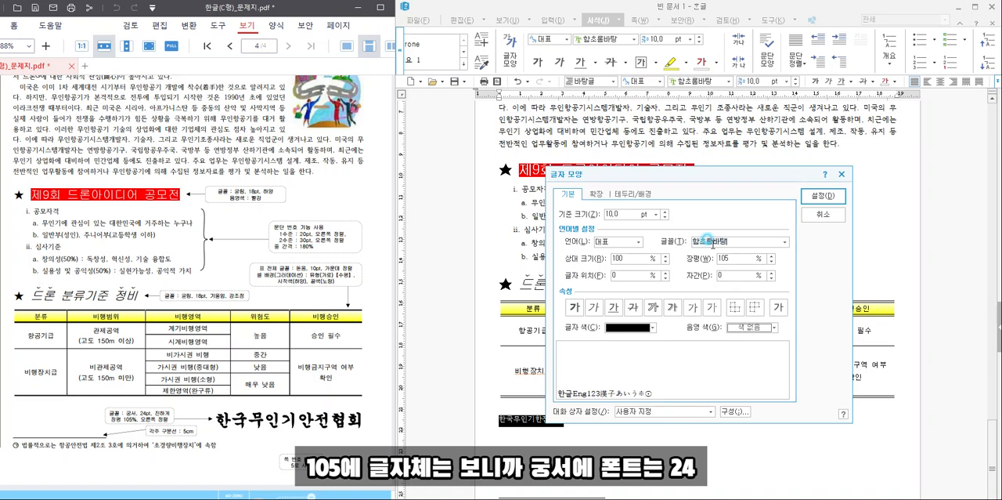
text(궁서)
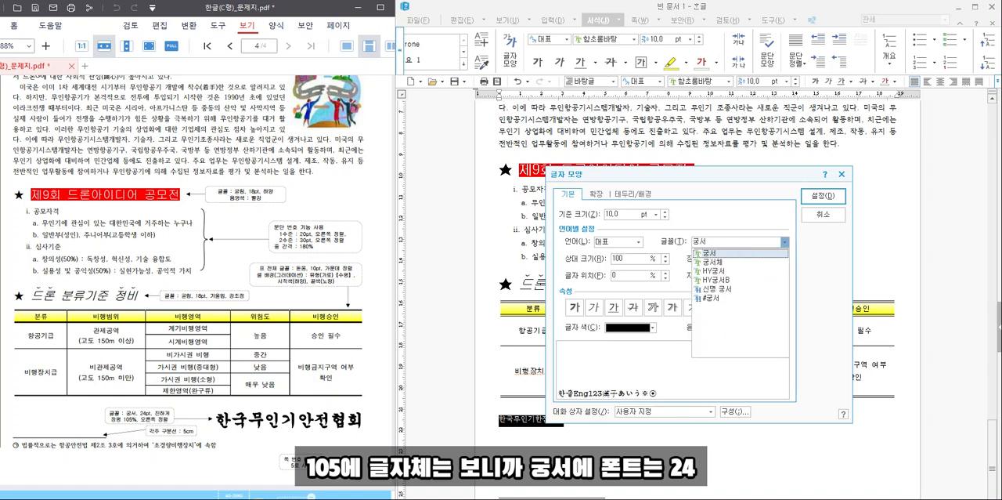
click(707, 239)
click(612, 213)
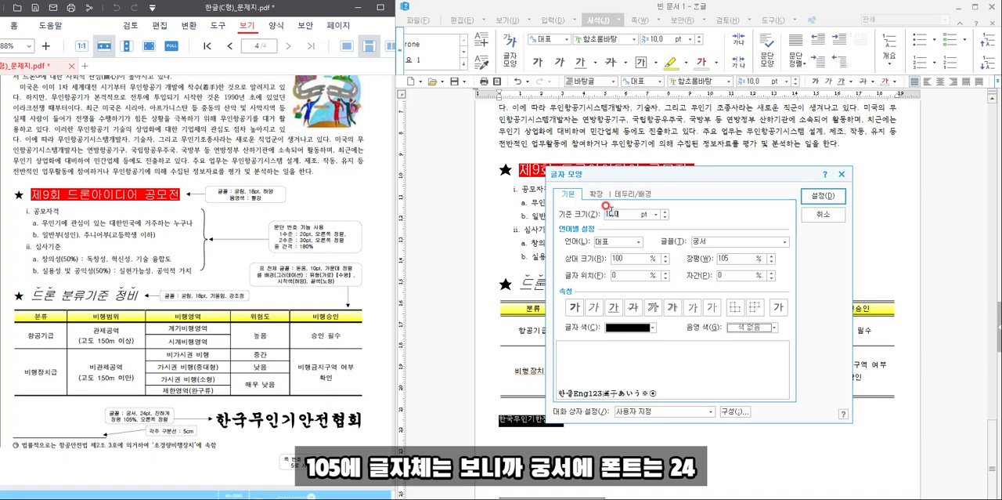
text(24)
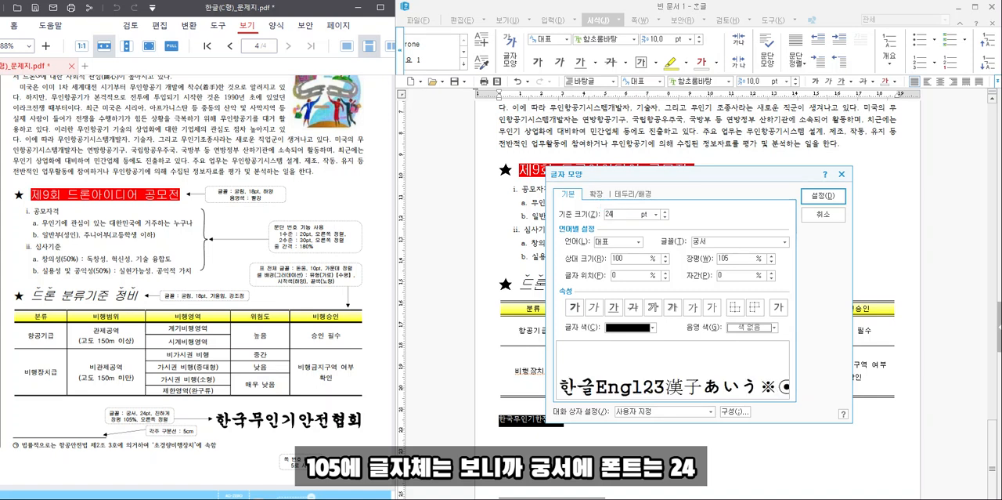
click(575, 307)
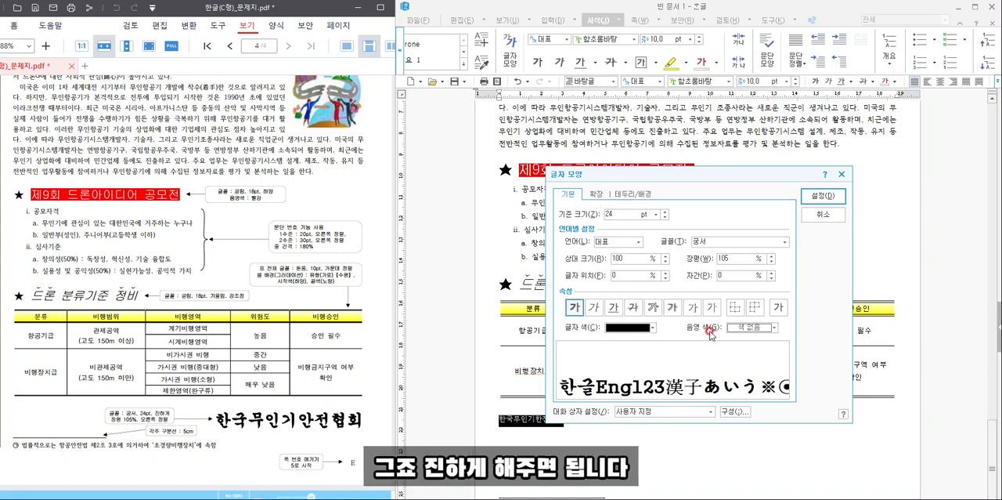
click(822, 196)
click(775, 421)
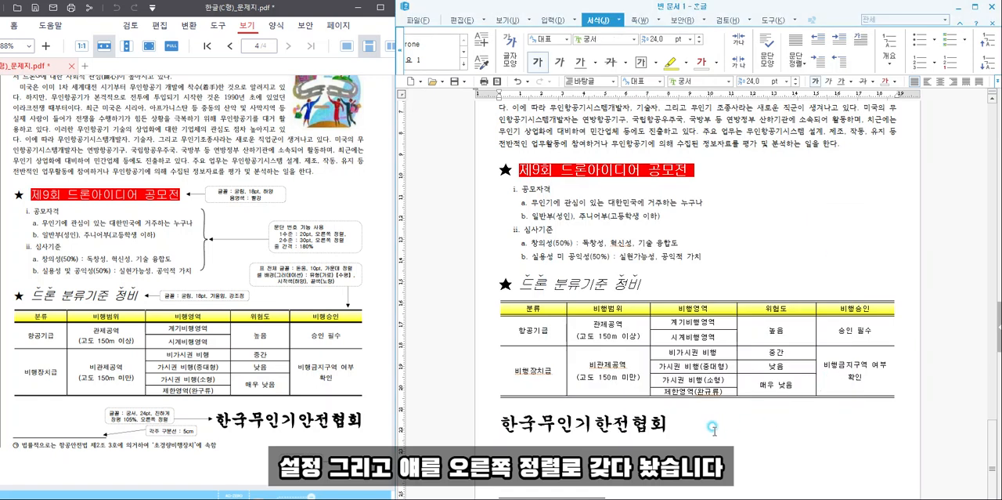
click(953, 81)
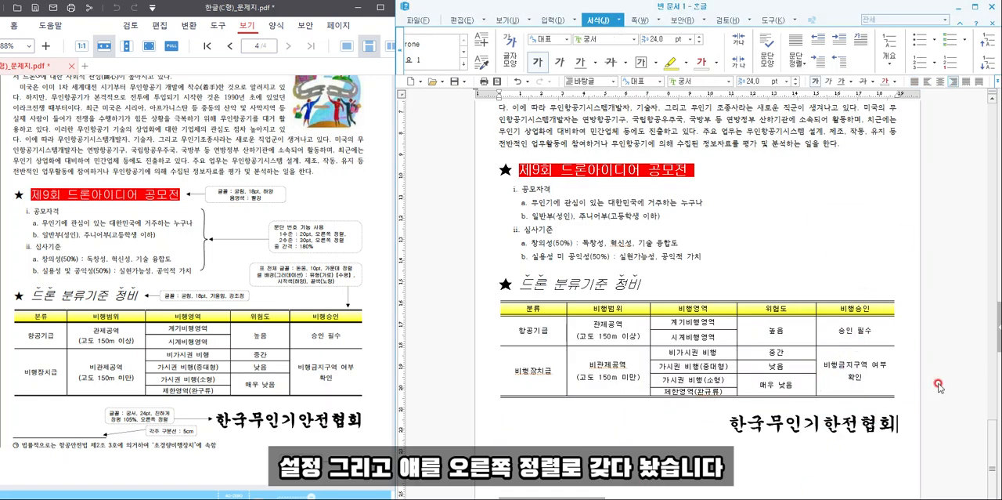
- Insert page numbers (쪽 번호 매기기) at the page's bottom-right corner in A,B,C format with dashes (줄표 넣기) off
drag(857, 9, 860, 0)
click(910, 362)
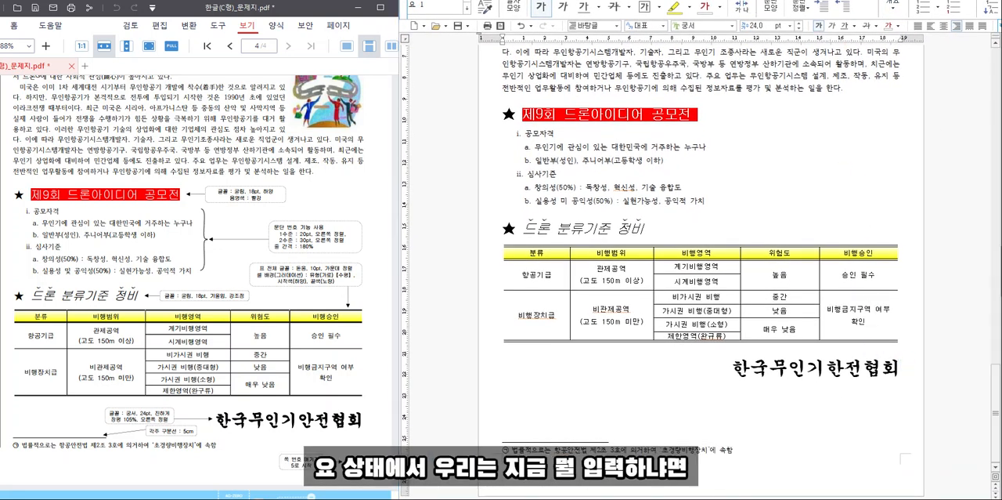
drag(750, 0, 755, 16)
click(651, 29)
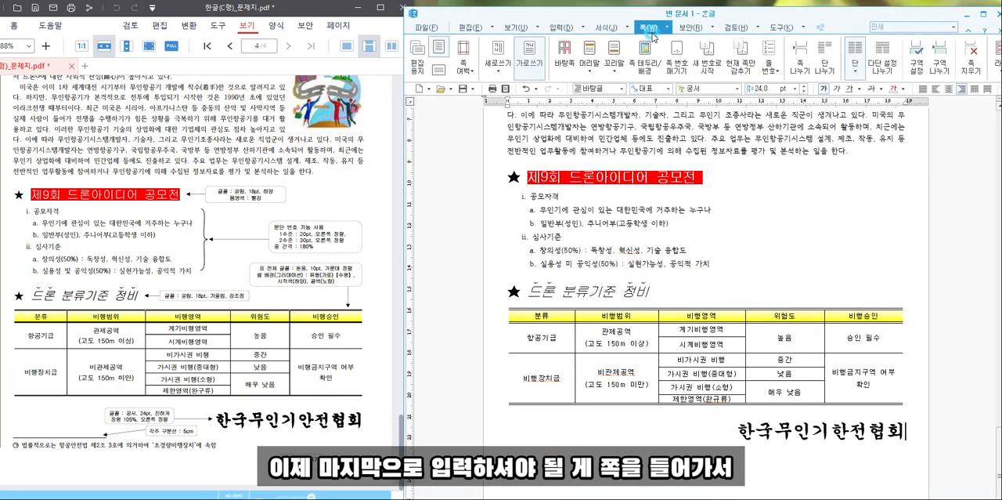
click(678, 69)
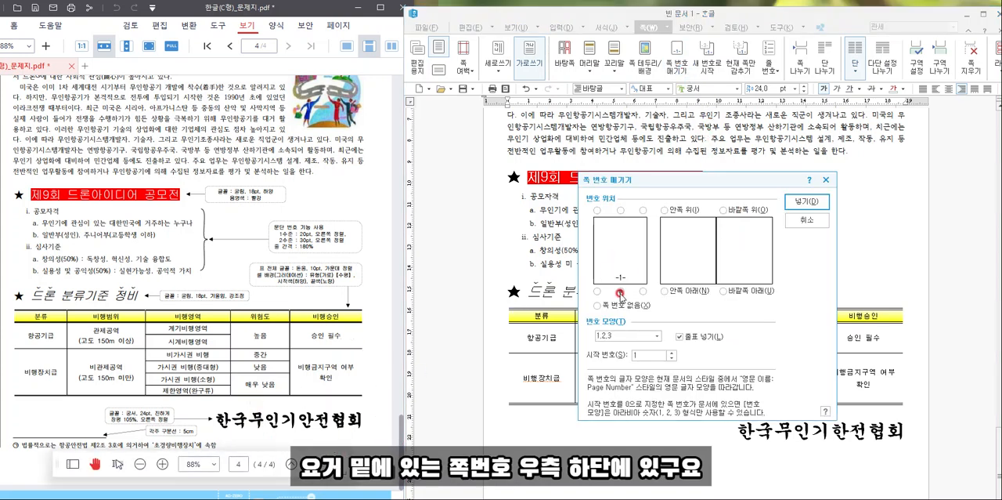
click(643, 291)
click(638, 336)
click(635, 378)
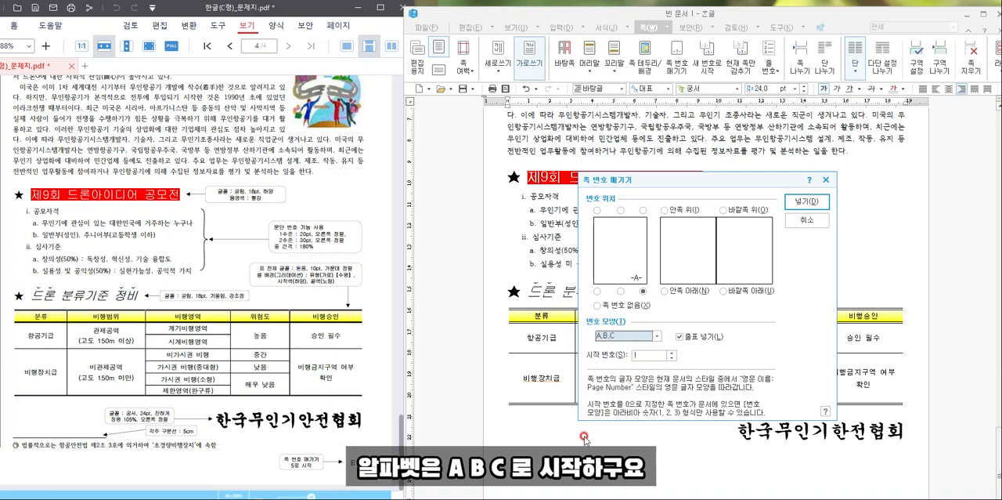
click(660, 353)
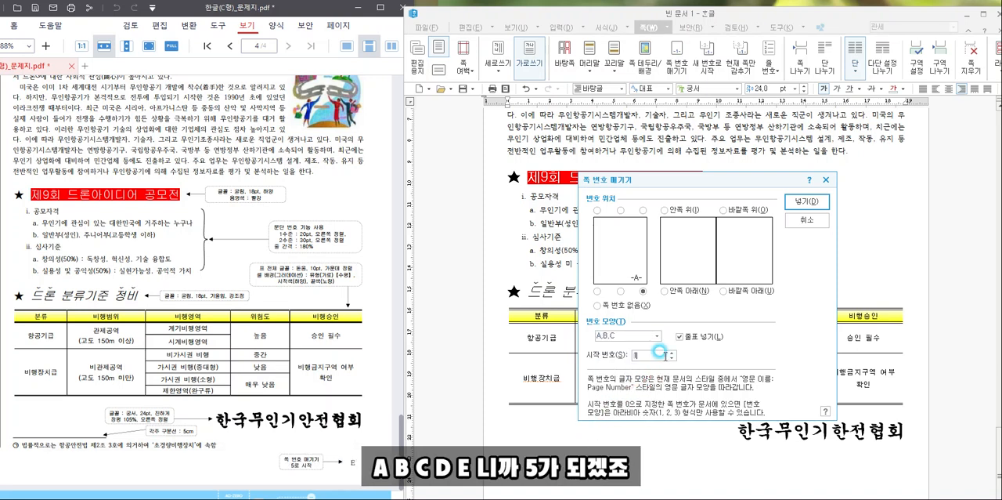
click(703, 336)
click(822, 203)
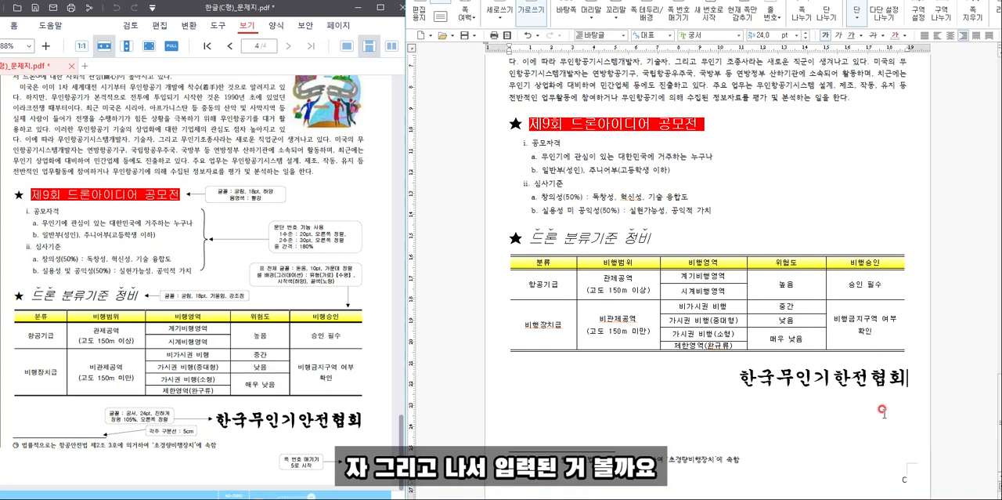
- Restart the page numbering (새 번호로 시작, 쪽 번호) at 5 from the organization name's line on the document-writing page
click(904, 479)
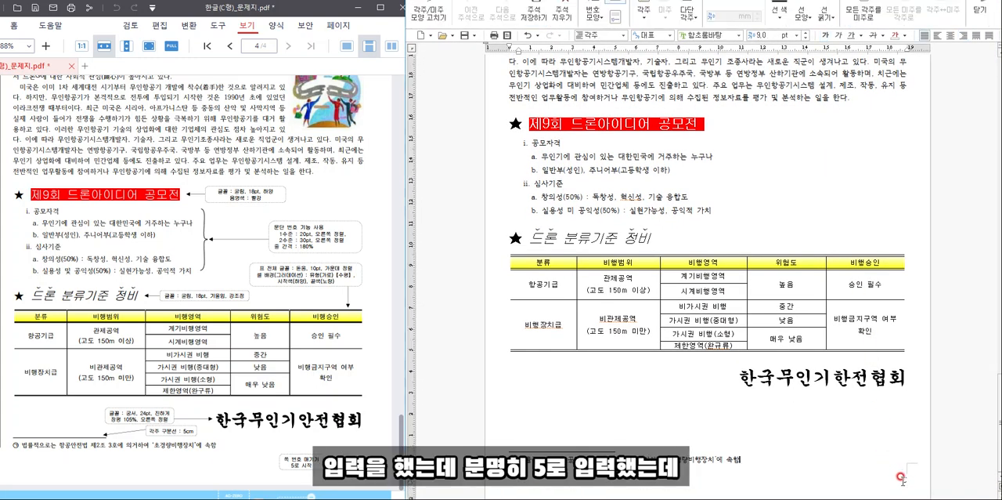
click(914, 371)
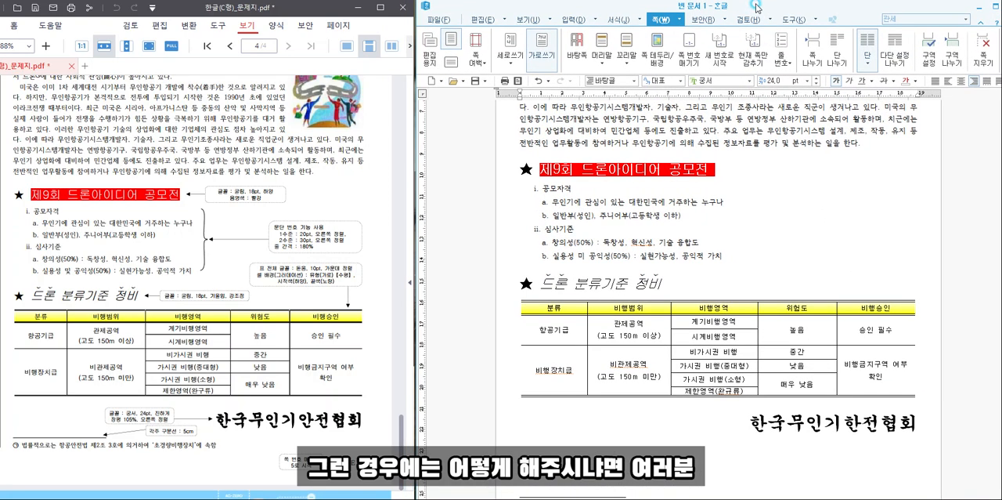
click(720, 57)
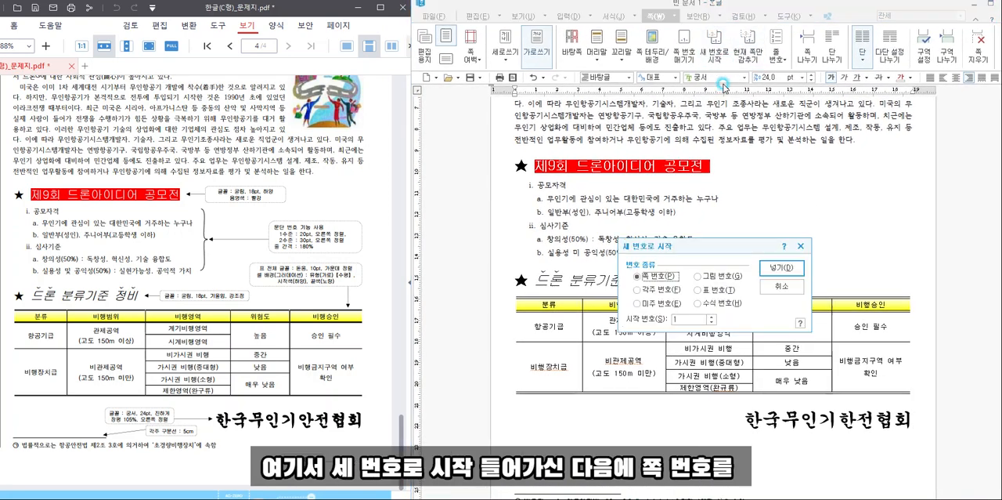
click(713, 318)
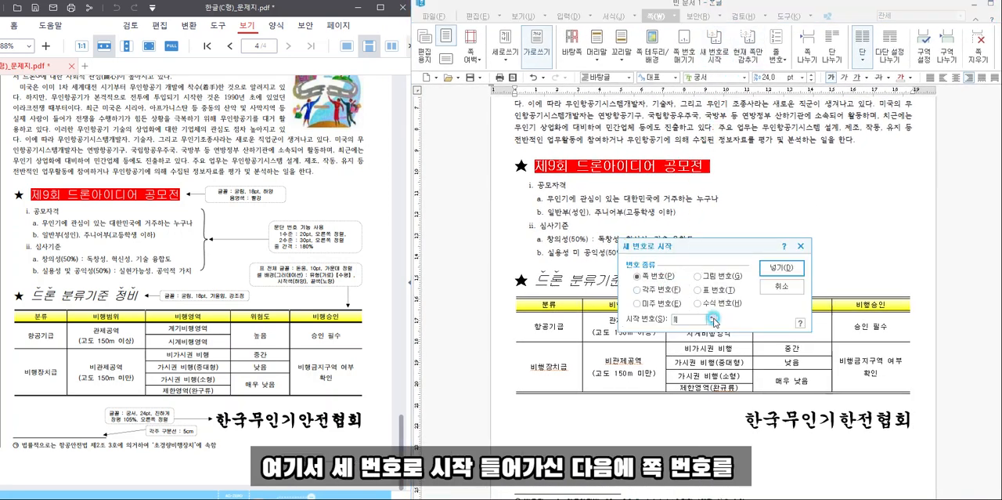
click(712, 317)
click(713, 317)
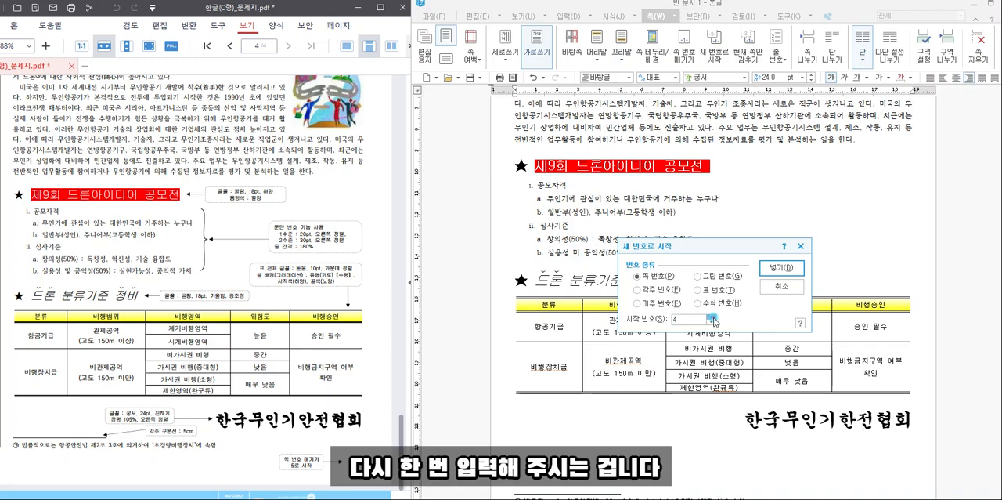
click(771, 263)
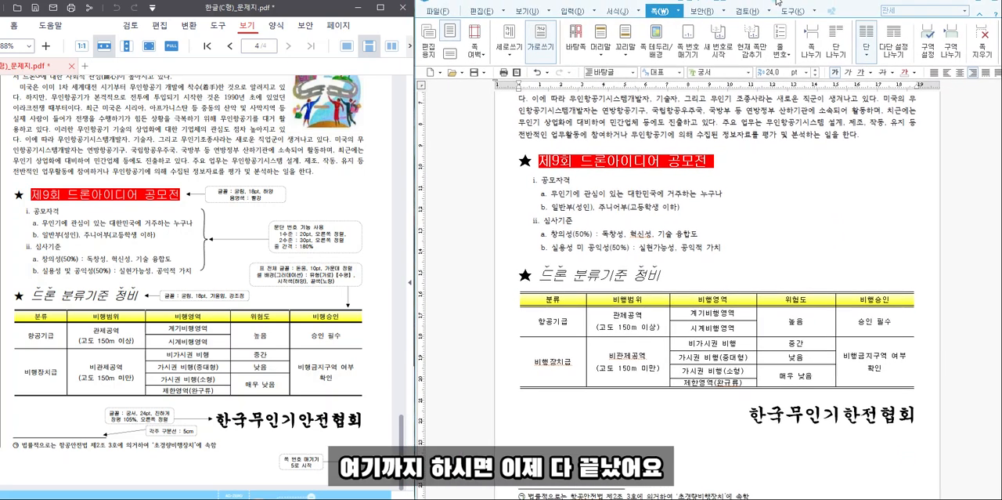
- Check the pages of the answer document against the question sheet and its answer-writing instructions for typos and missing items
click(788, 225)
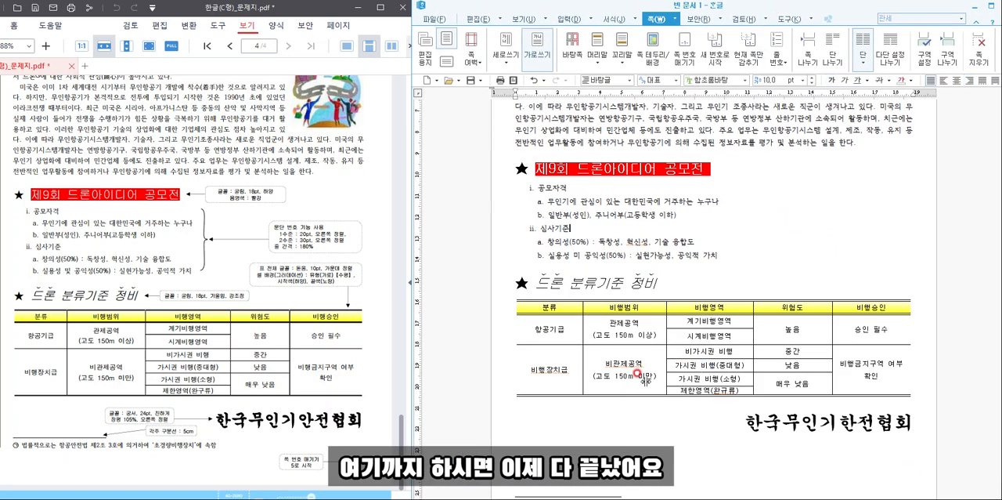
scroll(625, 354, up, 4)
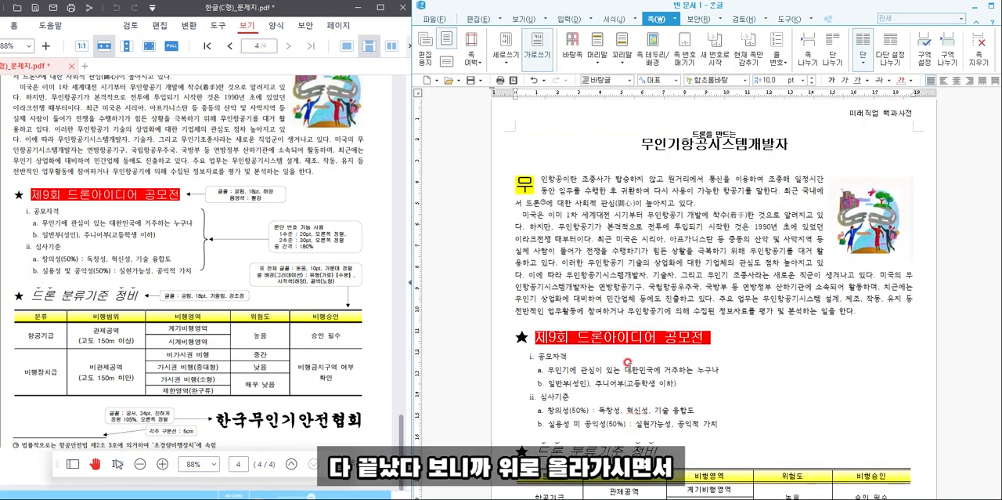
scroll(305, 323, up, 5)
scroll(305, 323, up, 5)
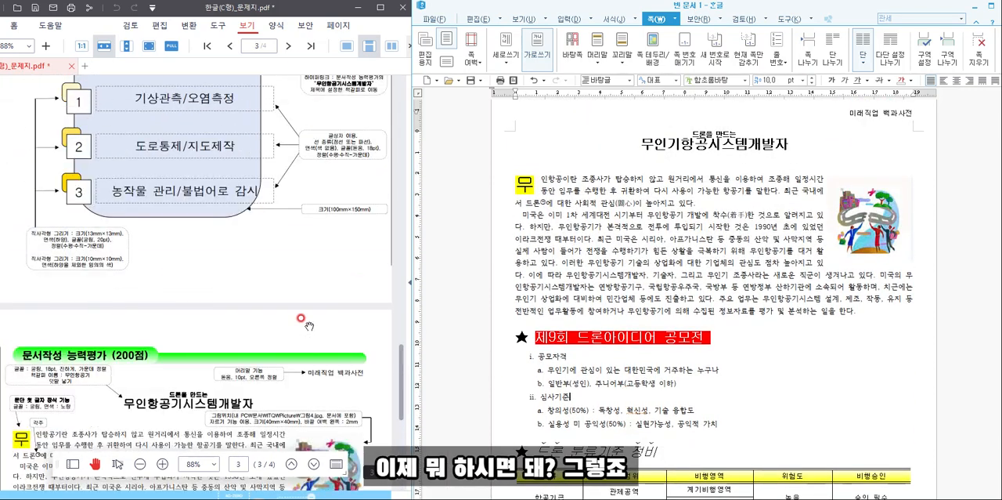
scroll(613, 305, up, 8)
scroll(614, 306, up, 10)
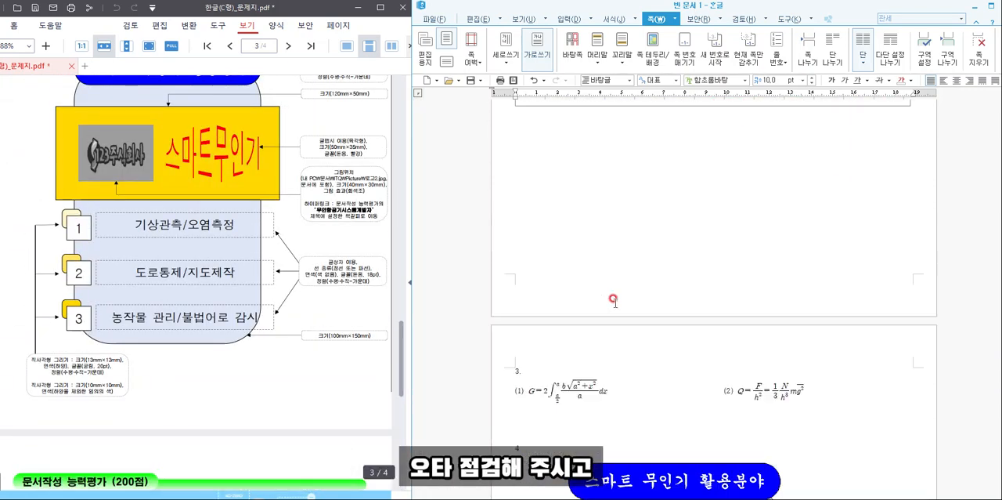
scroll(227, 308, up, 15)
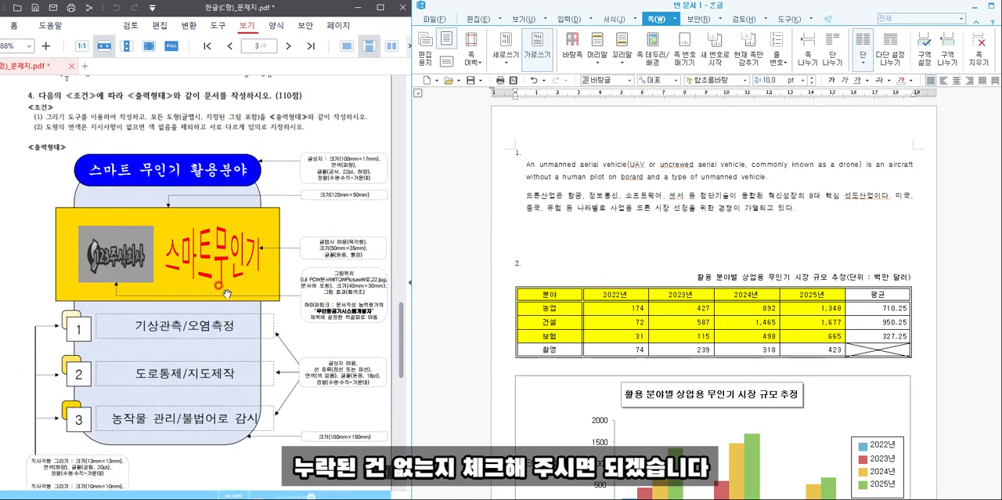
scroll(227, 302, up, 5)
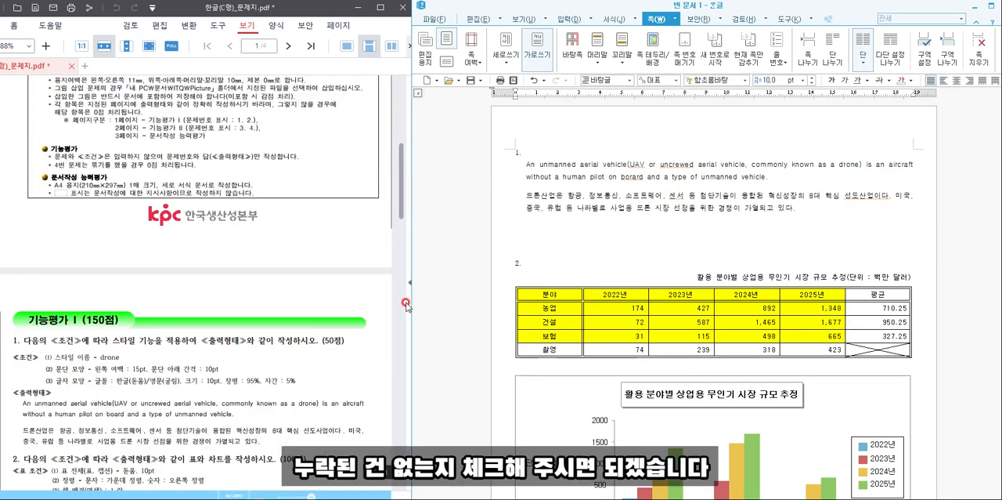
scroll(646, 192, down, 10)
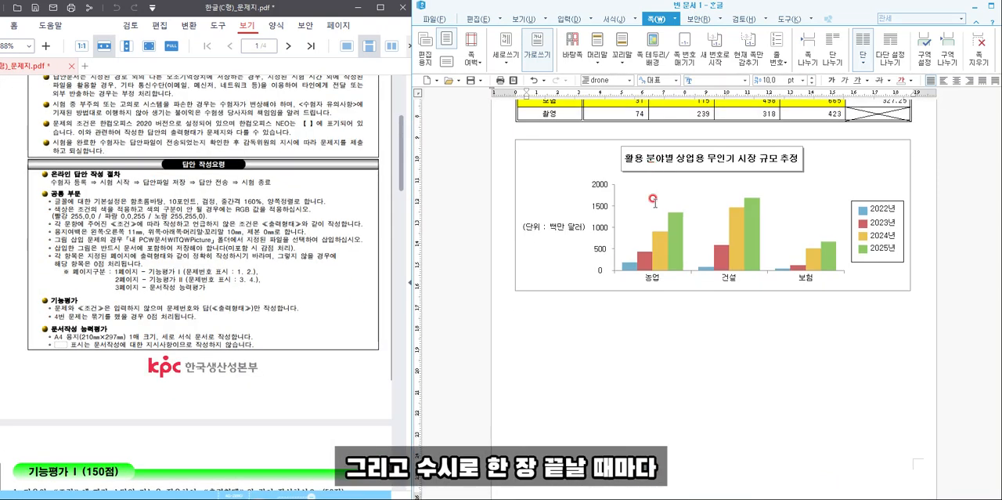
scroll(657, 196, up, 10)
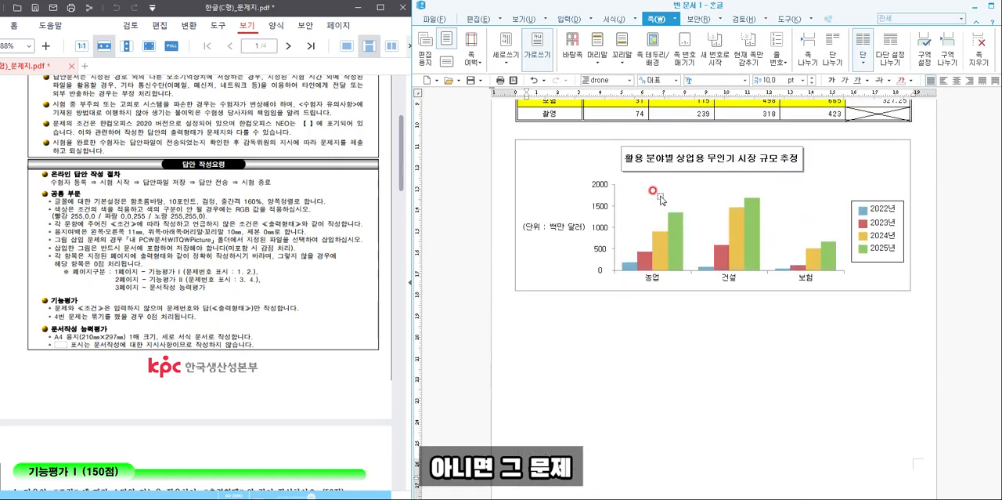
scroll(656, 195, down, 10)
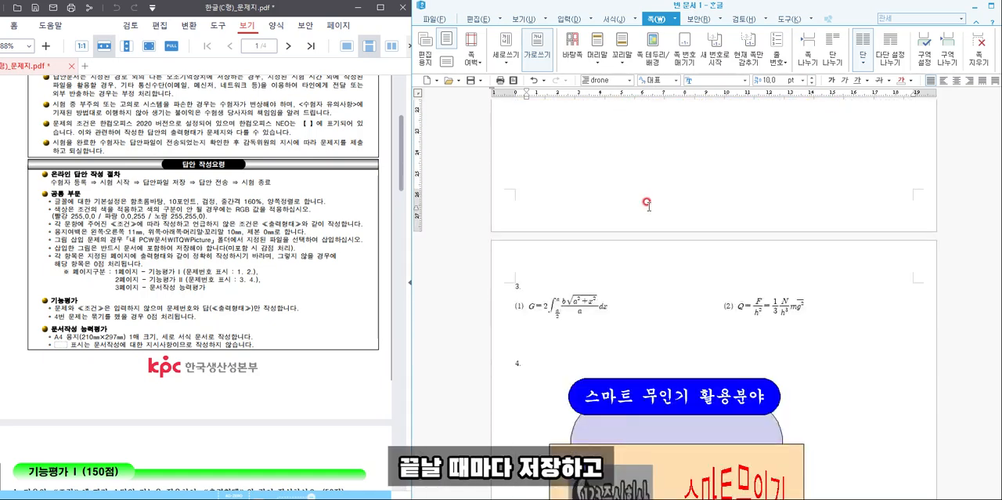
scroll(638, 235, down, 3)
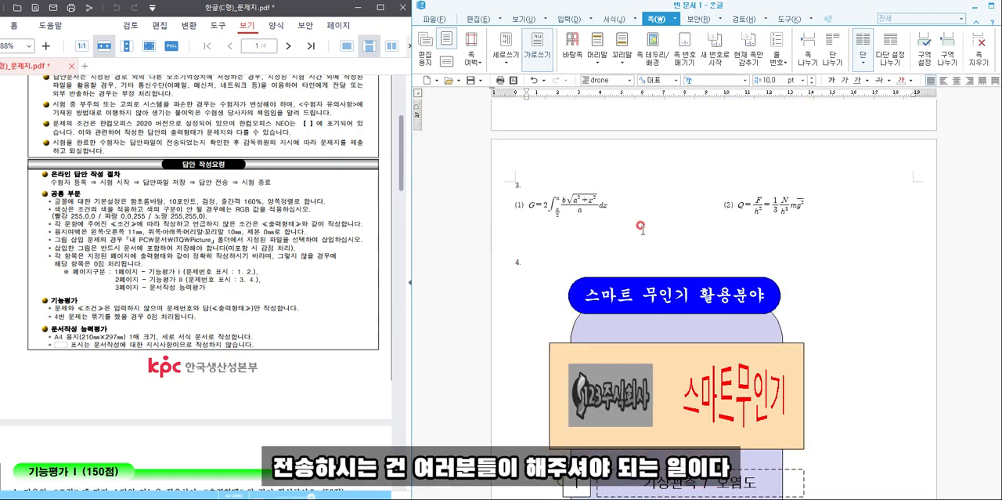
scroll(643, 233, down, 20)
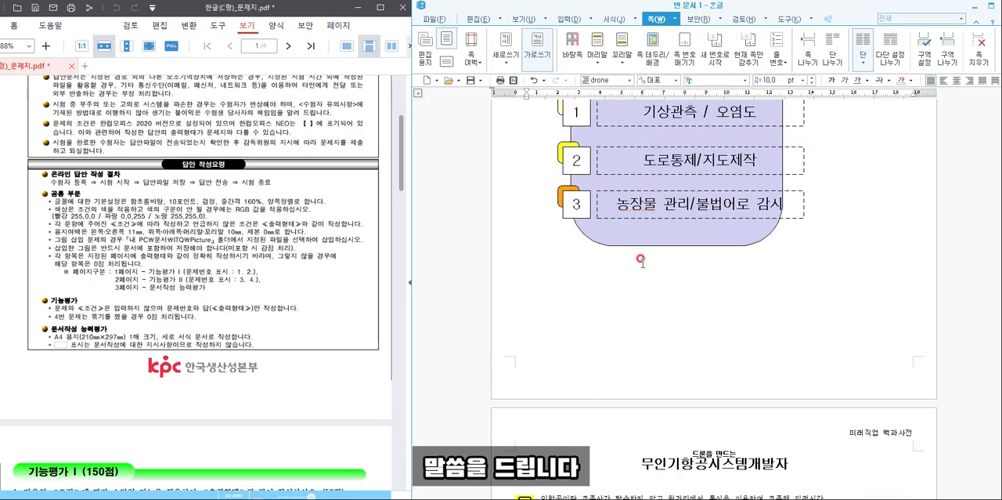